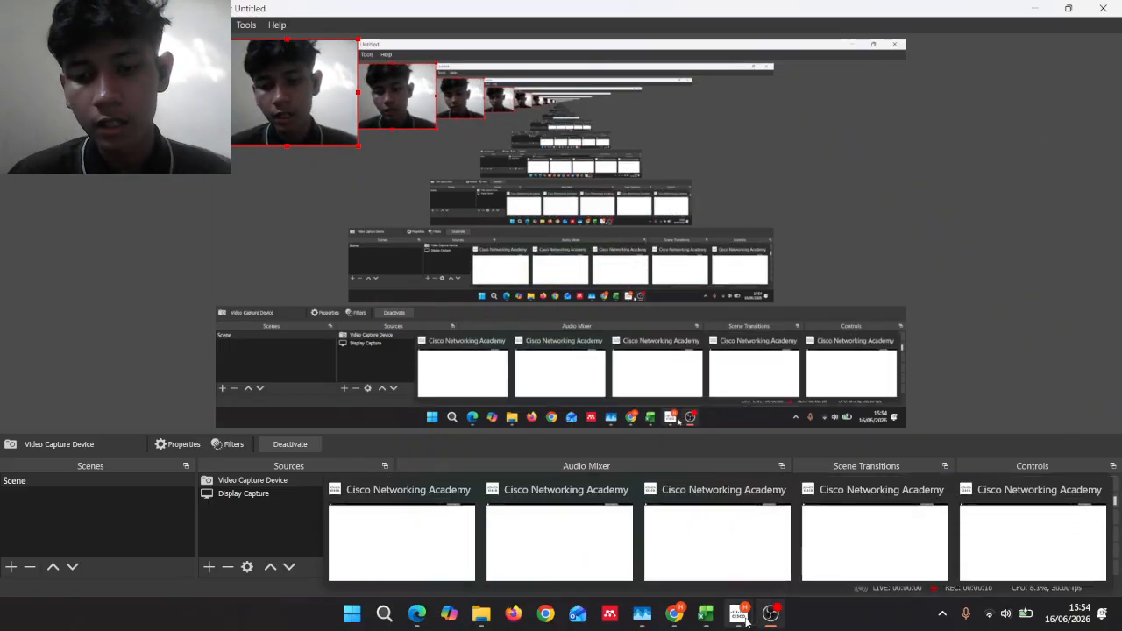
# Step: Bring the Cisco Networking Academy page for the 2.5.5 Configure Initial Switch Settings activity to the front
pyautogui.click(672, 614)
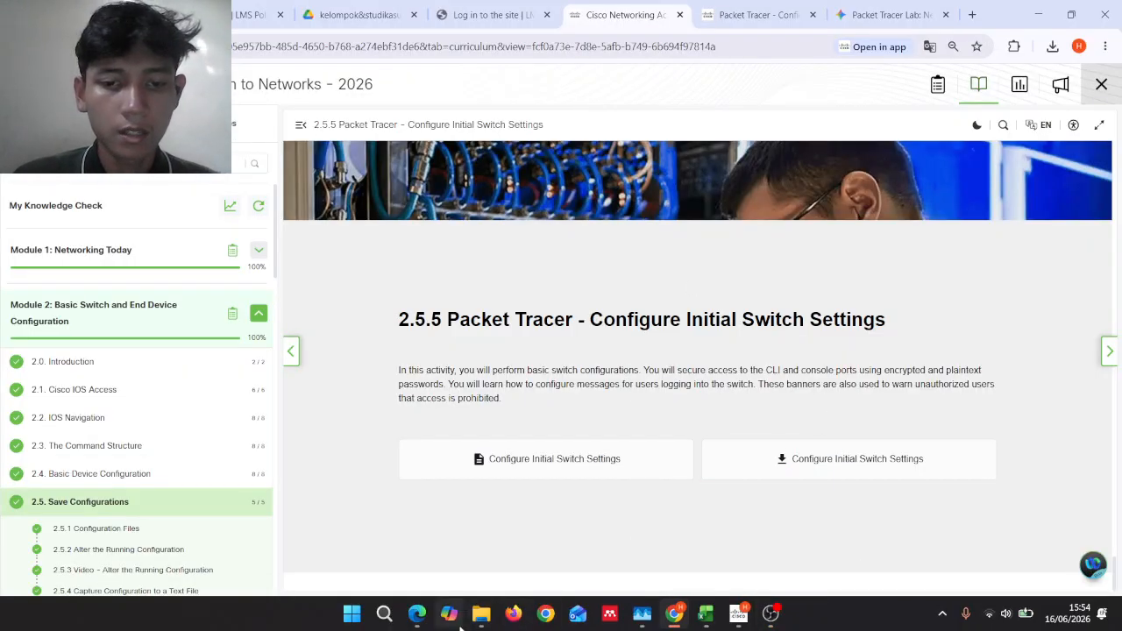
# Step: Show the Downloads folder and select the 2.5.5 configure-initial-switch-settings .pka file
pyautogui.moveTo(480, 614)
pyautogui.click(473, 530)
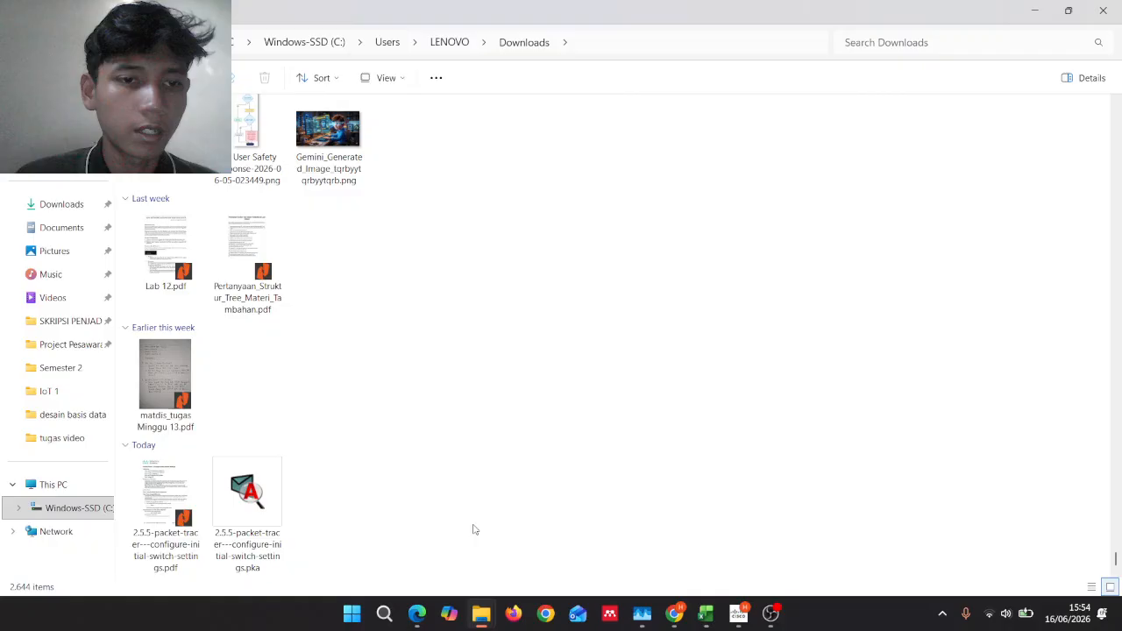
pyautogui.click(272, 497)
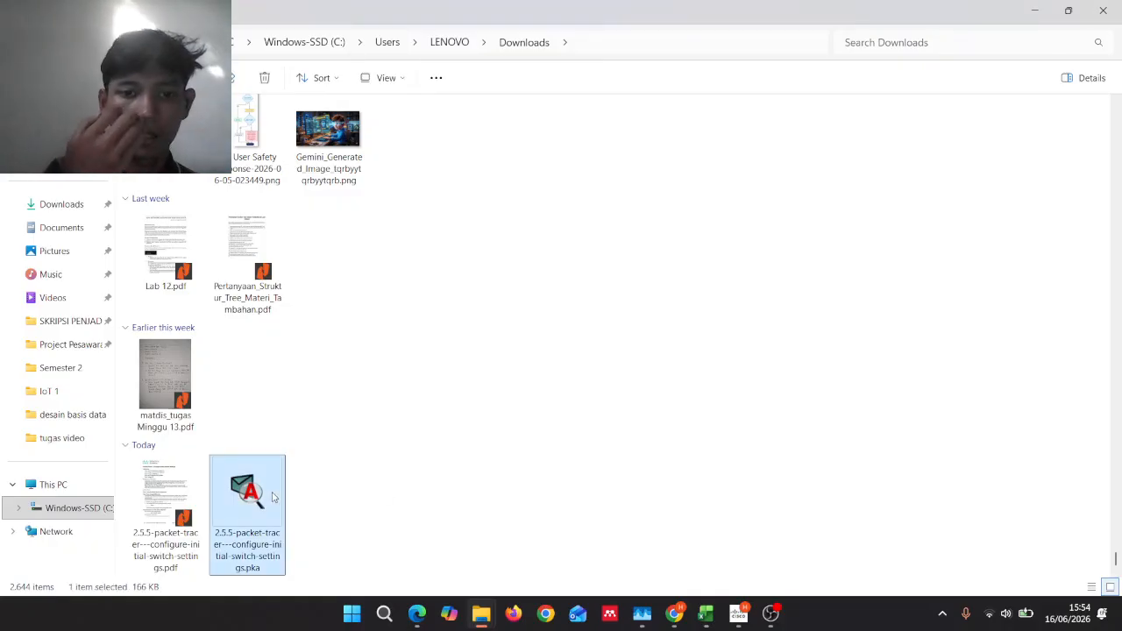
pyautogui.click(342, 510)
# Step: Open the 2.5.5 .pka activity and replace the Guest profile name with the student's own name
pyautogui.doubleClick(218, 487)
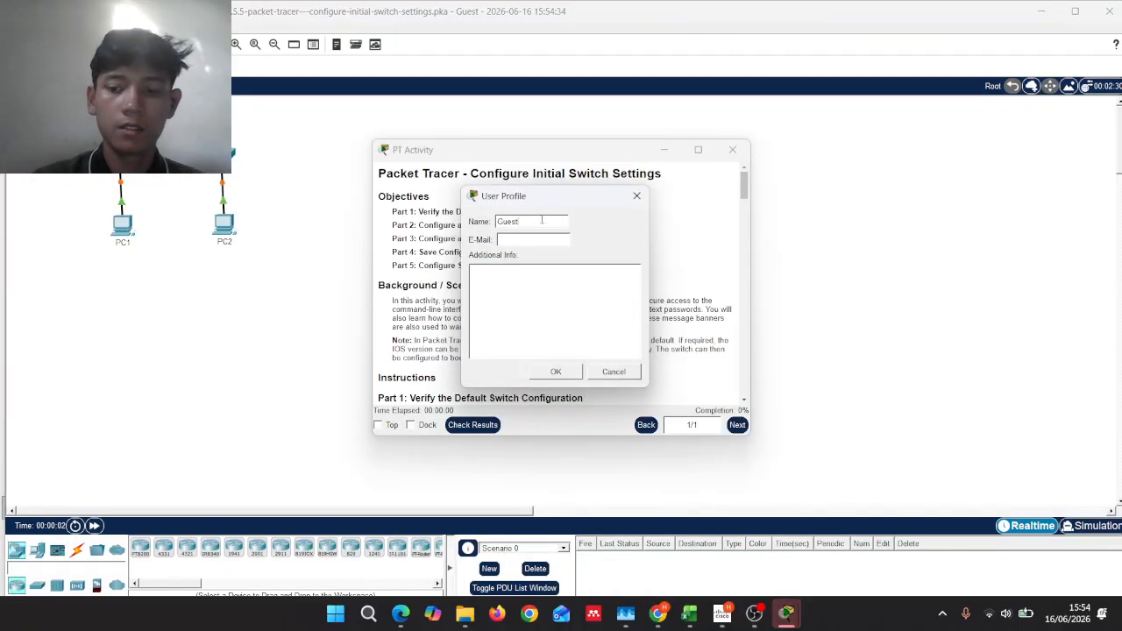
pyautogui.doubleClick(541, 220)
pyautogui.write('C')
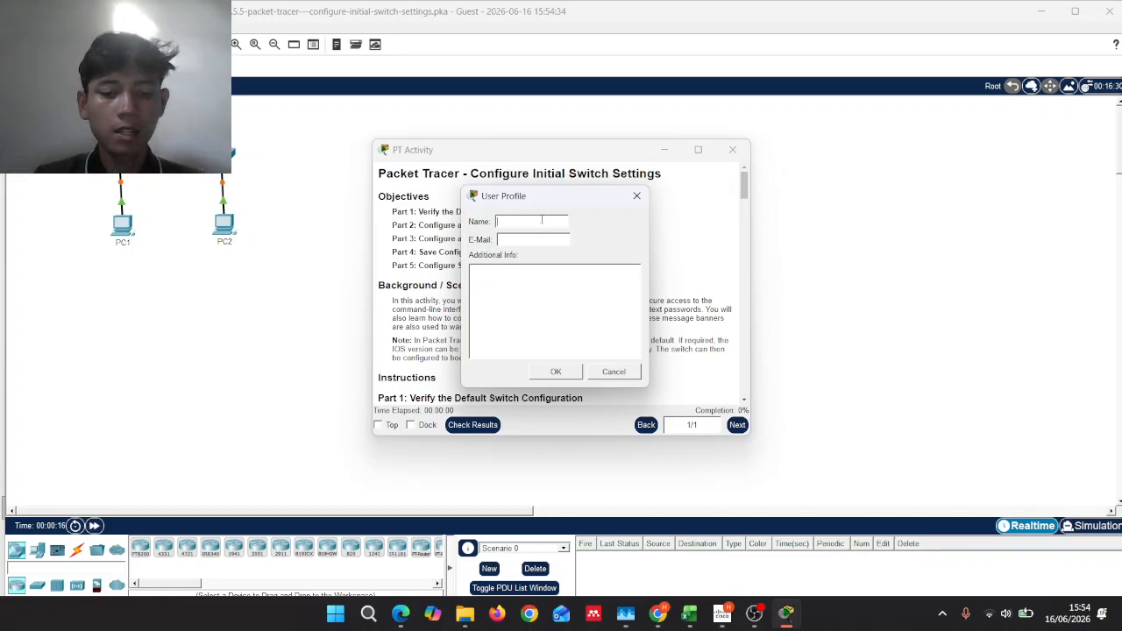
pyautogui.write('nan')
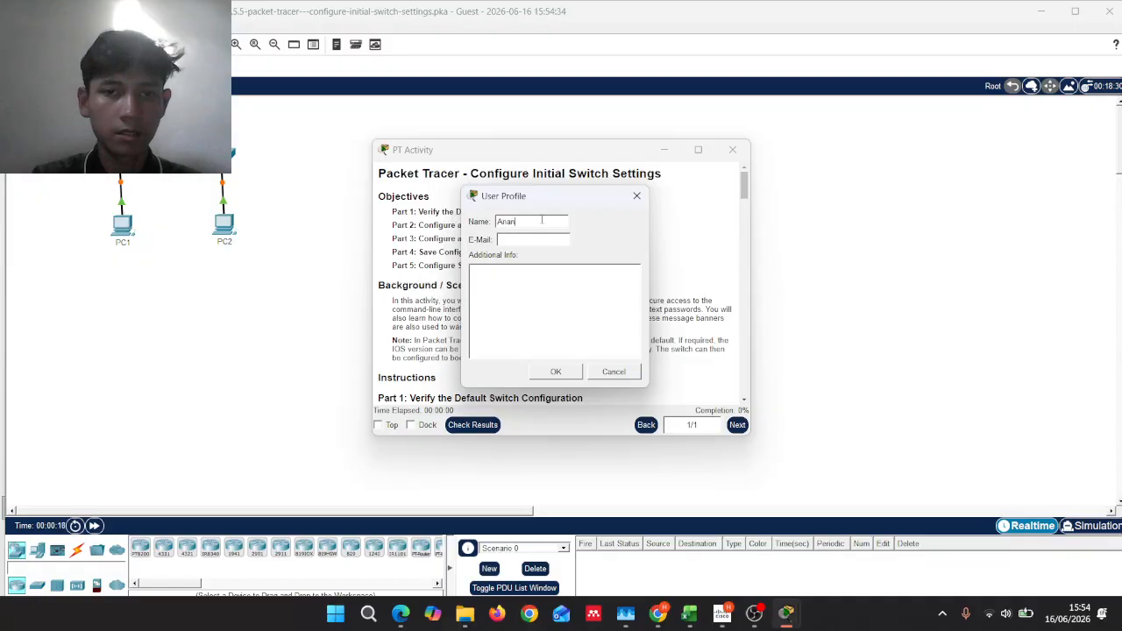
pyautogui.write('da')
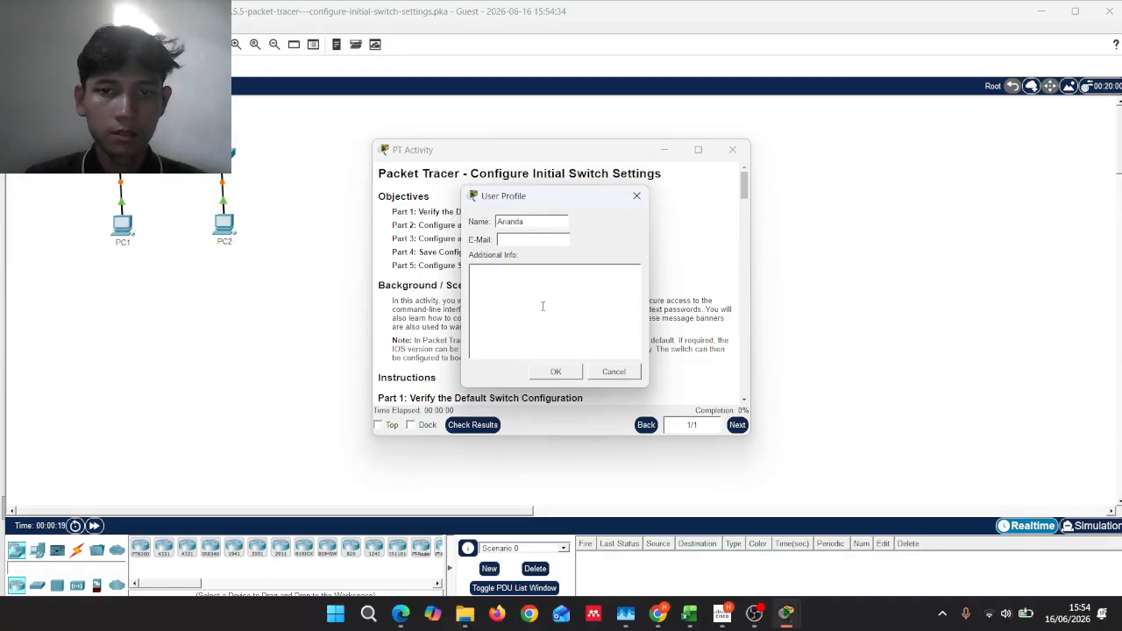
pyautogui.click(569, 373)
pyautogui.scroll(-15, 555, 284)
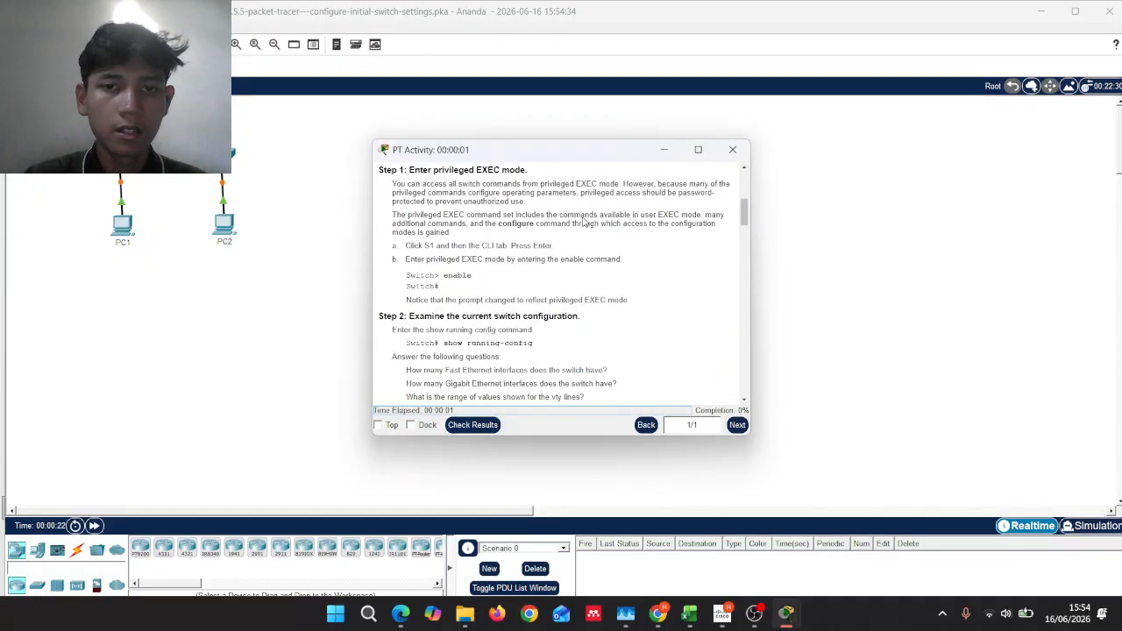
pyautogui.scroll(-10, 595, 245)
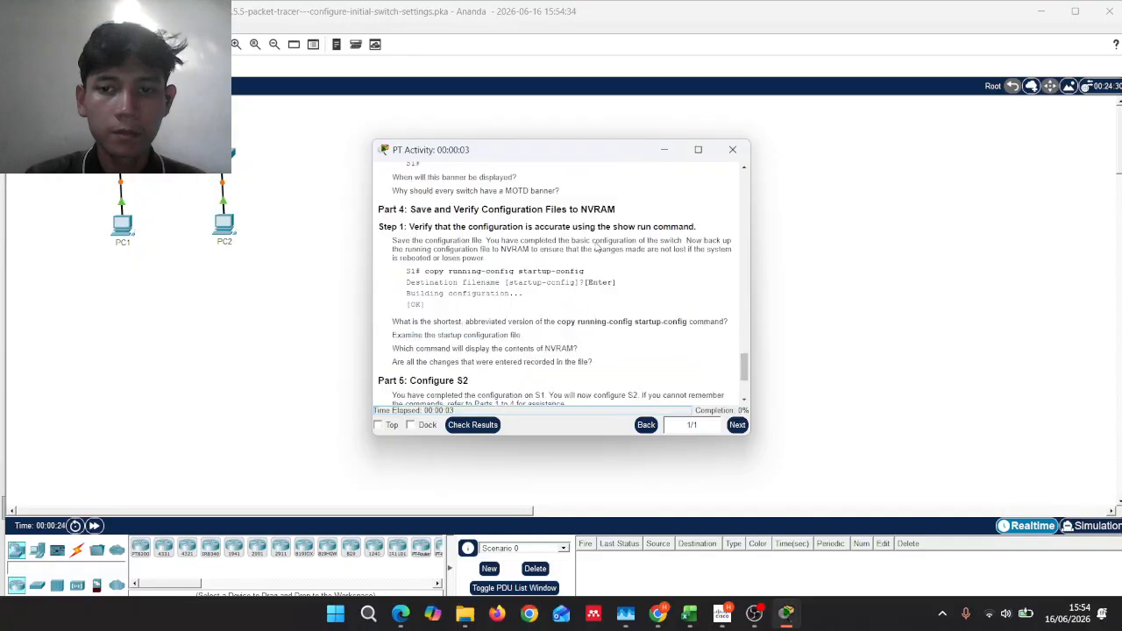
pyautogui.scroll(9, 595, 247)
pyautogui.scroll(8, 595, 247)
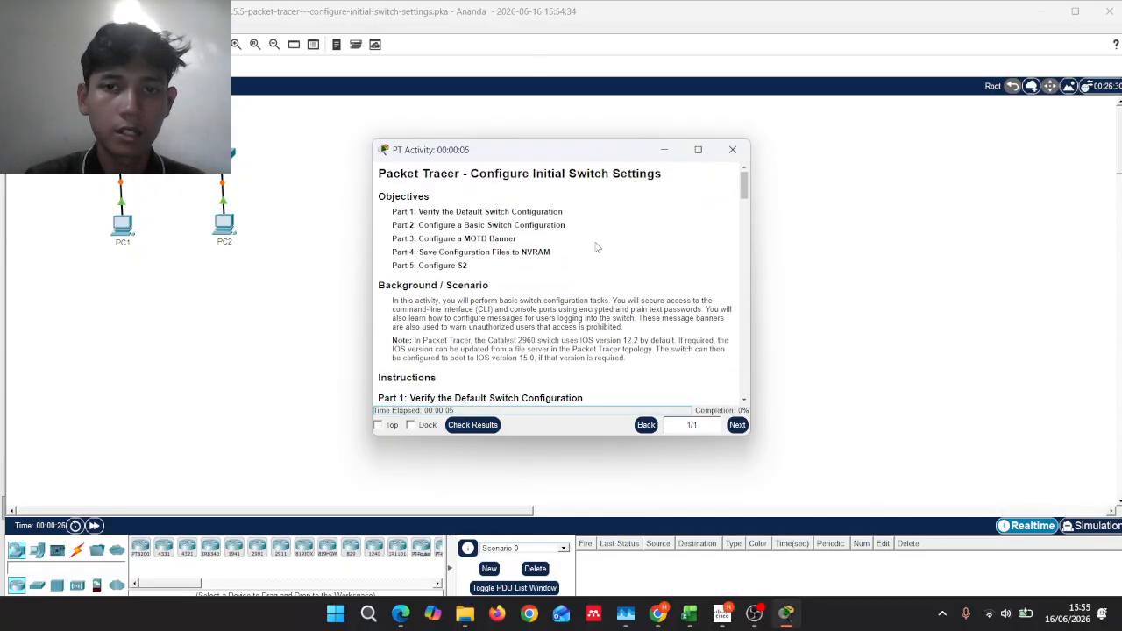
pyautogui.moveTo(571, 156); pyautogui.dragTo(243, 269)
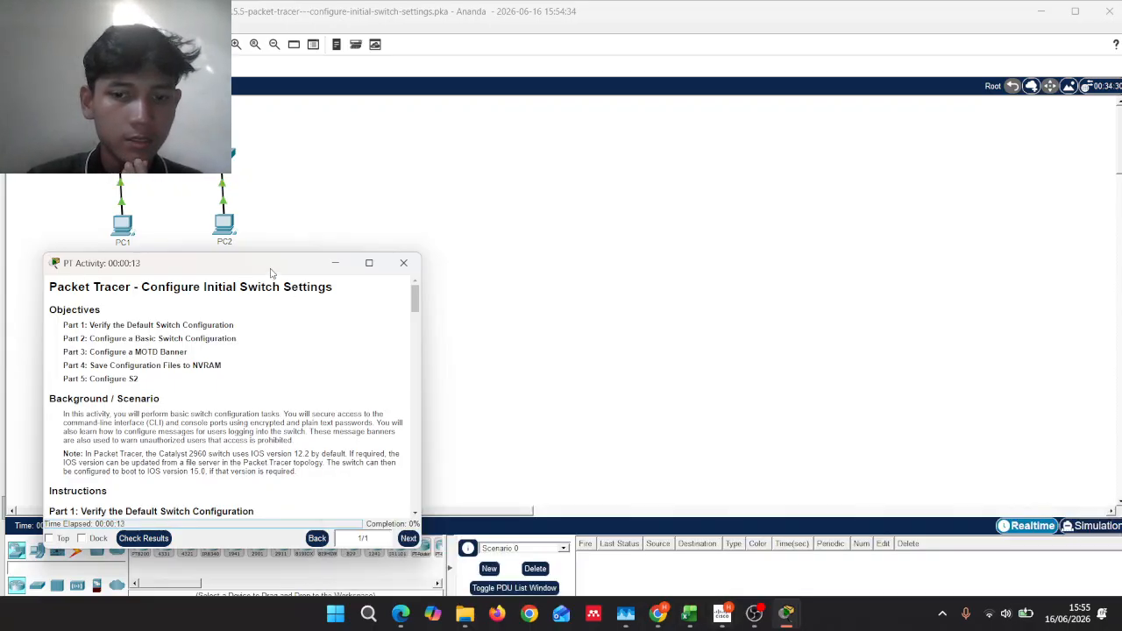
pyautogui.moveTo(271, 272); pyautogui.dragTo(676, 126)
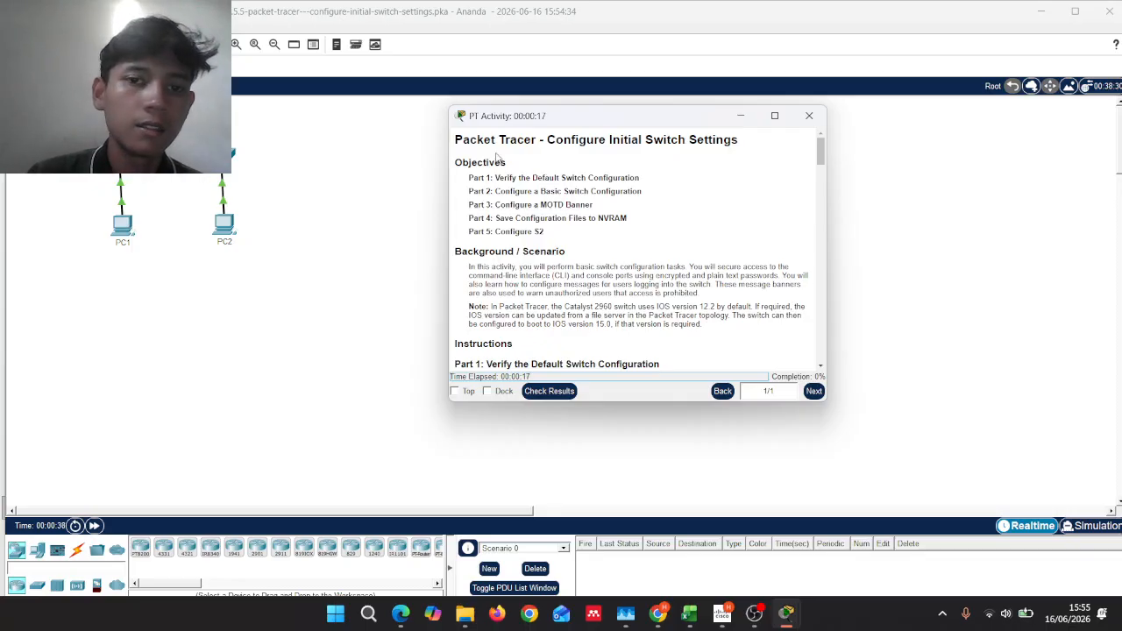
pyautogui.scroll(-4, 505, 189)
pyautogui.scroll(-2, 505, 188)
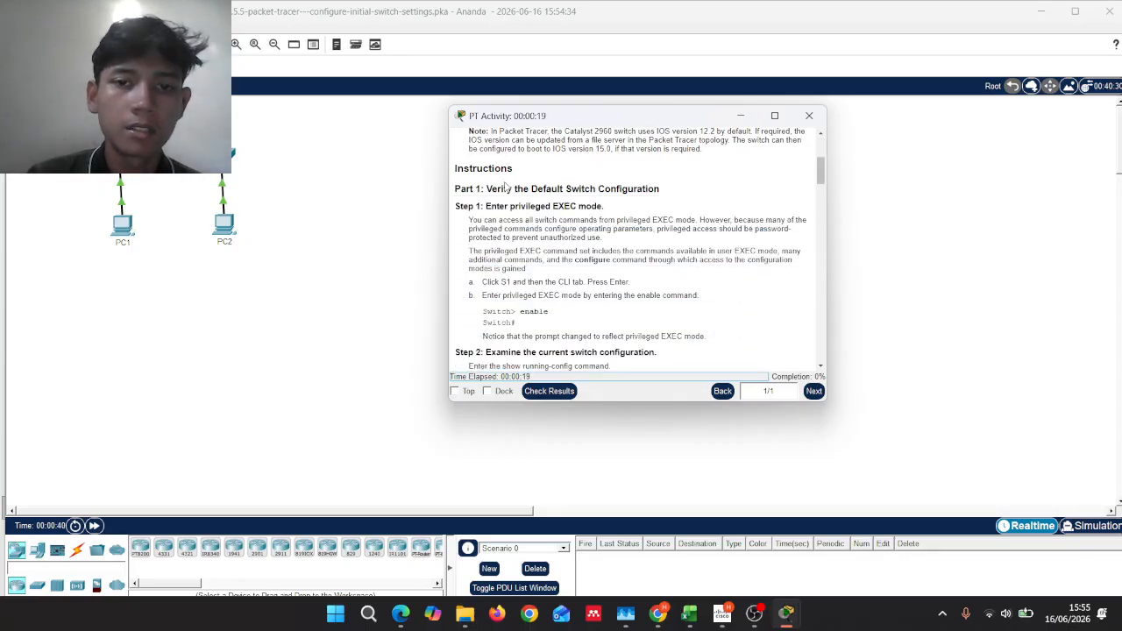
pyautogui.scroll(6, 505, 189)
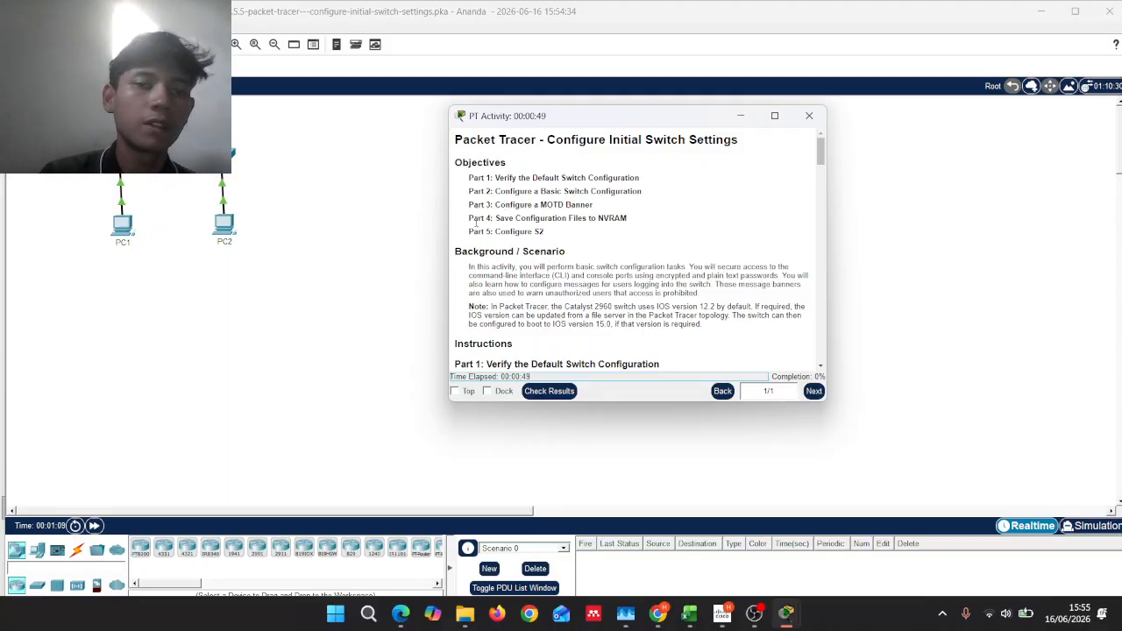
pyautogui.scroll(-1, 513, 195)
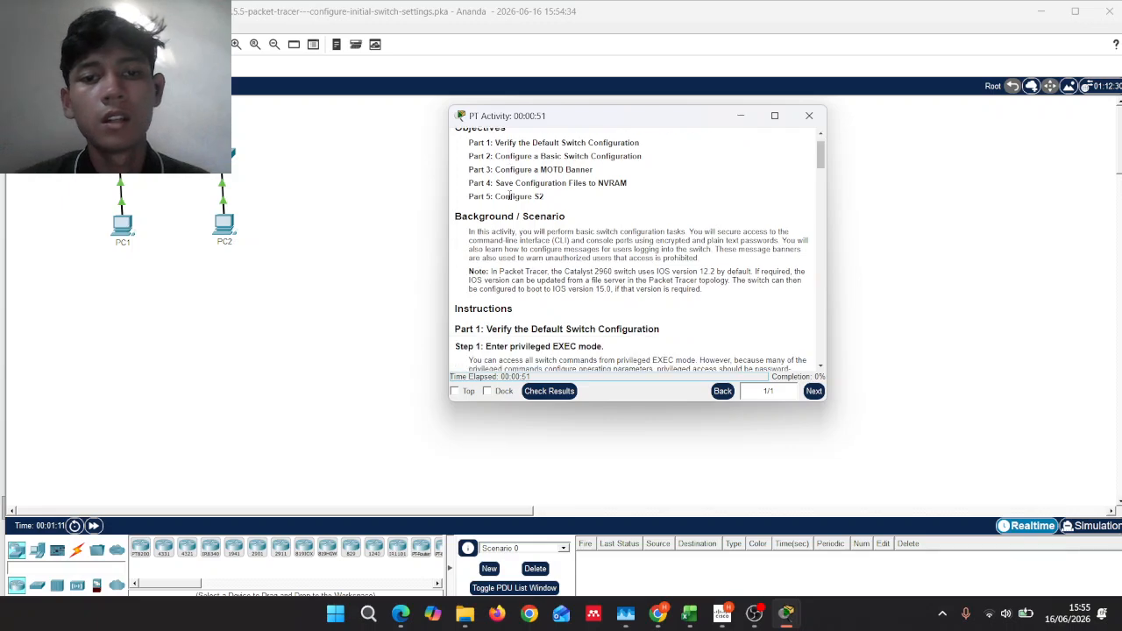
pyautogui.scroll(-1, 538, 195)
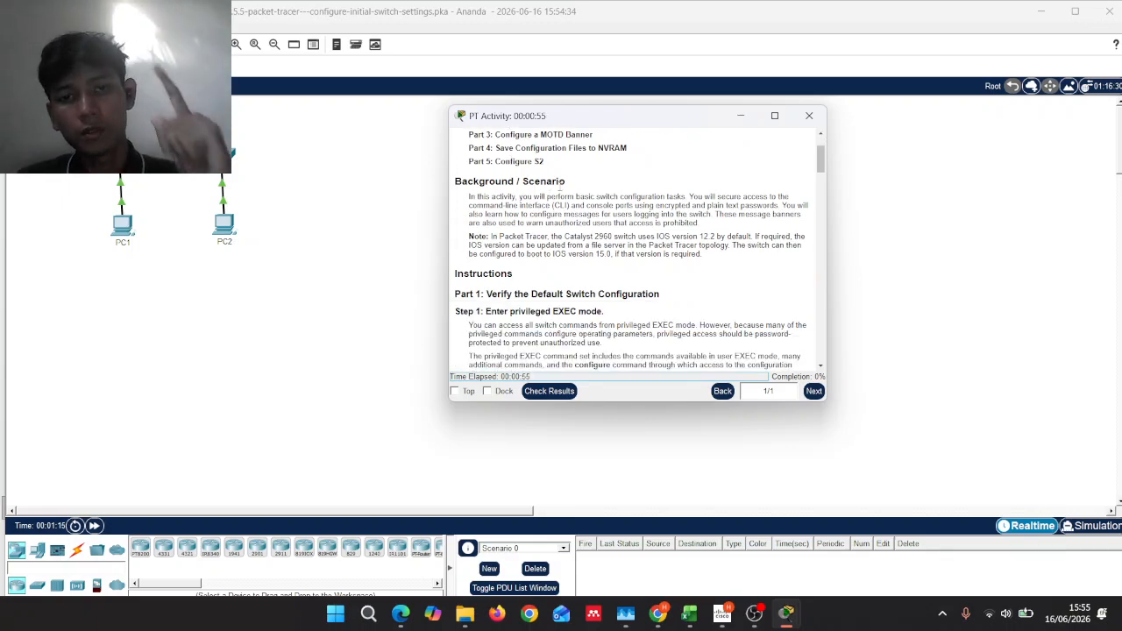
pyautogui.scroll(2, 585, 168)
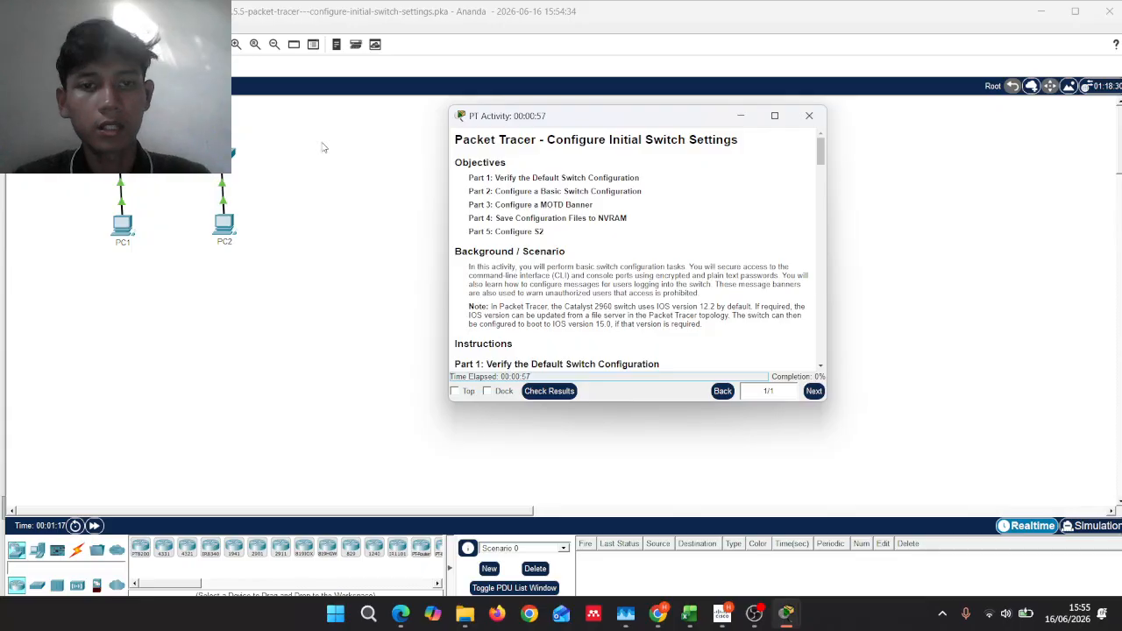
pyautogui.scroll(-6, 555, 202)
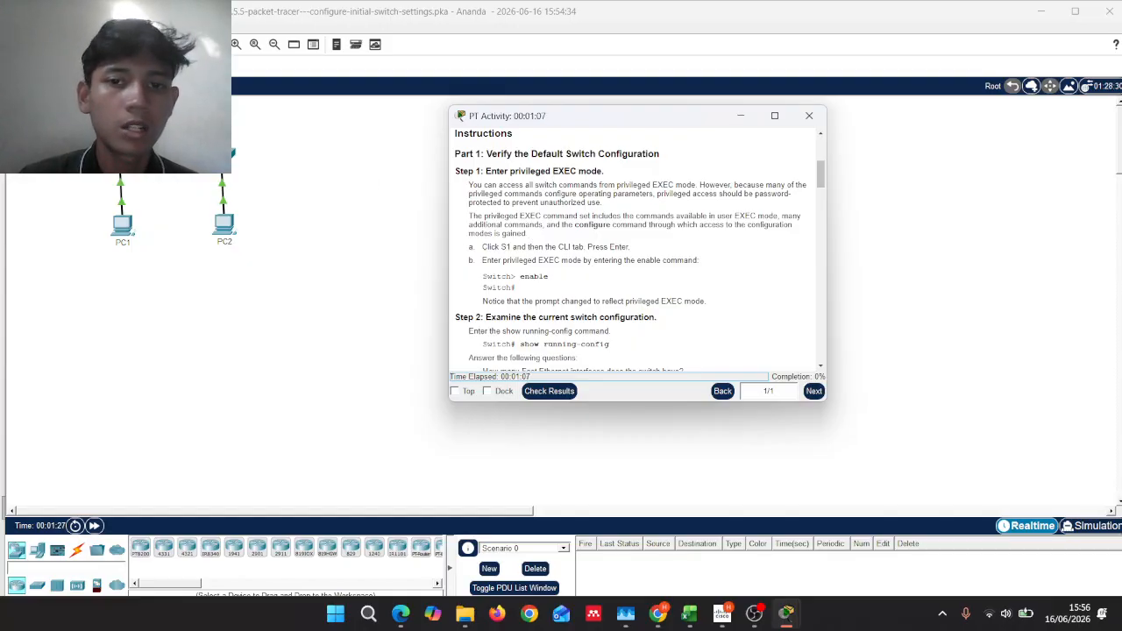
# Step: Open S1's CLI, with the instructions on the left and the console at the upper right
pyautogui.click(122, 155)
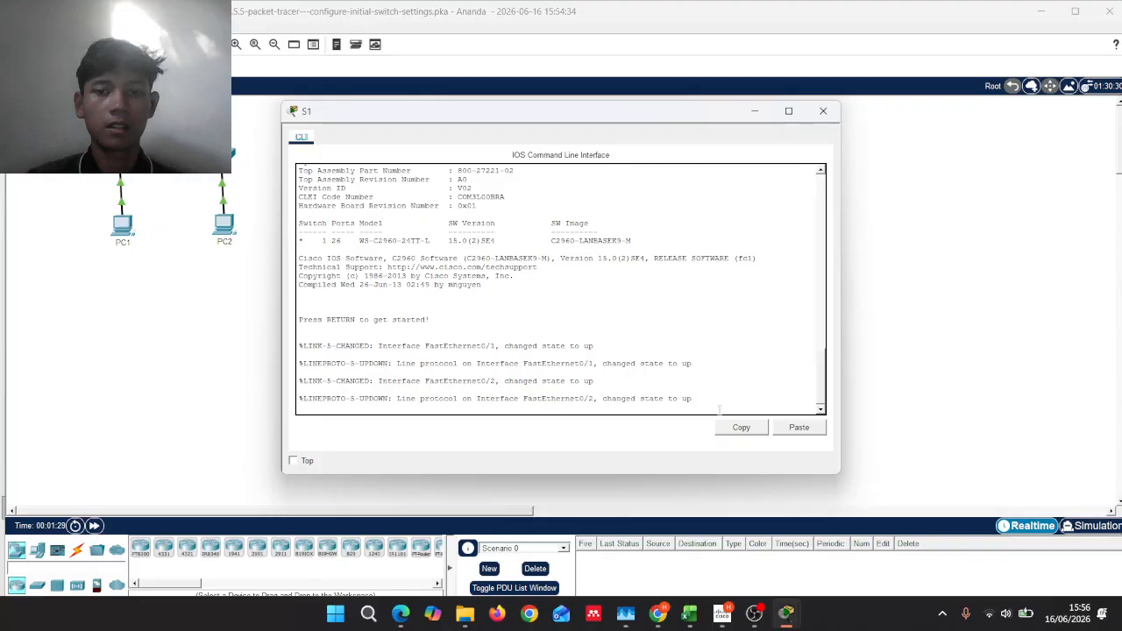
pyautogui.press('Return')
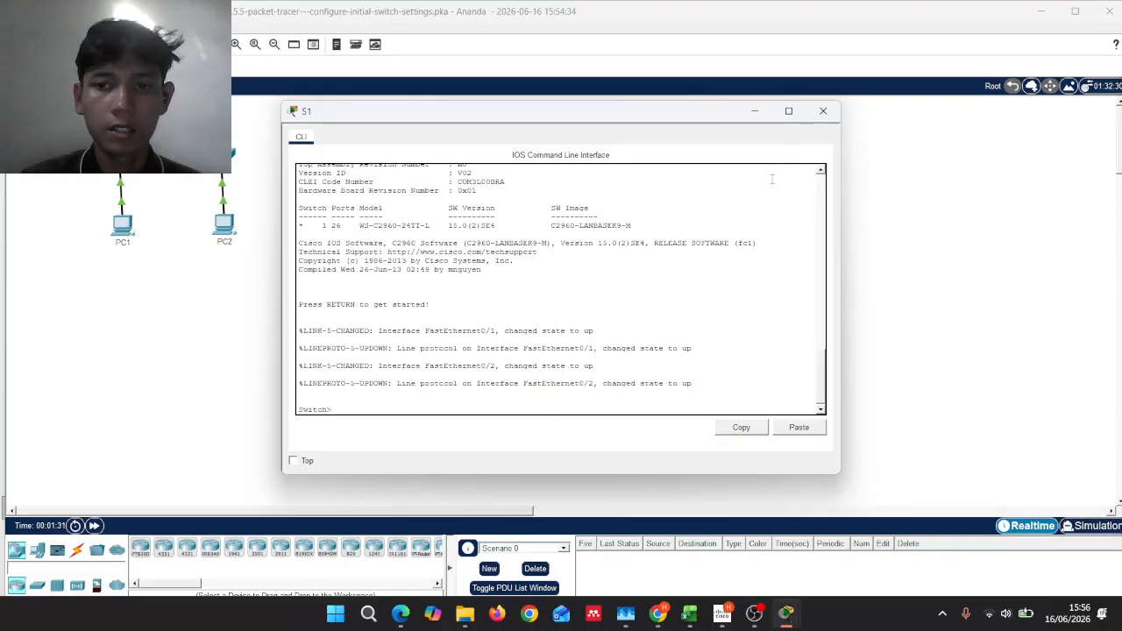
pyautogui.moveTo(798, 614)
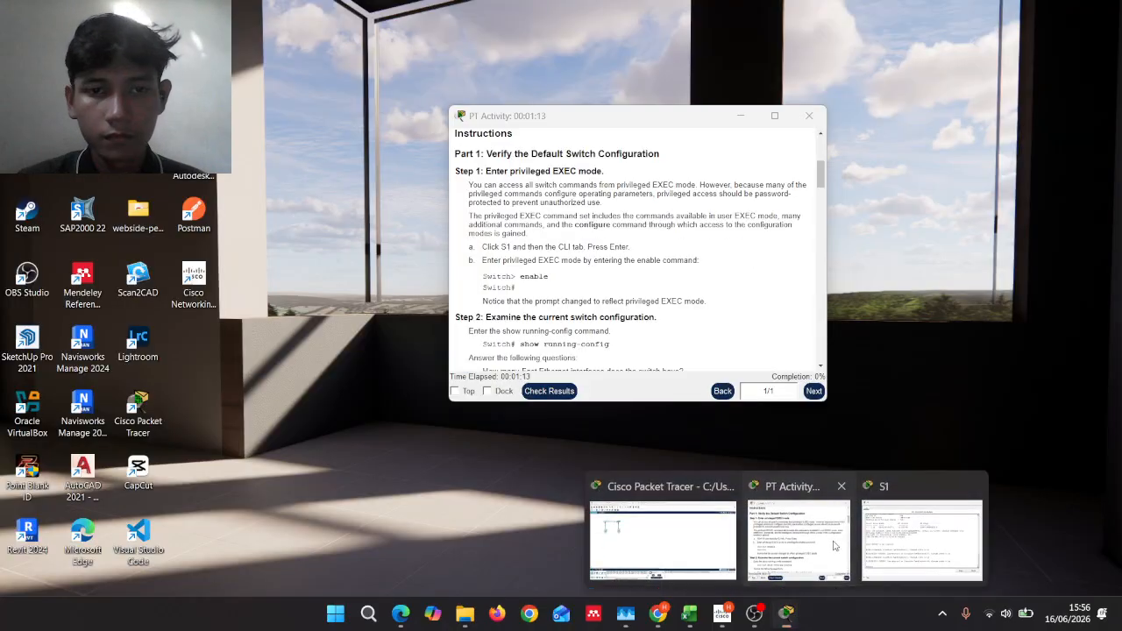
pyautogui.click(798, 536)
pyautogui.moveTo(613, 126); pyautogui.dragTo(215, 262)
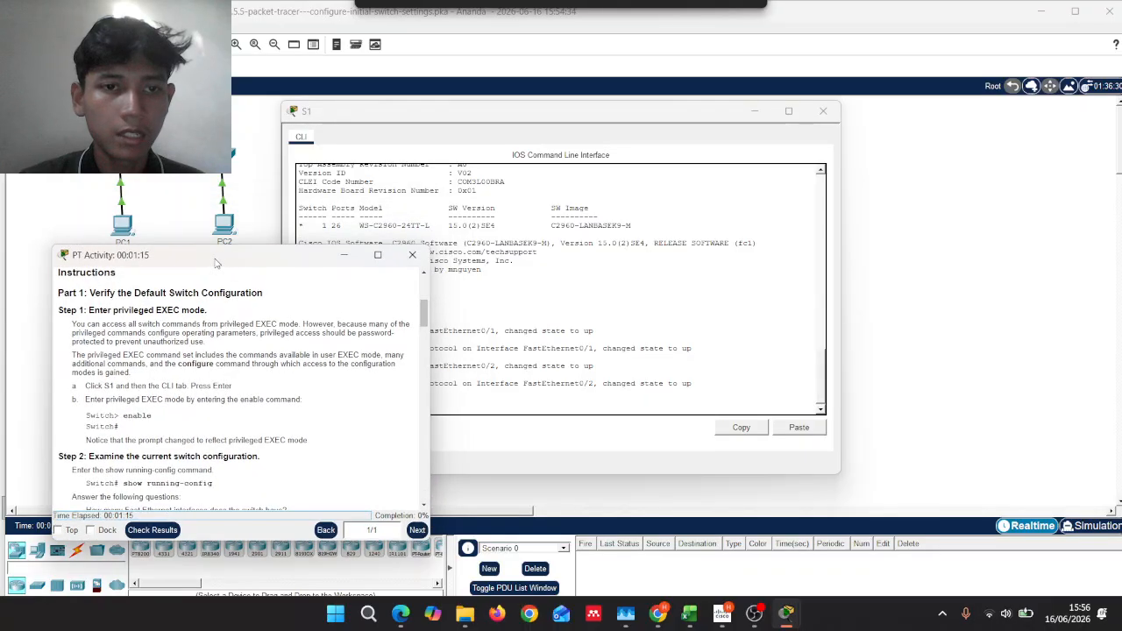
pyautogui.moveTo(480, 113); pyautogui.dragTo(713, 63)
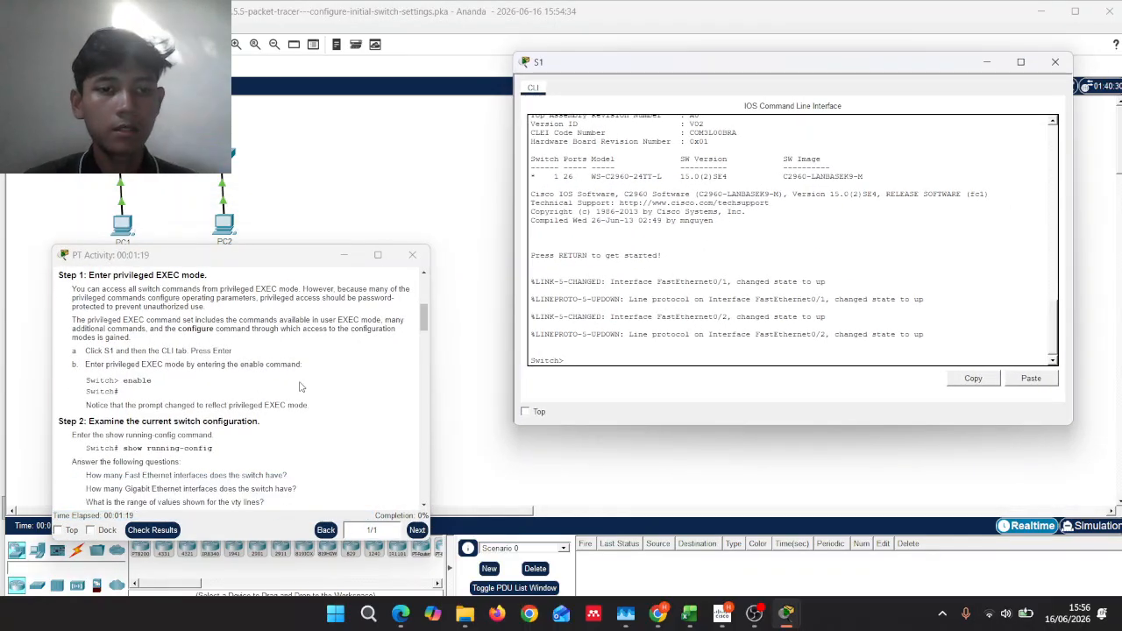
# Step: Enter enable to reach the Switch# privileged EXEC prompt
pyautogui.scroll(-1, 258, 396)
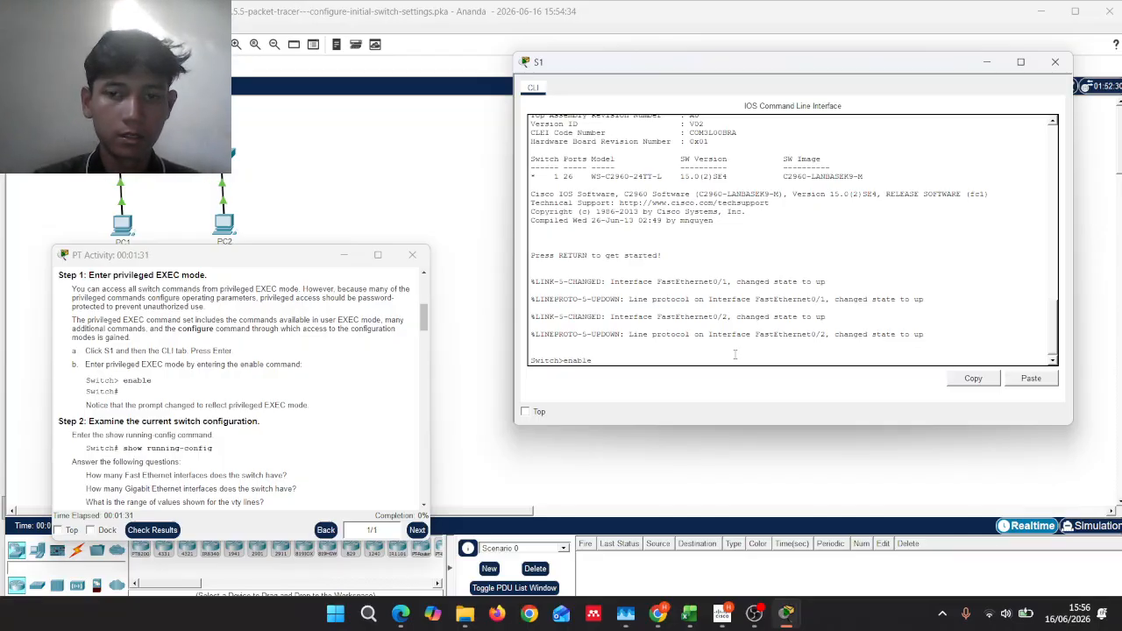
pyautogui.press('Return')
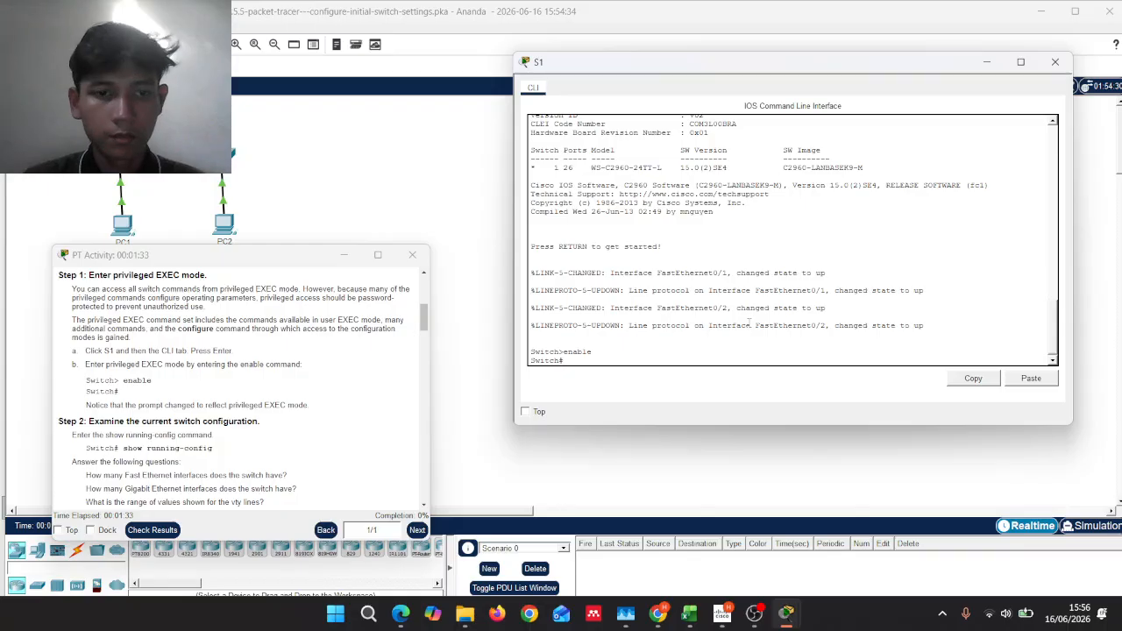
pyautogui.scroll(-2, 324, 407)
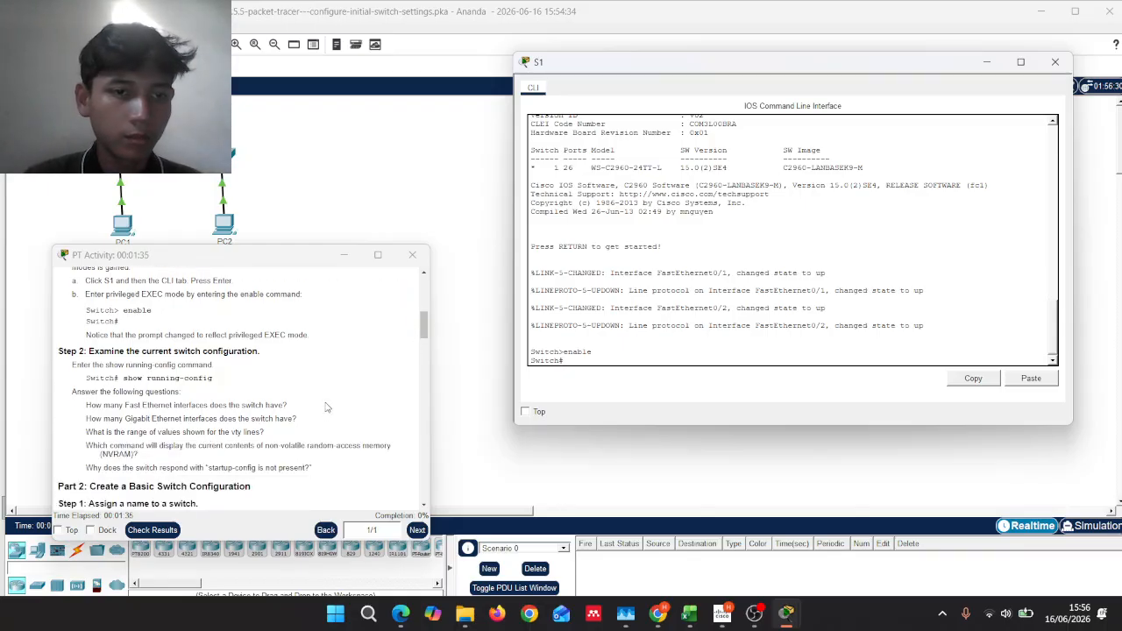
pyautogui.scroll(-1, 334, 402)
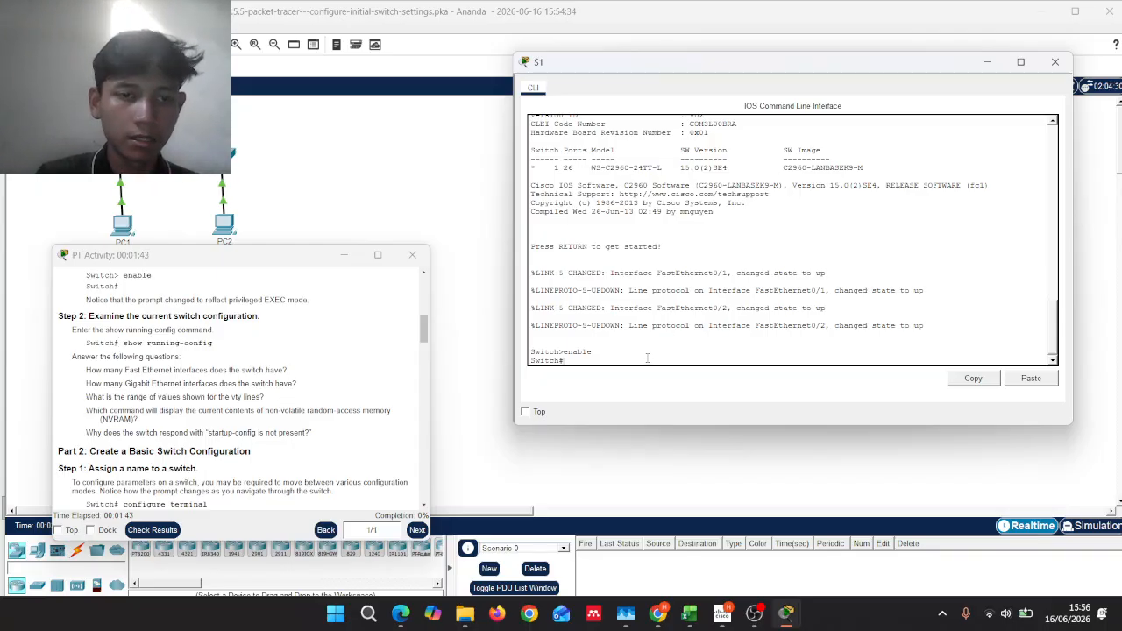
# Step: Run show running-config on S1 and page the output through to its end
pyautogui.write('show')
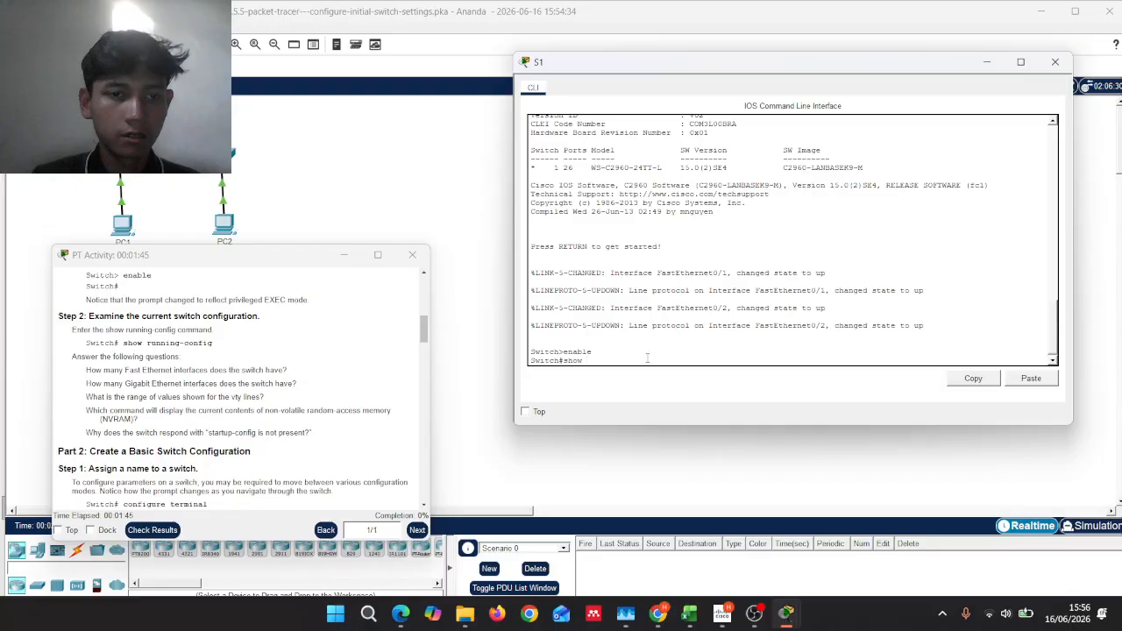
pyautogui.write(' running')
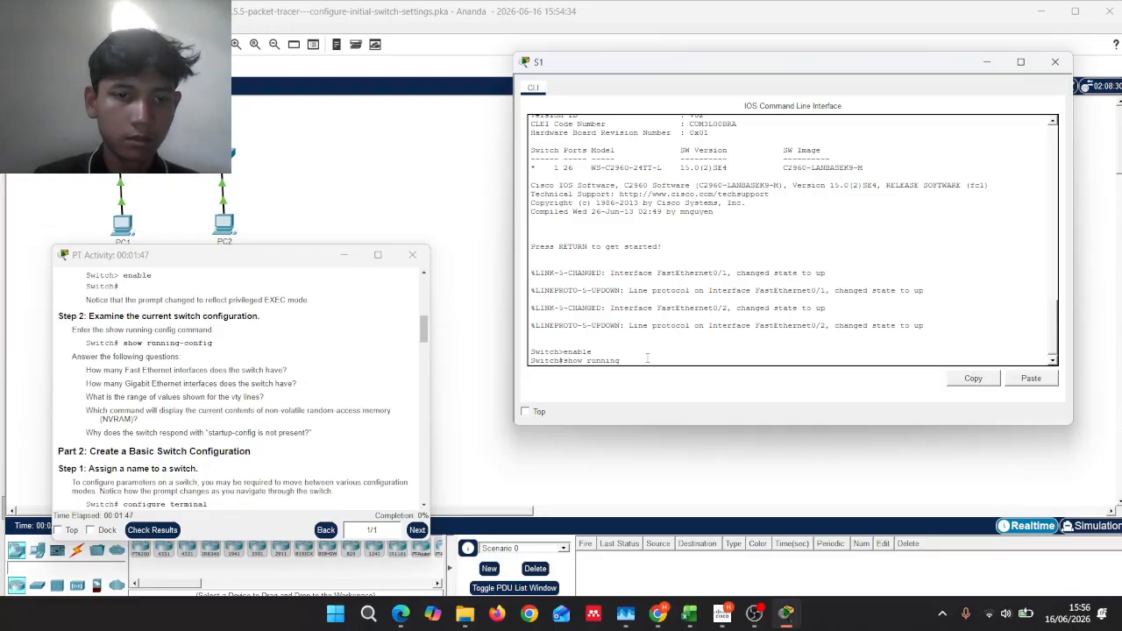
pyautogui.write('-co')
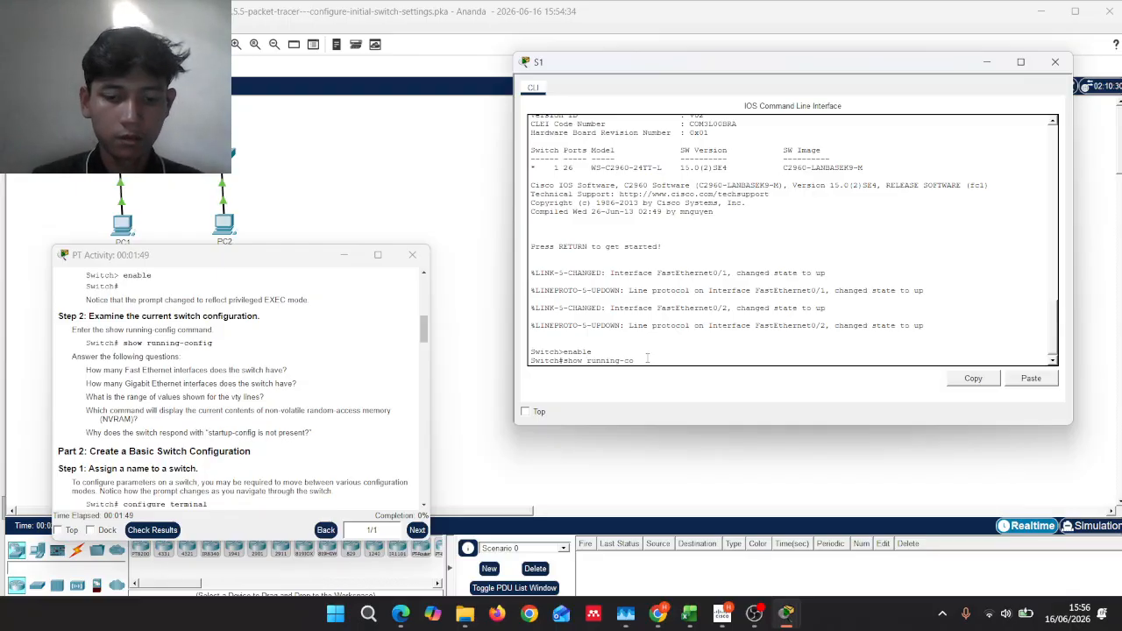
pyautogui.write('nfig')
pyautogui.press('Return')
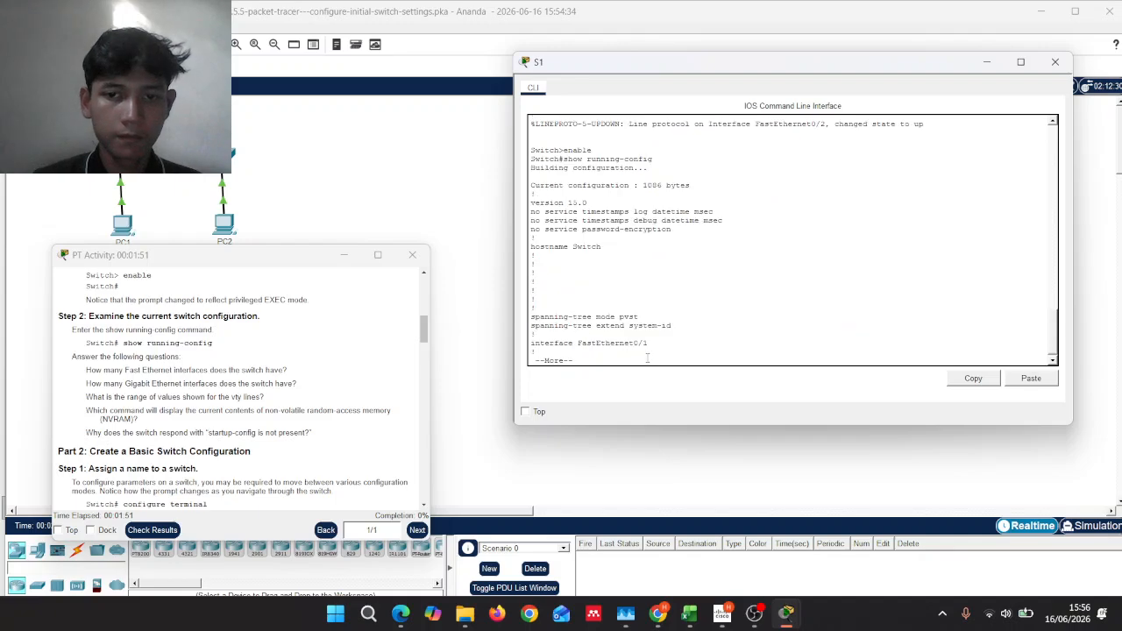
pyautogui.press('Return')
pyautogui.press('Return')
pyautogui.press('Return')
pyautogui.press('Return')
pyautogui.press('Return')
pyautogui.press('Return')
pyautogui.press('Return')
pyautogui.press('Return')
pyautogui.press('Return')
pyautogui.press('Return')
pyautogui.press('Return')
pyautogui.press('Return')
pyautogui.press('Return')
pyautogui.press('Return')
pyautogui.press('Return')
pyautogui.press('Return')
pyautogui.press('Return')
pyautogui.press('Return')
pyautogui.press('Return')
pyautogui.press('Return')
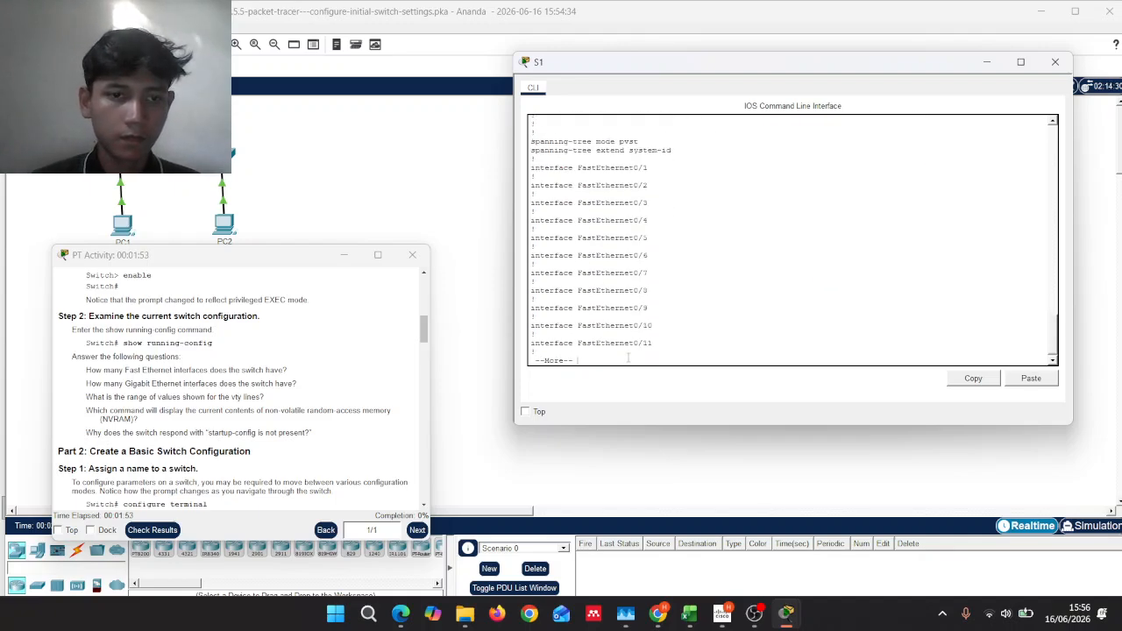
pyautogui.press('Return')
pyautogui.press('Return')
pyautogui.press('Return')
pyautogui.press('Return')
pyautogui.press('Return')
pyautogui.press('Return')
pyautogui.press('Return')
pyautogui.press('Return')
pyautogui.press('Return')
pyautogui.press('Return')
pyautogui.press('Return')
pyautogui.press('Return')
pyautogui.press('Return')
pyautogui.press('Return')
pyautogui.press('Return')
pyautogui.press('Return')
pyautogui.press('Return')
pyautogui.press('Return')
pyautogui.press('Return')
pyautogui.press('Return')
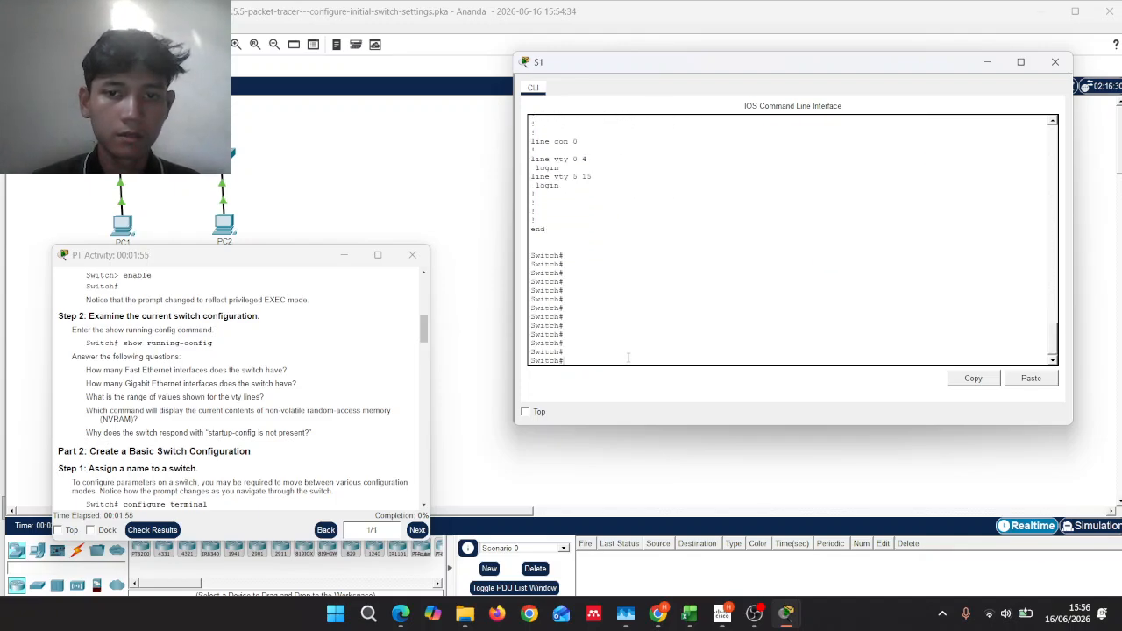
# Step: Review the FastEthernet0/1–24 and GigabitEthernet0/1–2 interface entries in the output
pyautogui.scroll(4, 623, 334)
pyautogui.scroll(15, 623, 335)
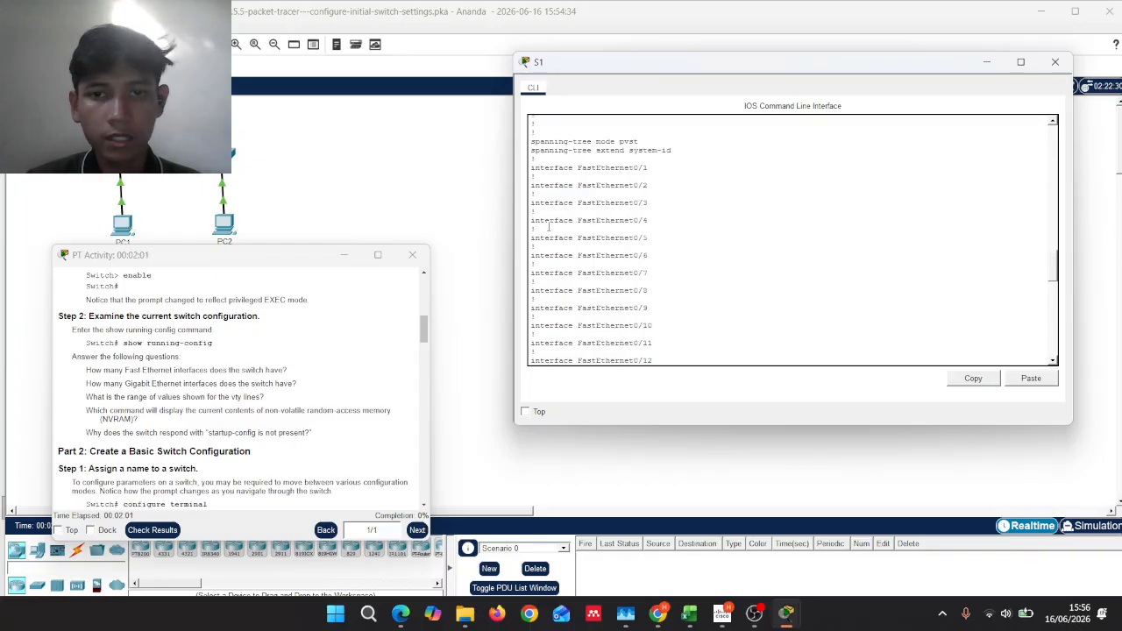
pyautogui.scroll(3, 670, 254)
pyautogui.scroll(-10, 671, 254)
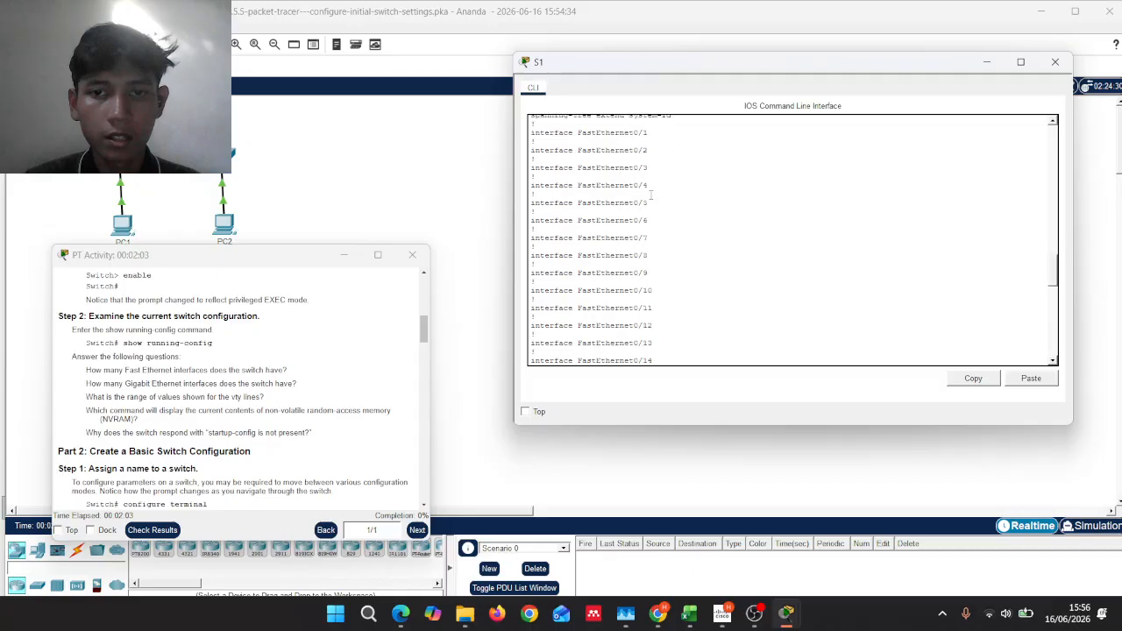
pyautogui.scroll(-5, 651, 195)
pyautogui.scroll(5, 651, 195)
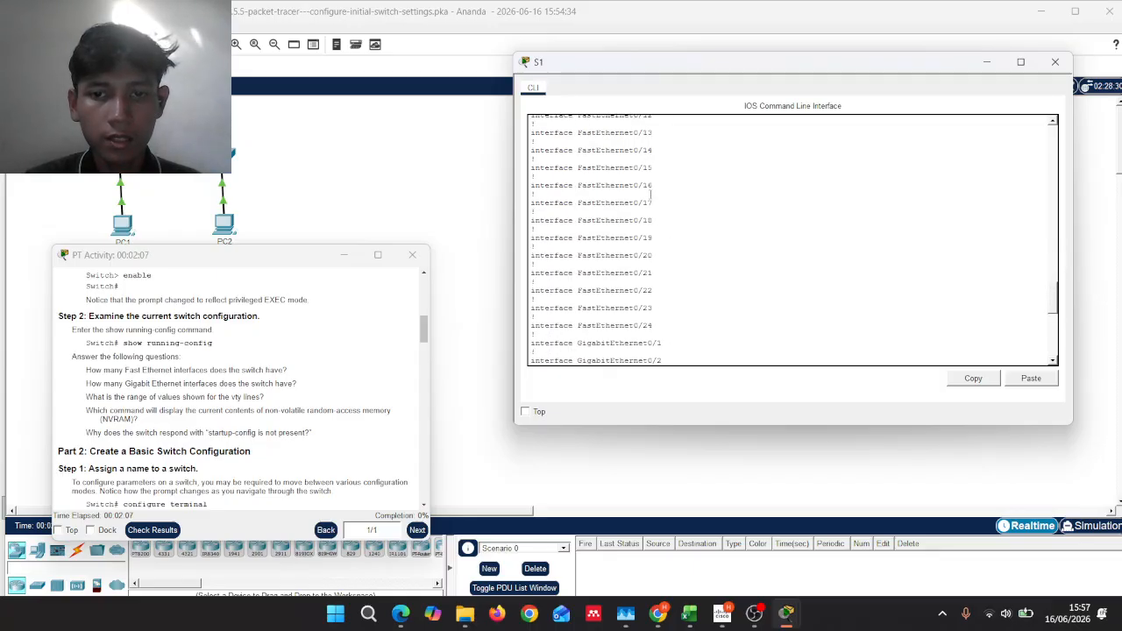
pyautogui.moveTo(660, 320); pyautogui.dragTo(598, 332)
pyautogui.click(600, 327)
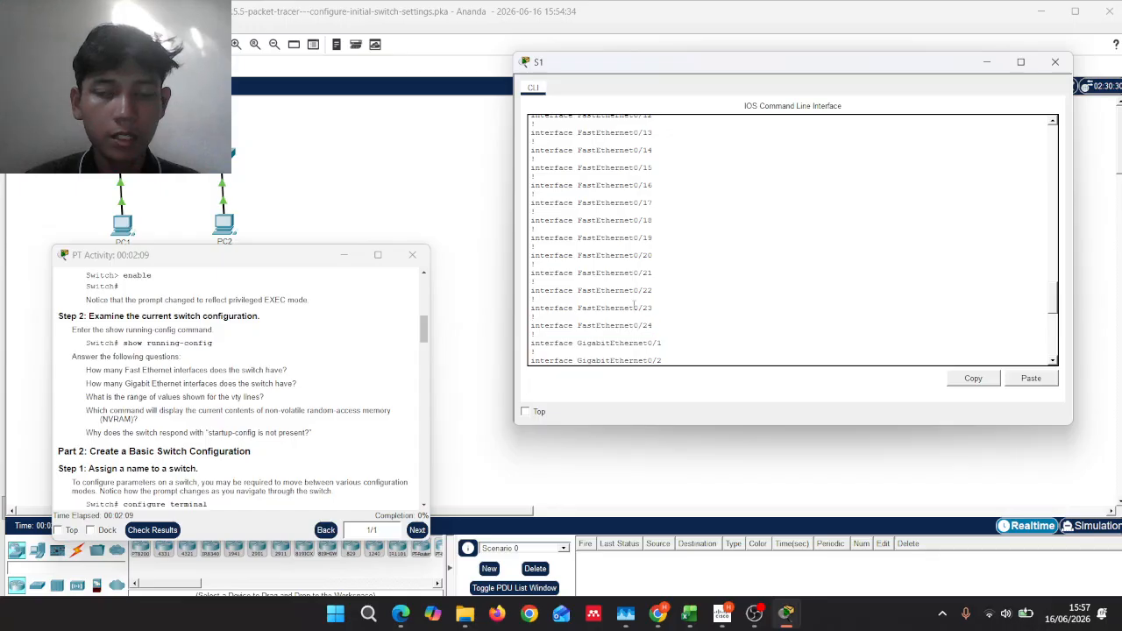
pyautogui.scroll(8, 658, 304)
pyautogui.scroll(-9, 659, 304)
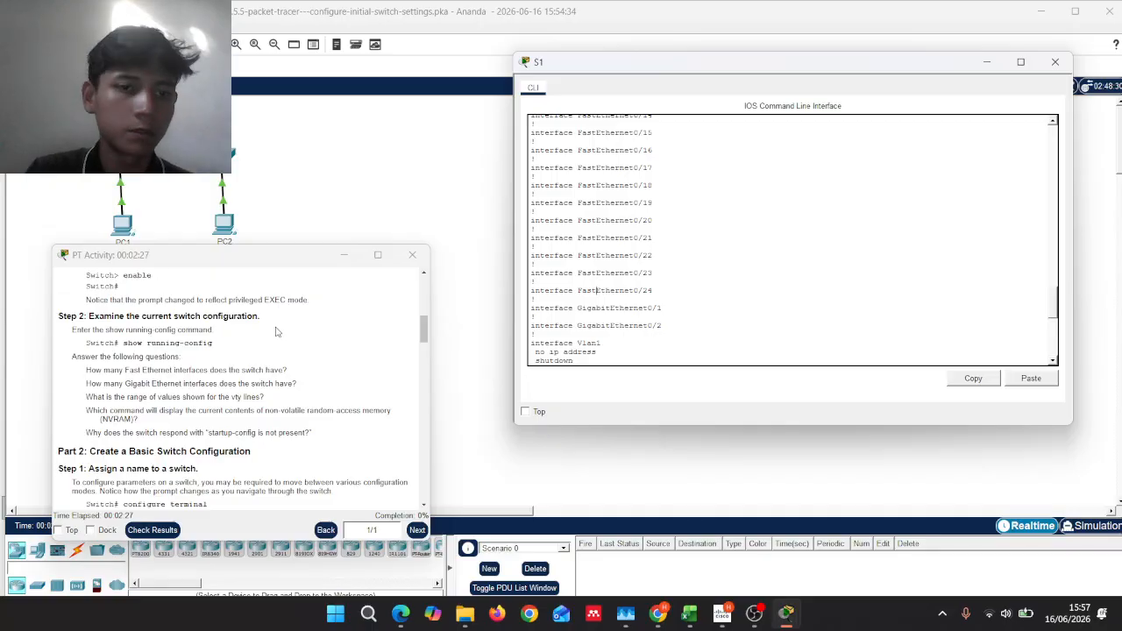
pyautogui.scroll(-1, 275, 331)
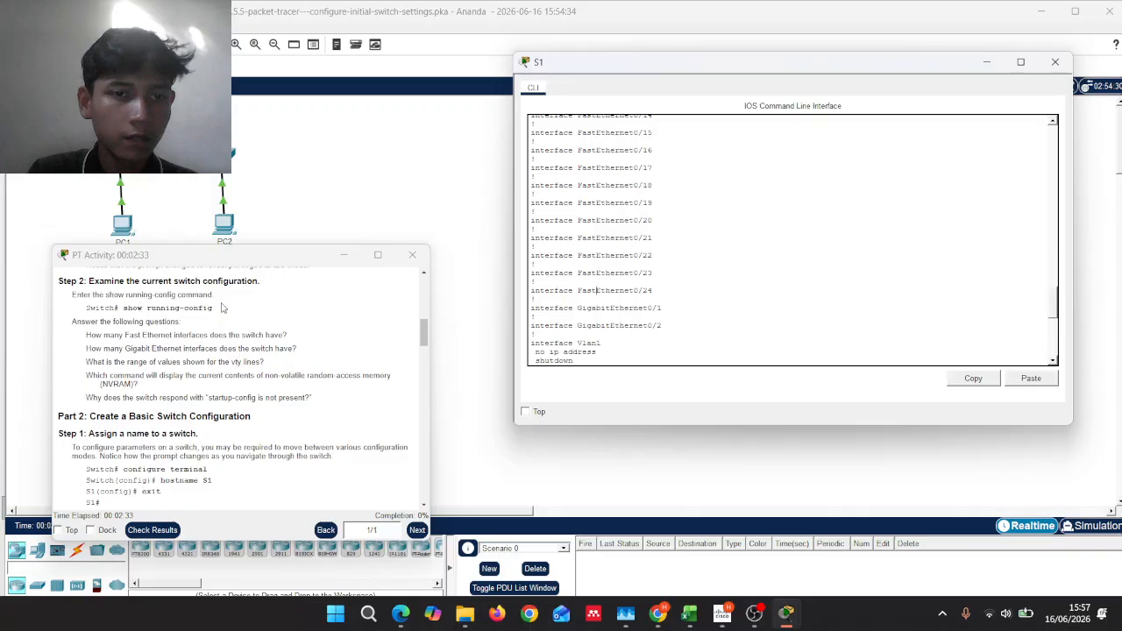
# Step: Check the show running-config instruction, then review the hostname, Vlan1 and vty 0–15 lines
pyautogui.moveTo(222, 307); pyautogui.dragTo(126, 306)
pyautogui.click(133, 305)
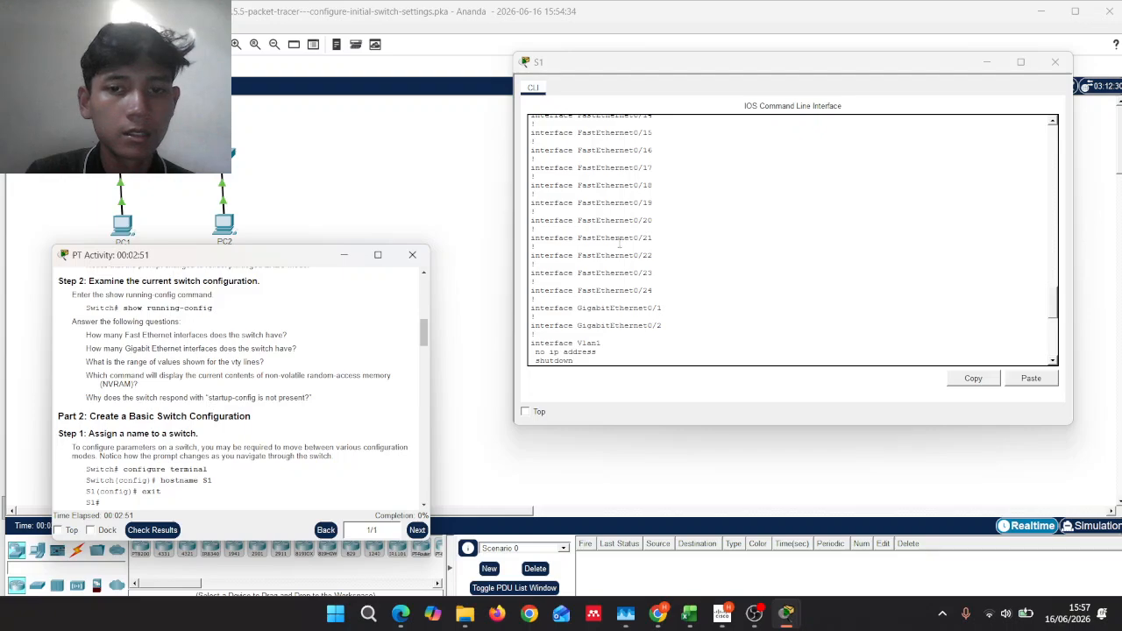
pyautogui.scroll(-2, 647, 236)
pyautogui.scroll(3, 645, 241)
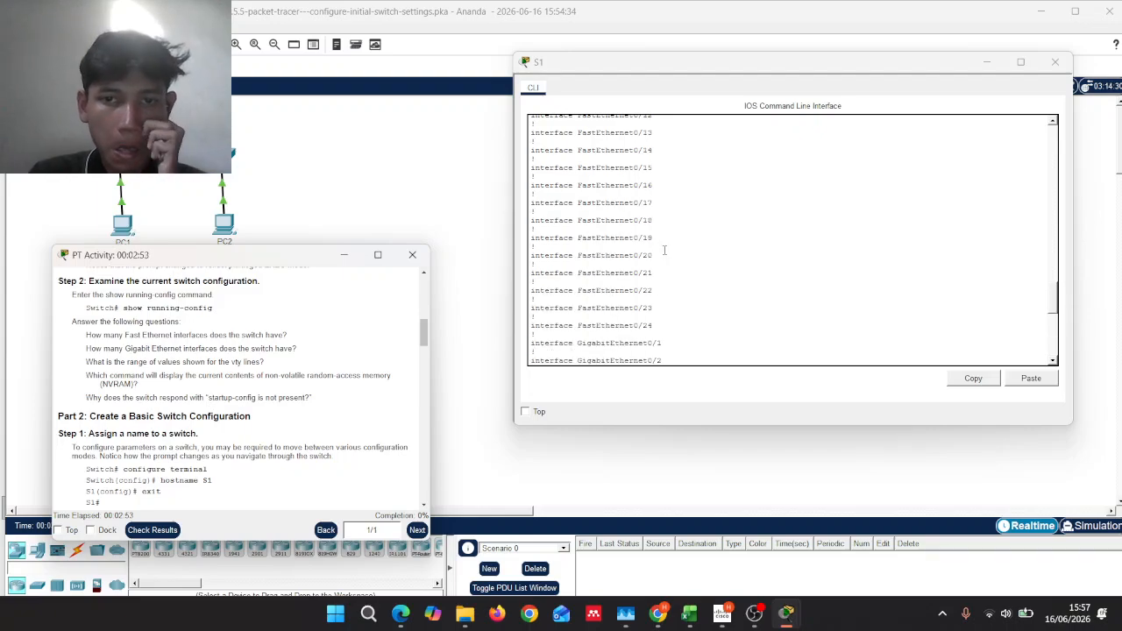
pyautogui.scroll(6, 664, 223)
pyautogui.scroll(-2, 667, 226)
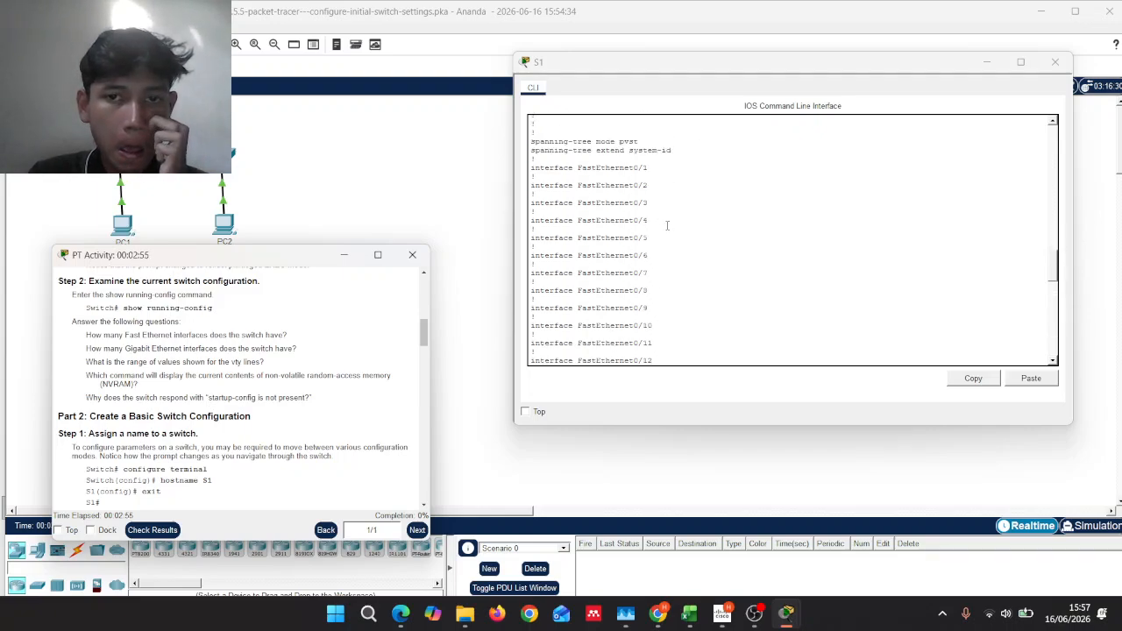
pyautogui.scroll(4, 667, 226)
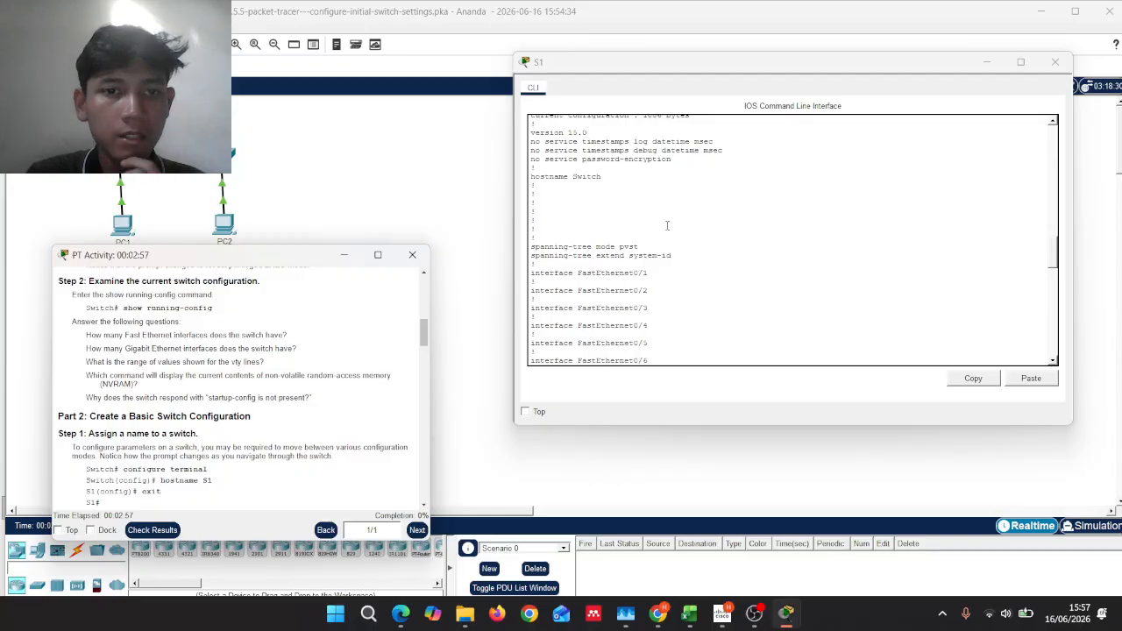
pyautogui.scroll(-15, 666, 225)
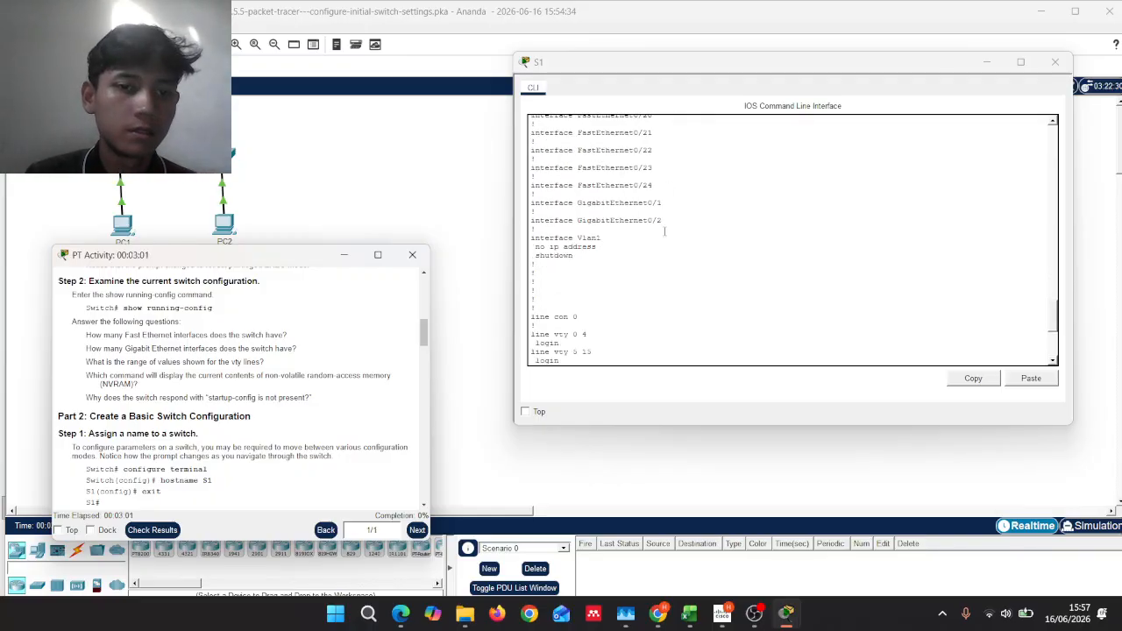
pyautogui.scroll(-7, 665, 231)
pyautogui.scroll(-2, 314, 347)
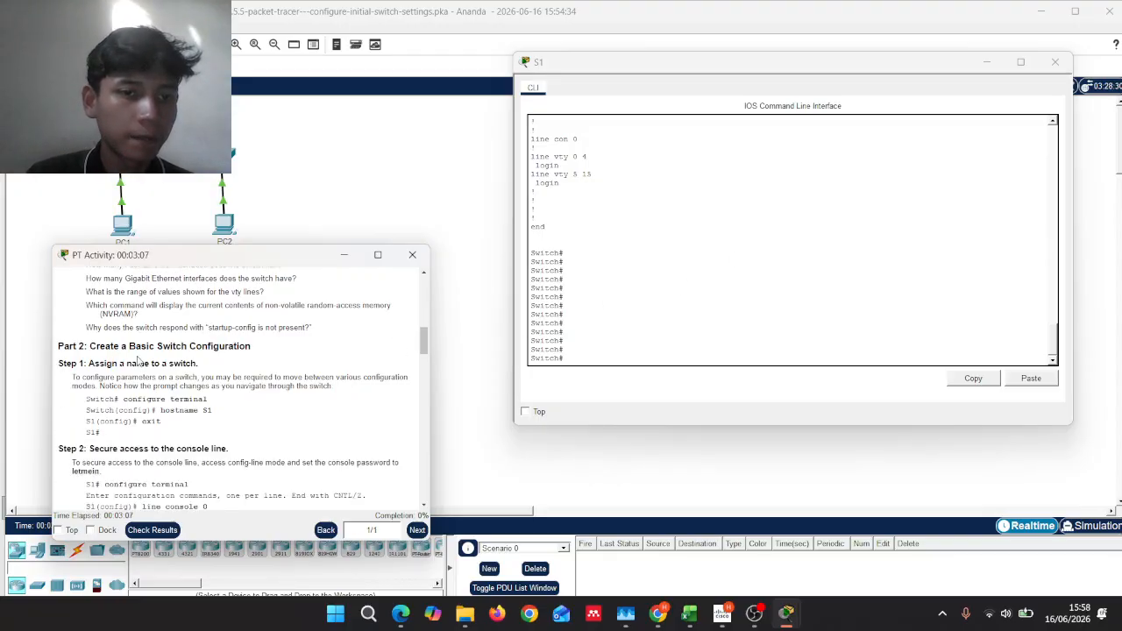
pyautogui.scroll(-1, 137, 362)
pyautogui.scroll(1, 138, 362)
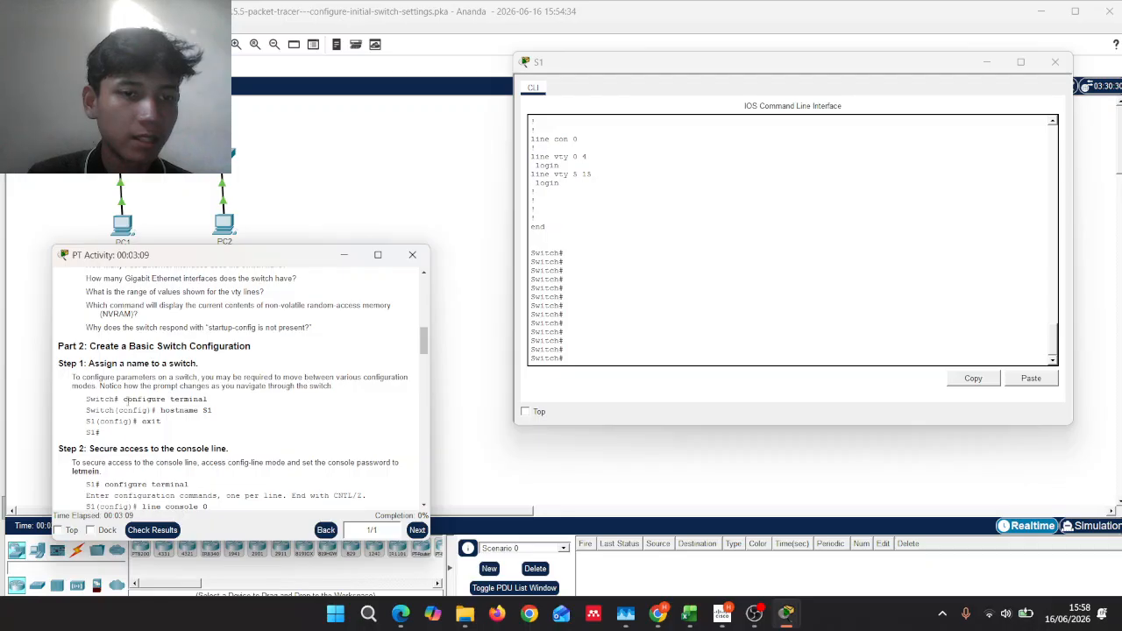
# Step: Enter configure terminal, apply hostname S1, and exit back to the S1# prompt
pyautogui.click(594, 361)
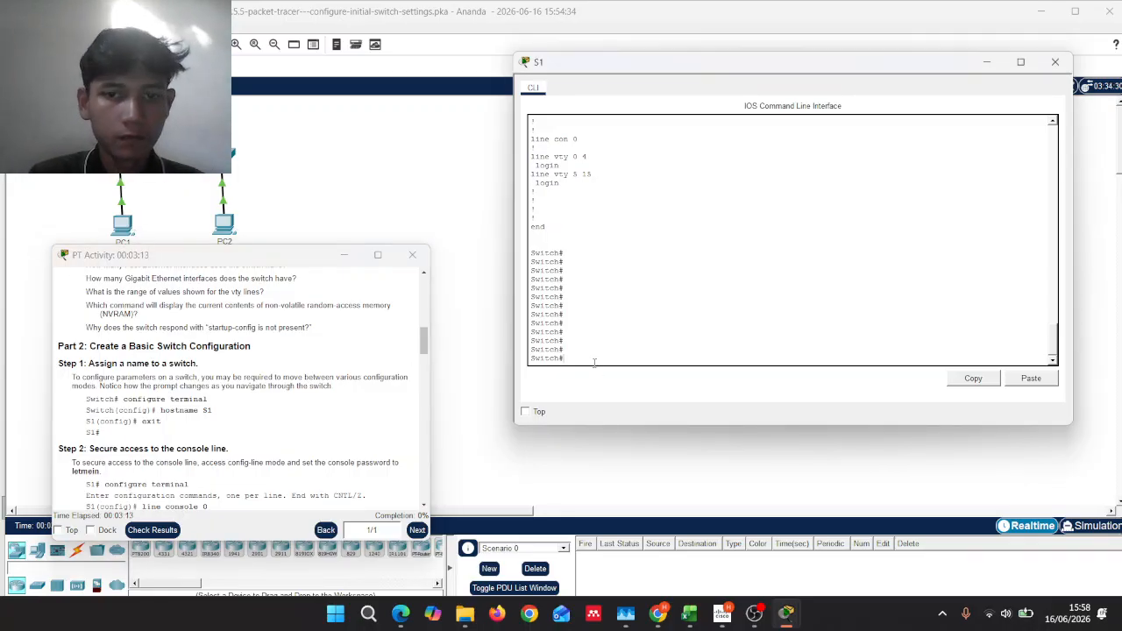
pyautogui.write('conf')
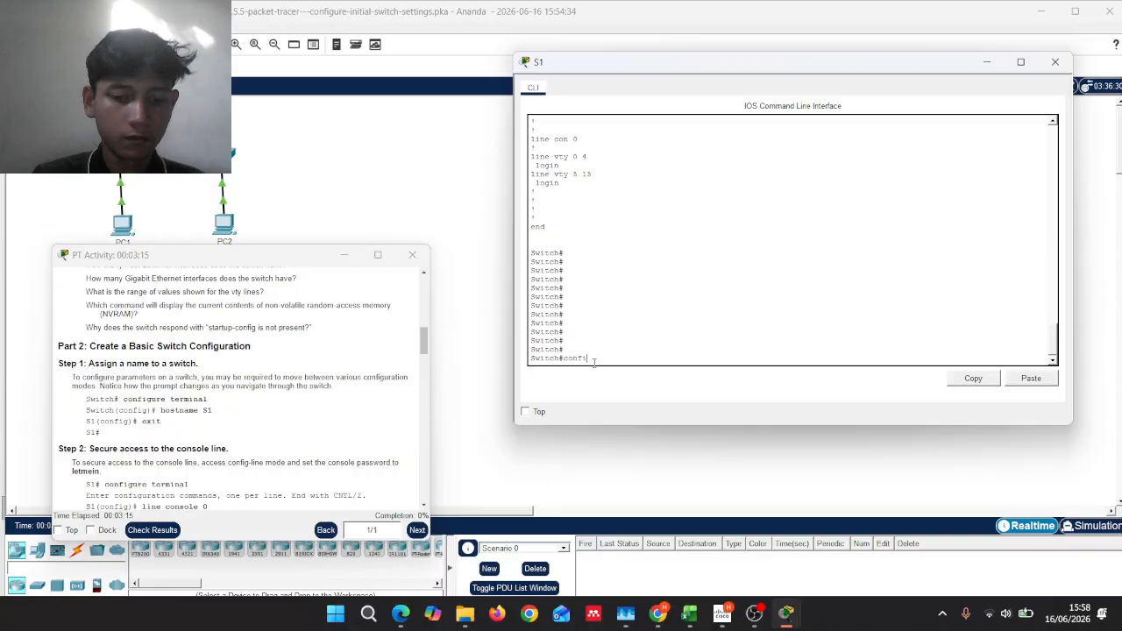
pyautogui.write('igure t')
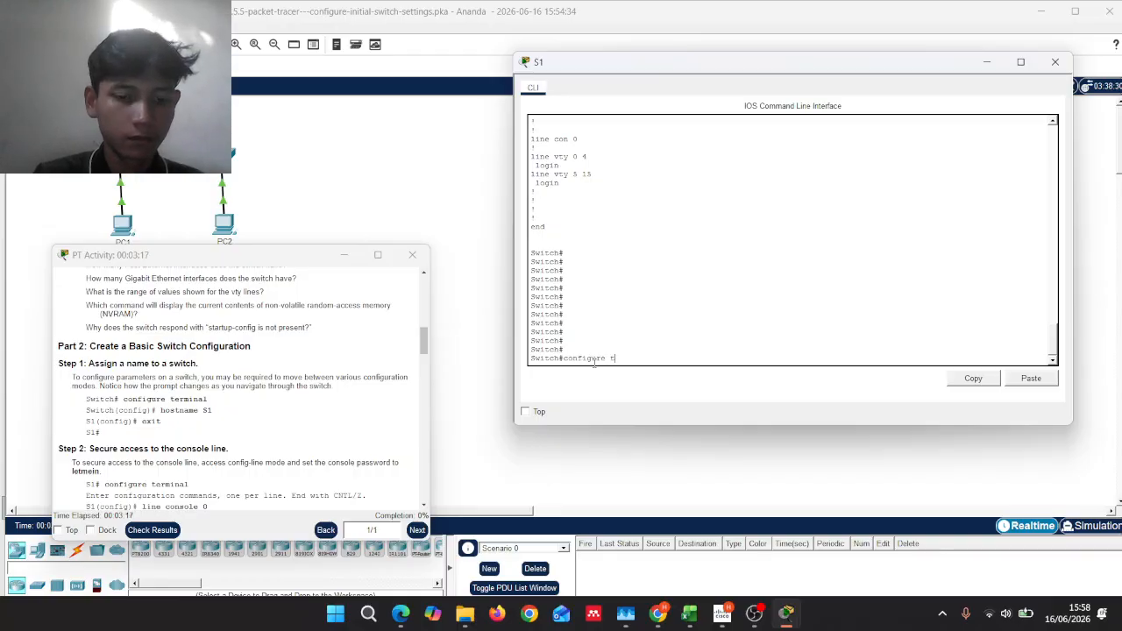
pyautogui.write('ermin')
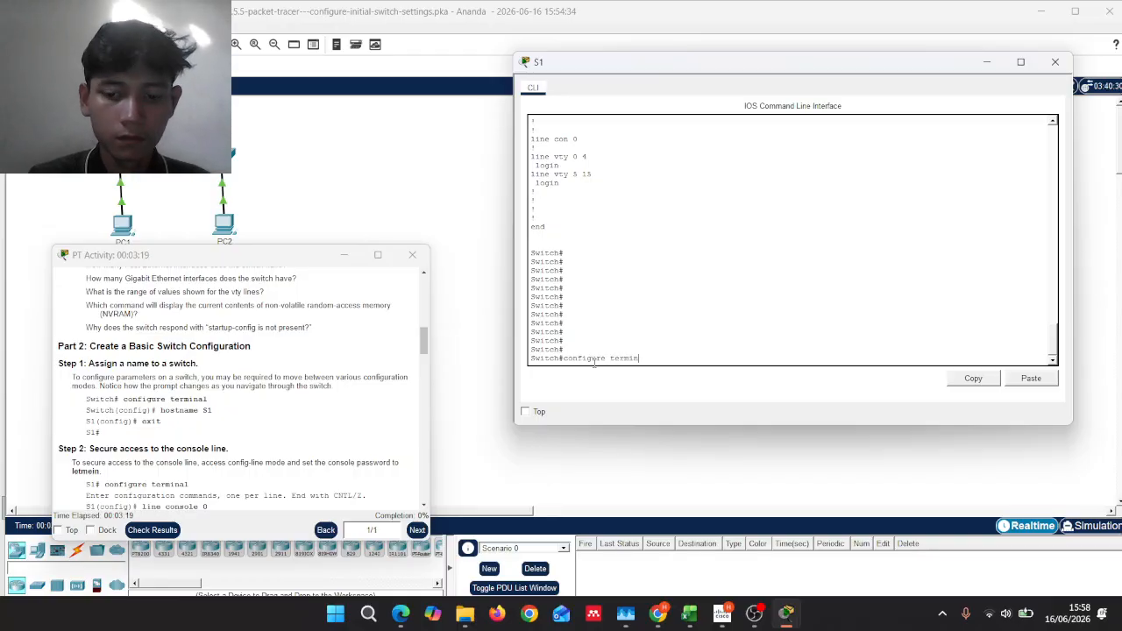
pyautogui.write('al')
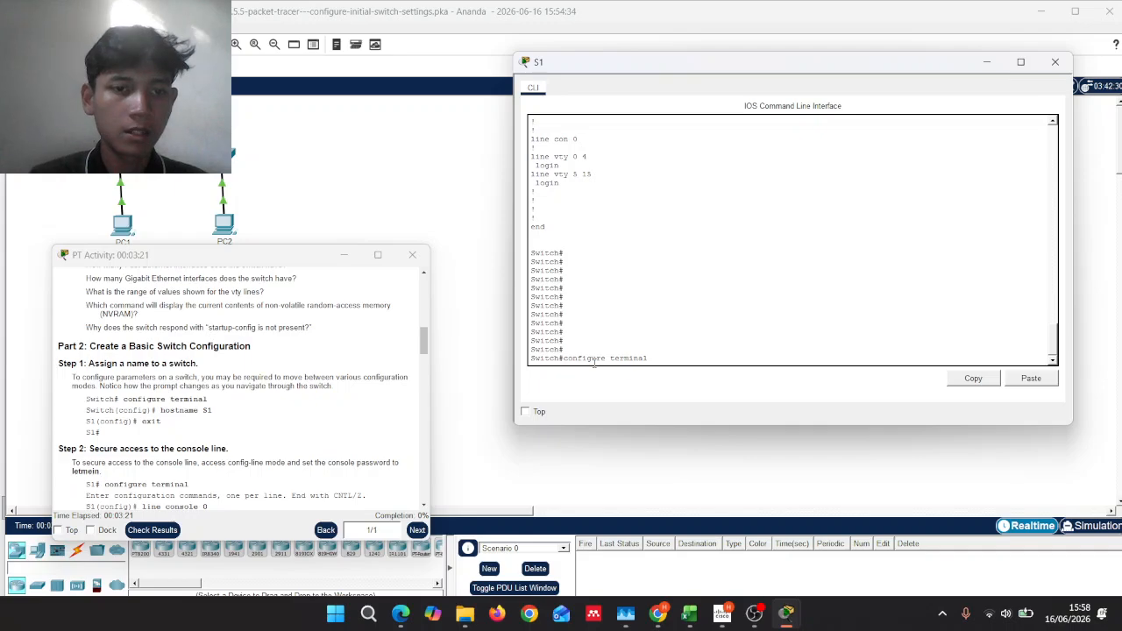
pyautogui.press('Return')
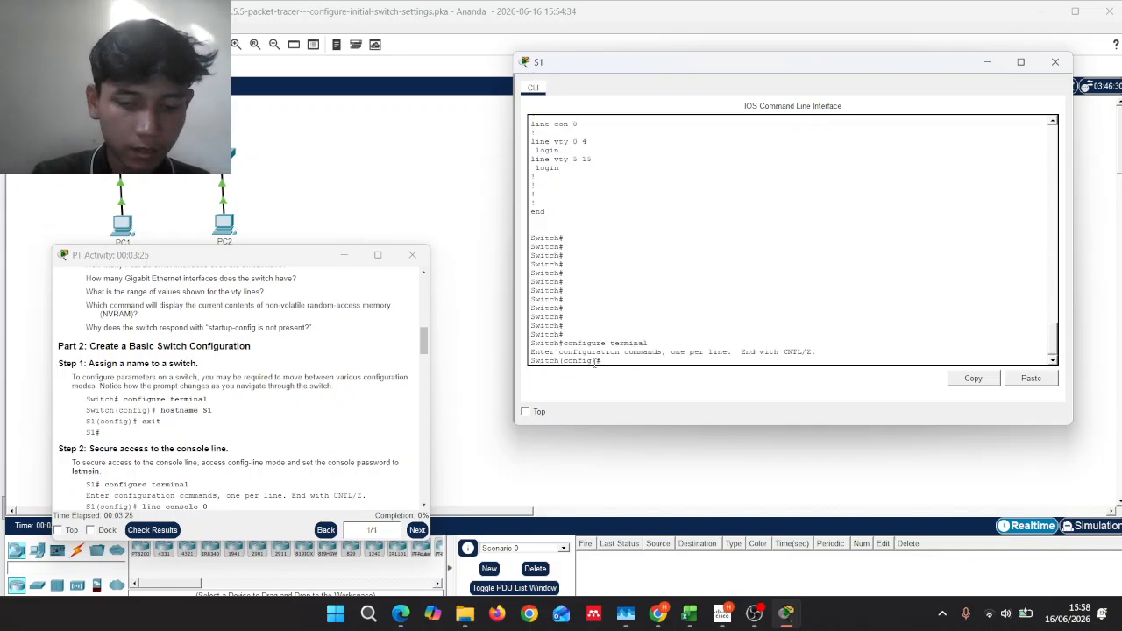
pyautogui.write('hostna')
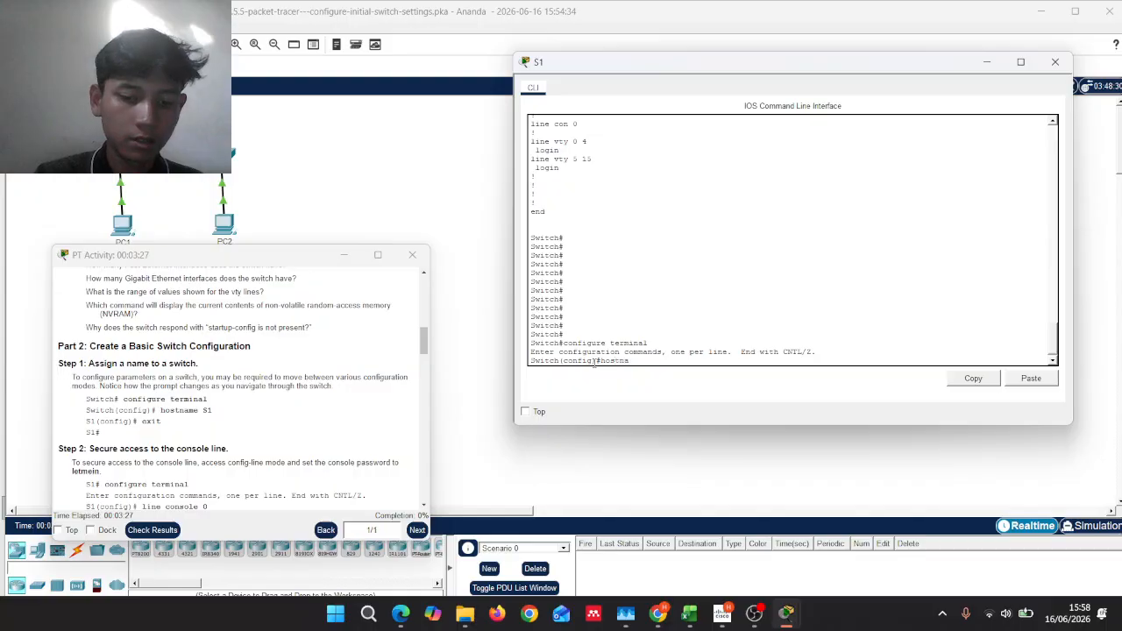
pyautogui.write('me S1')
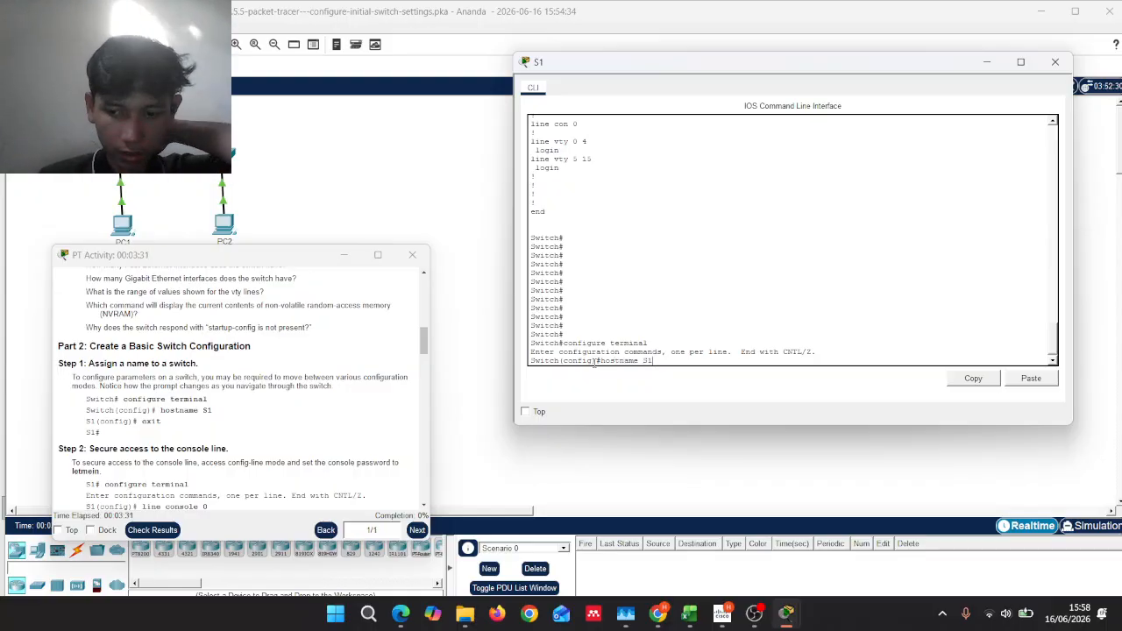
pyautogui.press('Return')
pyautogui.write('exit')
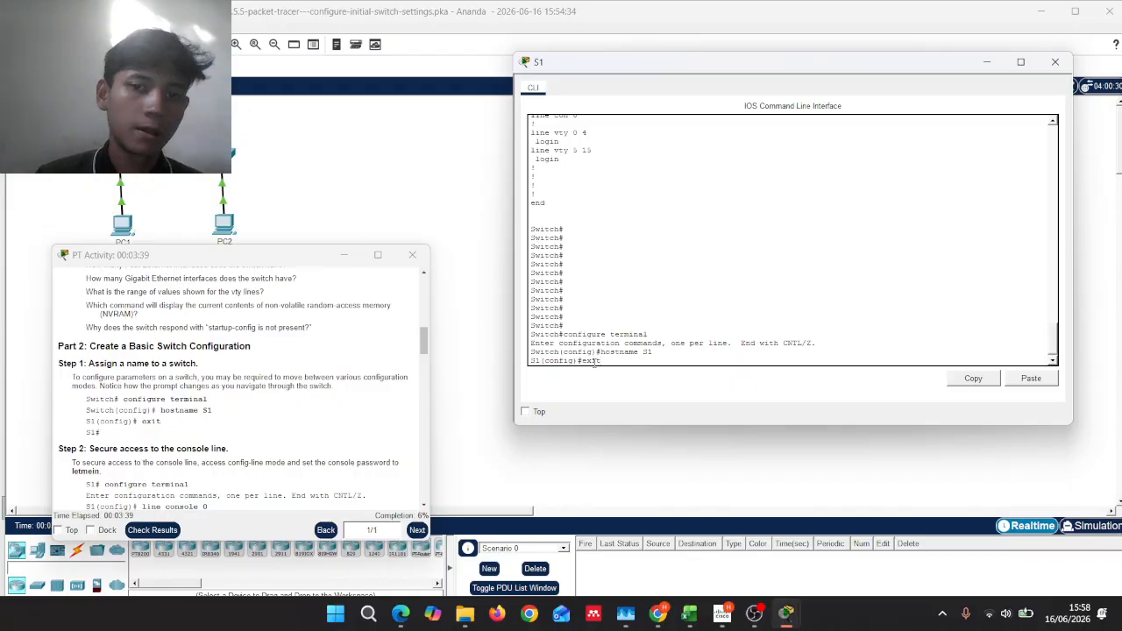
pyautogui.press('Return')
pyautogui.press('Return')
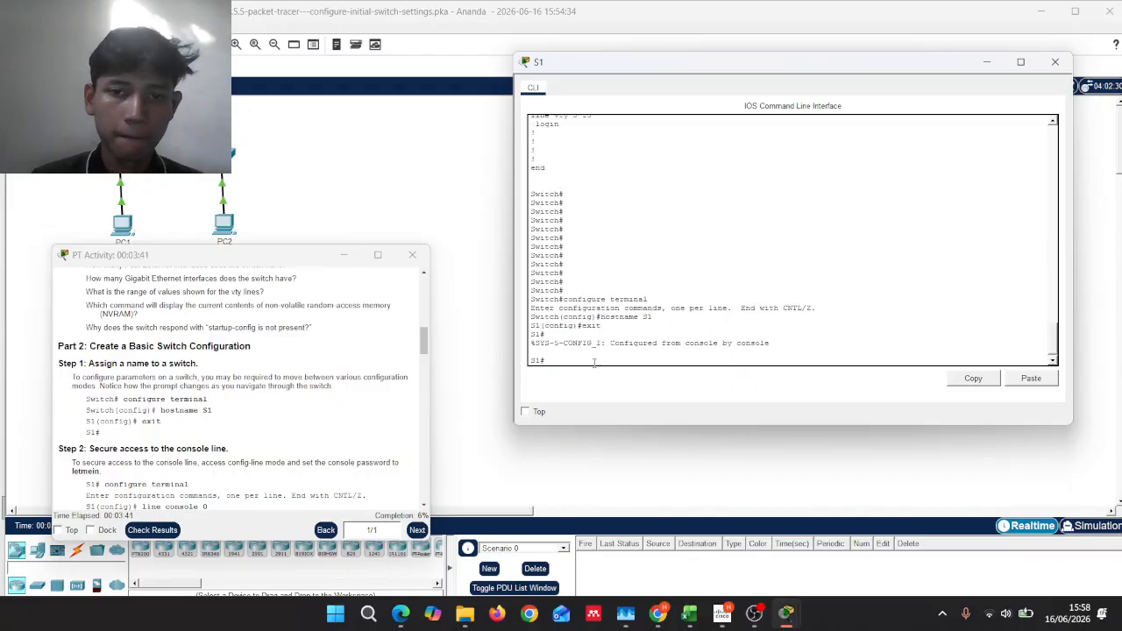
pyautogui.scroll(-3, 219, 375)
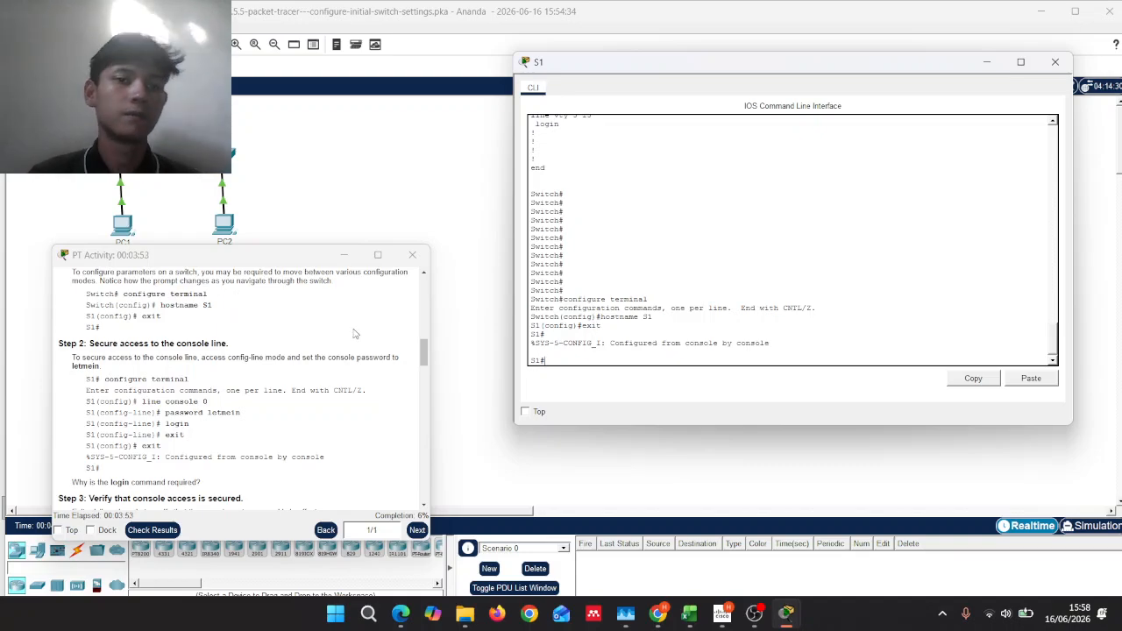
pyautogui.scroll(-1, 301, 345)
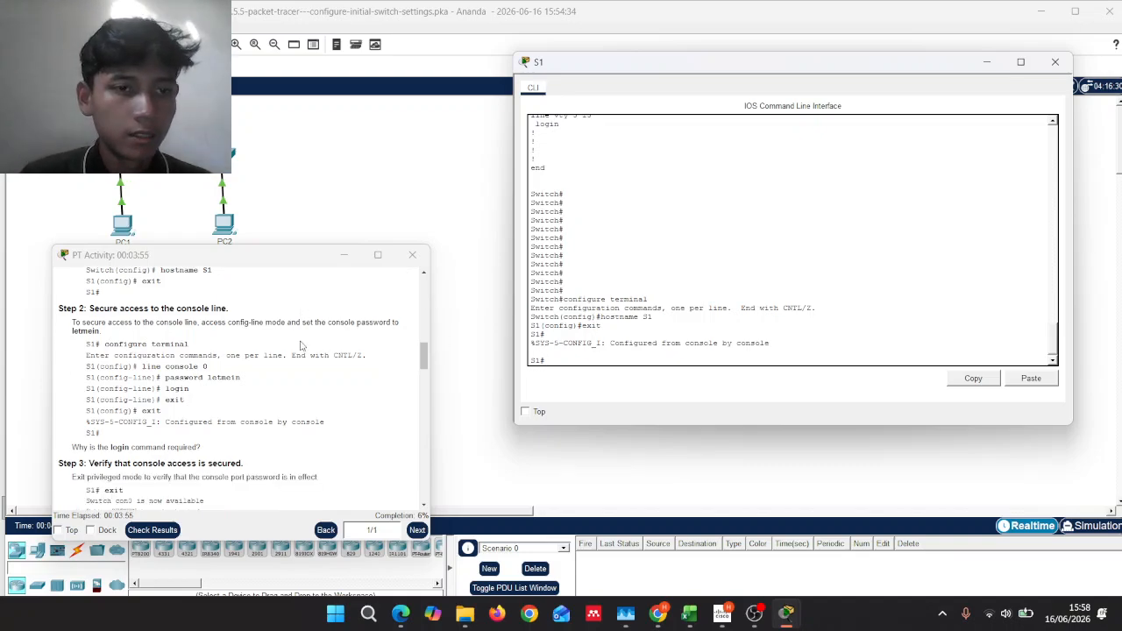
pyautogui.scroll(-1, 306, 338)
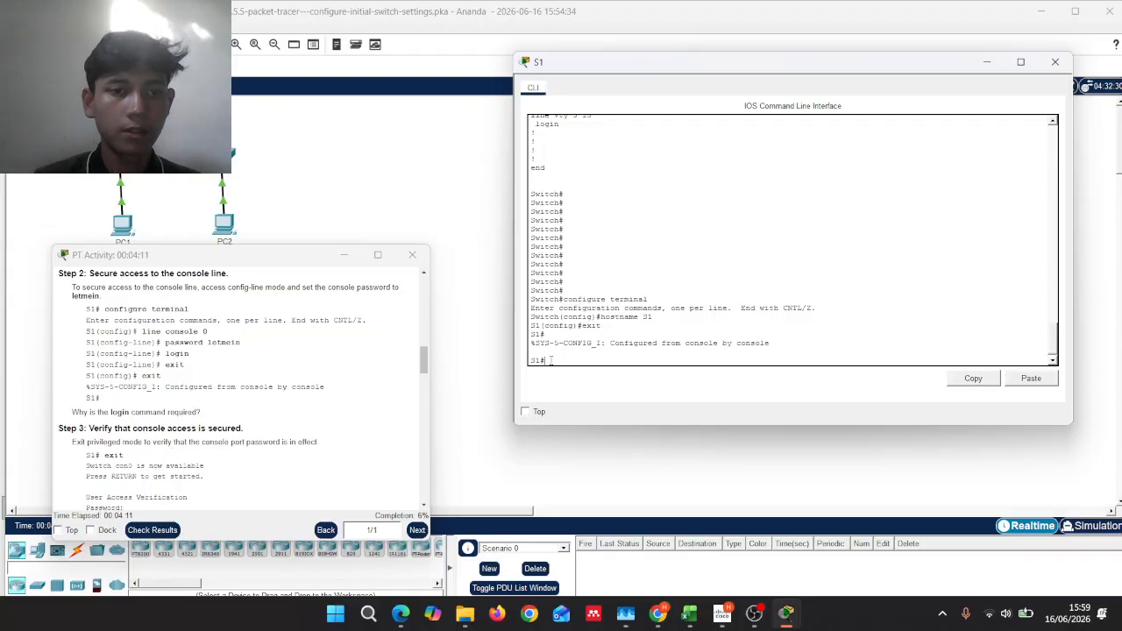
# Step: Enter line console 0 and set its password to the Step 2 password
pyautogui.write('onfig')
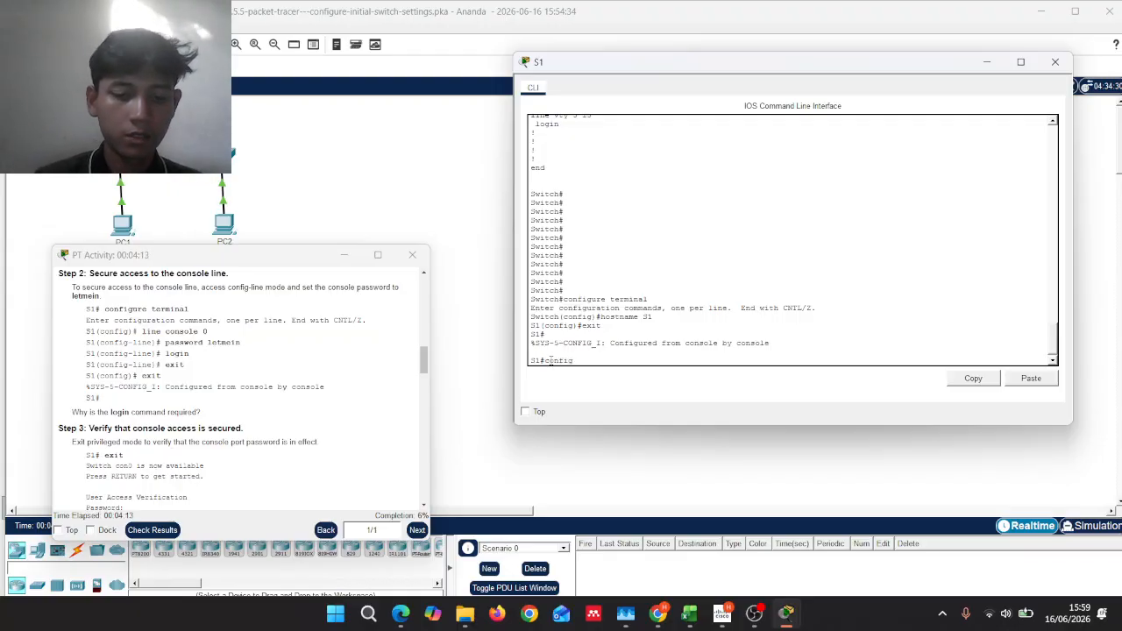
pyautogui.write('ure terminal')
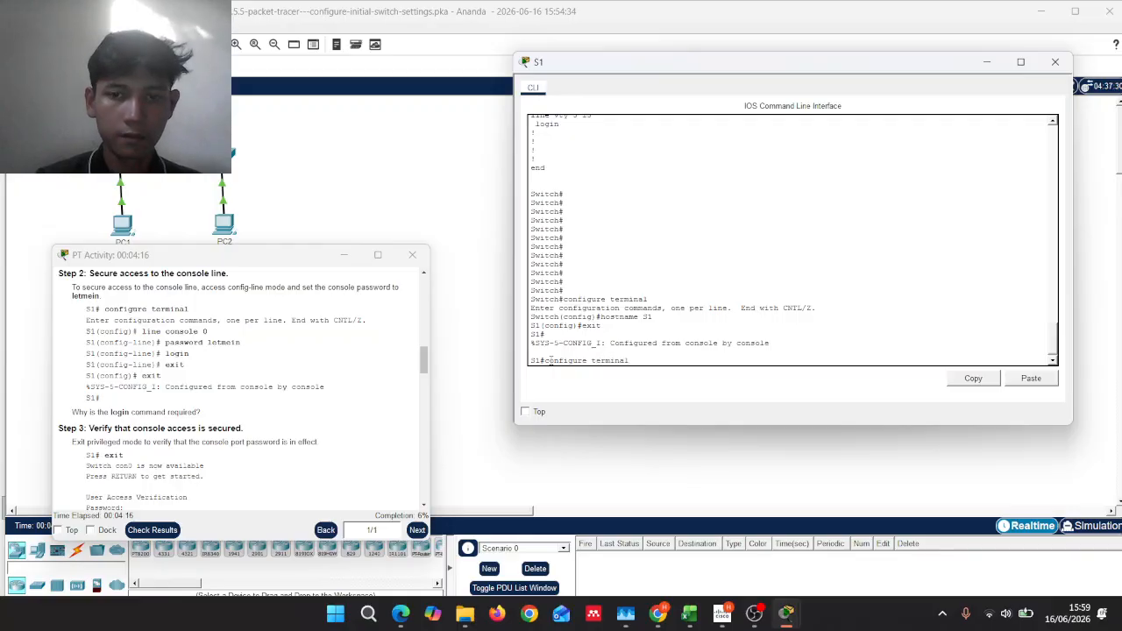
pyautogui.press('Return')
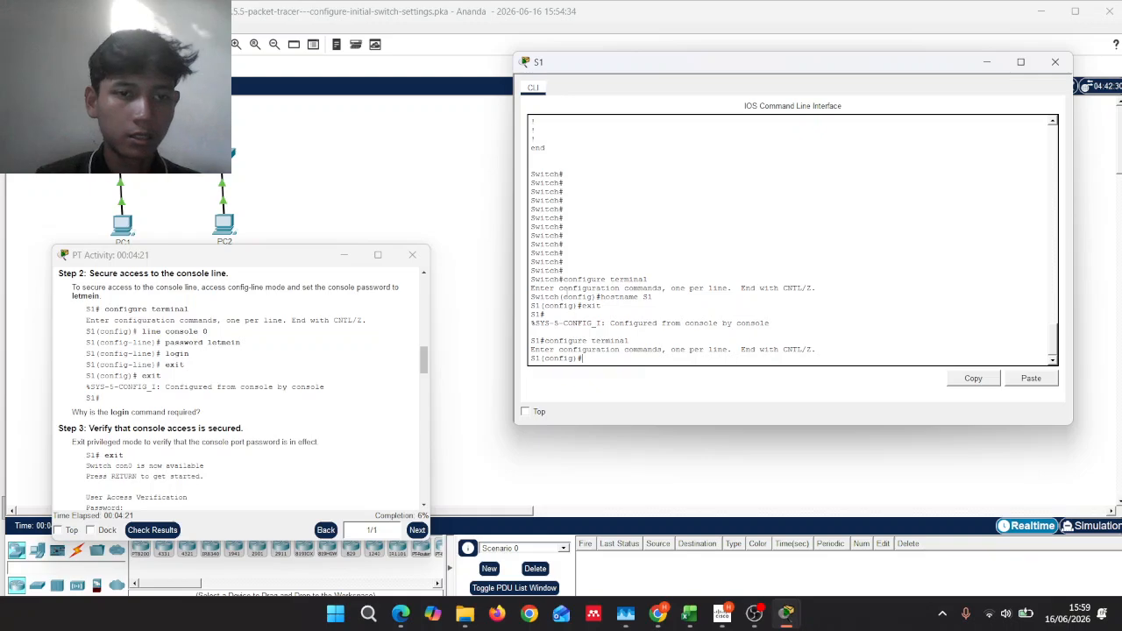
pyautogui.write('line')
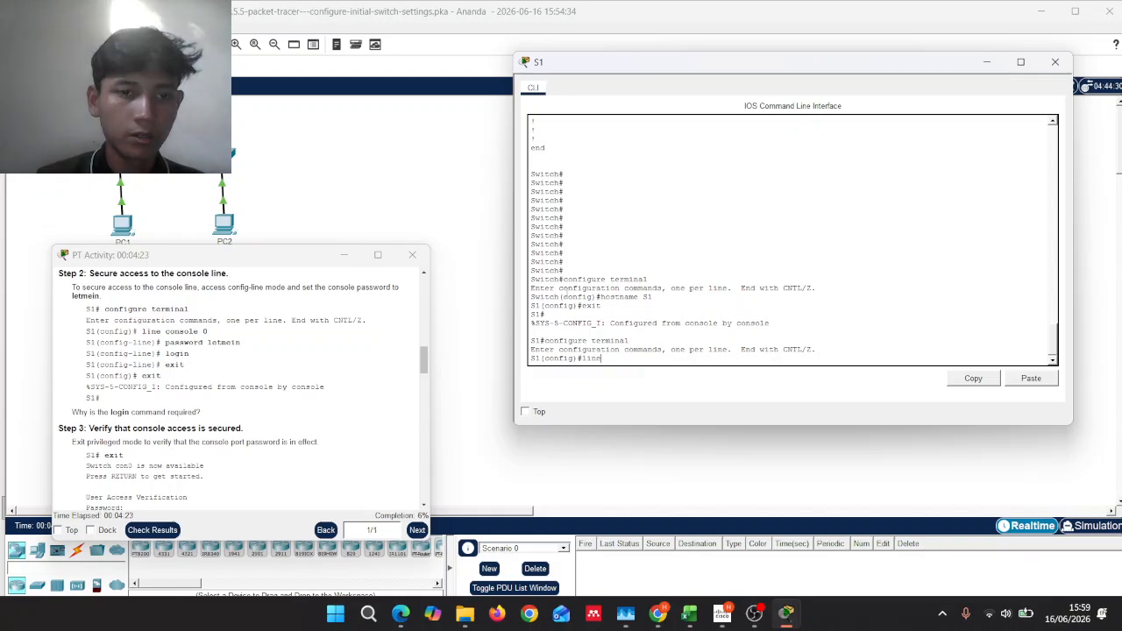
pyautogui.write(' conso')
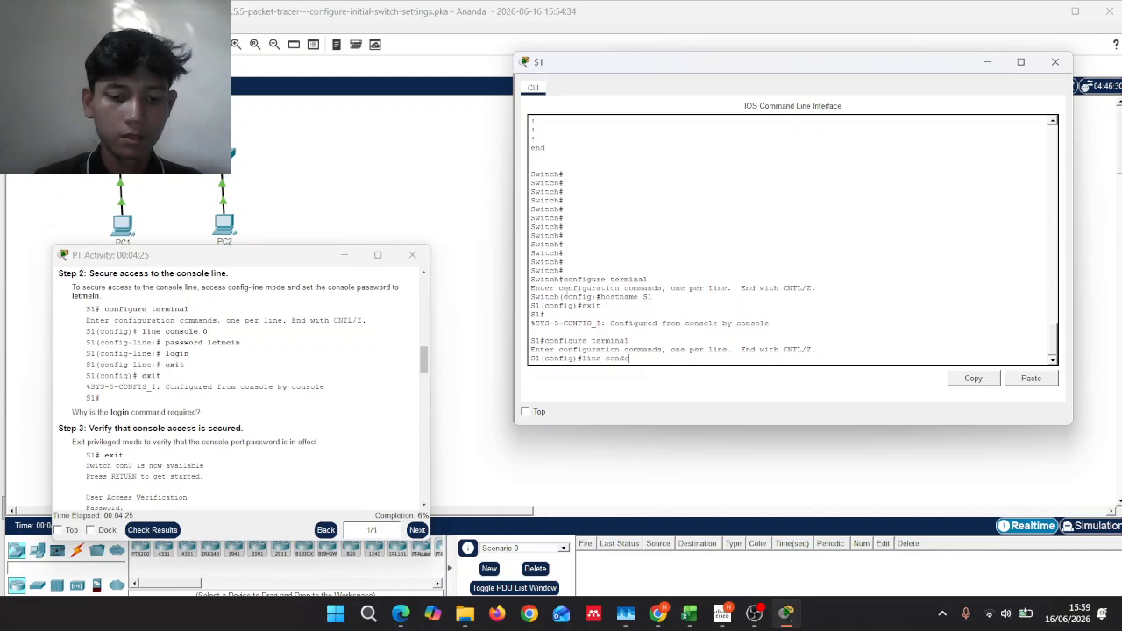
pyautogui.write('d')
pyautogui.press('BackSpace')
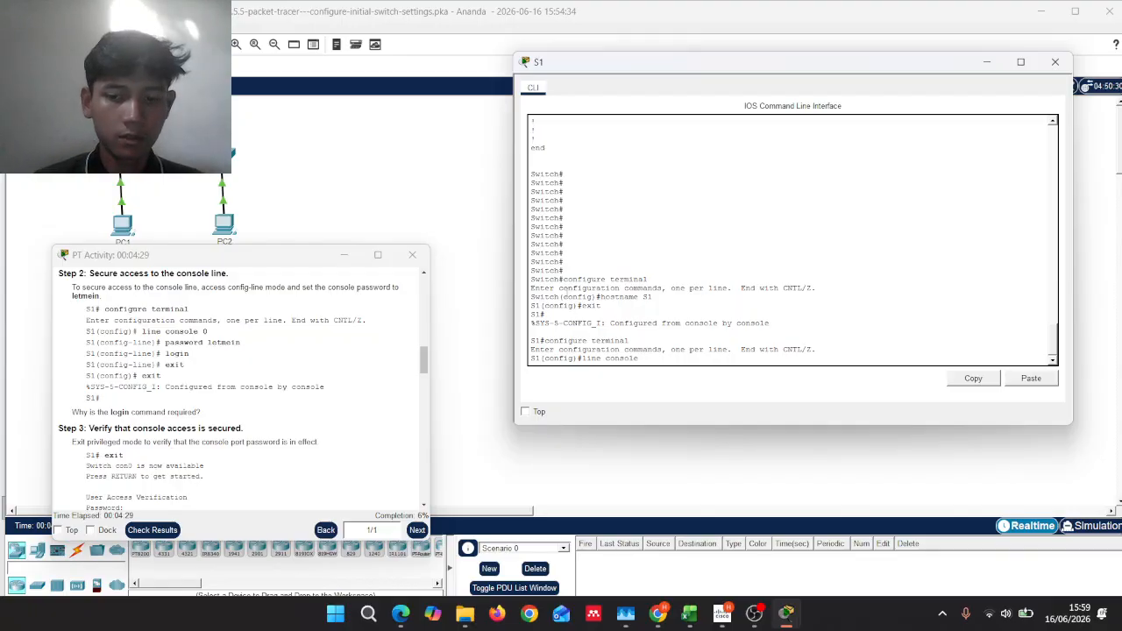
pyautogui.press('Return')
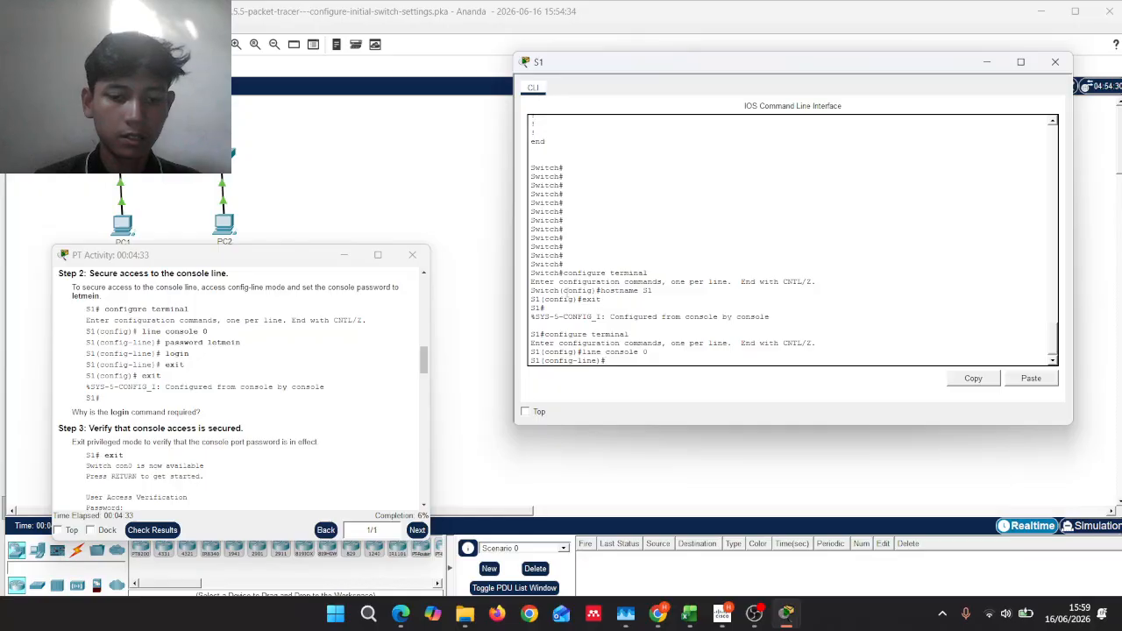
pyautogui.write('passwor')
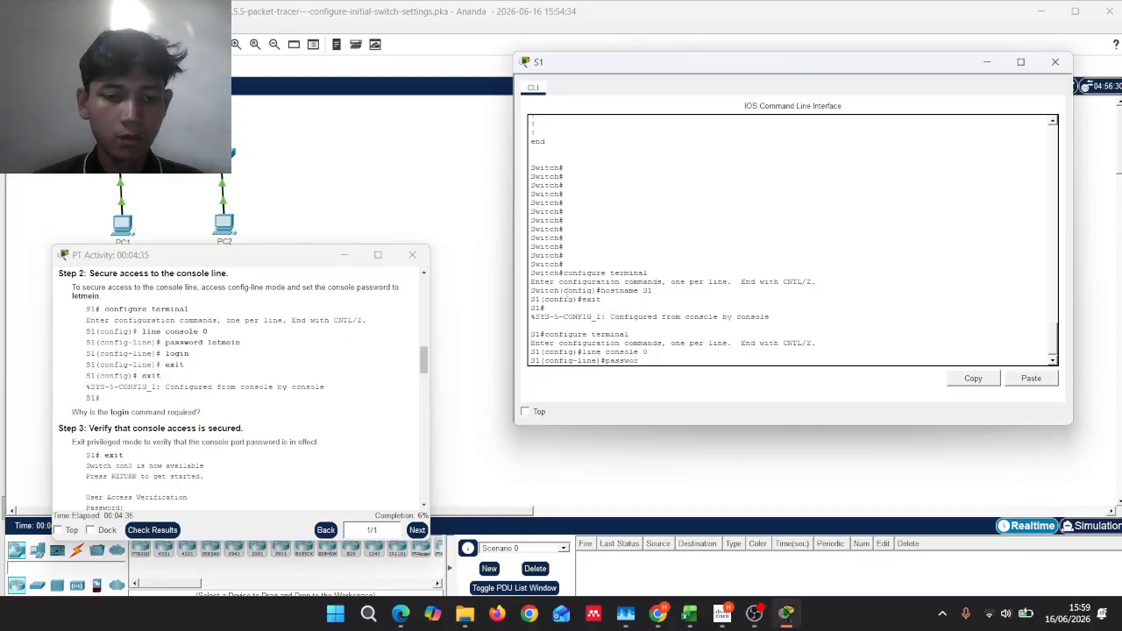
pyautogui.write('d letmein')
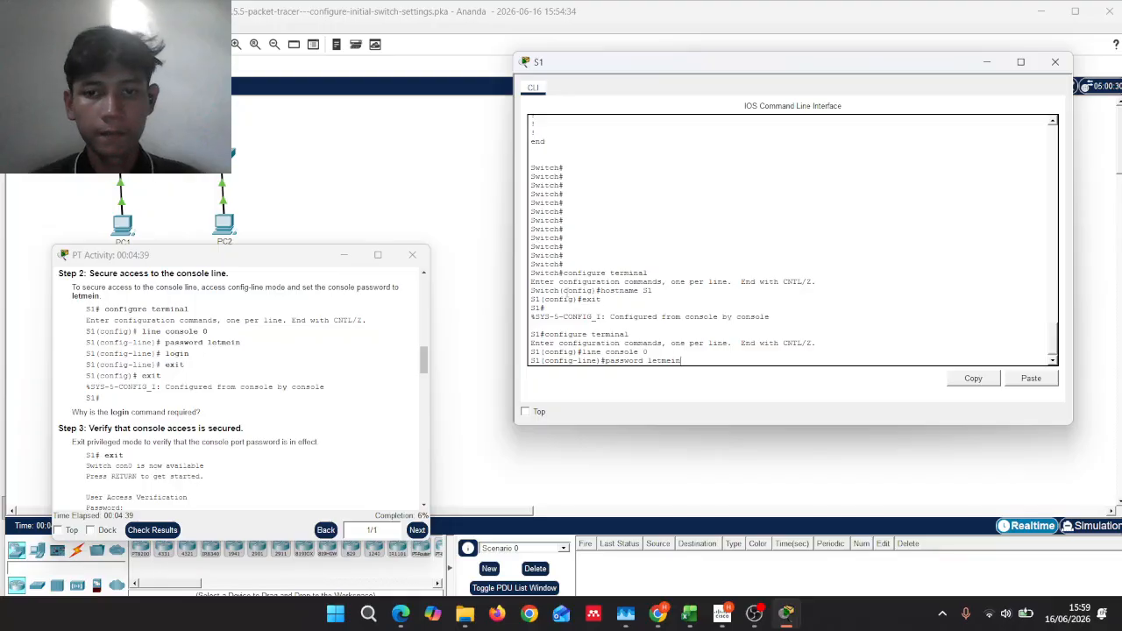
pyautogui.press('Return')
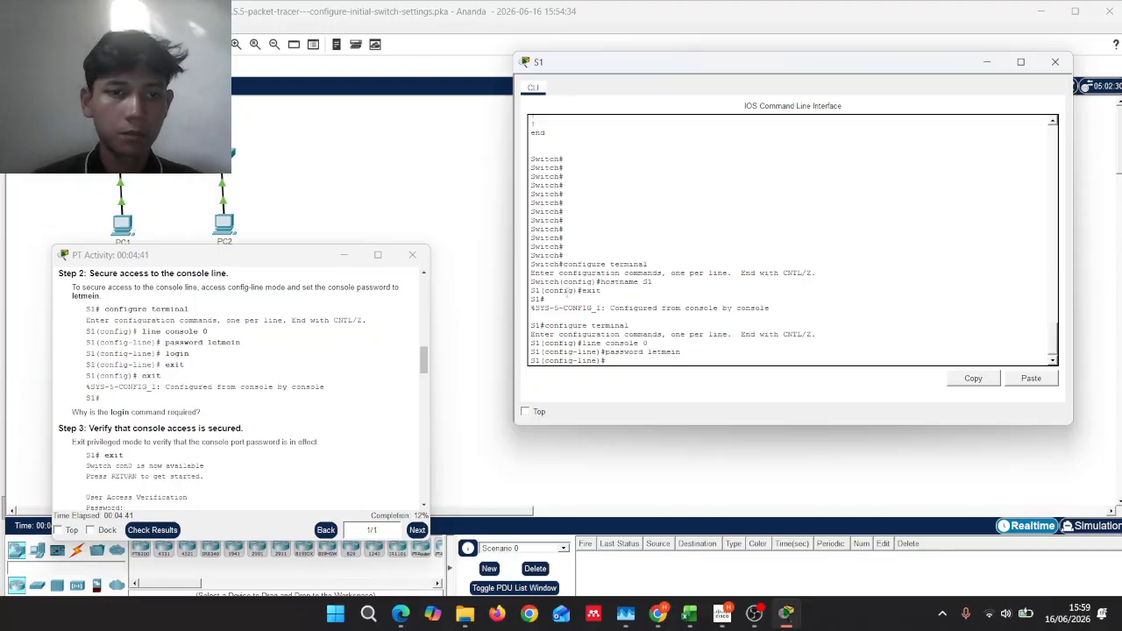
# Step: Require login on the console line and exit twice back to privileged EXEC mode
pyautogui.write('log')
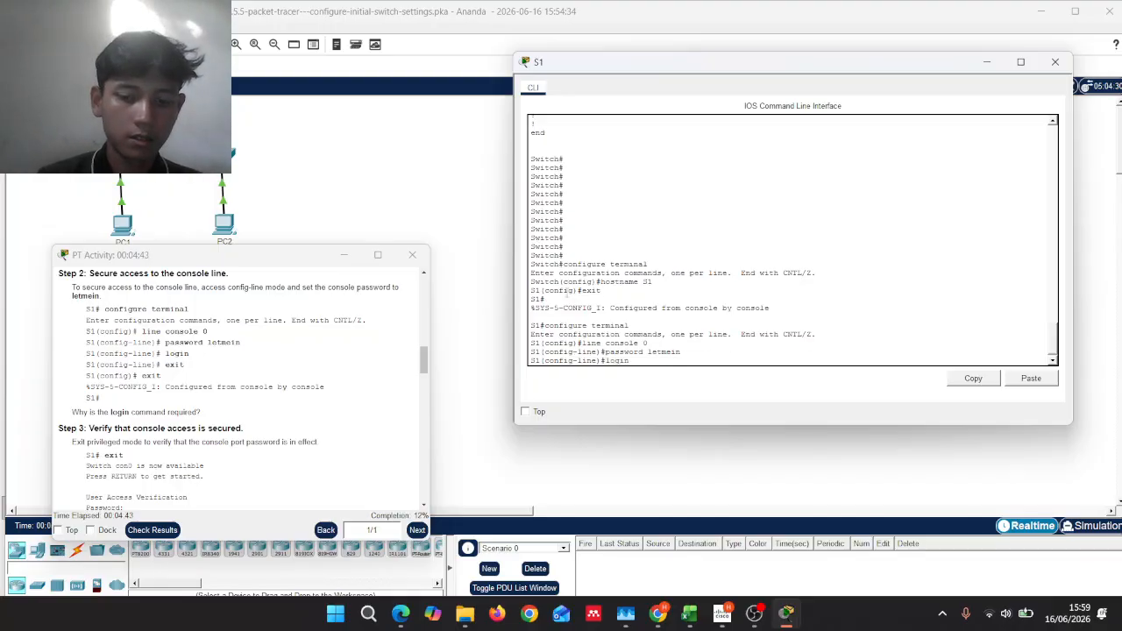
pyautogui.write('in')
pyautogui.press('Return')
pyautogui.write('exit')
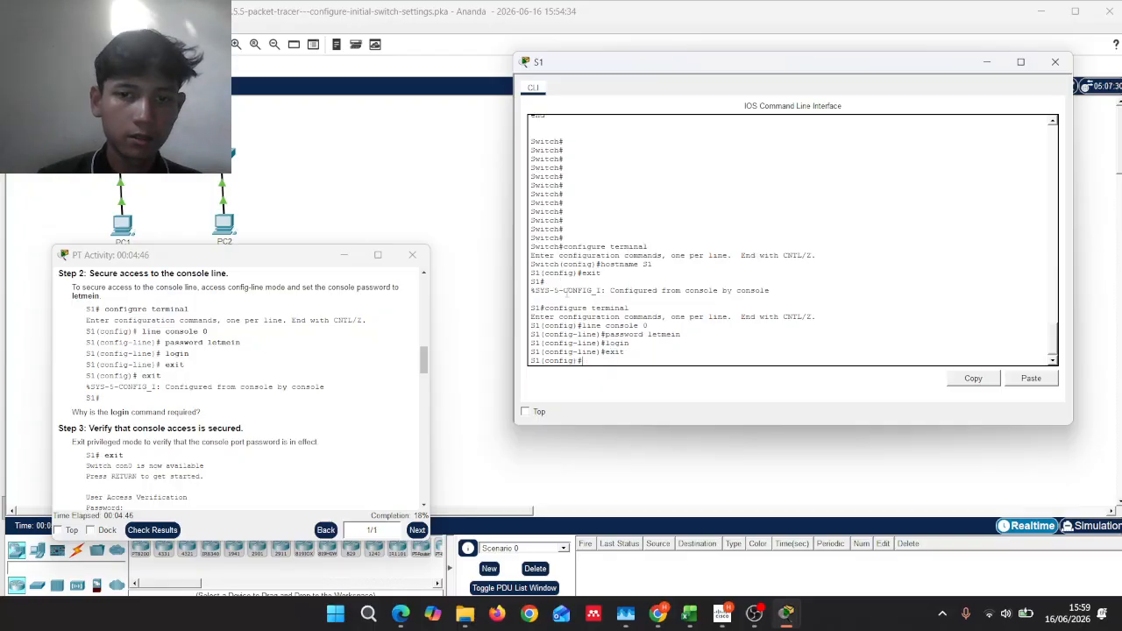
pyautogui.press('Return')
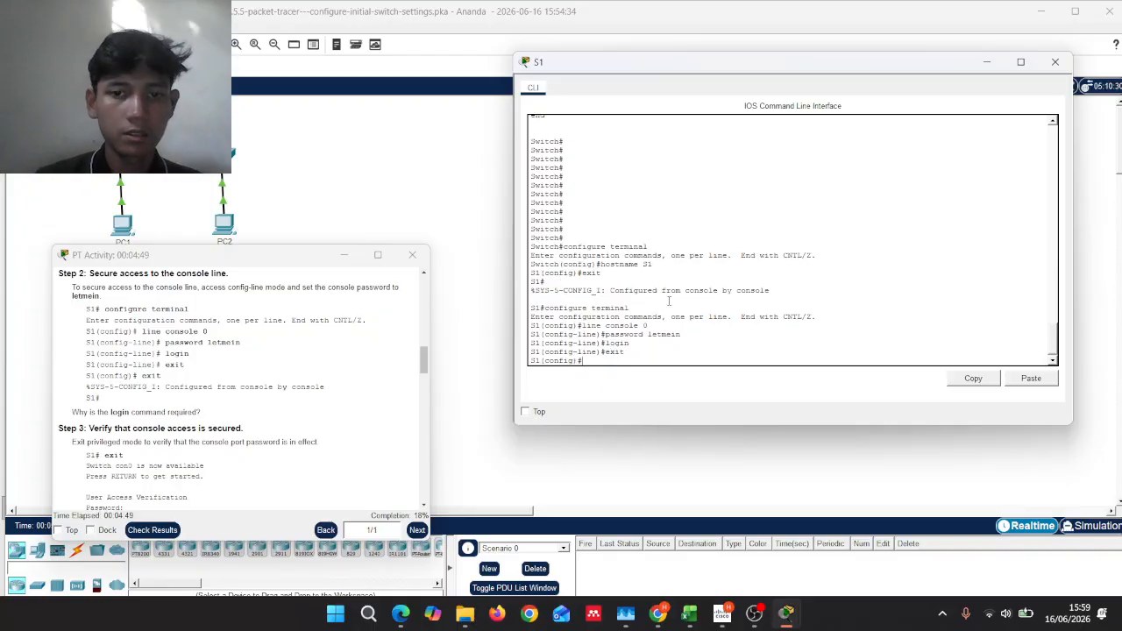
pyautogui.write('ex')
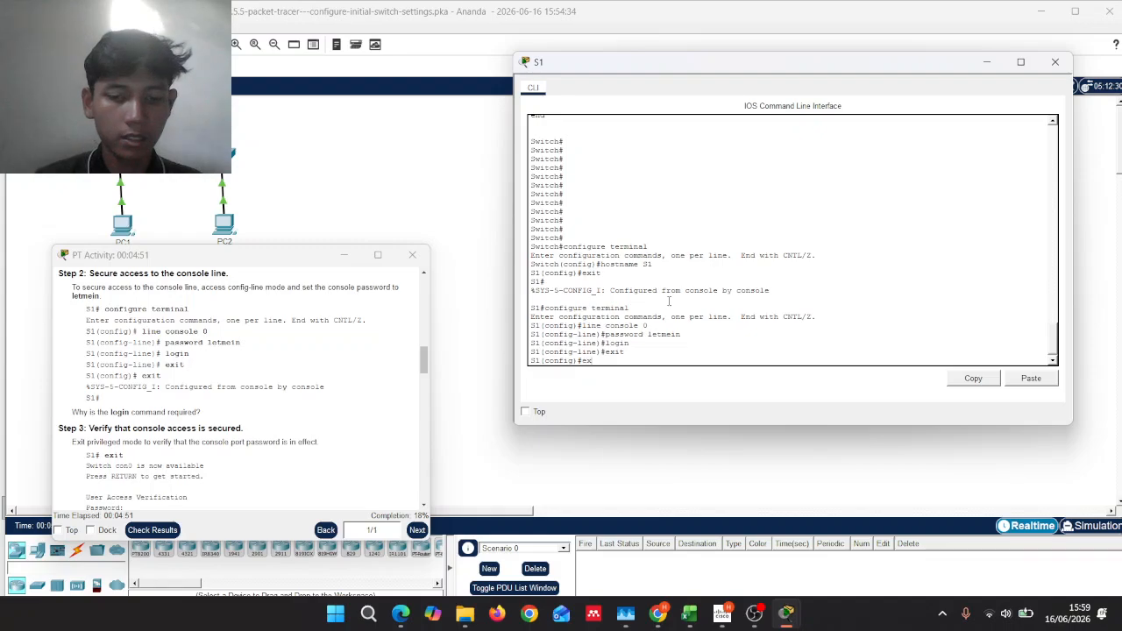
pyautogui.write('it')
pyautogui.press('Return')
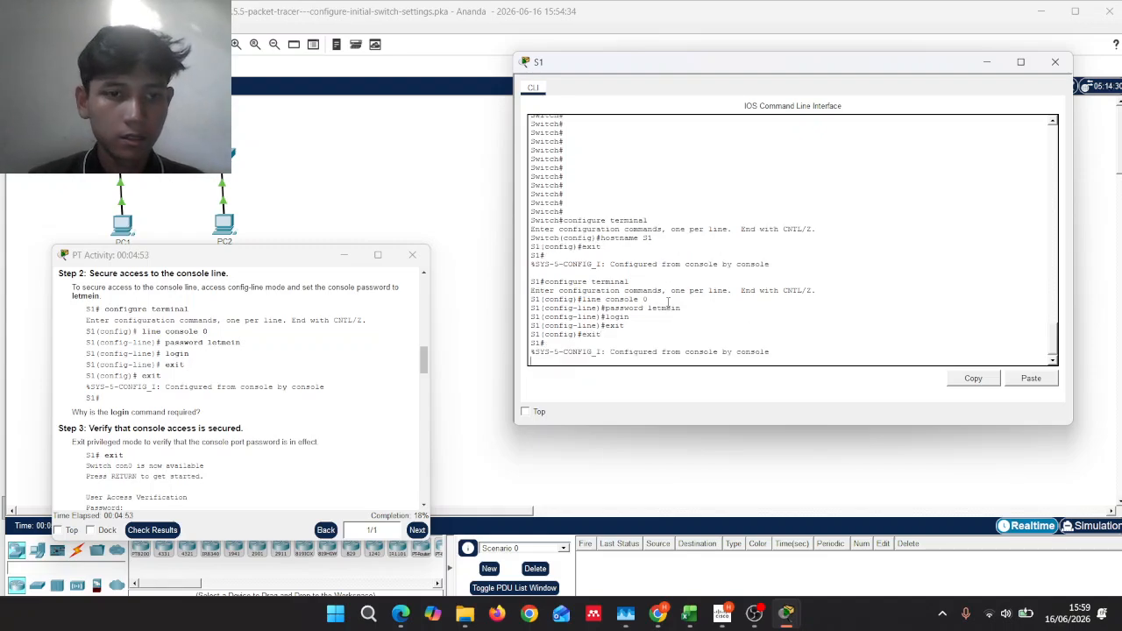
pyautogui.press('Return')
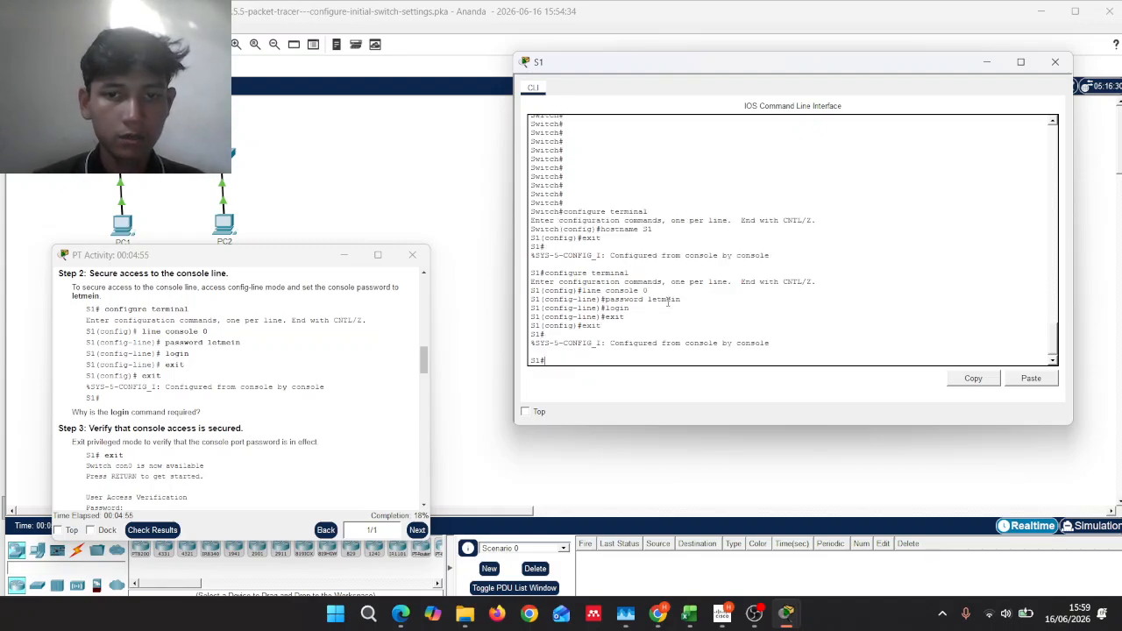
pyautogui.press('Return')
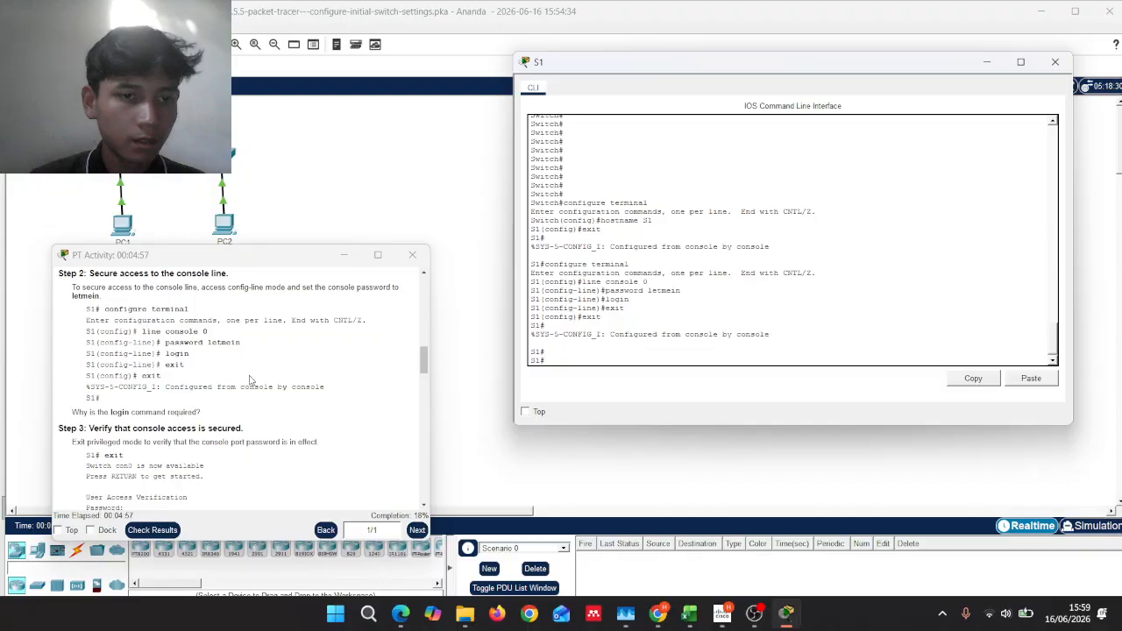
pyautogui.scroll(-1, 249, 379)
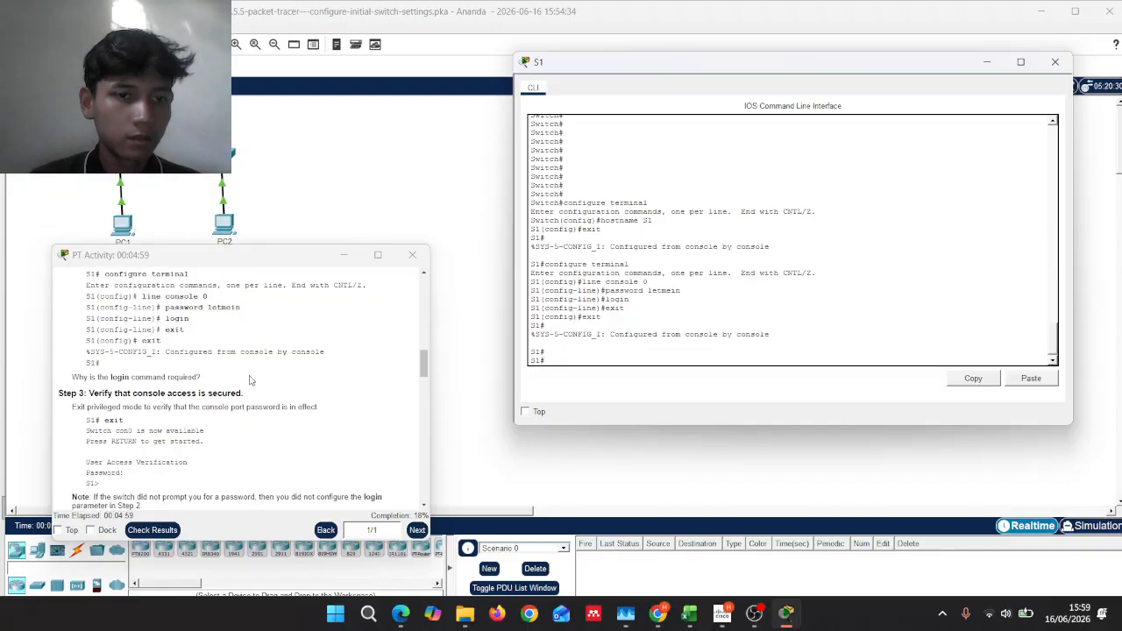
pyautogui.scroll(1, 250, 379)
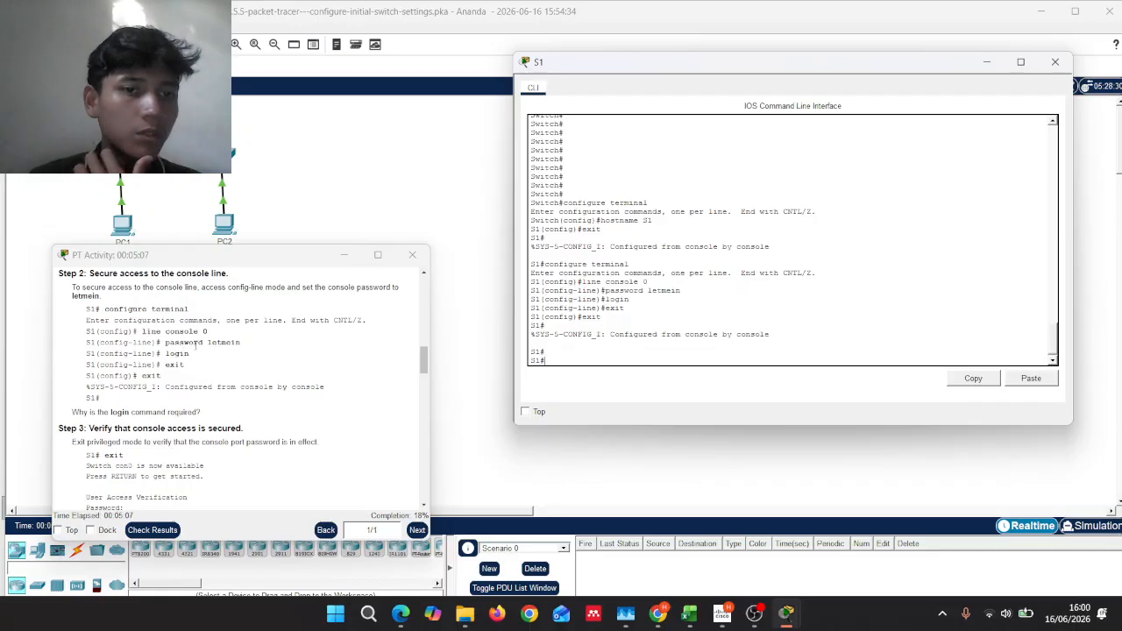
pyautogui.scroll(-3, 184, 351)
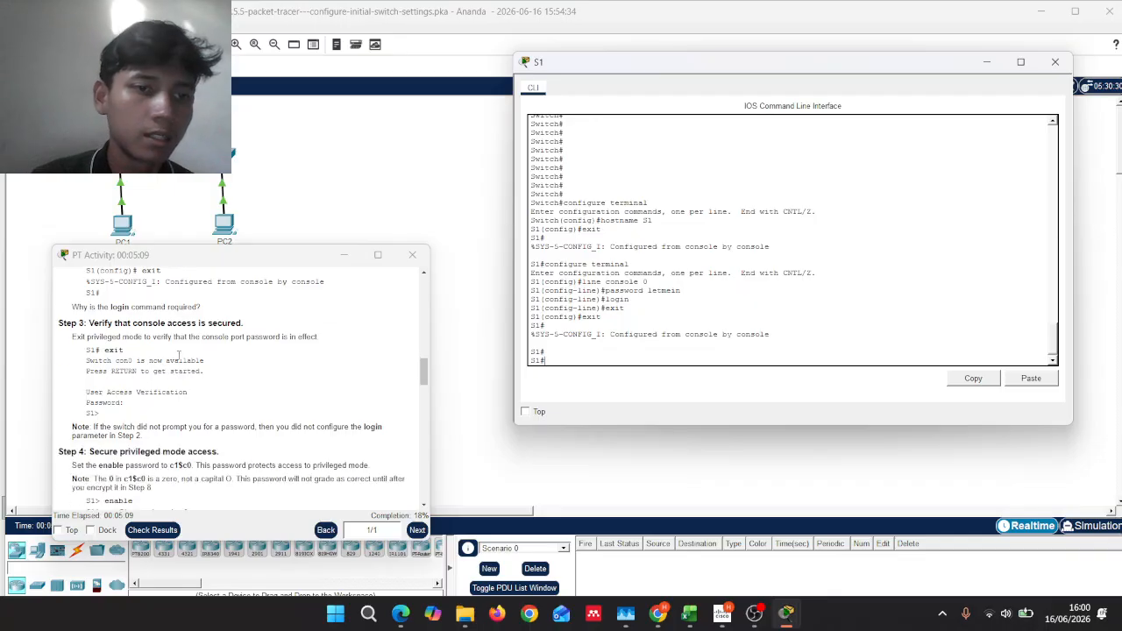
pyautogui.scroll(-1, 184, 360)
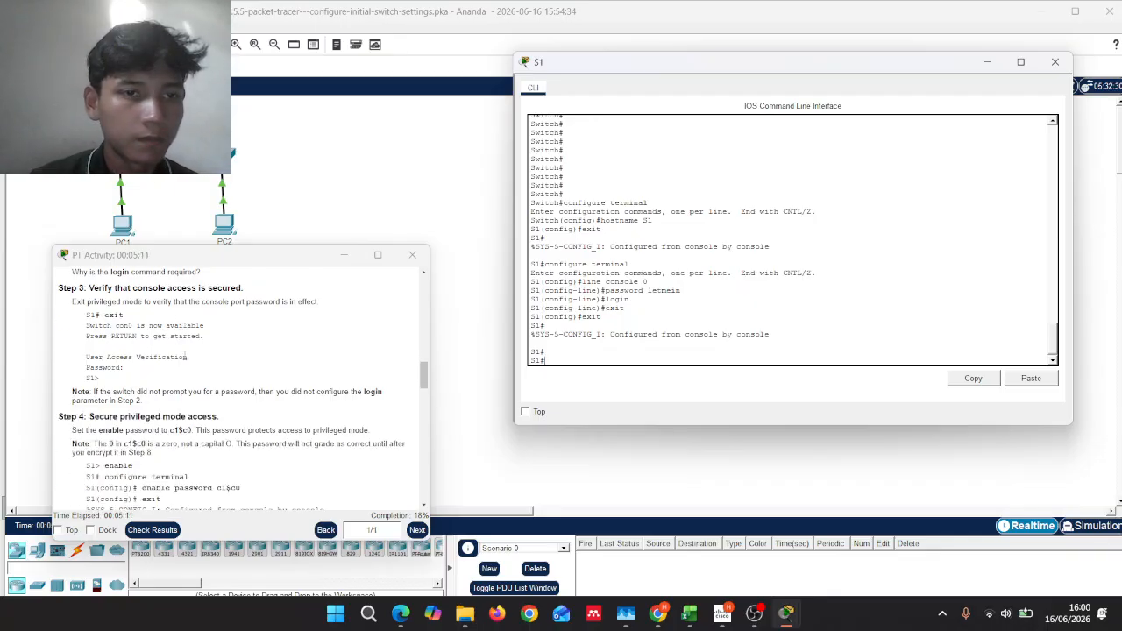
pyautogui.scroll(1, 184, 356)
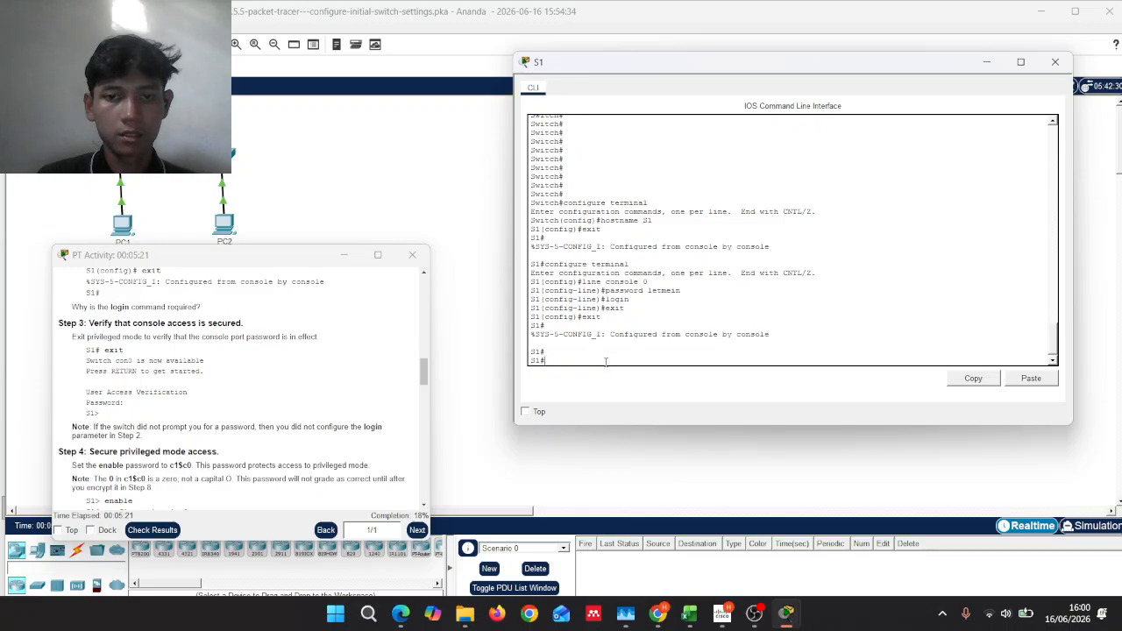
pyautogui.press('Return')
pyautogui.write('exit')
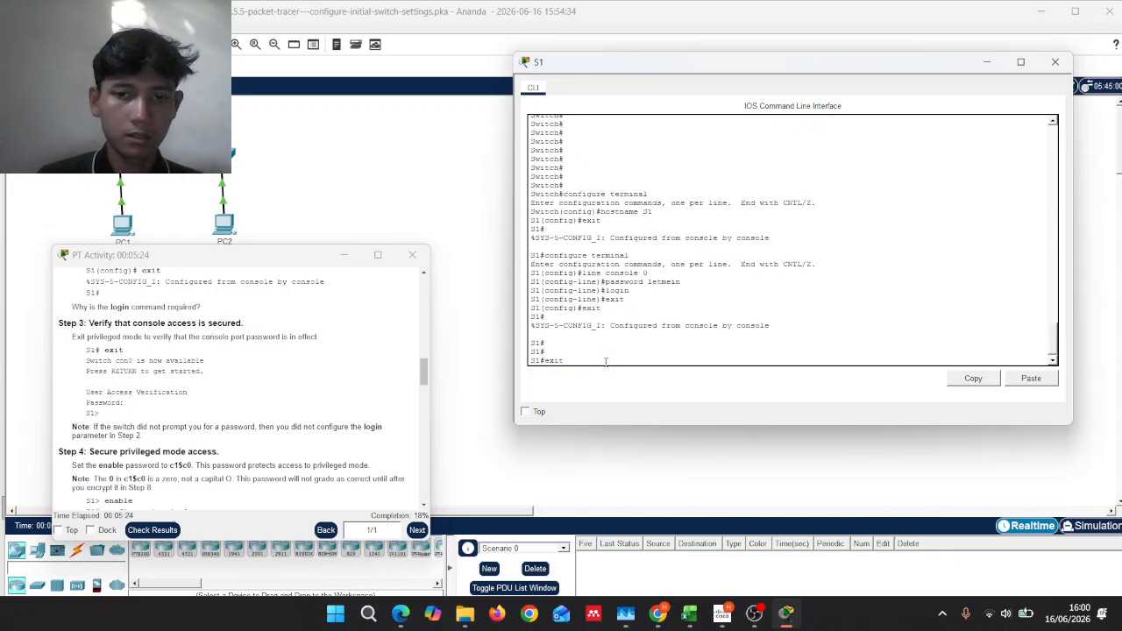
pyautogui.press('Return')
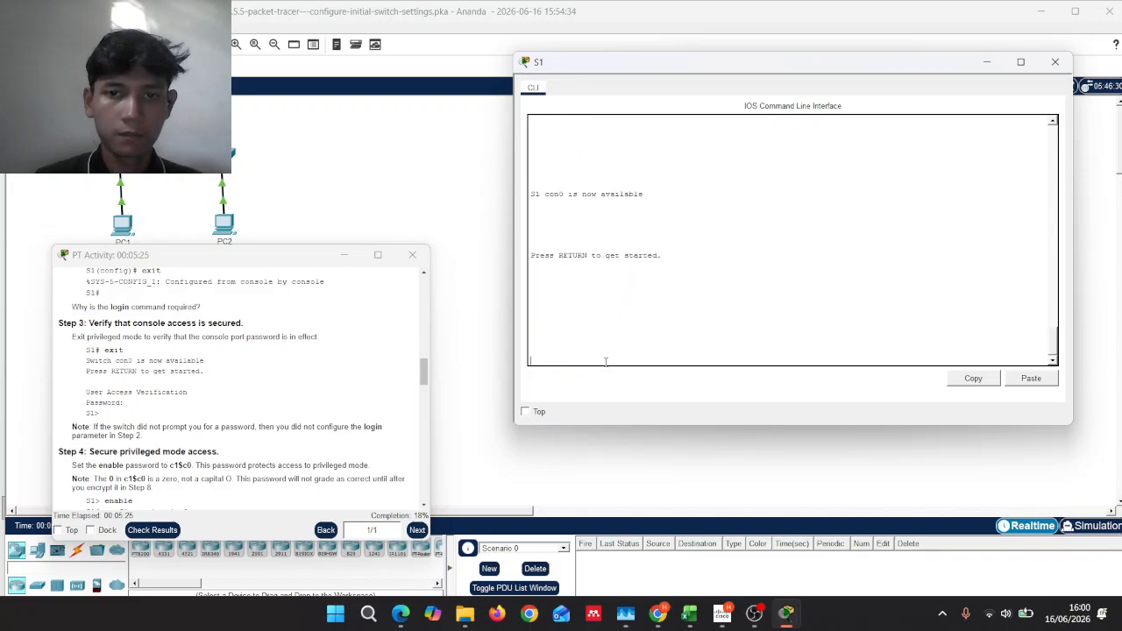
pyautogui.press('Return')
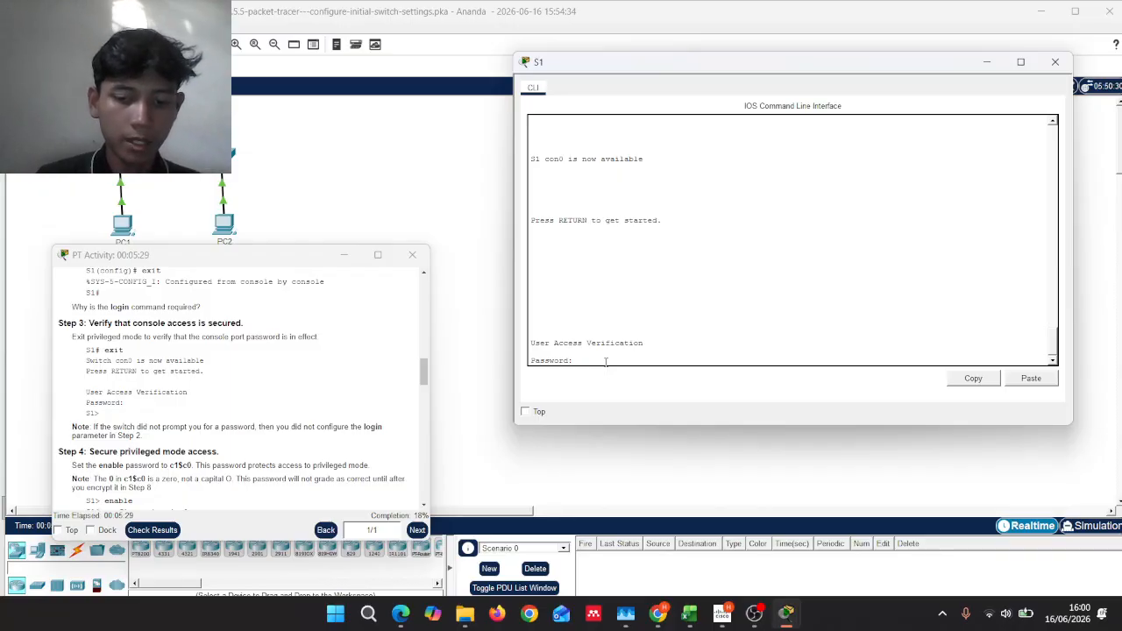
pyautogui.press('Return')
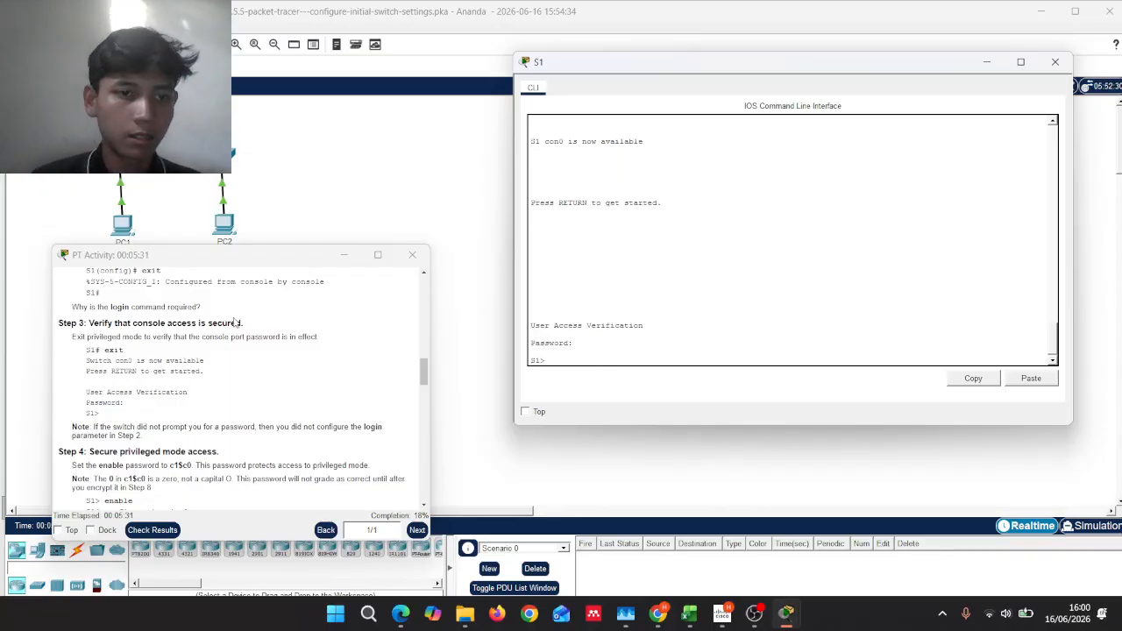
pyautogui.scroll(-1, 234, 324)
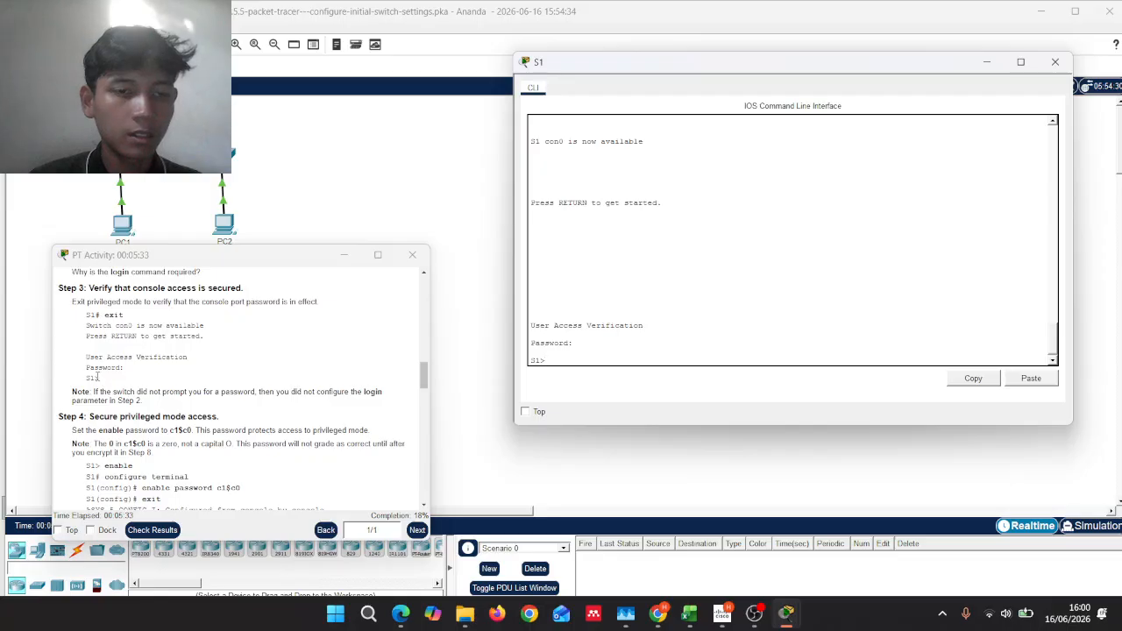
pyautogui.click(98, 382)
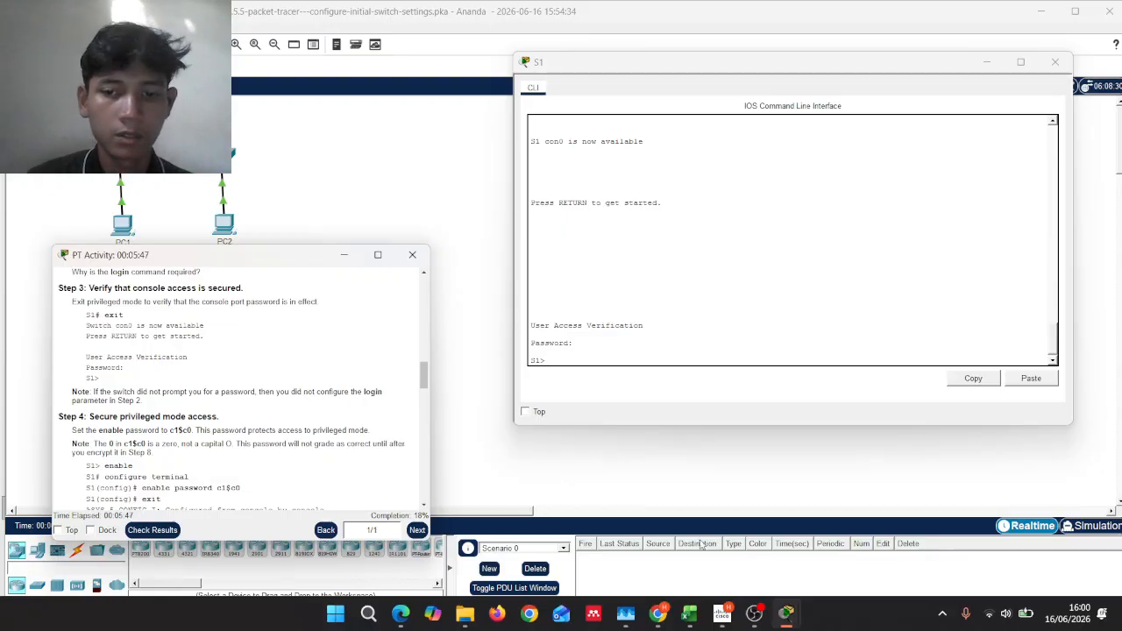
pyautogui.click(752, 614)
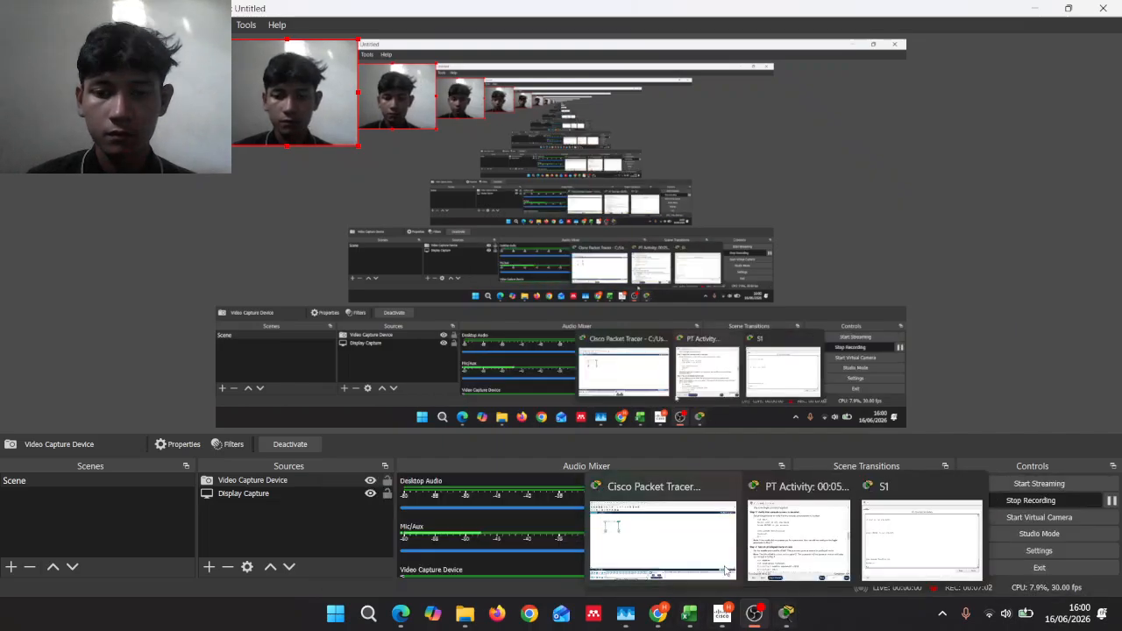
pyautogui.click(786, 614)
pyautogui.moveTo(791, 615)
pyautogui.click(794, 560)
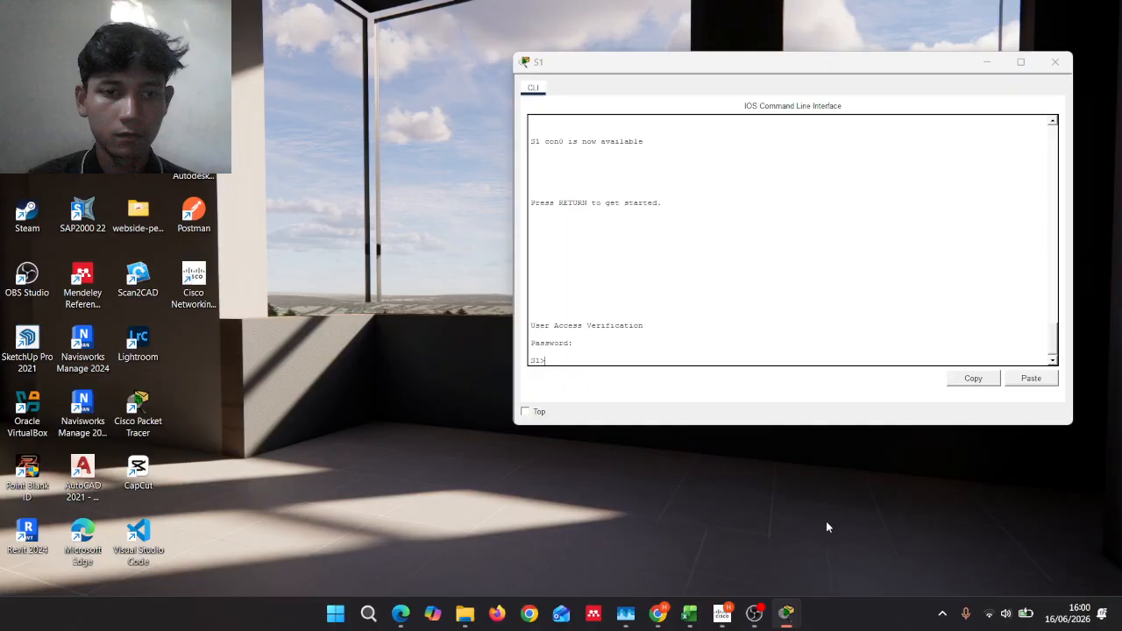
pyautogui.click(911, 539)
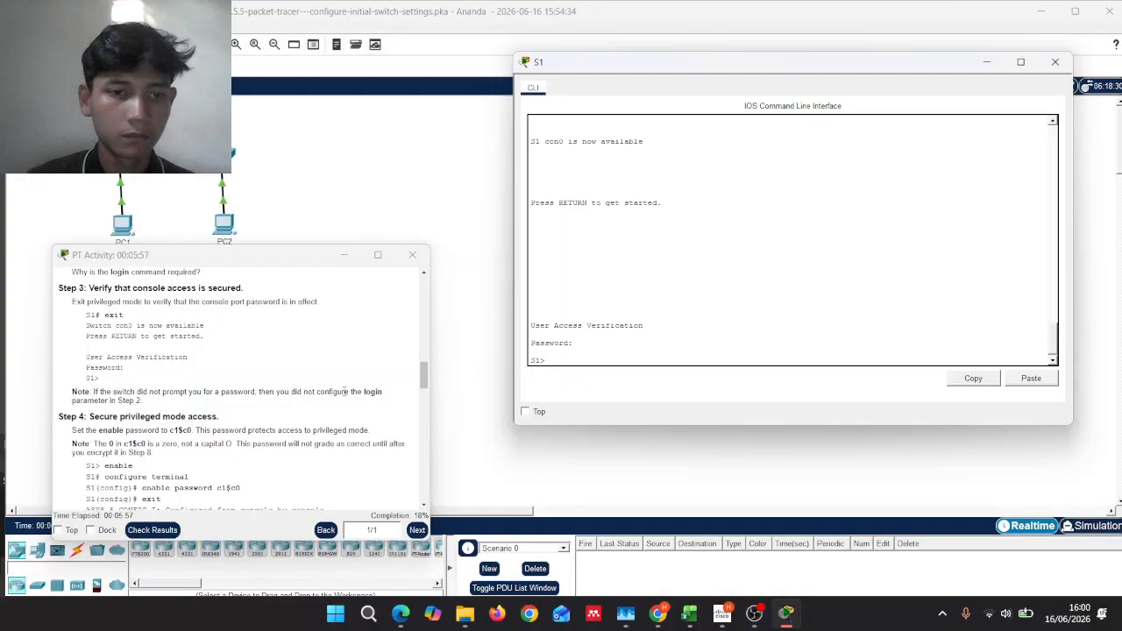
pyautogui.scroll(-1, 342, 391)
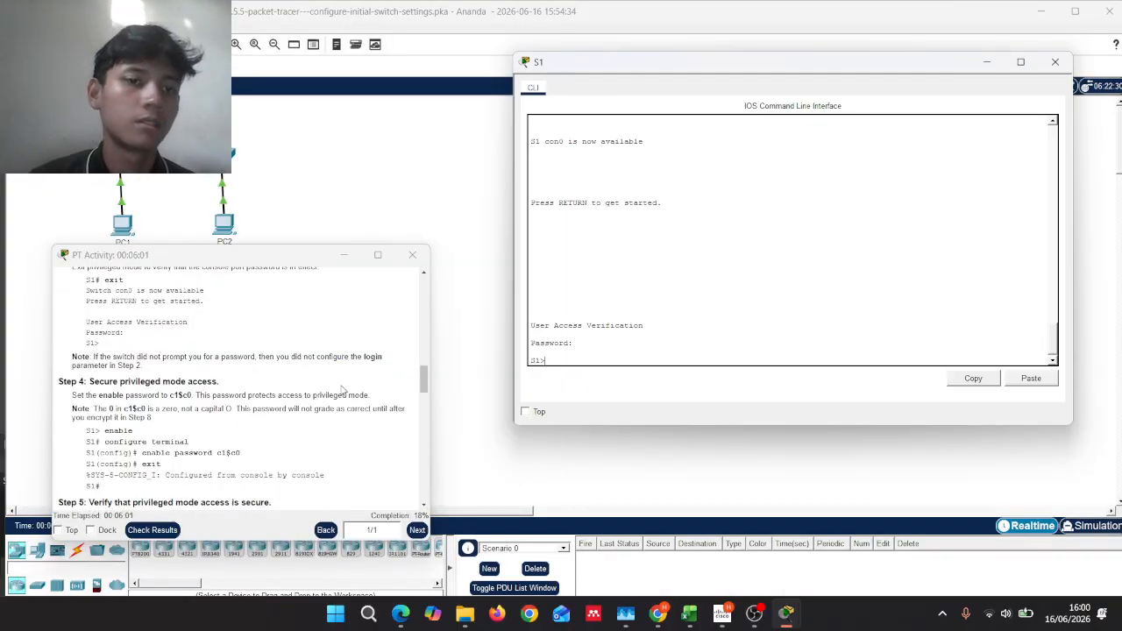
pyautogui.scroll(-1, 343, 391)
pyautogui.scroll(-1, 342, 391)
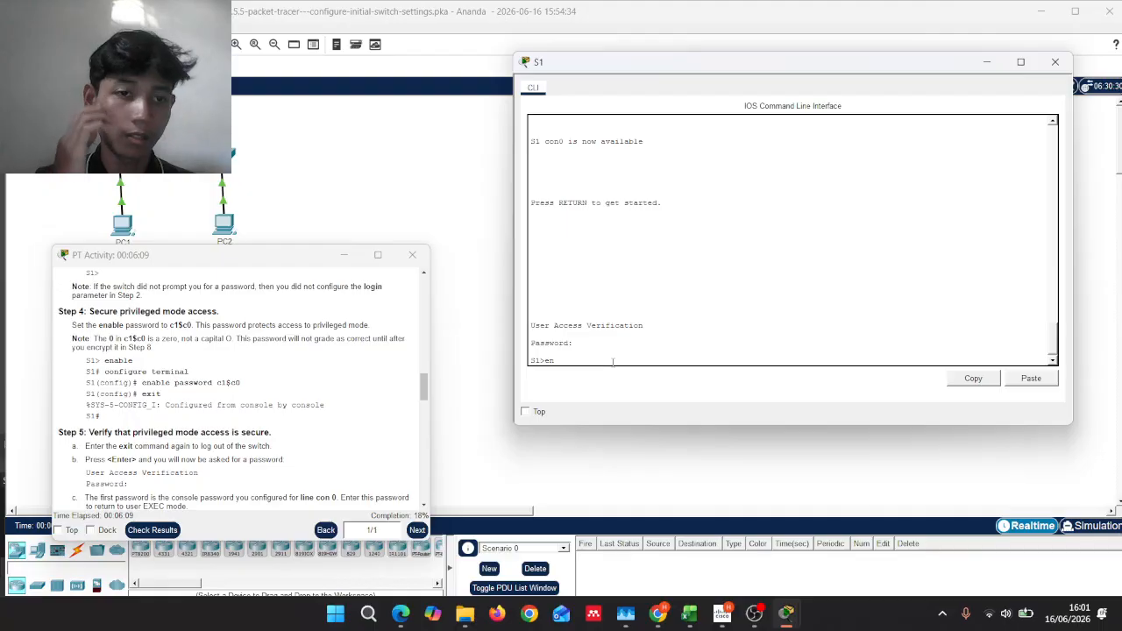
# Step: Run enable, then configure terminal, reaching the S1(config)# prompt
pyautogui.write('able')
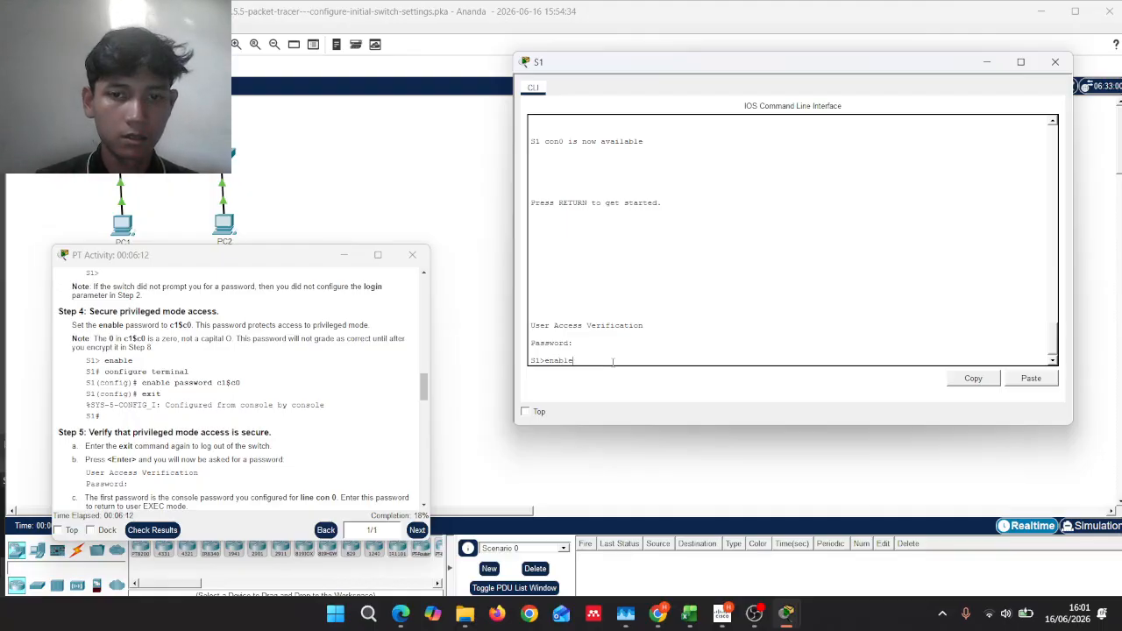
pyautogui.press('Return')
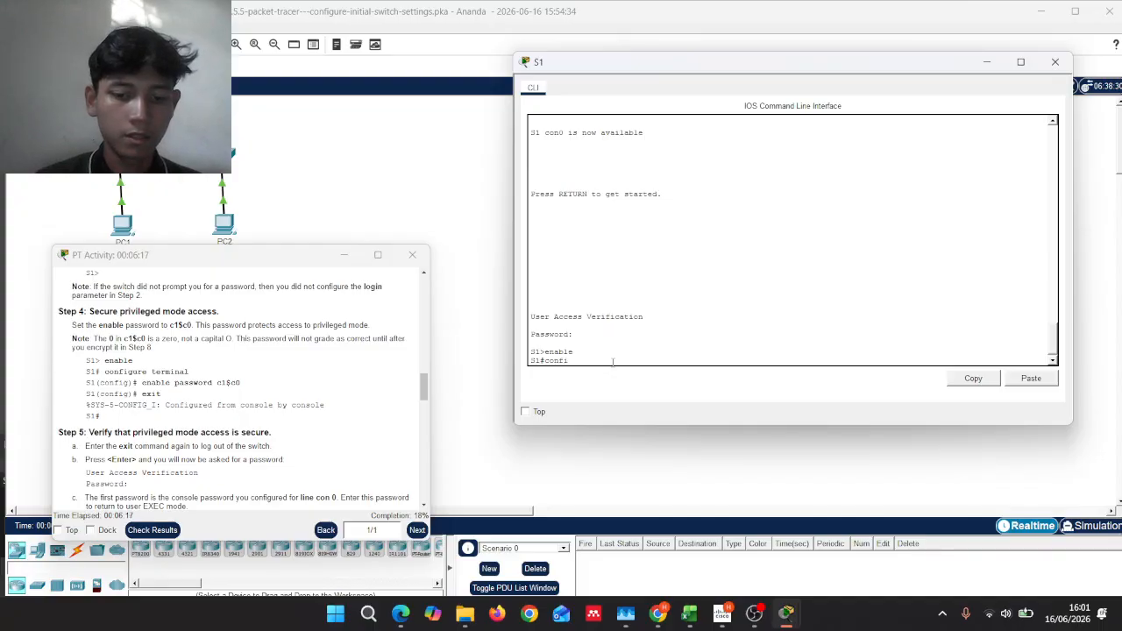
pyautogui.write('gure t')
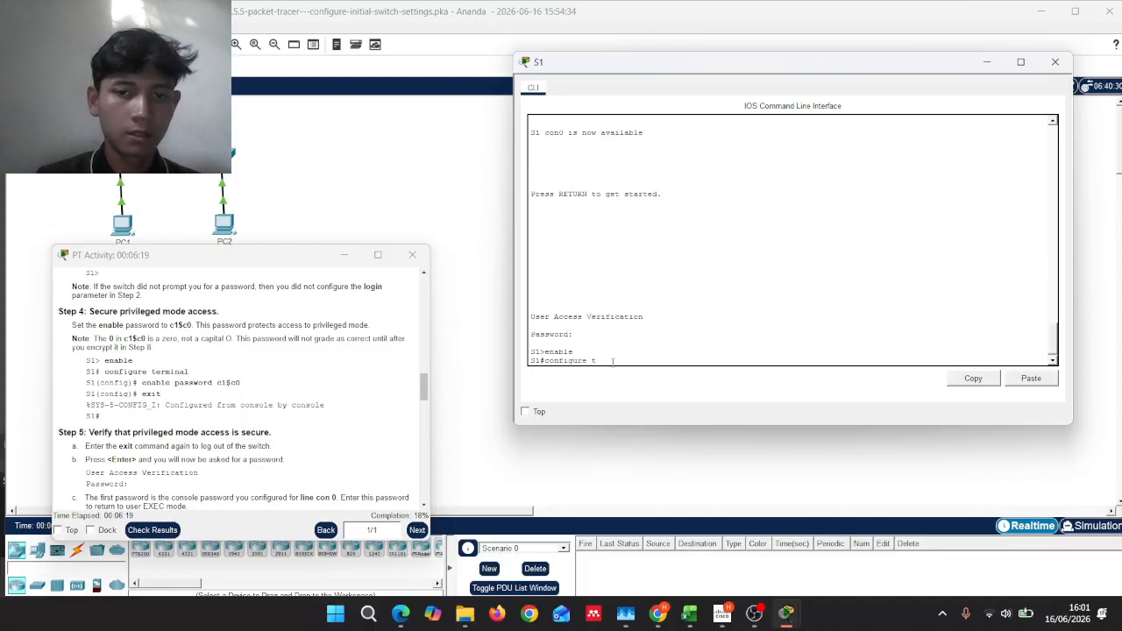
pyautogui.write('erminal')
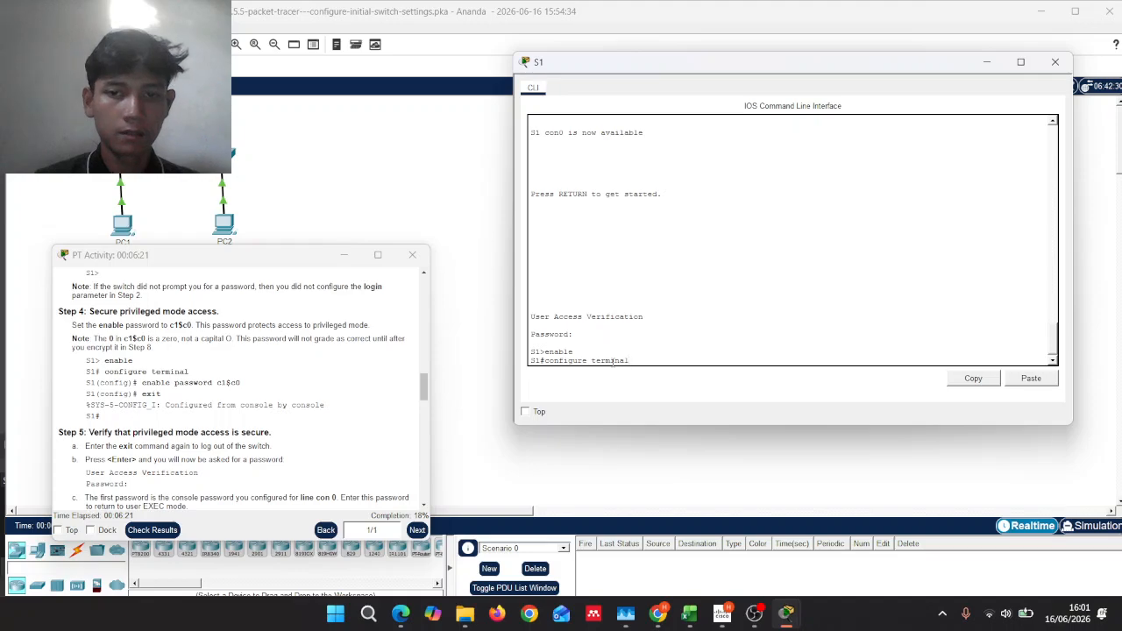
pyautogui.press('Return')
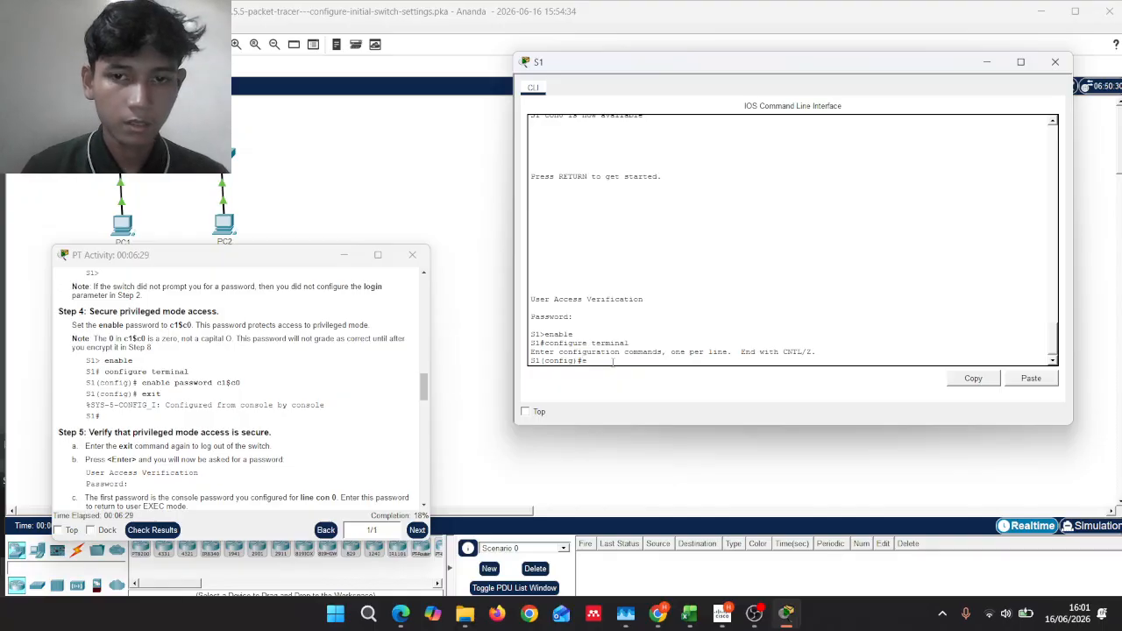
# Step: Set S1's enable password to the Step 4 password and exit to the S1# prompt
pyautogui.write('enable')
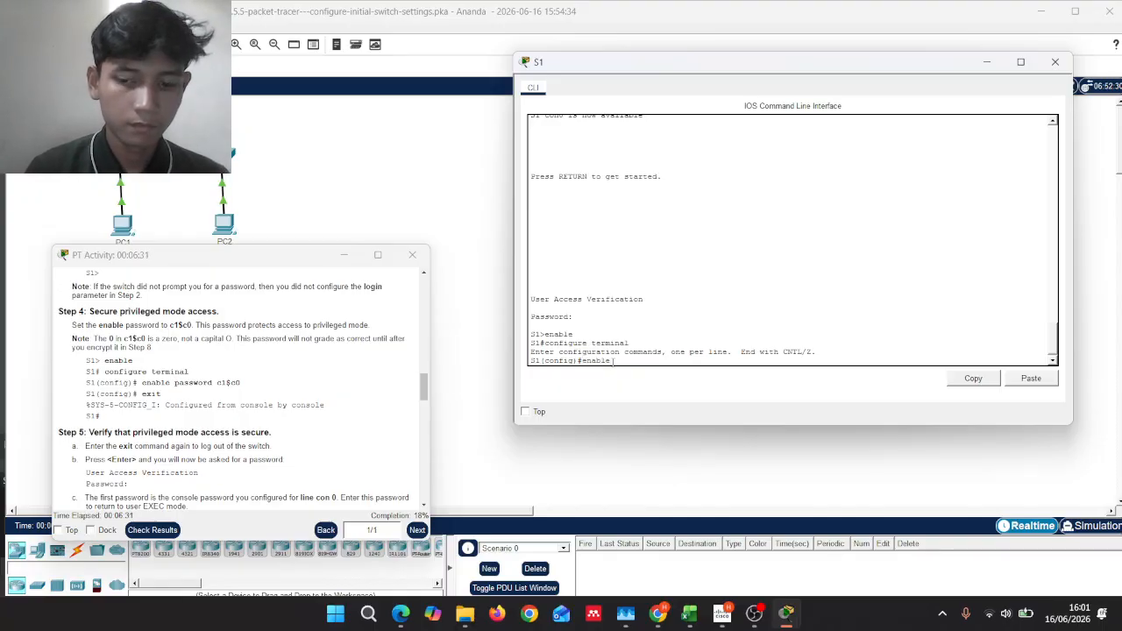
pyautogui.write(' password')
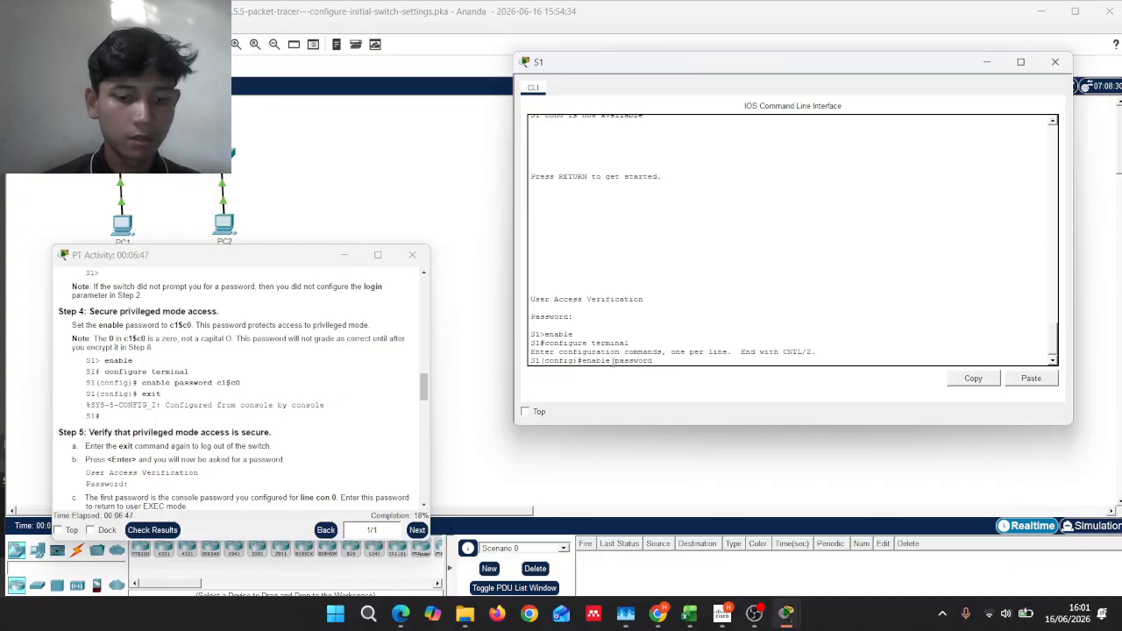
pyautogui.write('1')
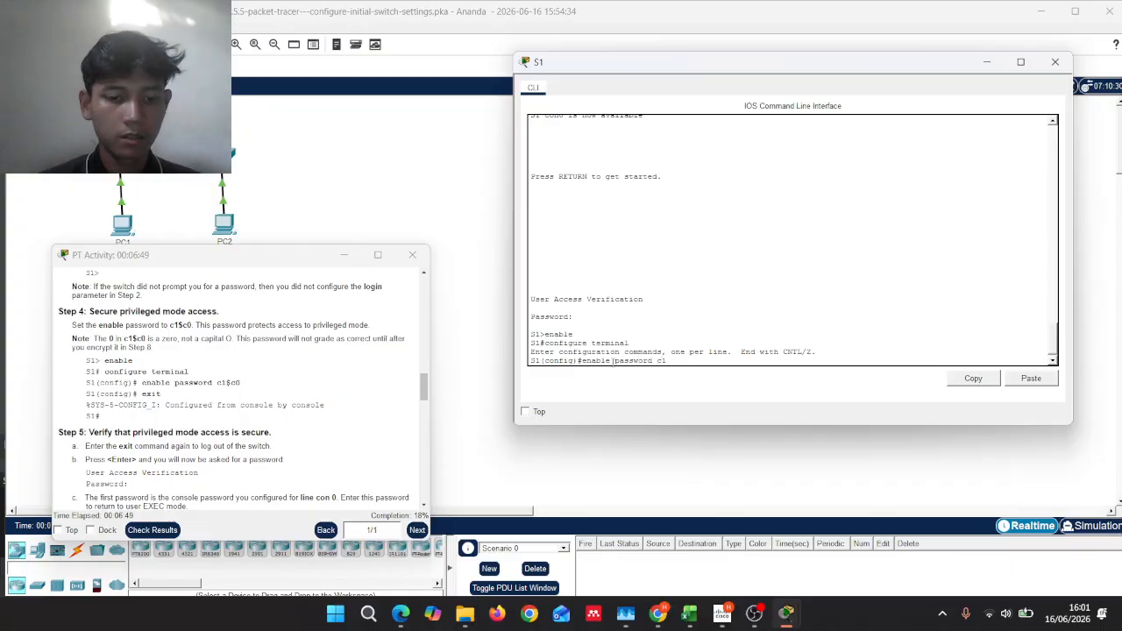
pyautogui.write('$c0')
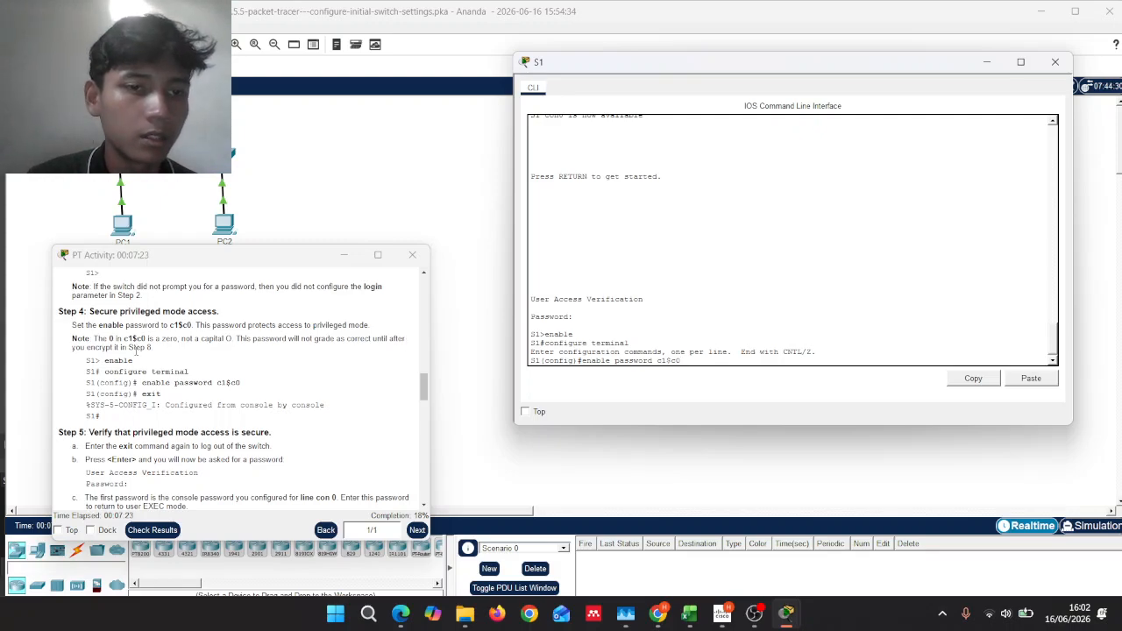
pyautogui.scroll(-1, 159, 352)
pyautogui.scroll(1, 160, 351)
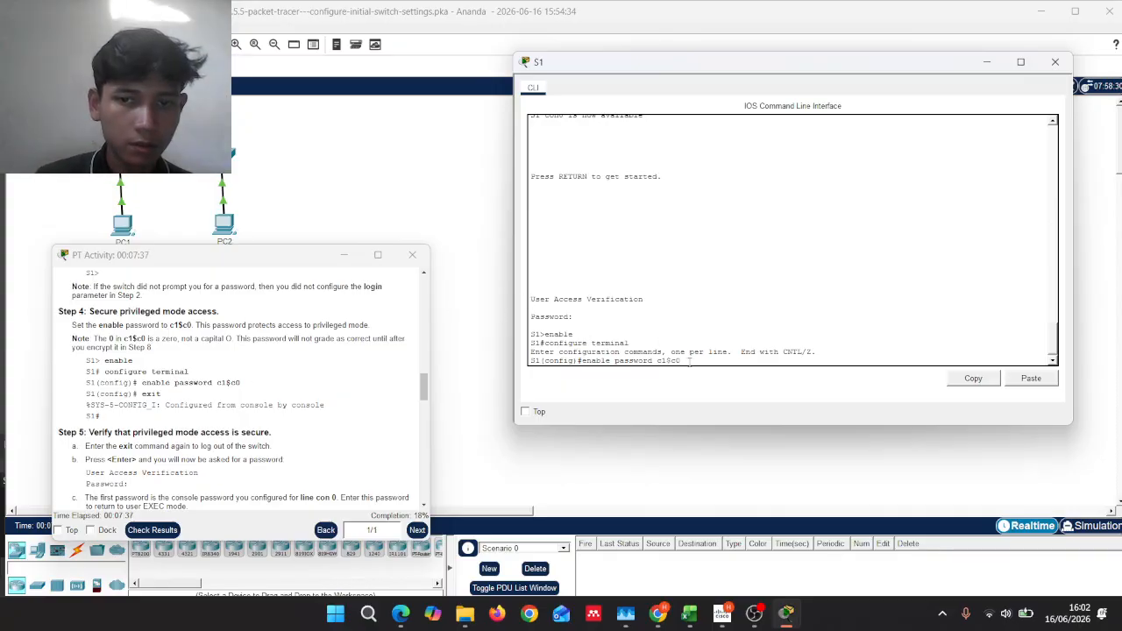
pyautogui.press('Return')
pyautogui.write('ex')
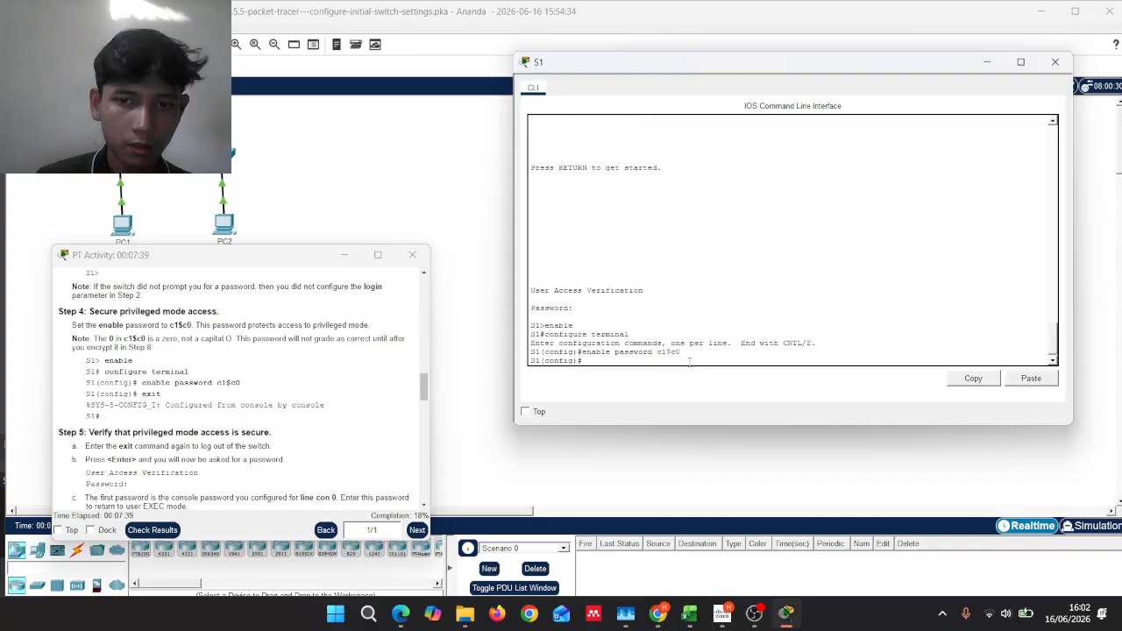
pyautogui.write('it')
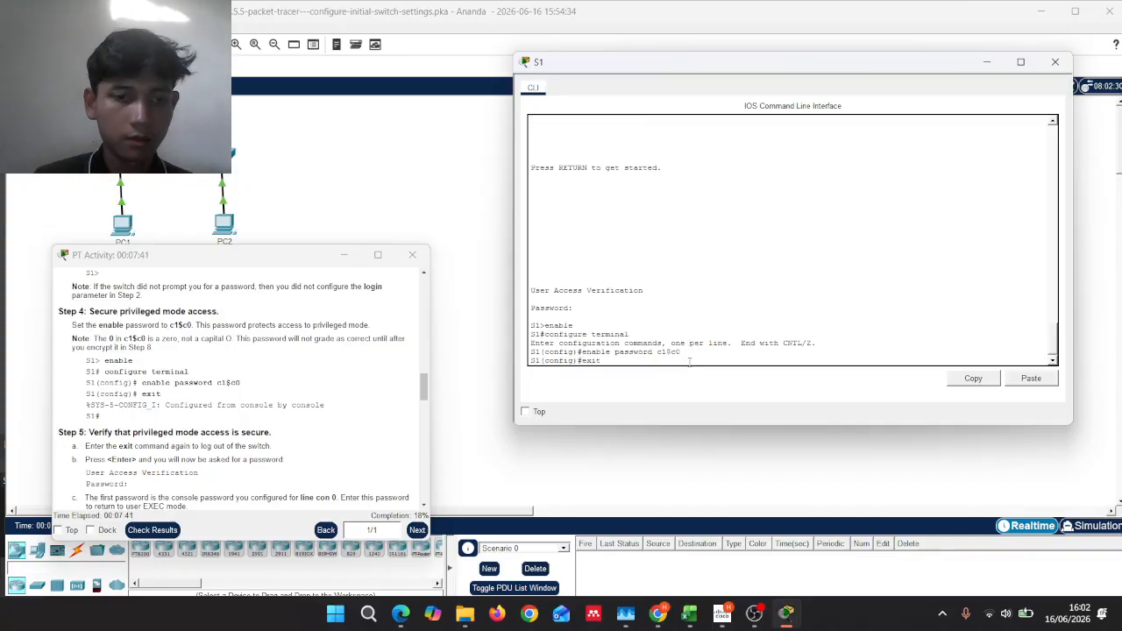
pyautogui.press('Return')
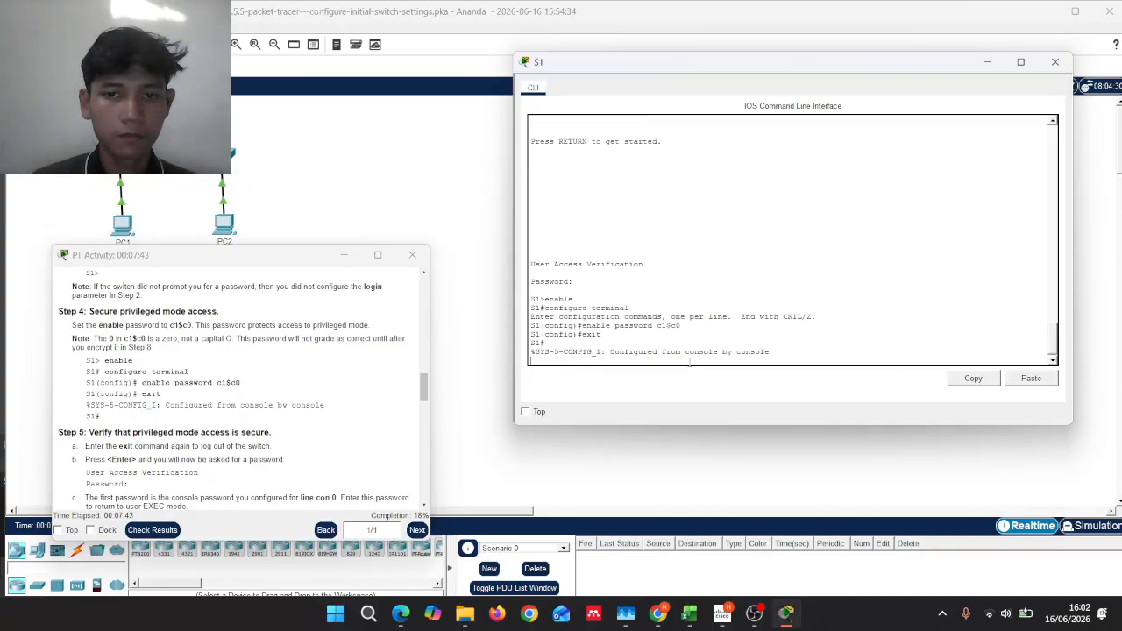
pyautogui.press('Return')
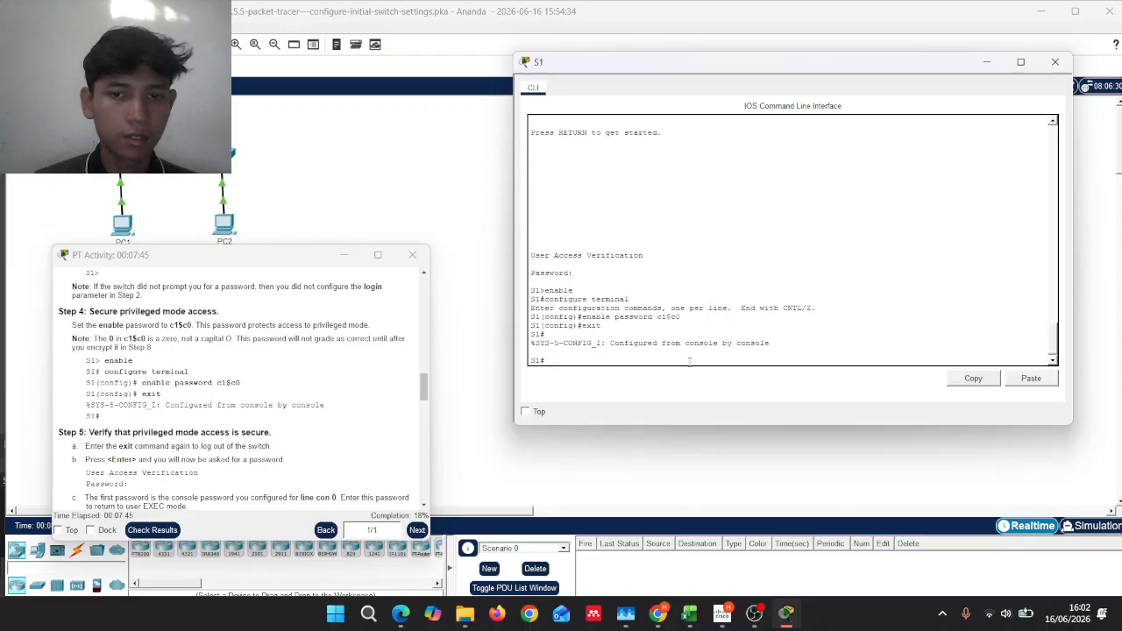
pyautogui.scroll(-2, 373, 367)
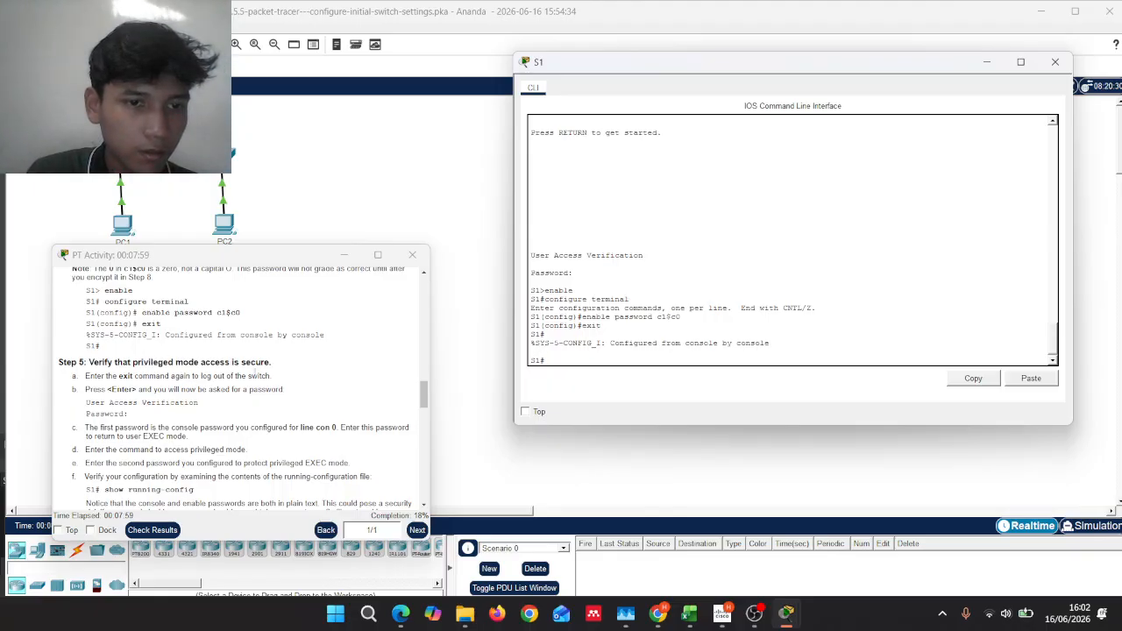
# Step: Exit S1's console session and log back in with the console password, reaching S1>
pyautogui.press('Return')
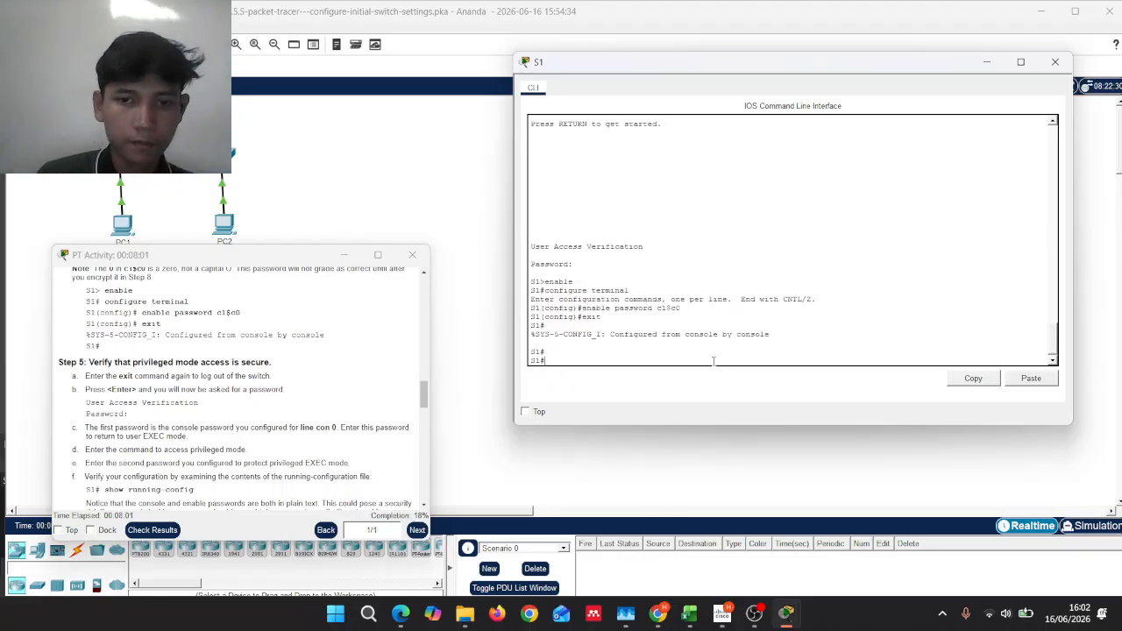
pyautogui.write('exit')
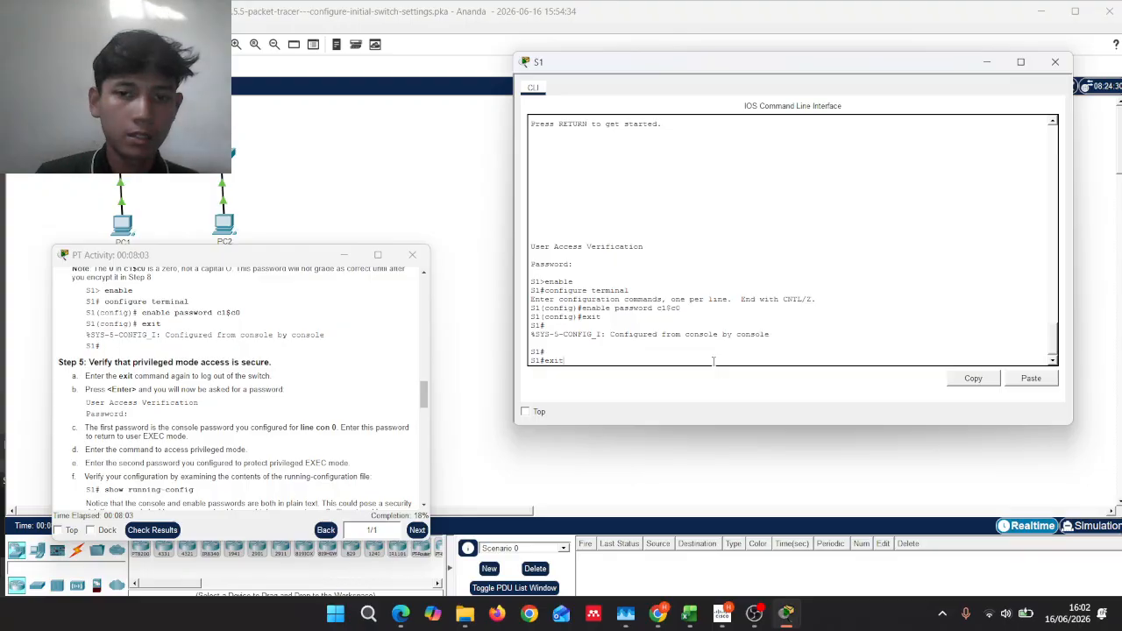
pyautogui.press('Return')
pyautogui.press('Return')
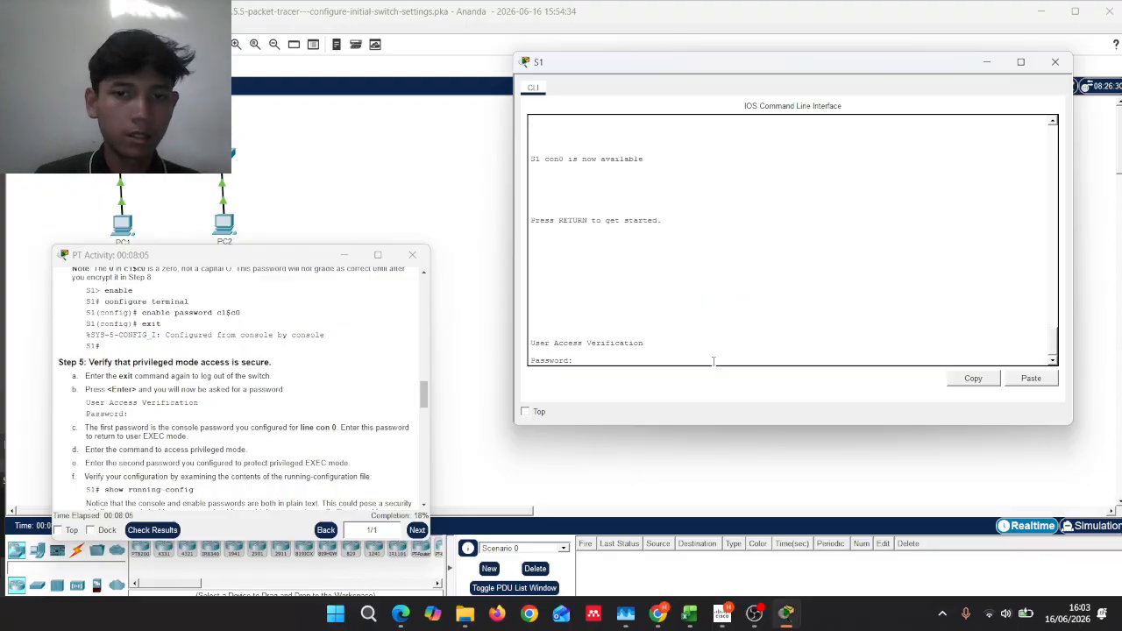
pyautogui.write('letmein')
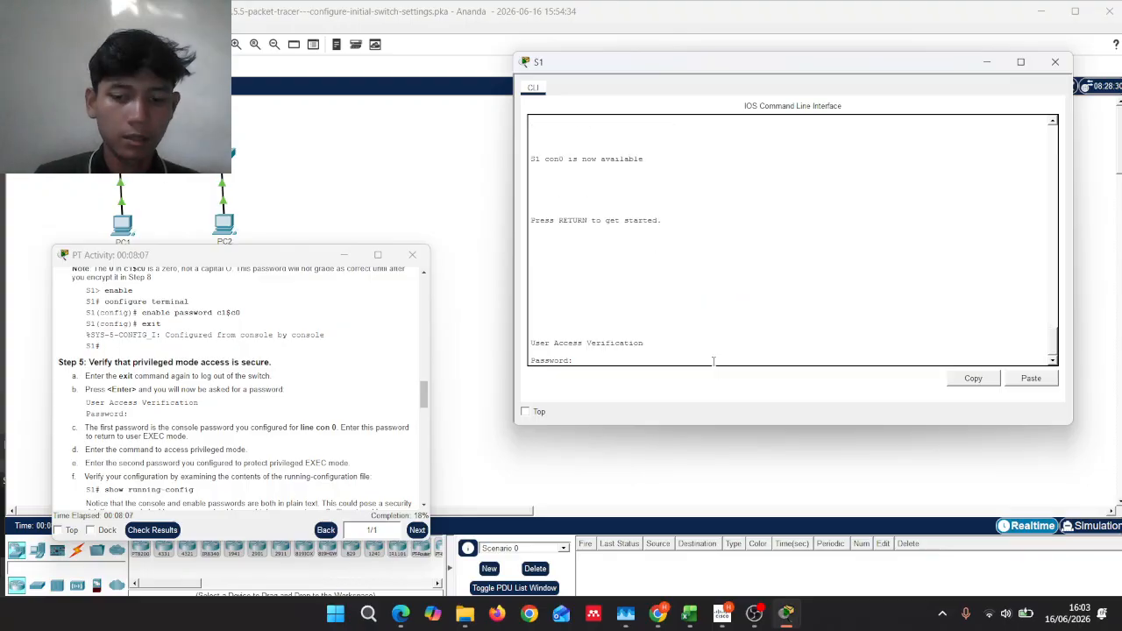
pyautogui.press('Return')
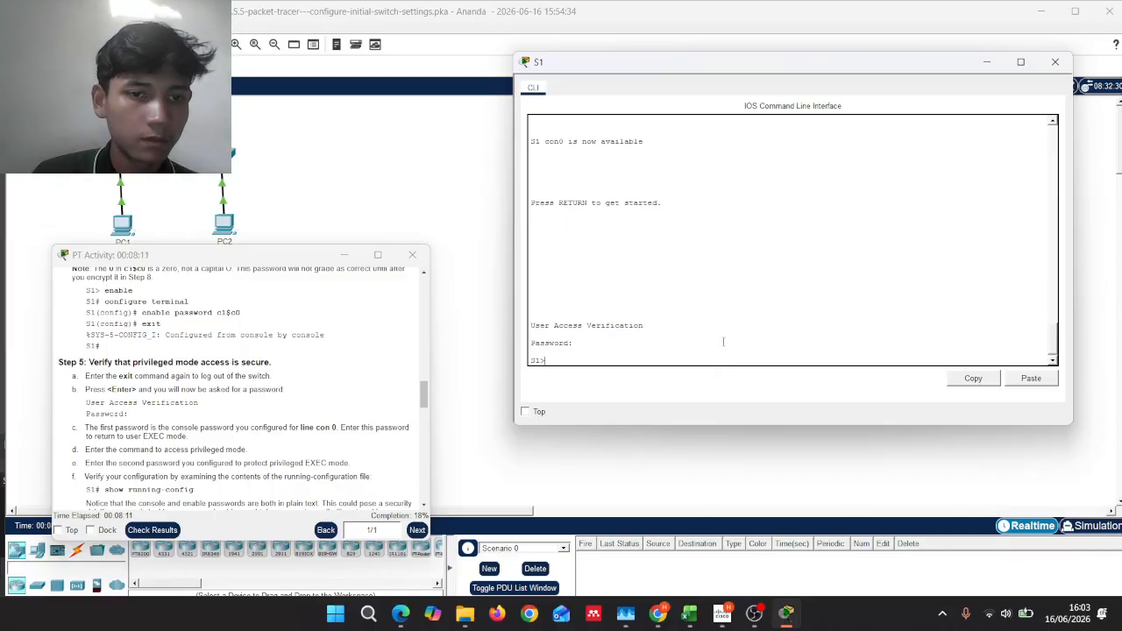
pyautogui.scroll(-1, 287, 333)
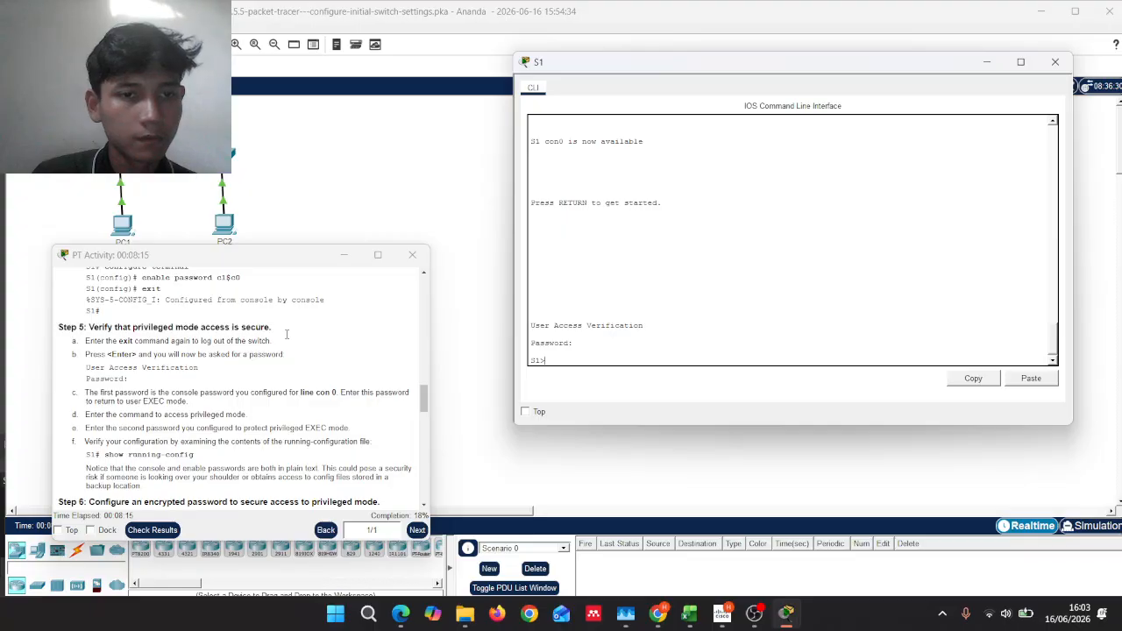
pyautogui.scroll(1, 286, 334)
pyautogui.scroll(-1, 286, 334)
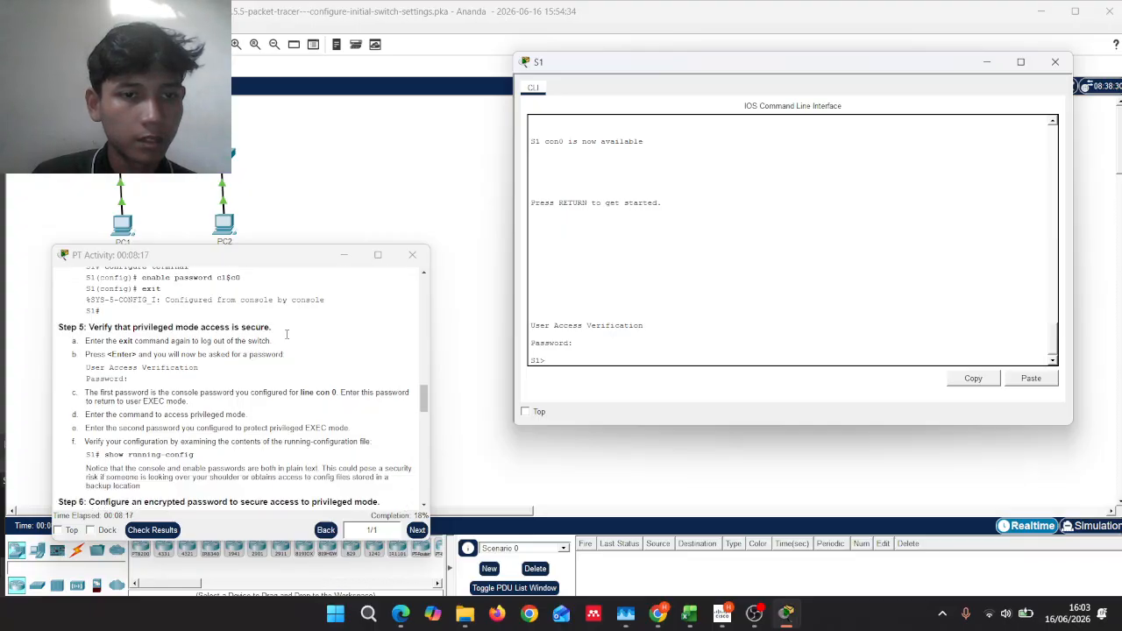
pyautogui.scroll(-3, 287, 334)
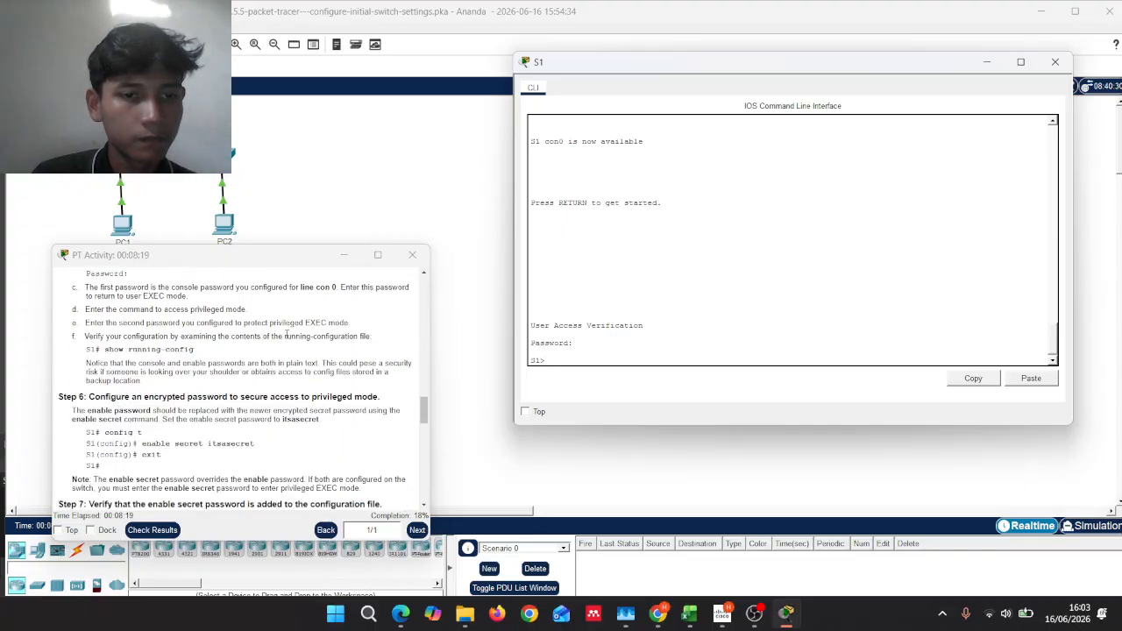
pyautogui.scroll(2, 286, 334)
pyautogui.scroll(1, 286, 334)
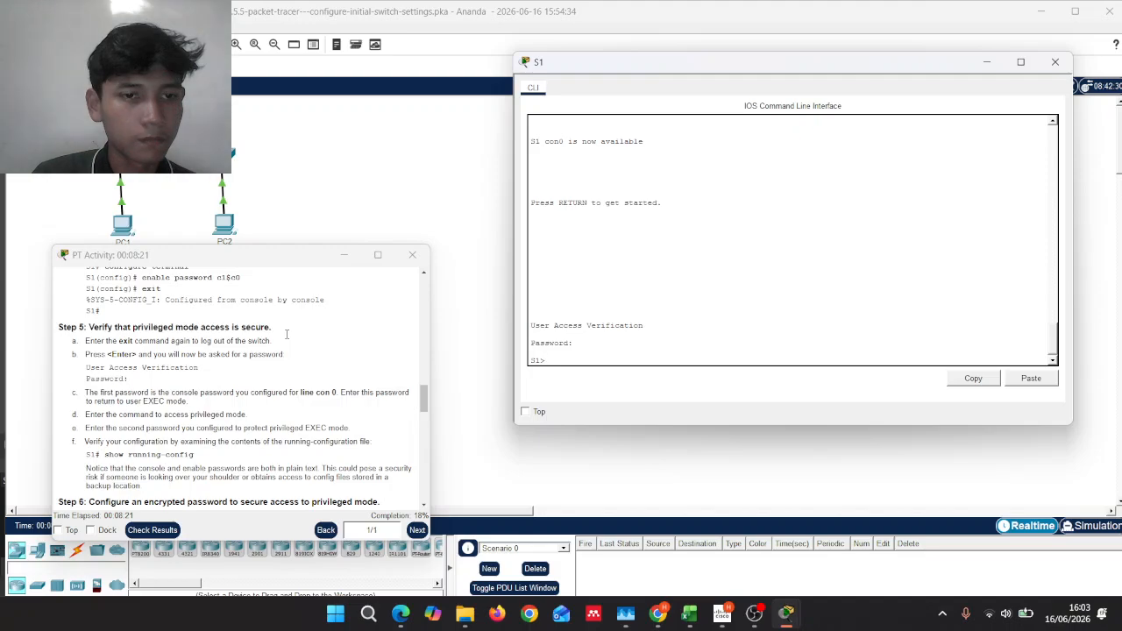
pyautogui.scroll(-1, 286, 334)
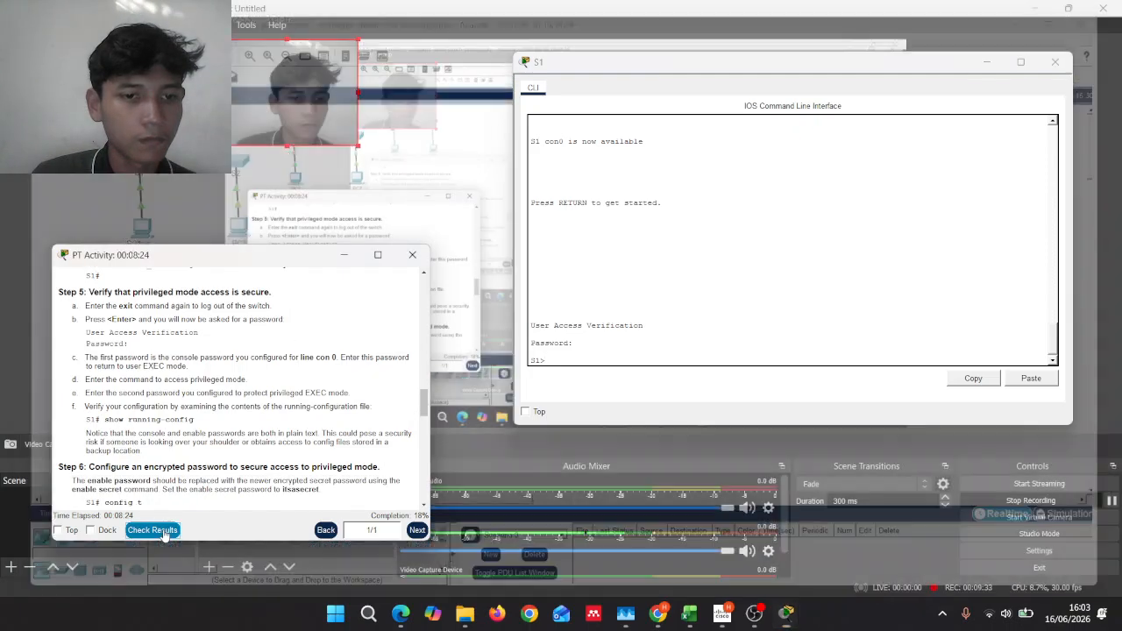
# Step: Check the activity results (13/72 so far), then bring the S1 command line back to the front
pyautogui.click(153, 531)
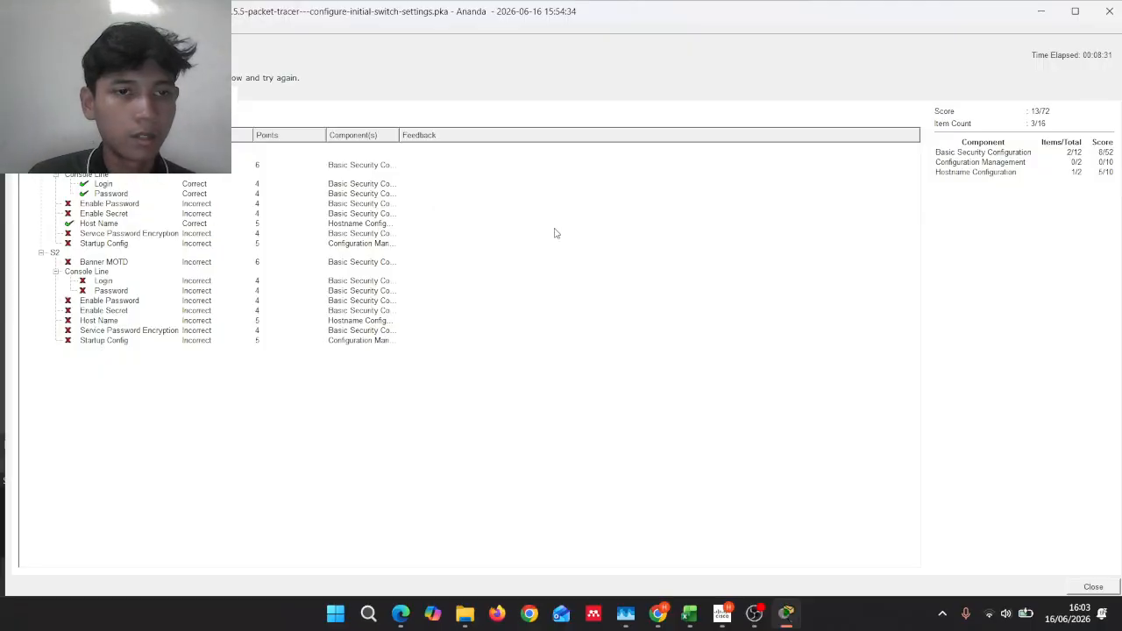
pyautogui.click(1109, 12)
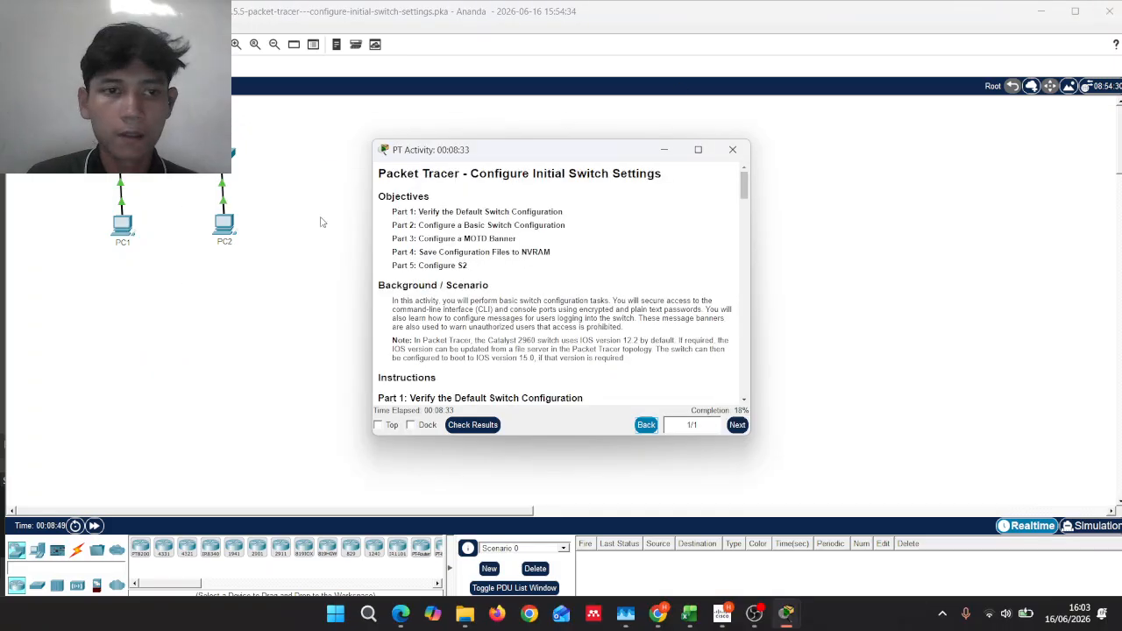
pyautogui.moveTo(786, 613)
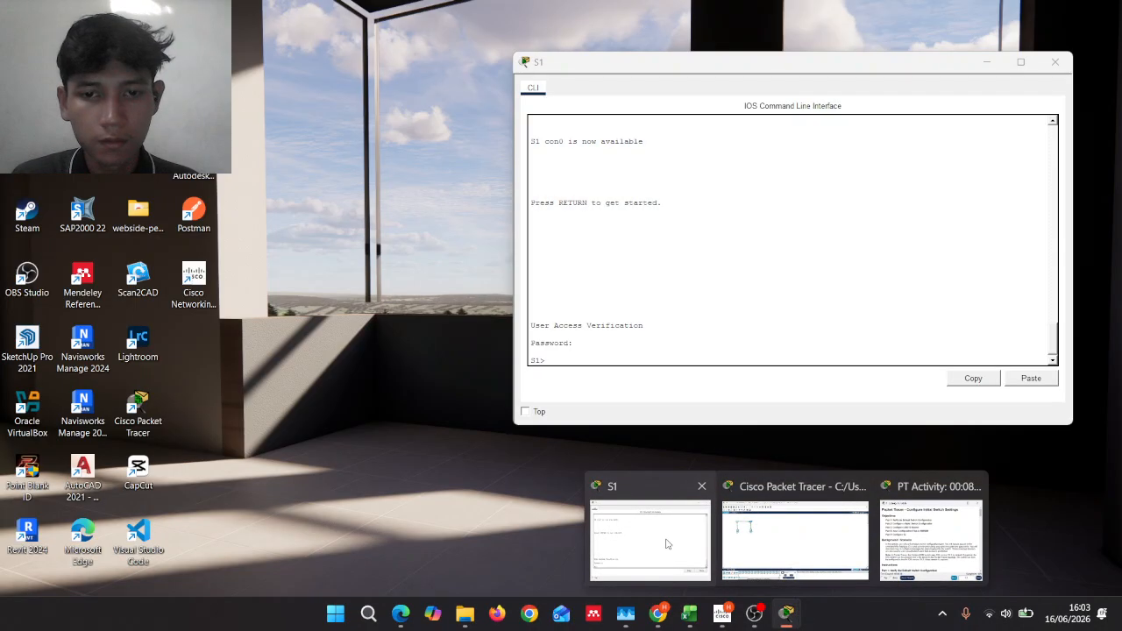
pyautogui.click(665, 544)
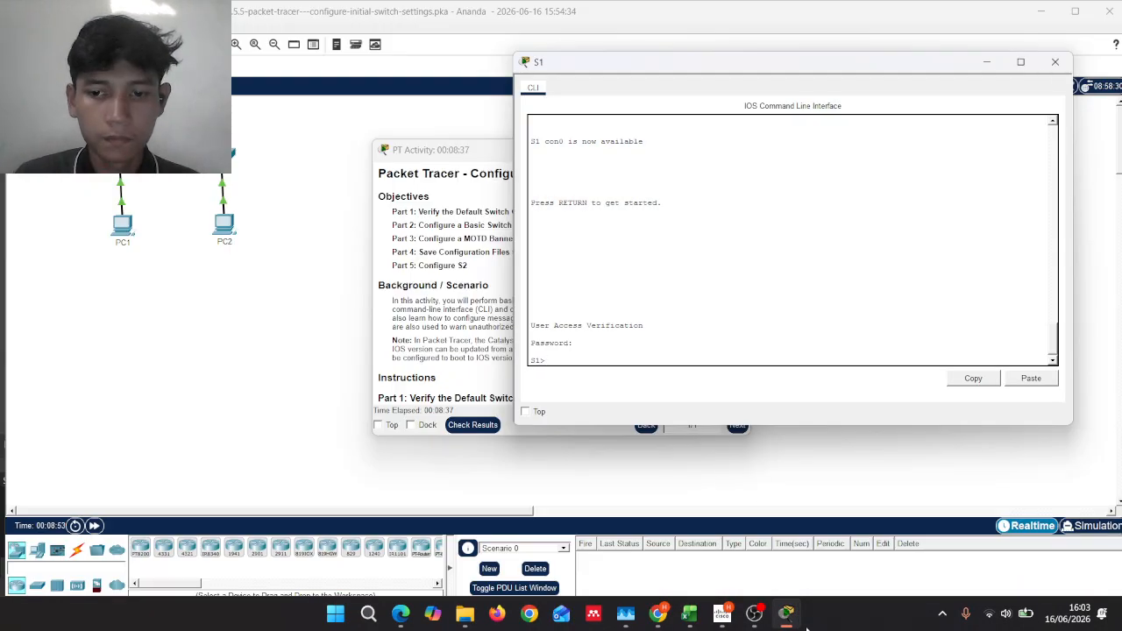
pyautogui.moveTo(464, 151); pyautogui.dragTo(183, 213)
# Step: Scroll the activity instructions down to Step 6, the encrypted enable secret
pyautogui.scroll(-10, 198, 263)
pyautogui.scroll(-10, 219, 298)
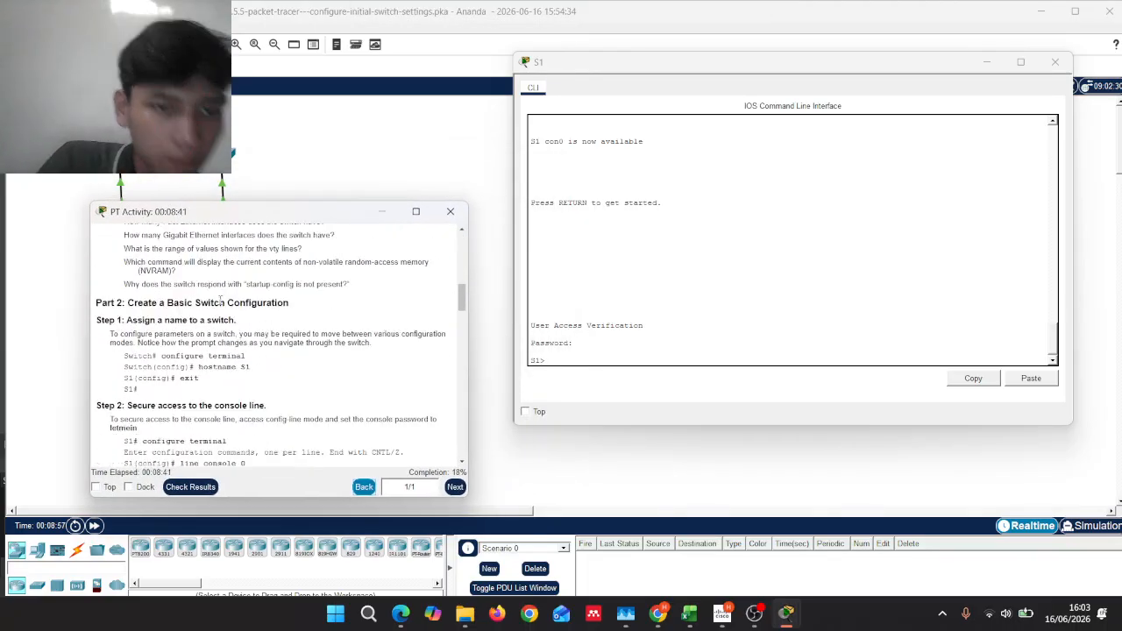
pyautogui.scroll(-6, 237, 333)
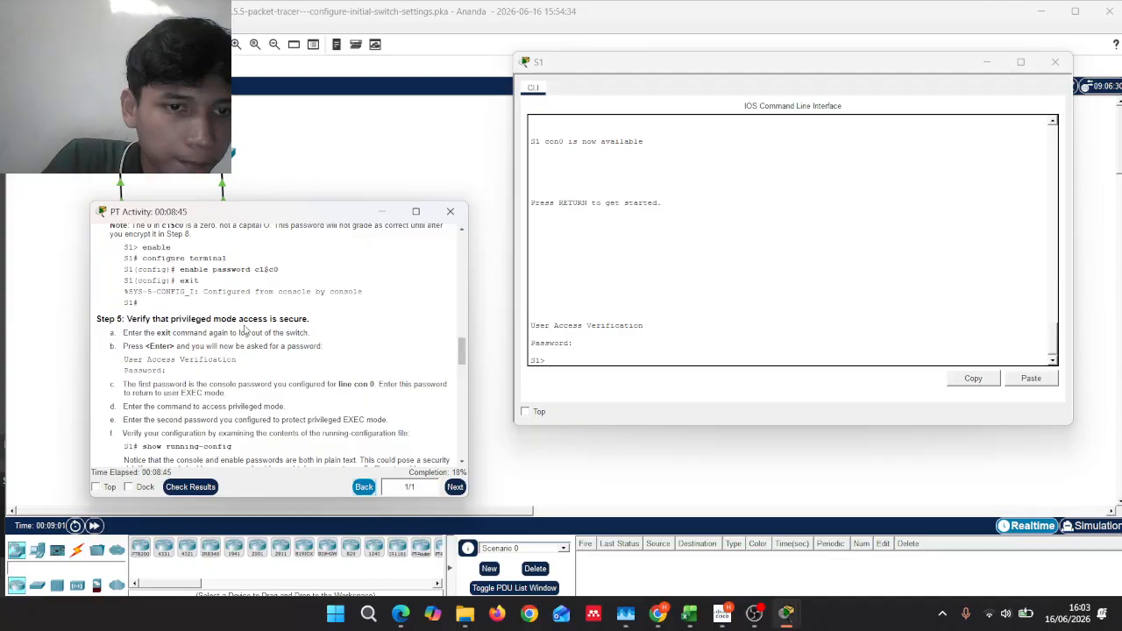
pyautogui.scroll(-2, 242, 332)
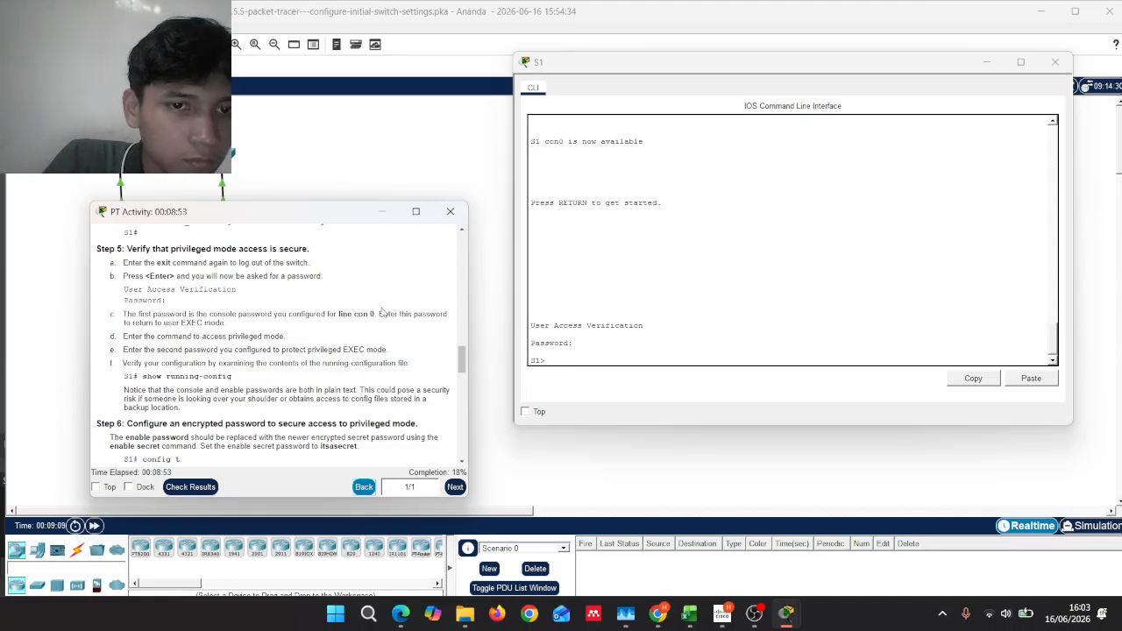
pyautogui.scroll(5, 641, 344)
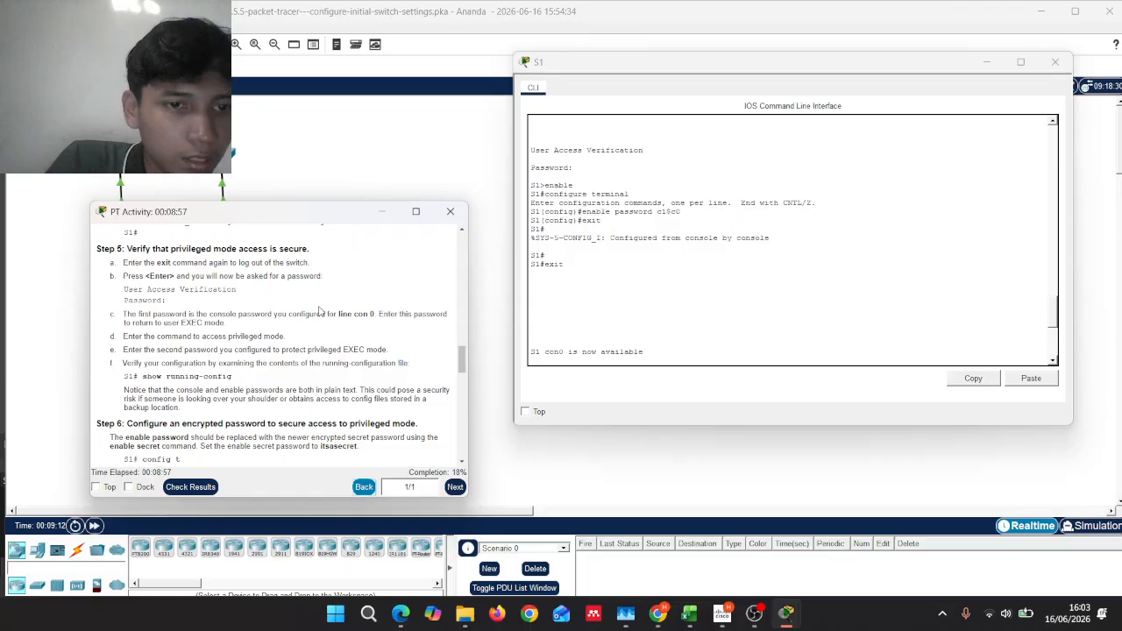
pyautogui.scroll(-2, 320, 311)
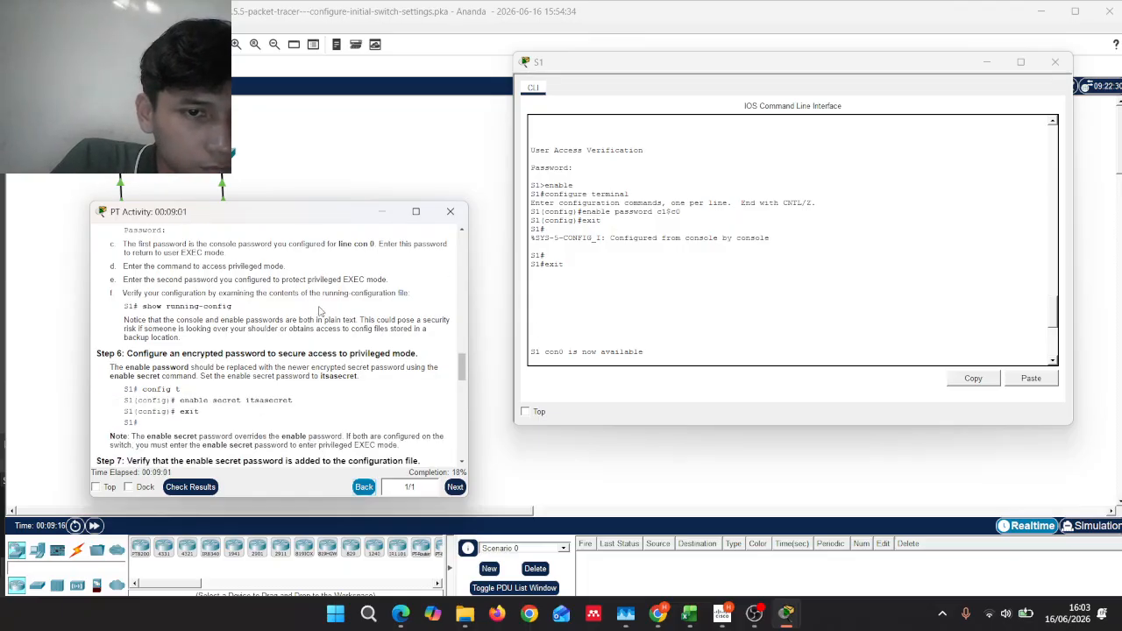
pyautogui.scroll(-4, 570, 300)
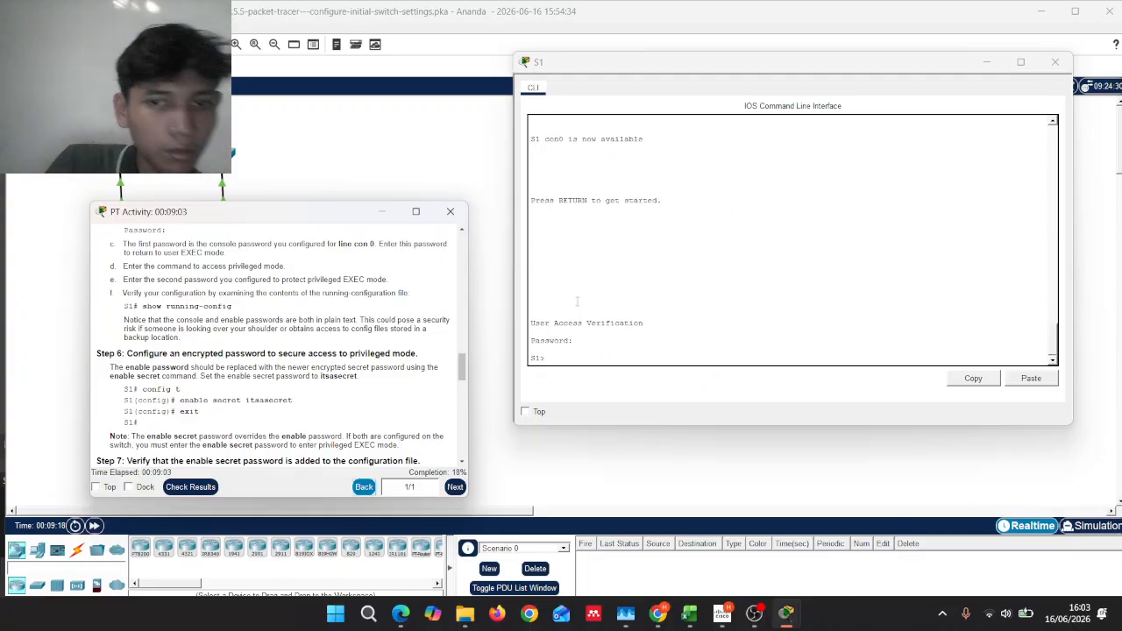
# Step: Run enable on S1 and supply the enable password to reach the S1# prompt
pyautogui.click(564, 347)
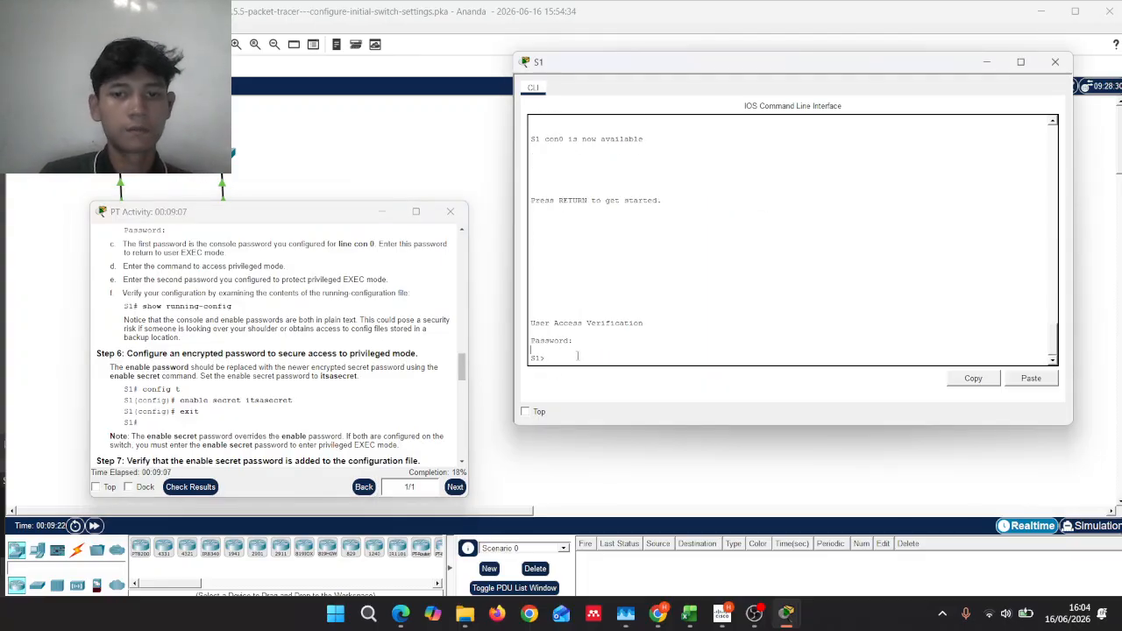
pyautogui.write('en')
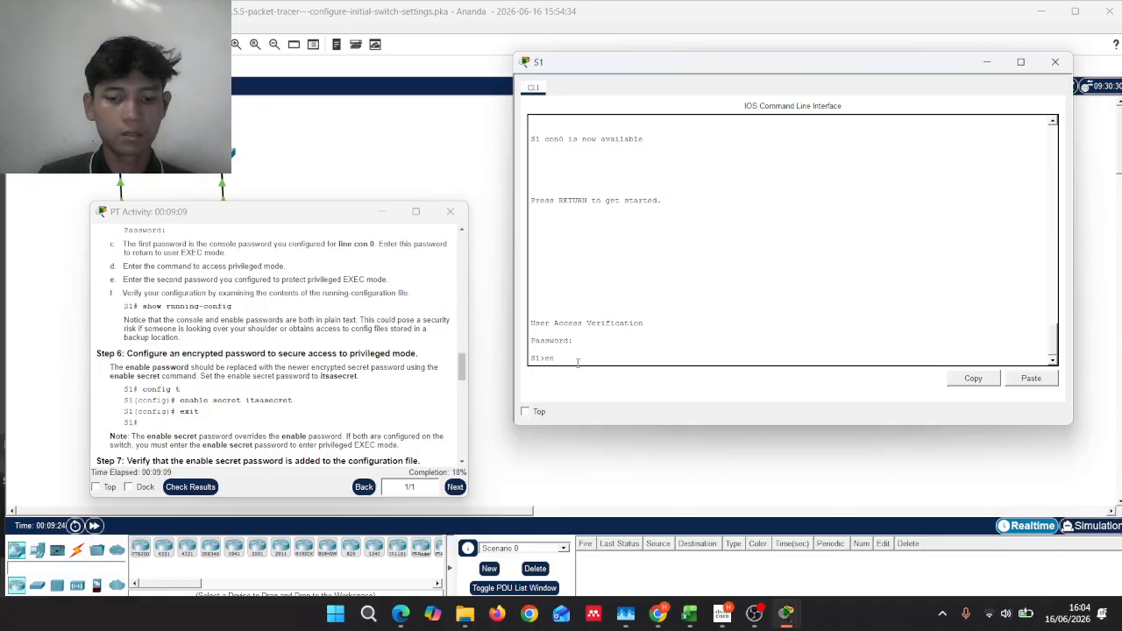
pyautogui.write('able')
pyautogui.press('Return')
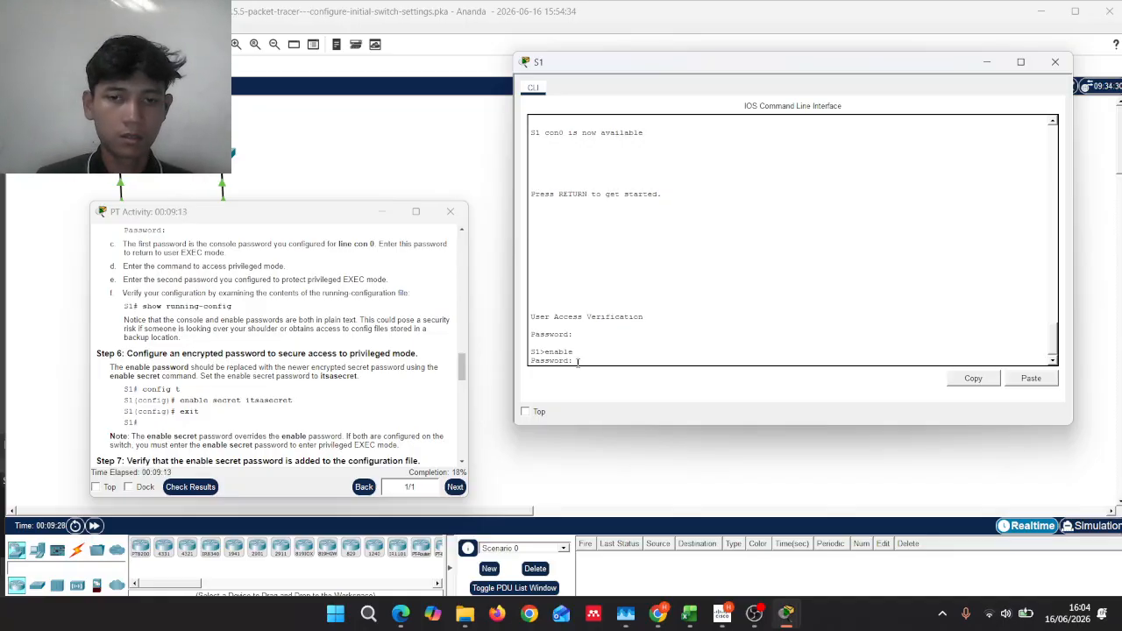
pyautogui.press('Return')
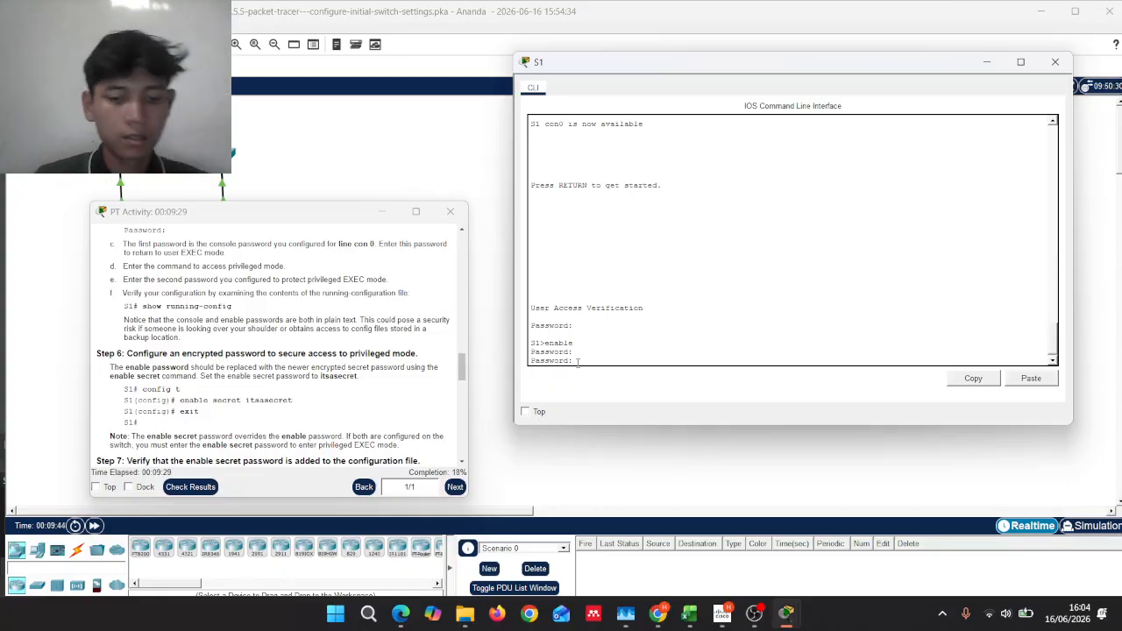
pyautogui.press('Return')
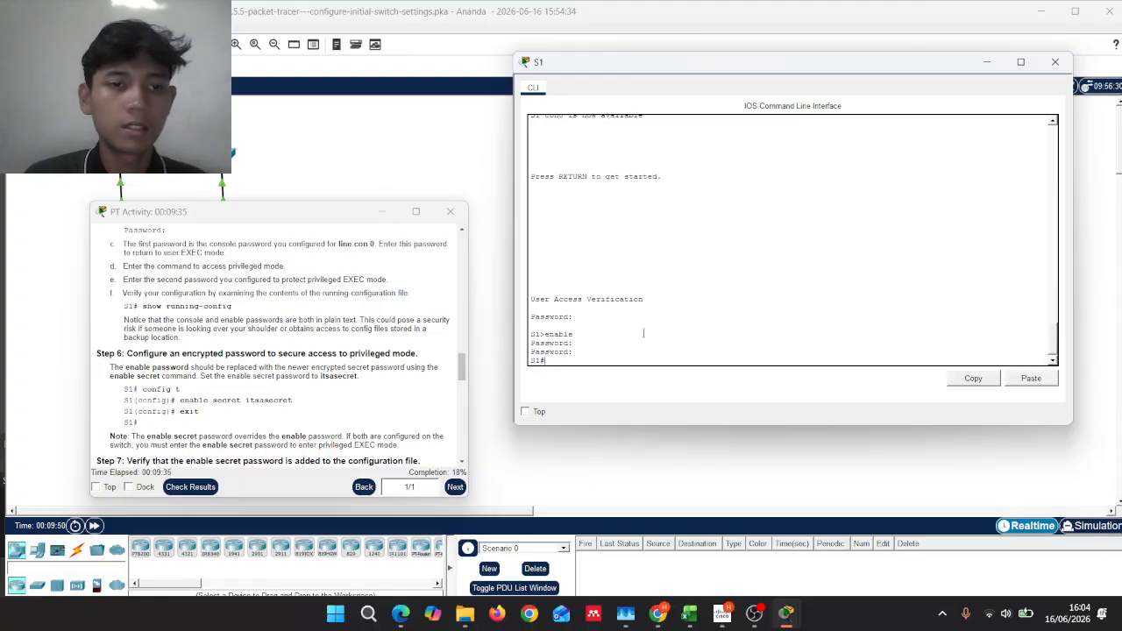
# Step: In global config mode, set an enable secret password on S1, then exit back to S1#
pyautogui.scroll(-1, 377, 315)
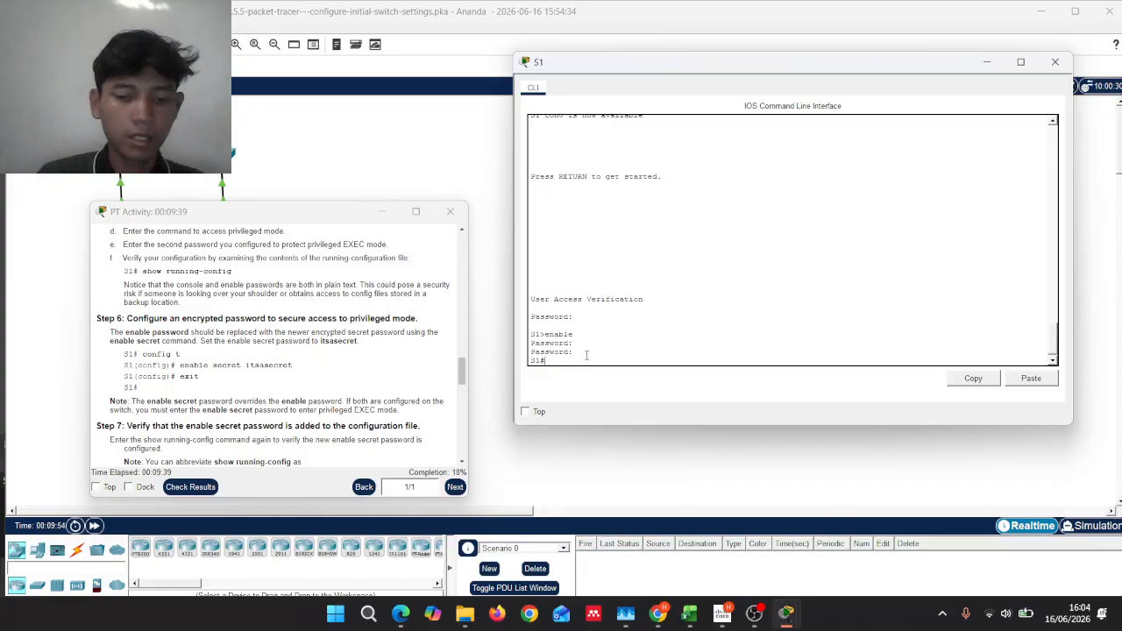
pyautogui.write('f')
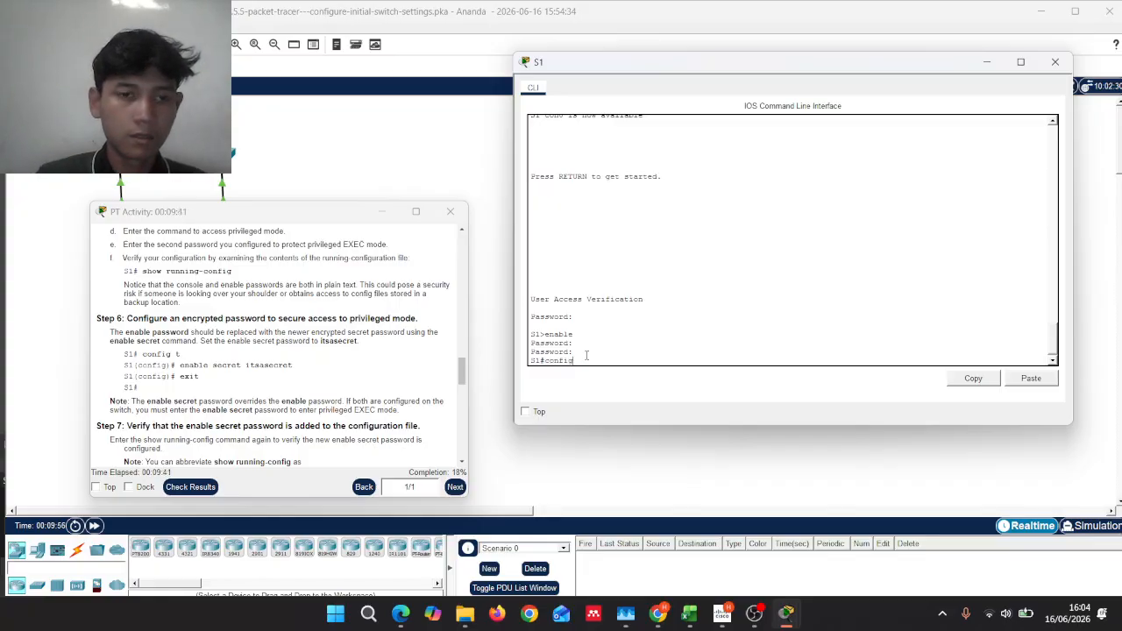
pyautogui.write('ig ')
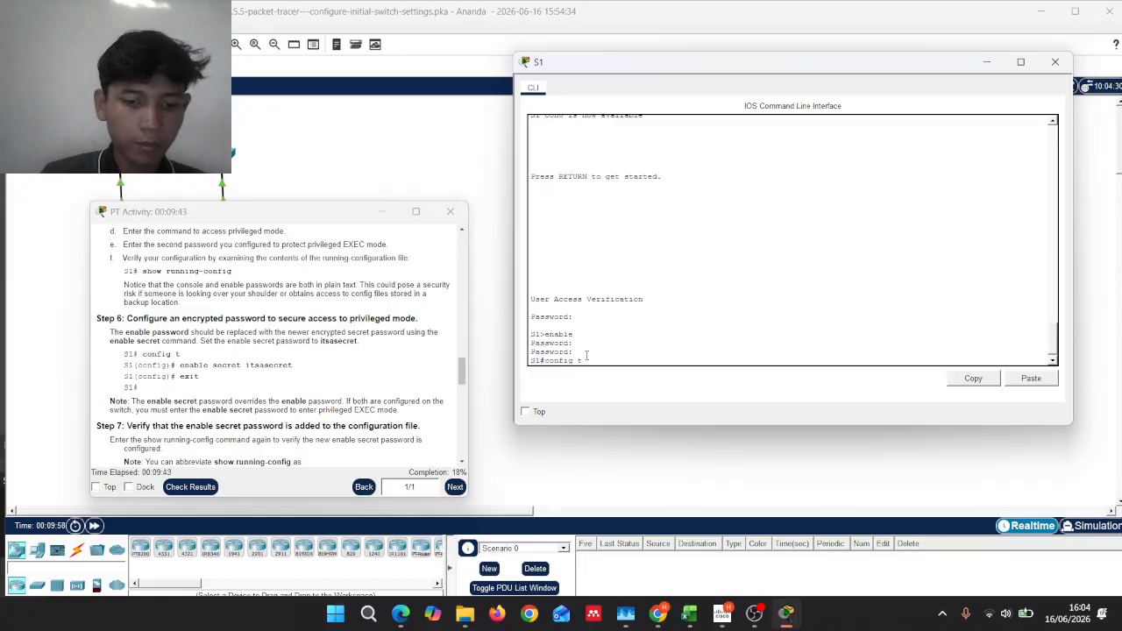
pyautogui.write('t')
pyautogui.press('Return')
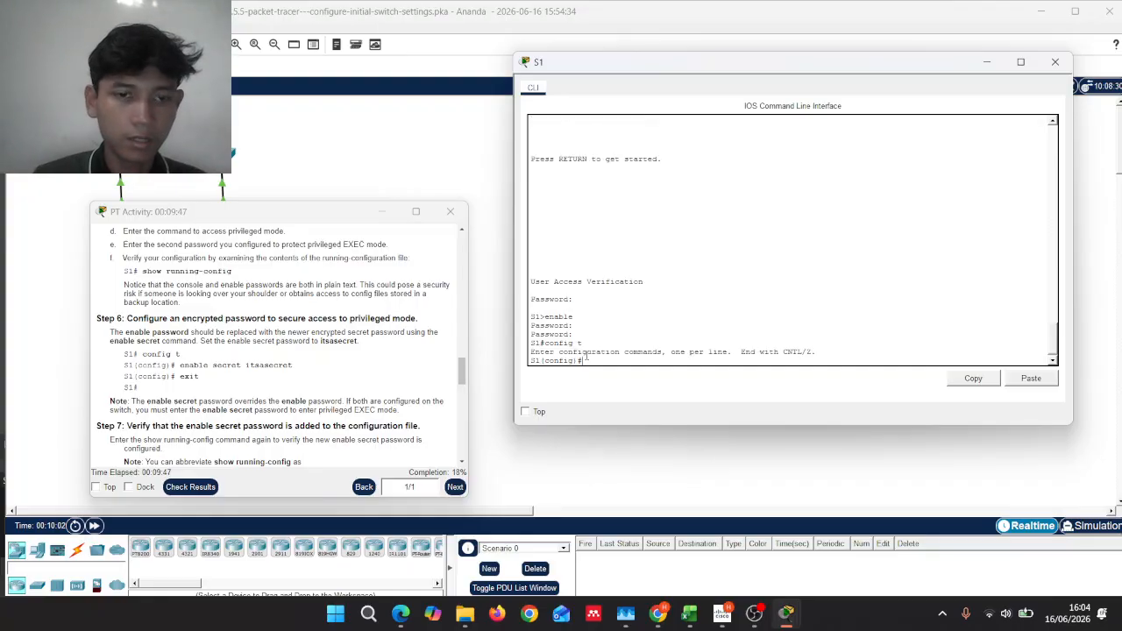
pyautogui.write('enable')
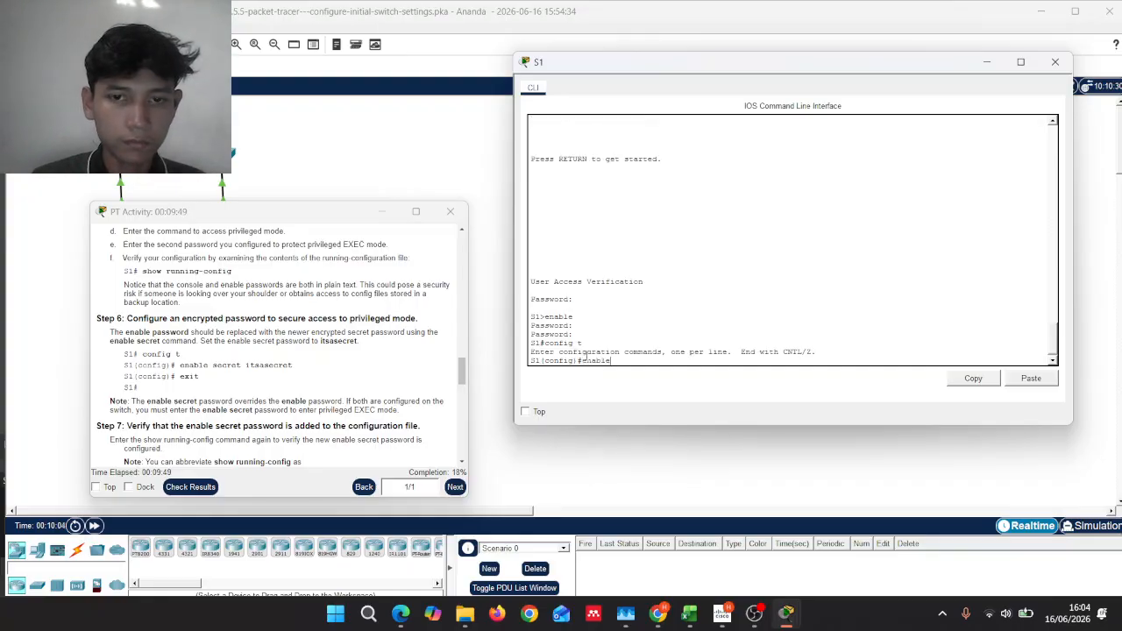
pyautogui.write(' secre')
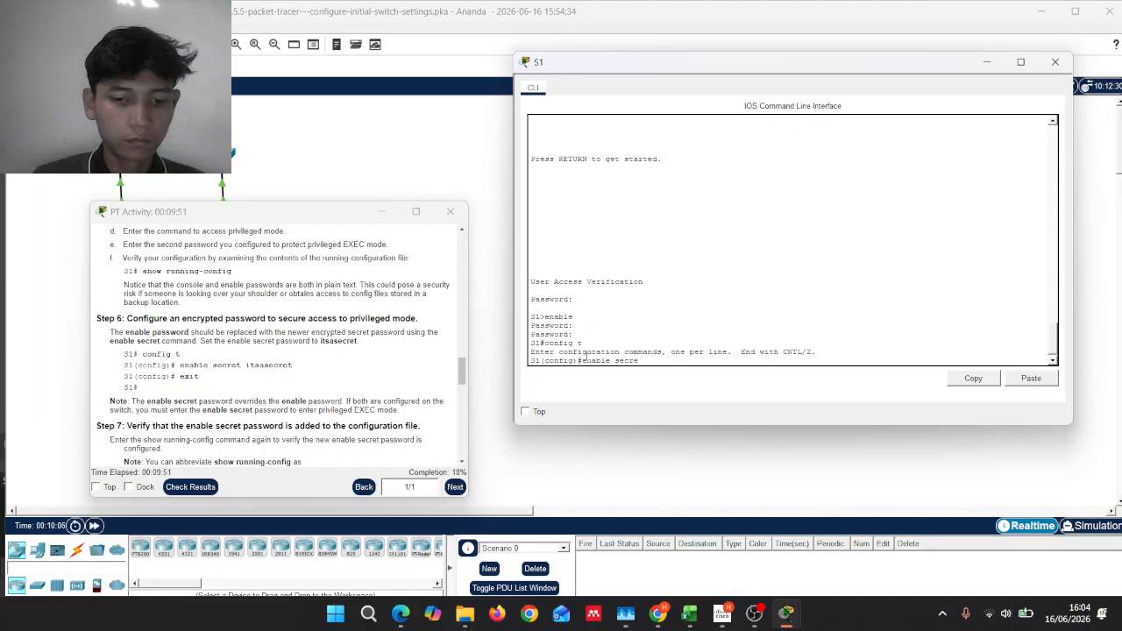
pyautogui.write('t it')
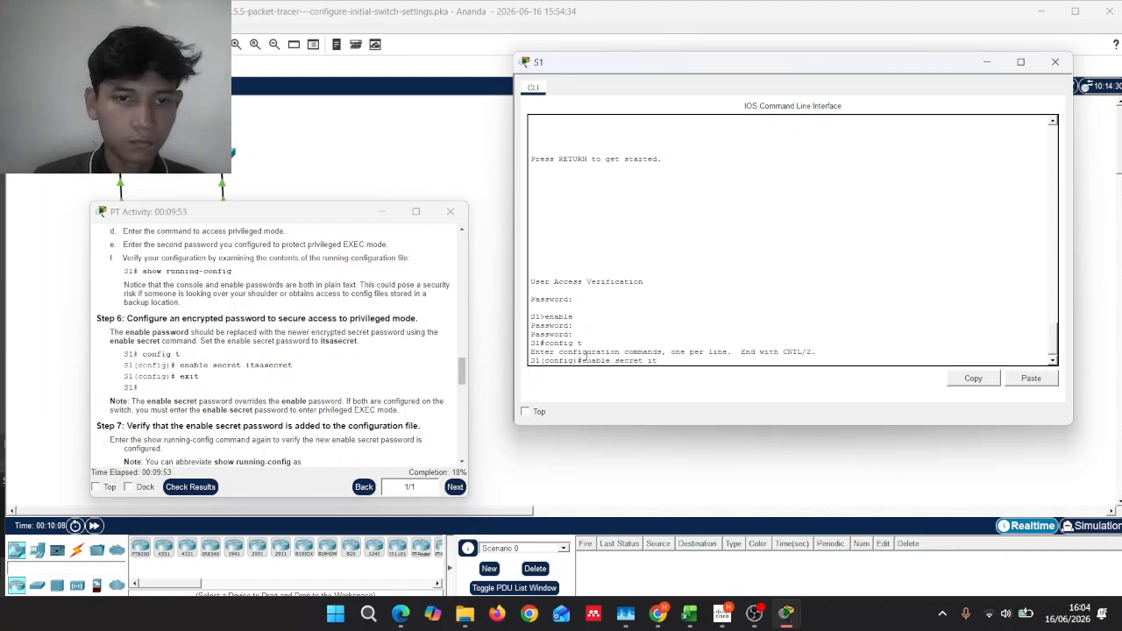
pyautogui.write('sase')
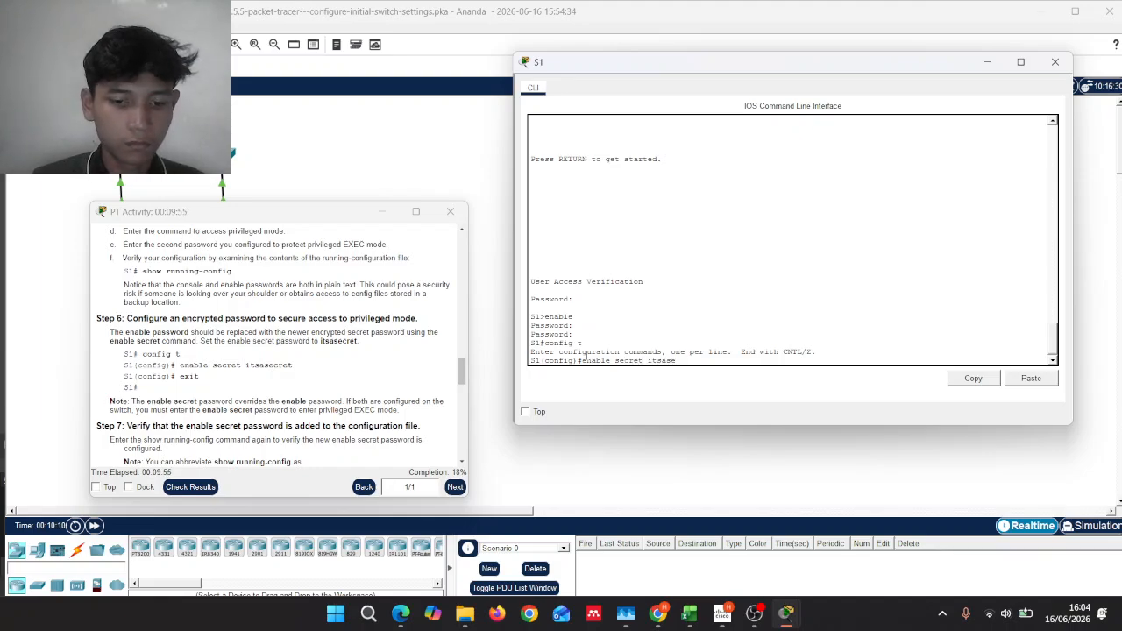
pyautogui.write('cret')
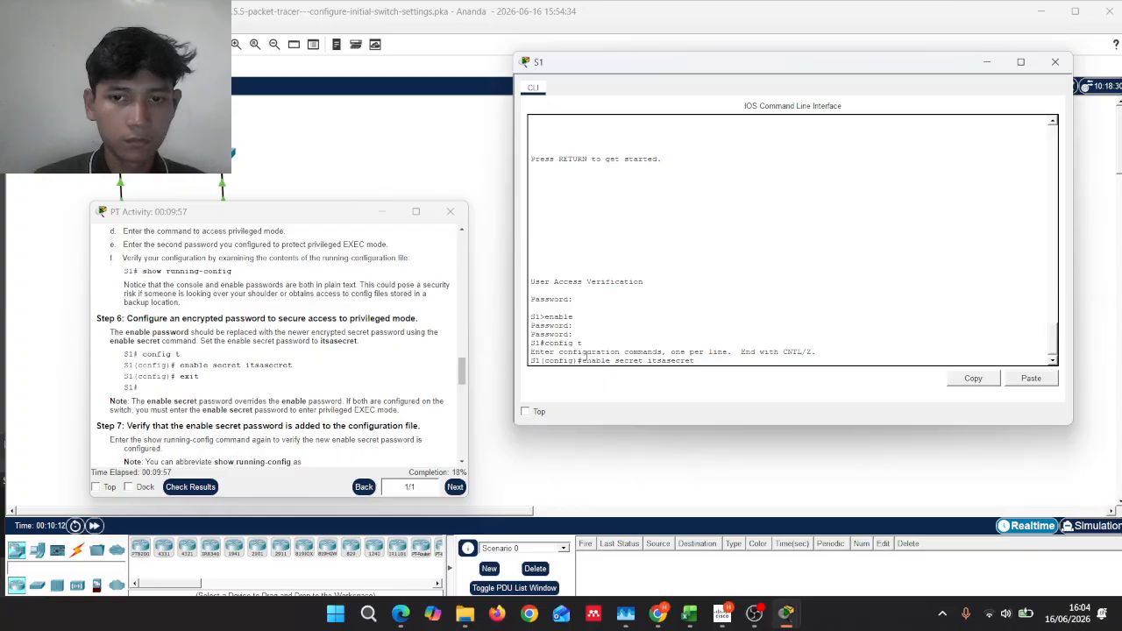
pyautogui.press('Return')
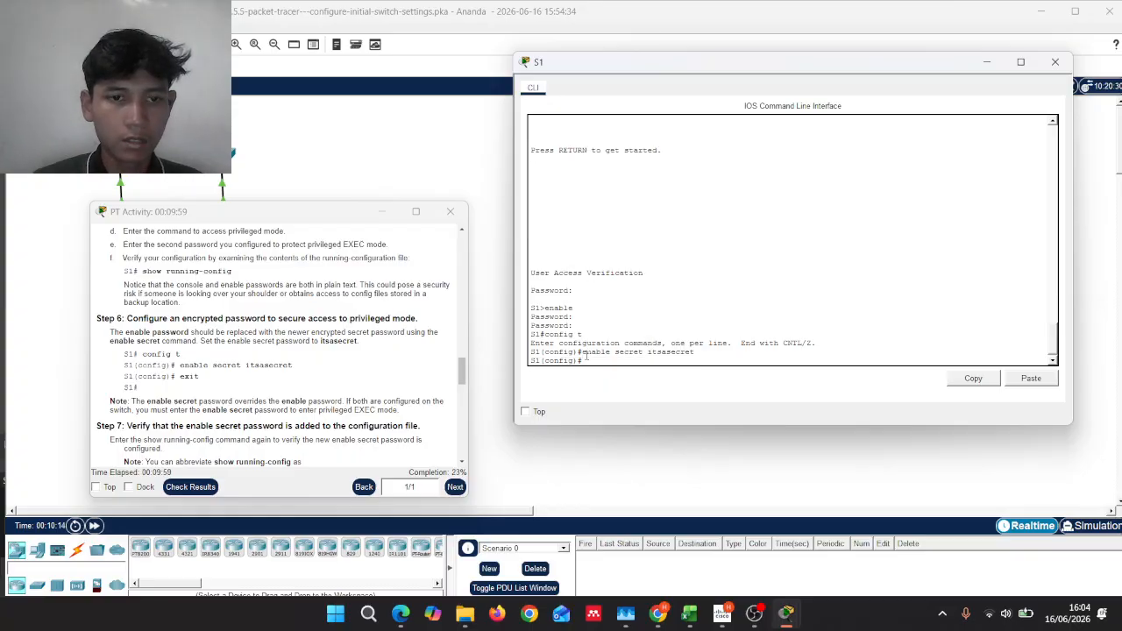
pyautogui.write('exit')
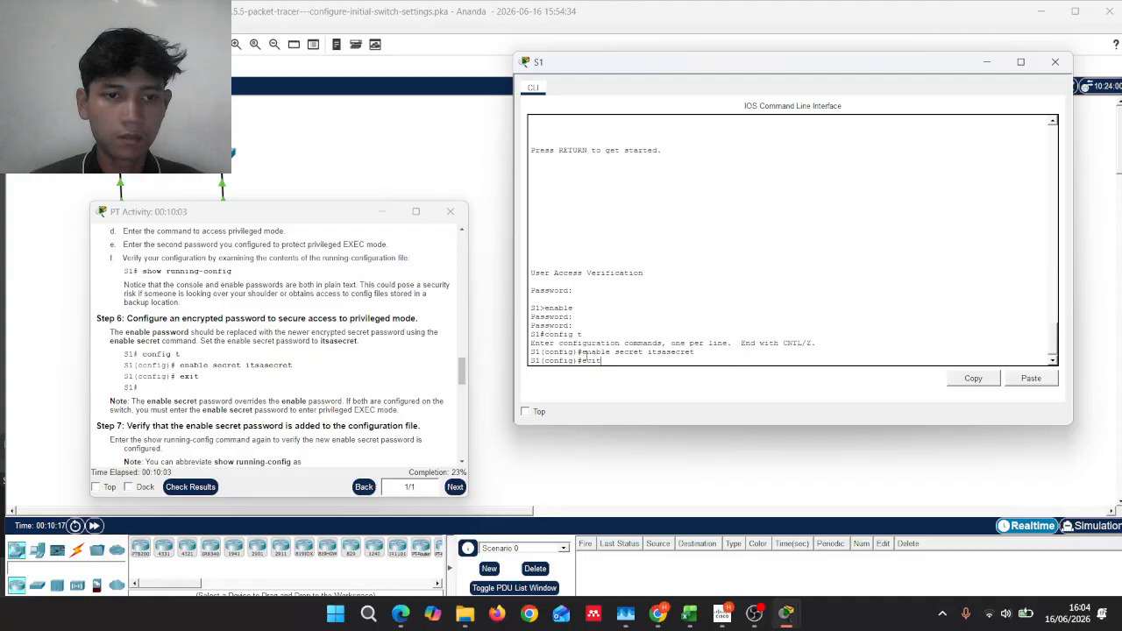
pyautogui.press('Return')
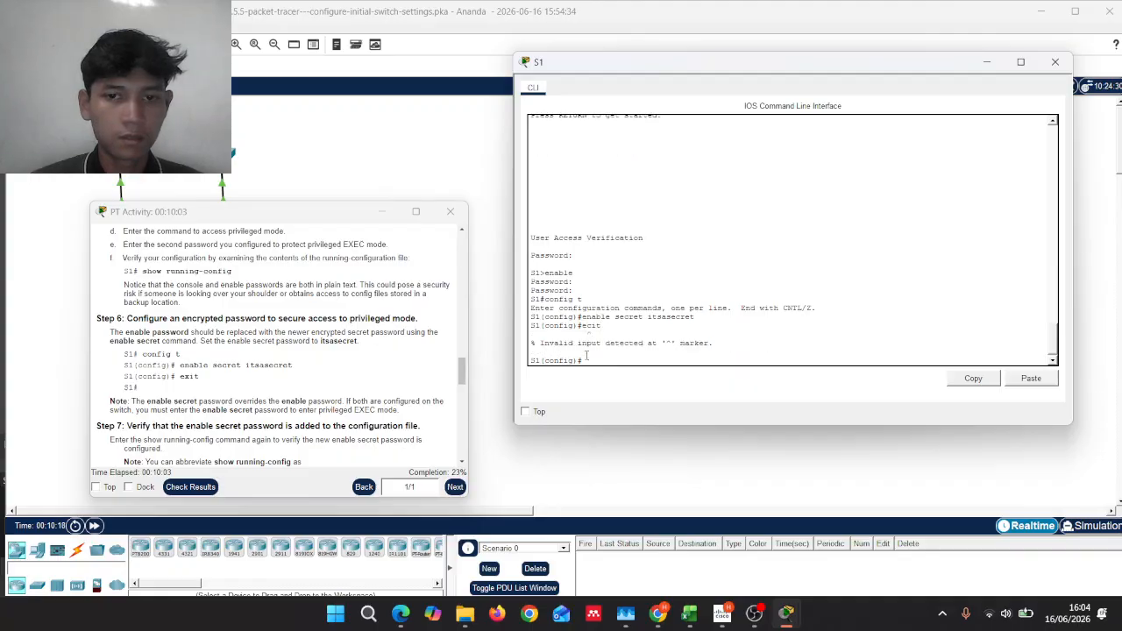
pyautogui.press('Return')
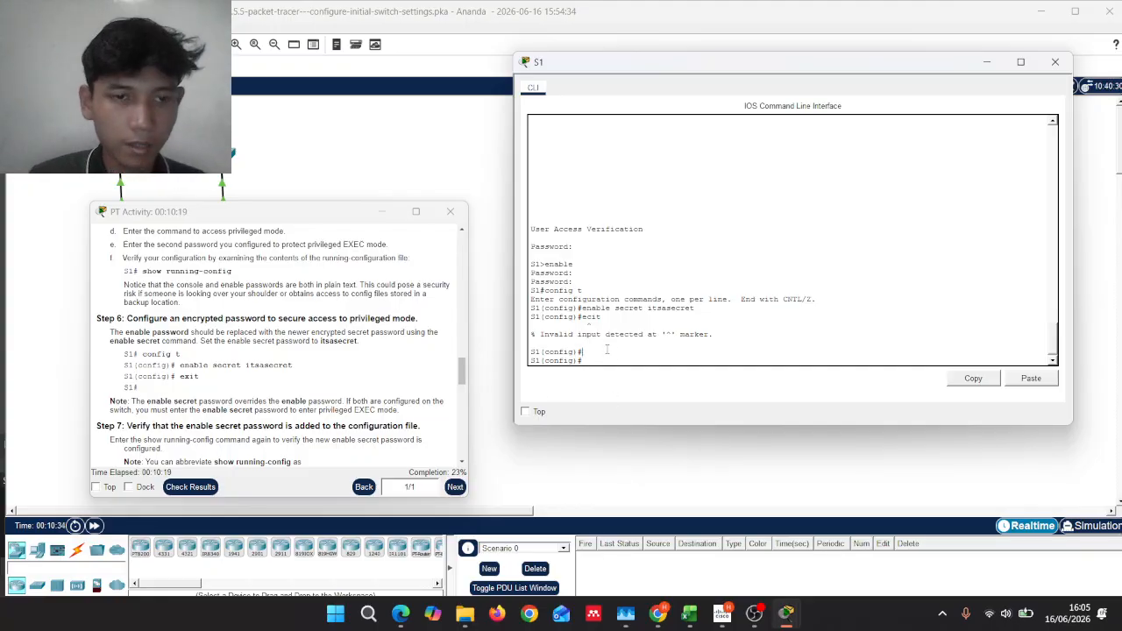
pyautogui.write('exit')
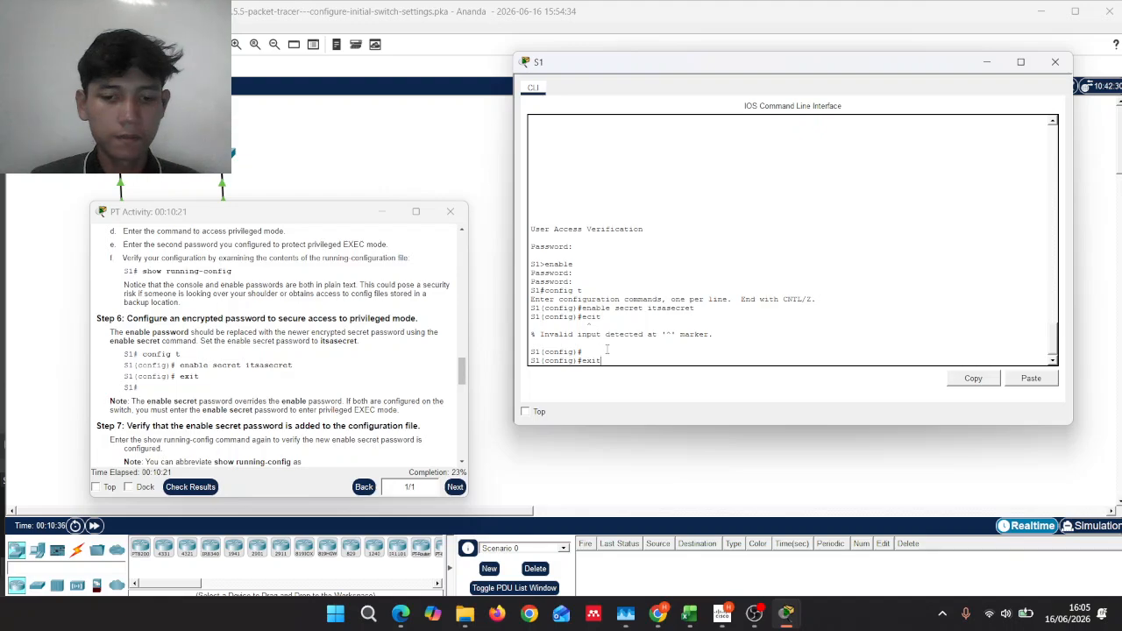
pyautogui.press('Return')
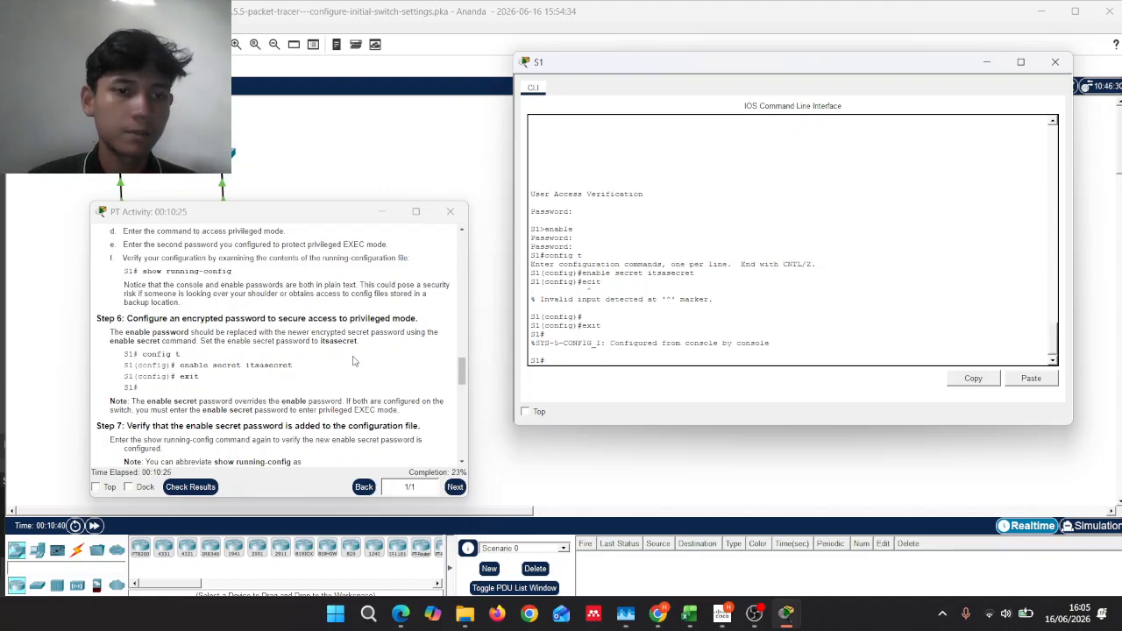
# Step: Run show run on S1 and page through the full running configuration to the end
pyautogui.scroll(-1, 354, 361)
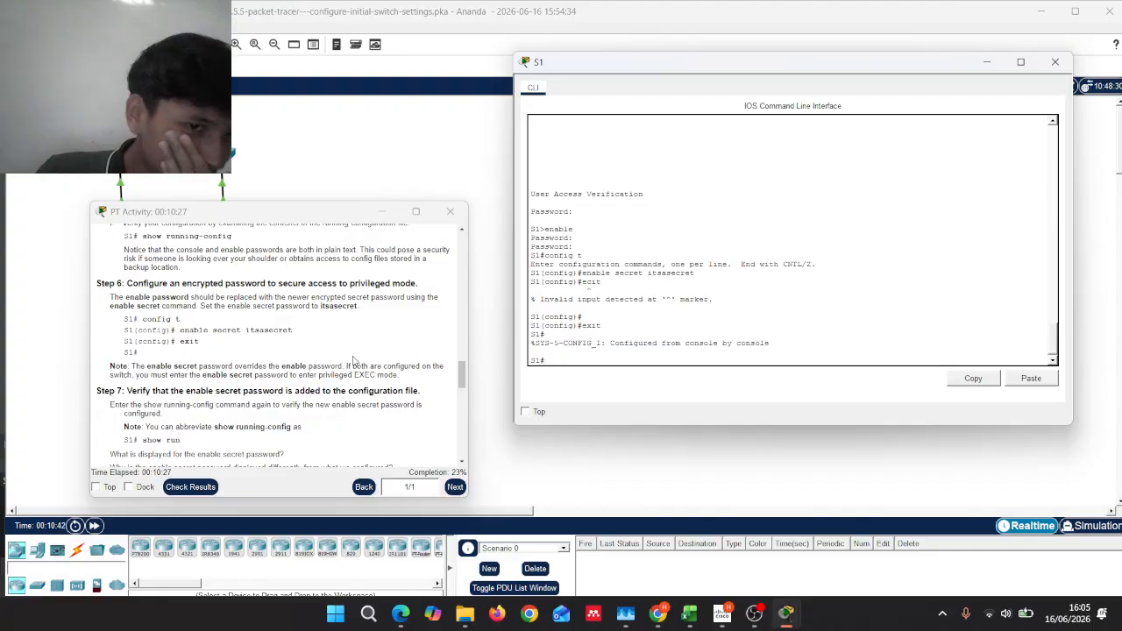
pyautogui.scroll(-4, 354, 361)
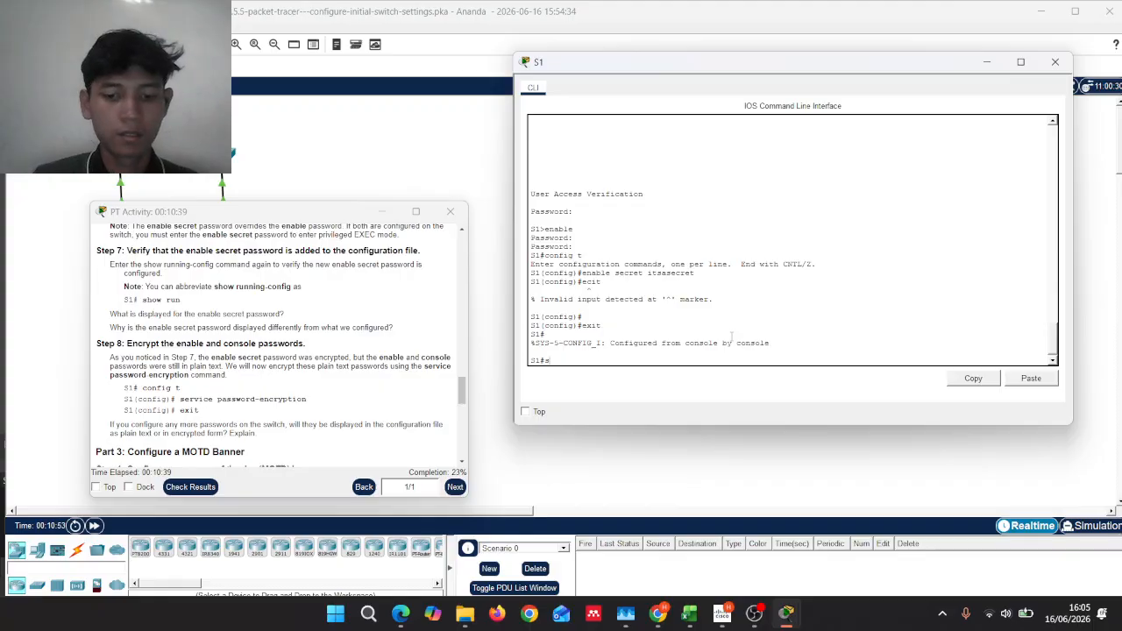
pyautogui.write('how run')
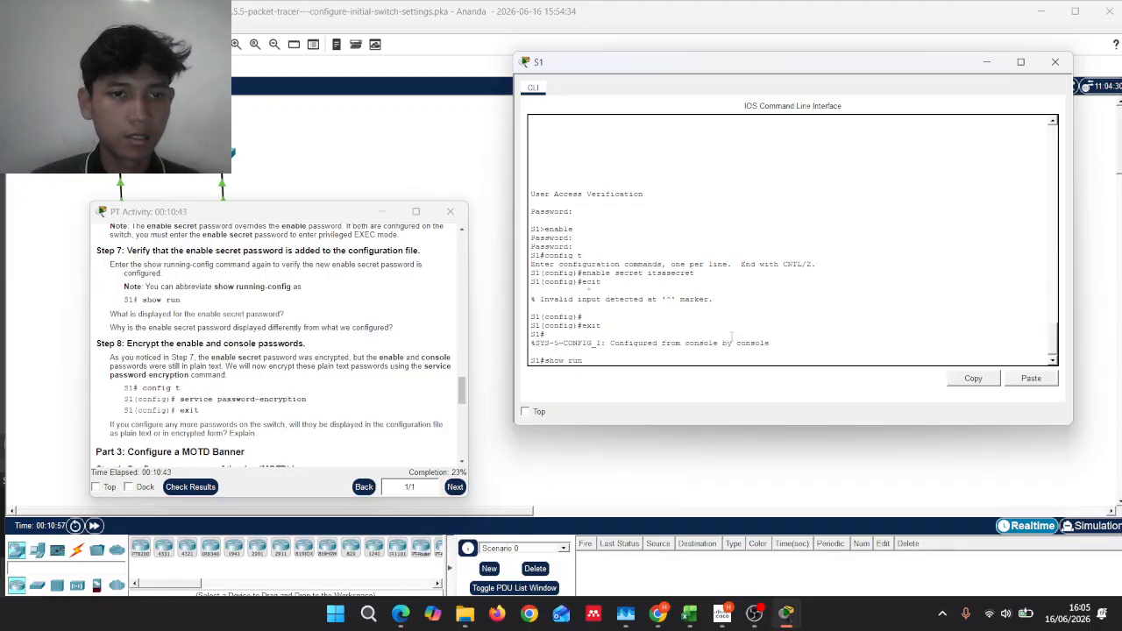
pyautogui.press('Return')
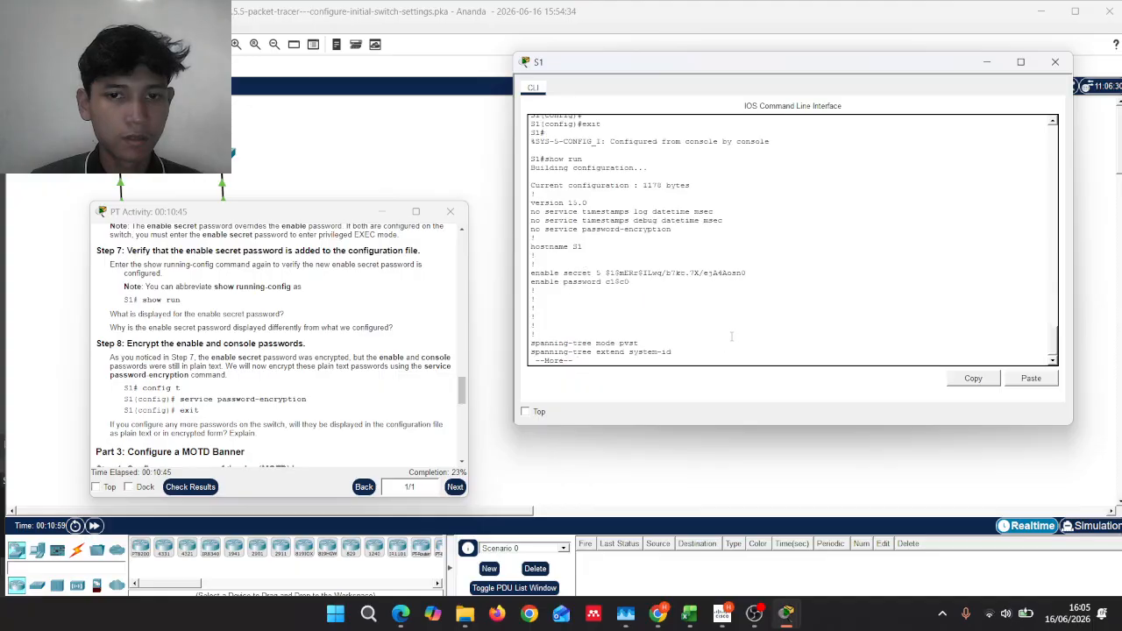
pyautogui.press('Return')
pyautogui.press('Return')
pyautogui.press('Return')
pyautogui.press('Return')
pyautogui.press('Return')
pyautogui.press('Return')
pyautogui.press('Return')
pyautogui.press('Return')
pyautogui.press('Return')
pyautogui.press('Return')
pyautogui.press('Return')
pyautogui.press('Return')
pyautogui.press('Return')
pyautogui.press('Return')
pyautogui.press('Return')
pyautogui.press('Return')
pyautogui.press('Return')
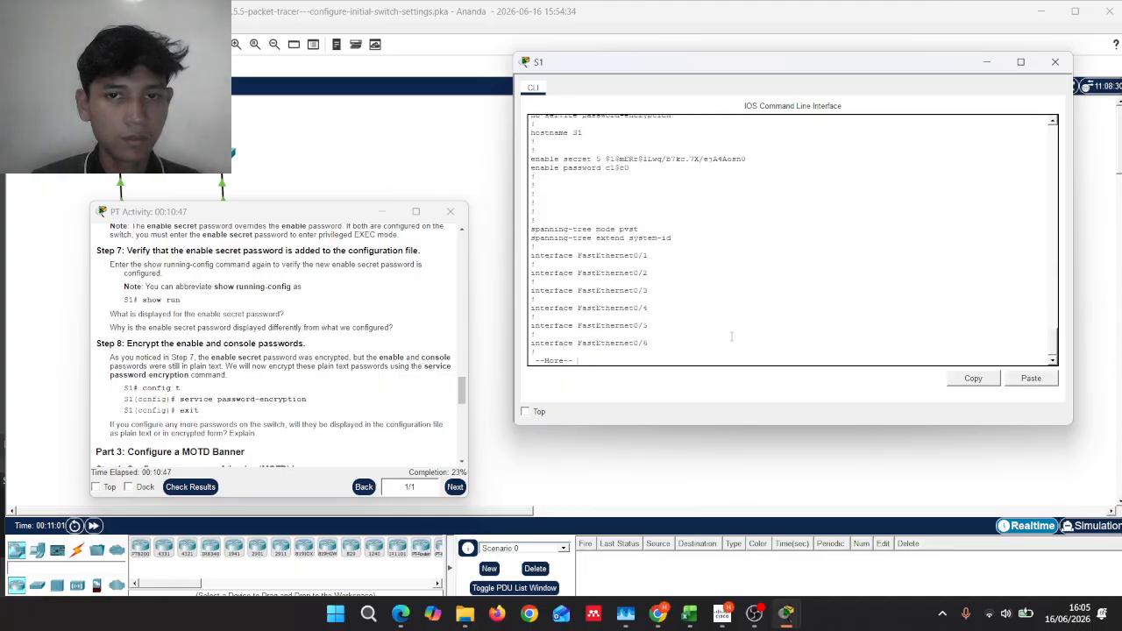
pyautogui.press('Return')
pyautogui.press('Return')
pyautogui.press('Return')
pyautogui.press('Return')
pyautogui.press('Return')
pyautogui.press('Return')
pyautogui.press('Return')
pyautogui.press('Return')
pyautogui.press('Return')
pyautogui.press('Return')
pyautogui.press('Return')
pyautogui.press('Return')
pyautogui.press('Return')
pyautogui.press('Return')
pyautogui.press('Return')
pyautogui.press('Return')
pyautogui.press('Return')
pyautogui.press('Return')
pyautogui.press('Return')
pyautogui.press('Return')
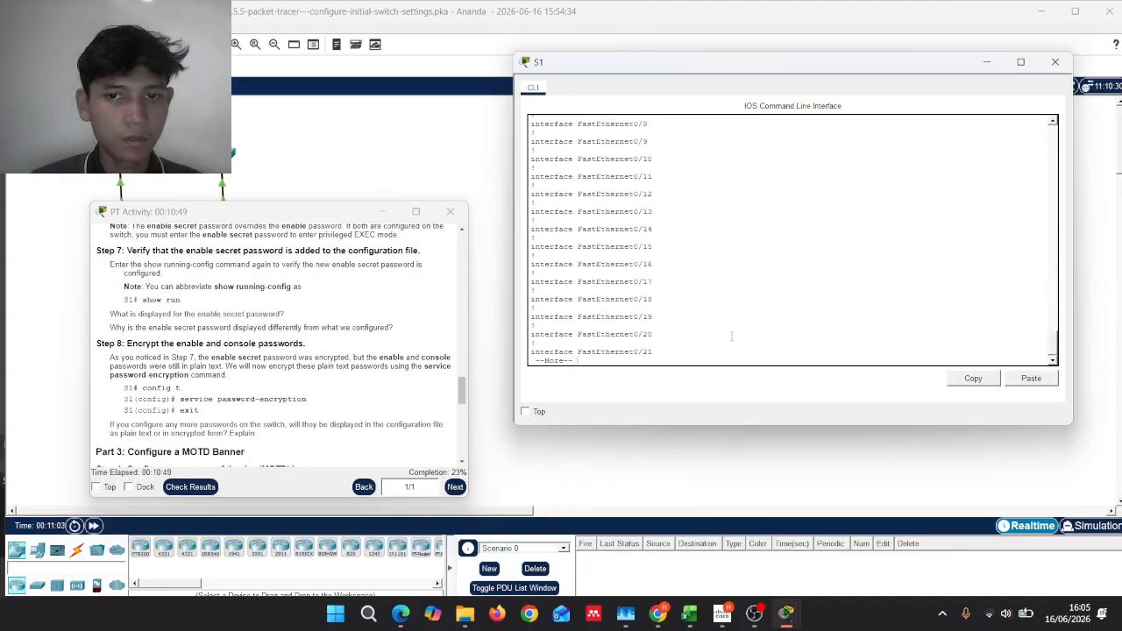
pyautogui.press('Return')
pyautogui.press('Return')
pyautogui.press('Return')
pyautogui.press('Return')
pyautogui.press('Return')
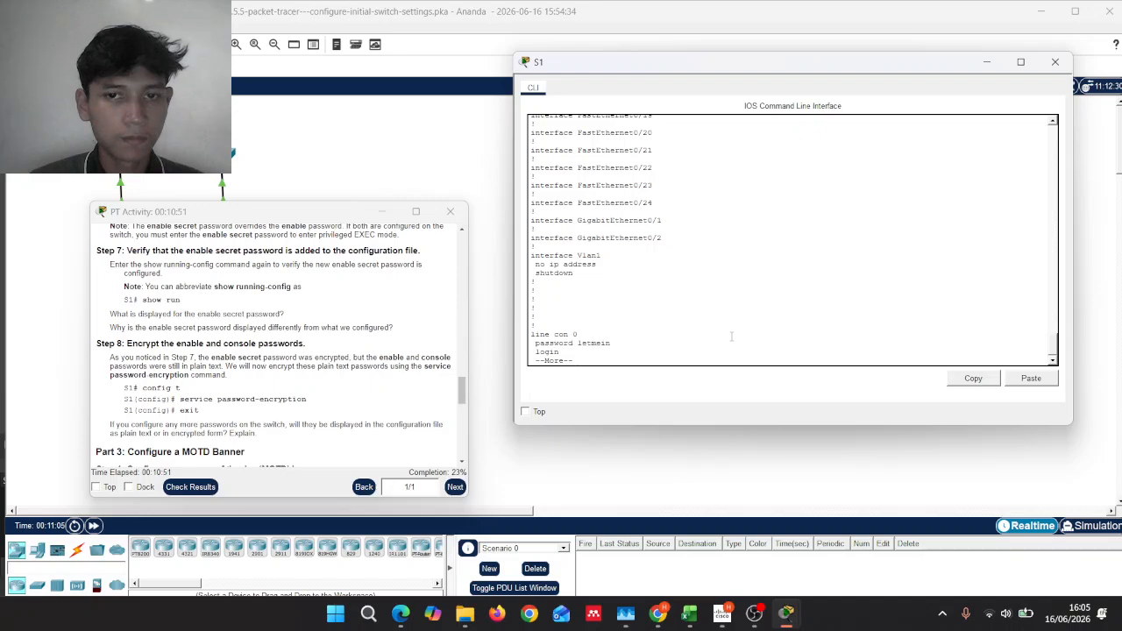
pyautogui.press('Return')
pyautogui.press('Return')
pyautogui.press('Return')
pyautogui.press('Return')
pyautogui.press('Return')
pyautogui.press('Return')
pyautogui.press('Return')
pyautogui.press('Return')
pyautogui.press('Return')
pyautogui.press('Return')
pyautogui.press('Return')
pyautogui.press('Return')
pyautogui.press('Return')
pyautogui.press('Return')
pyautogui.press('Return')
pyautogui.press('Return')
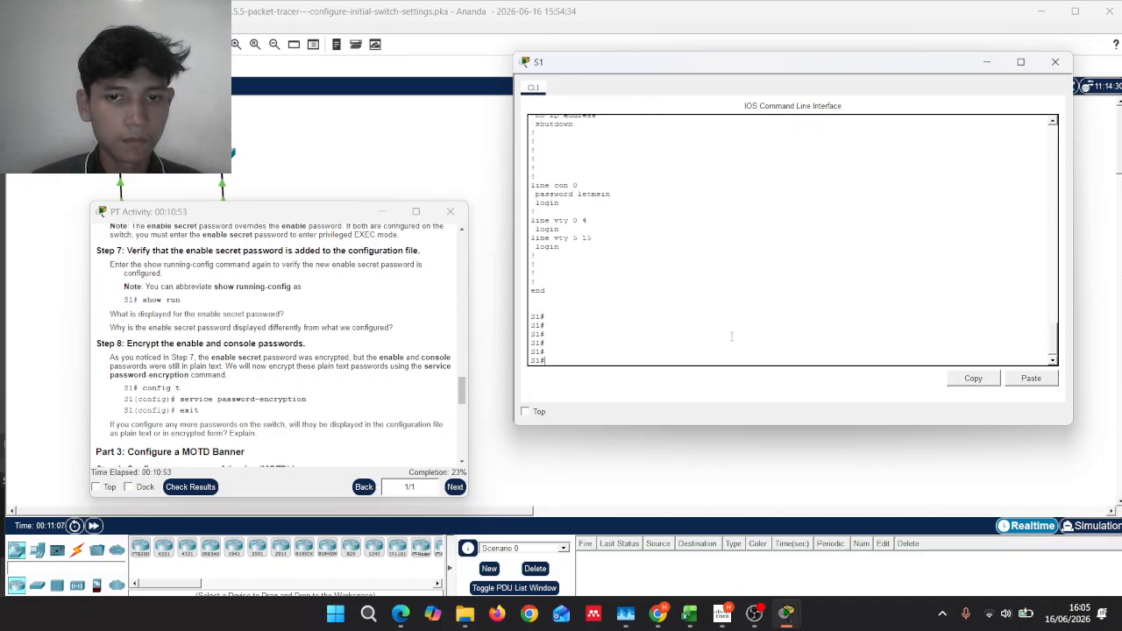
pyautogui.press('Return')
pyautogui.press('Return')
pyautogui.press('Return')
pyautogui.press('Return')
pyautogui.press('Return')
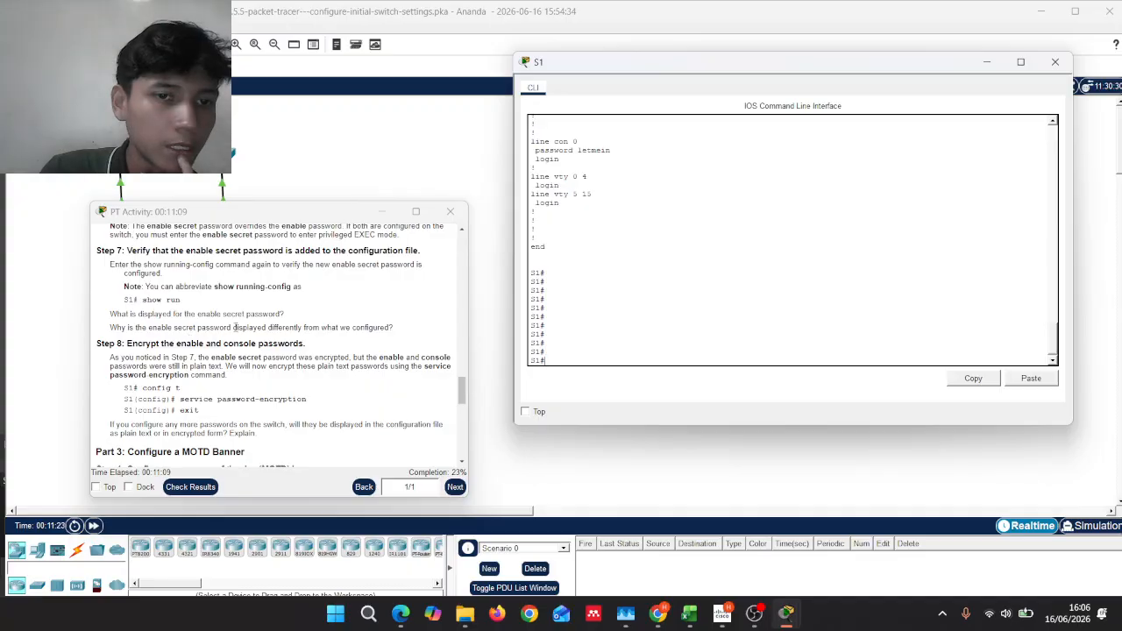
pyautogui.click(406, 332)
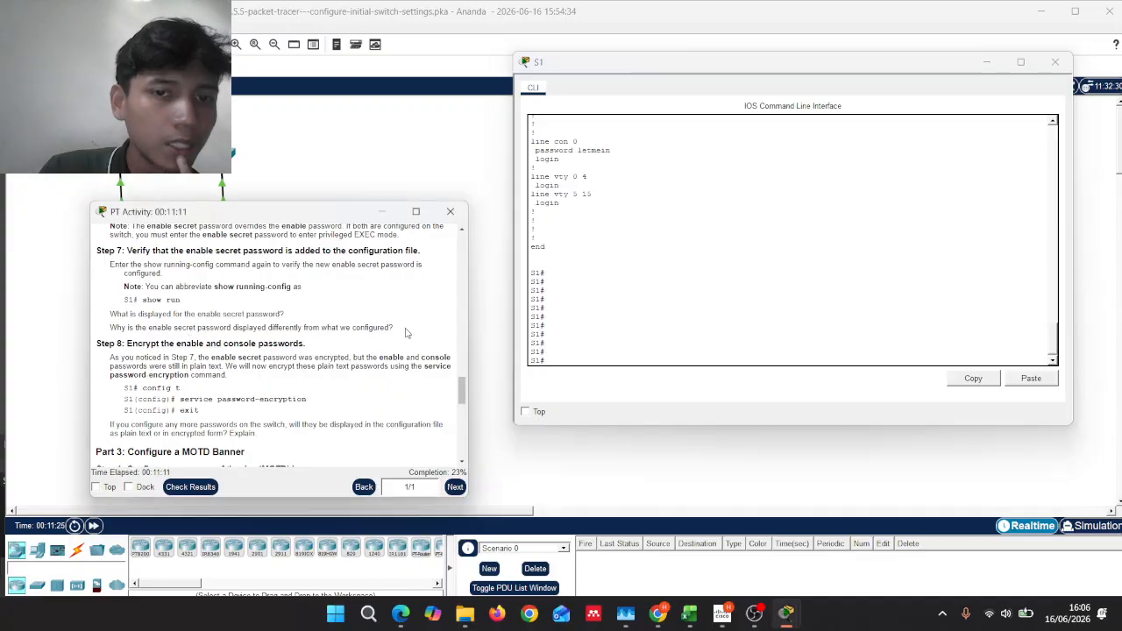
pyautogui.scroll(-2, 412, 326)
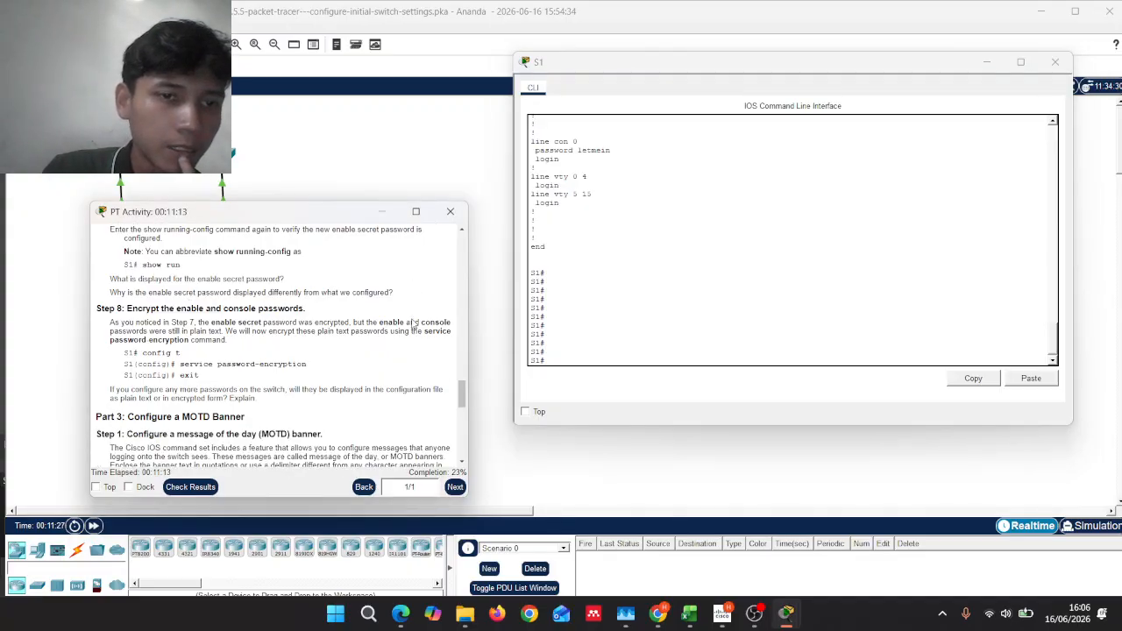
pyautogui.click(573, 351)
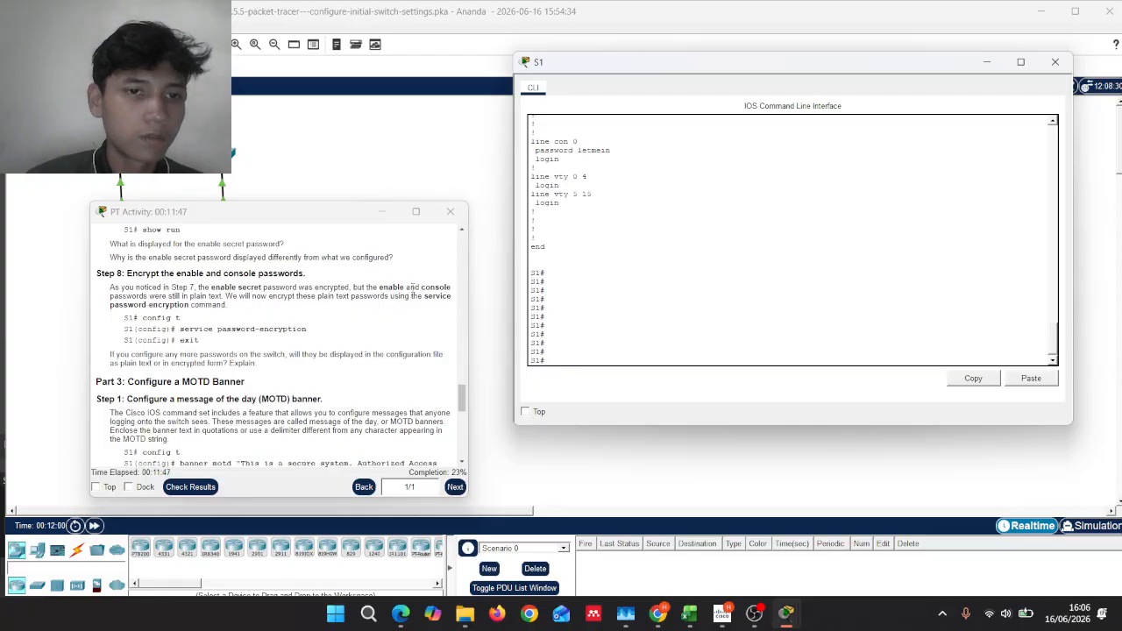
pyautogui.scroll(1, 274, 287)
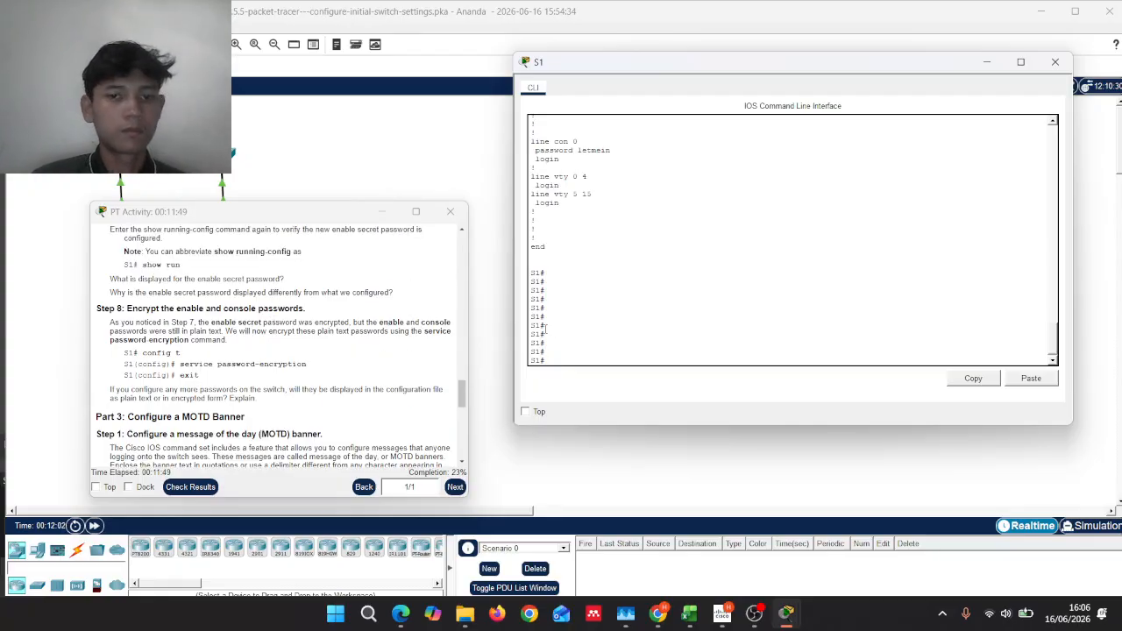
# Step: Enable service password-encryption in global config mode, then exit back to the S1# prompt
pyautogui.write('c')
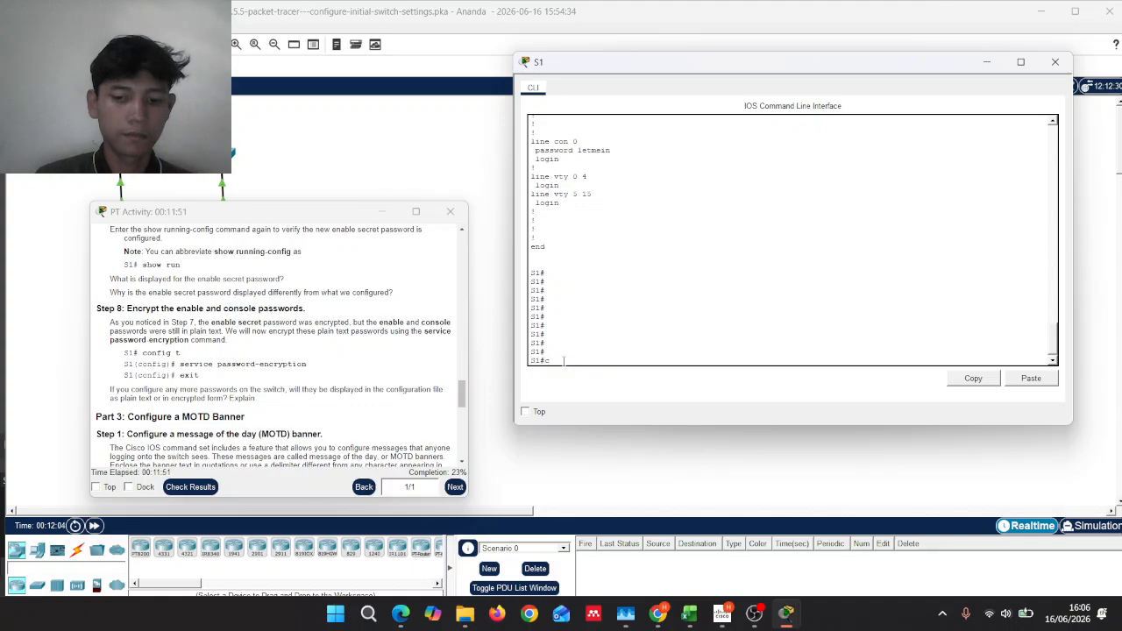
pyautogui.write('on fig t')
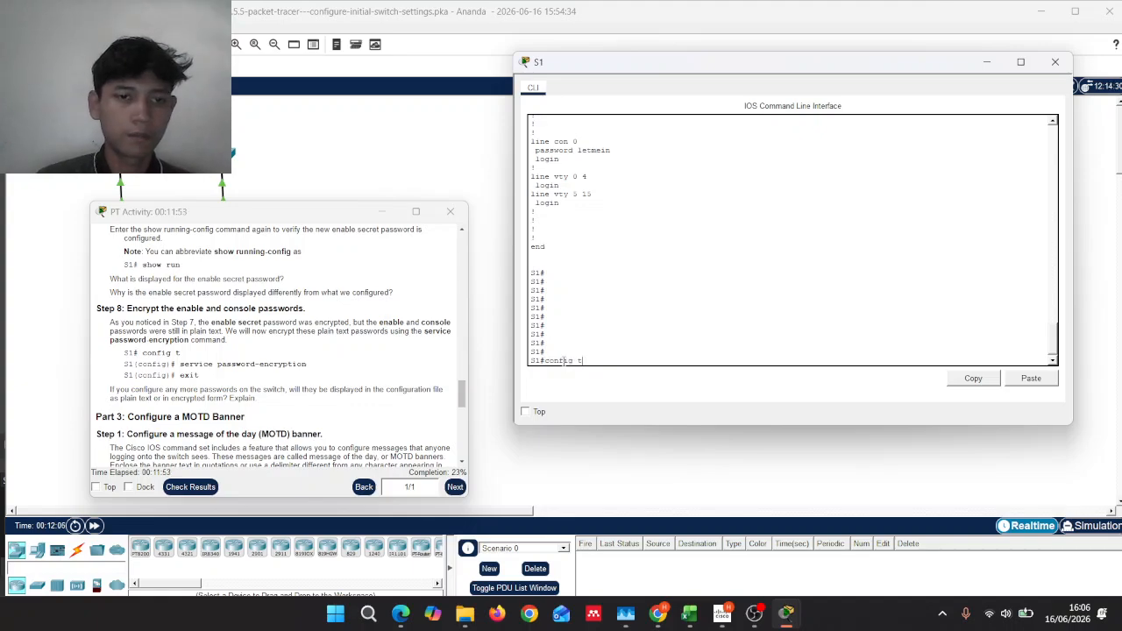
pyautogui.press('Return')
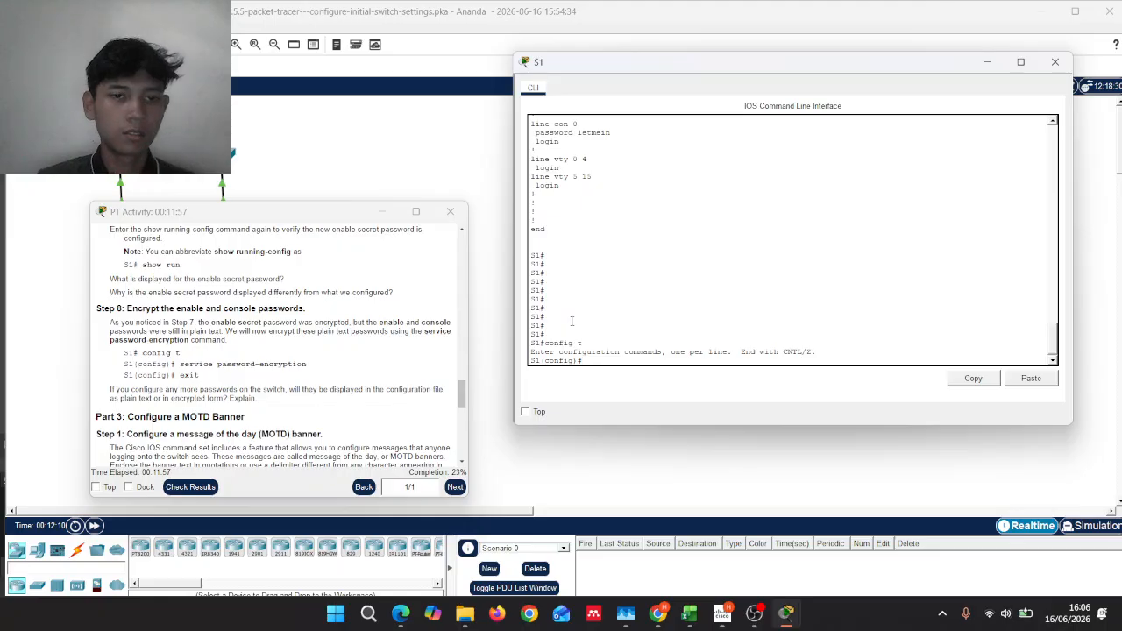
pyautogui.write('se')
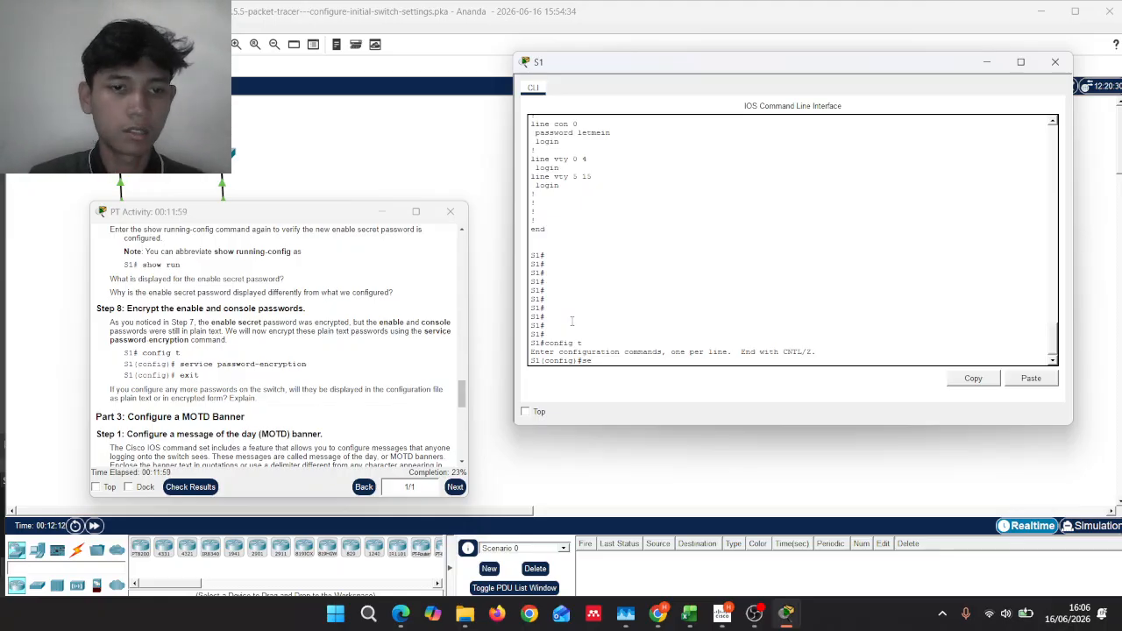
pyautogui.write('rvic')
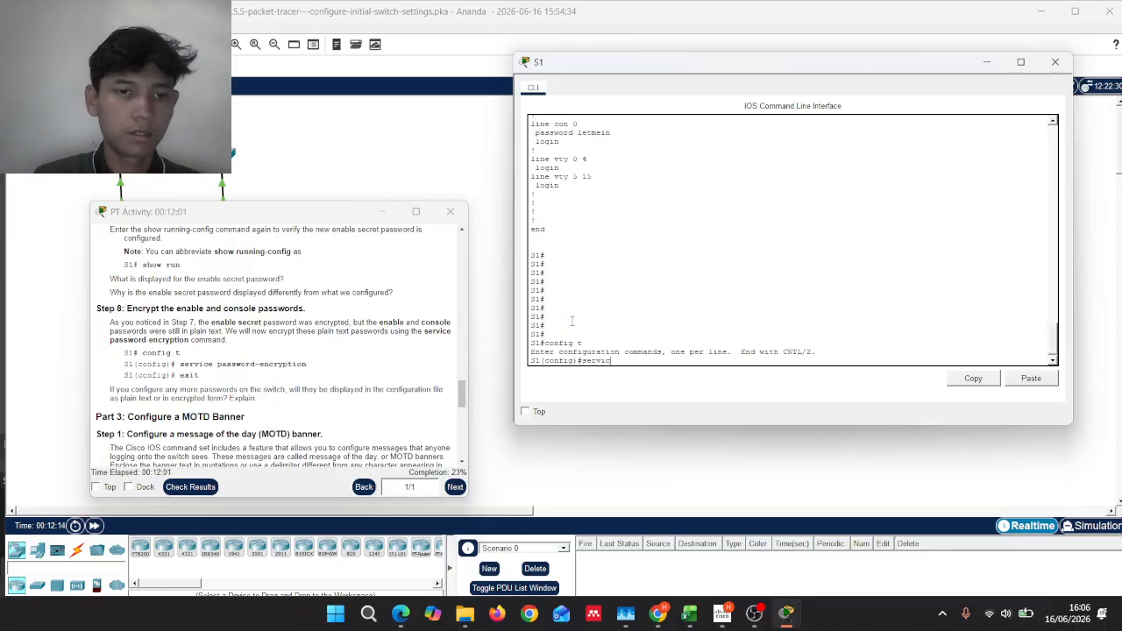
pyautogui.write('e pass')
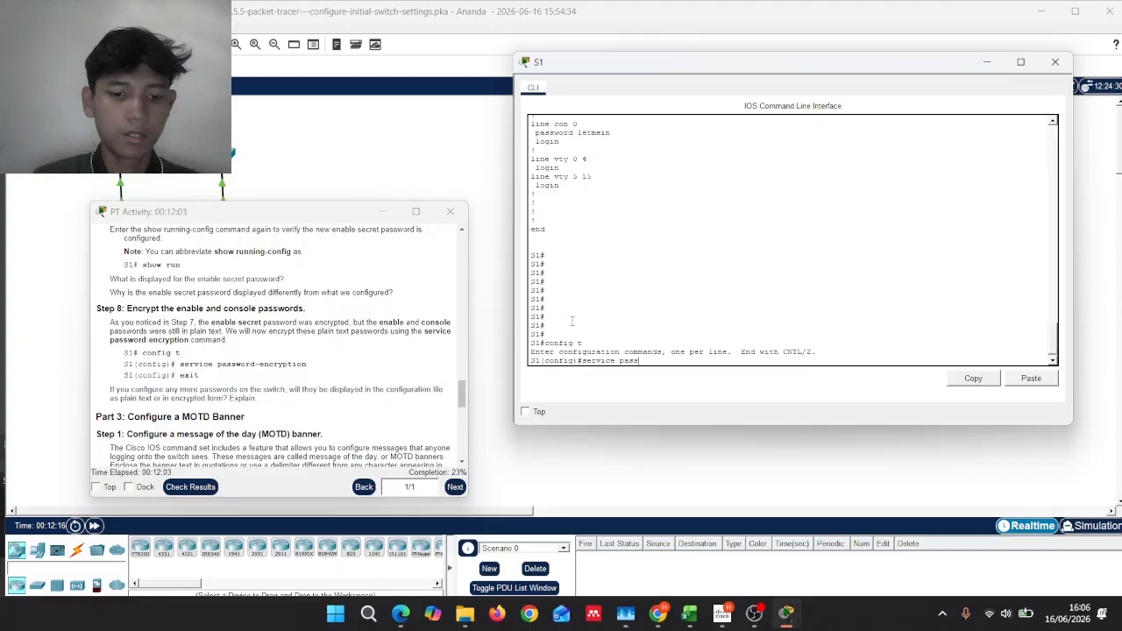
pyautogui.write('word')
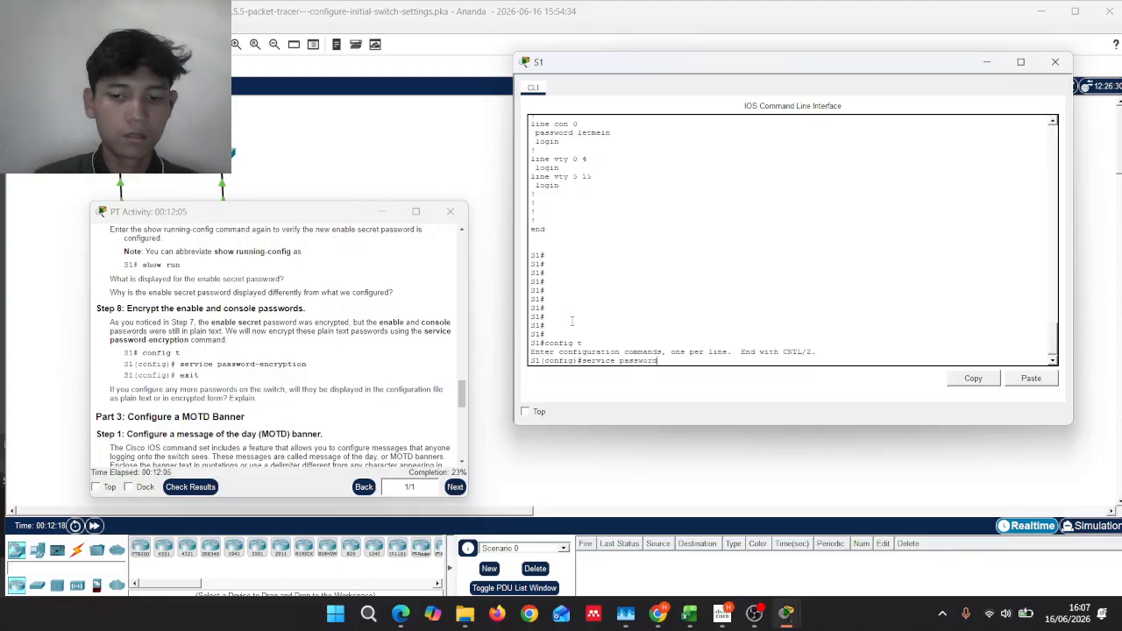
pyautogui.write('-en')
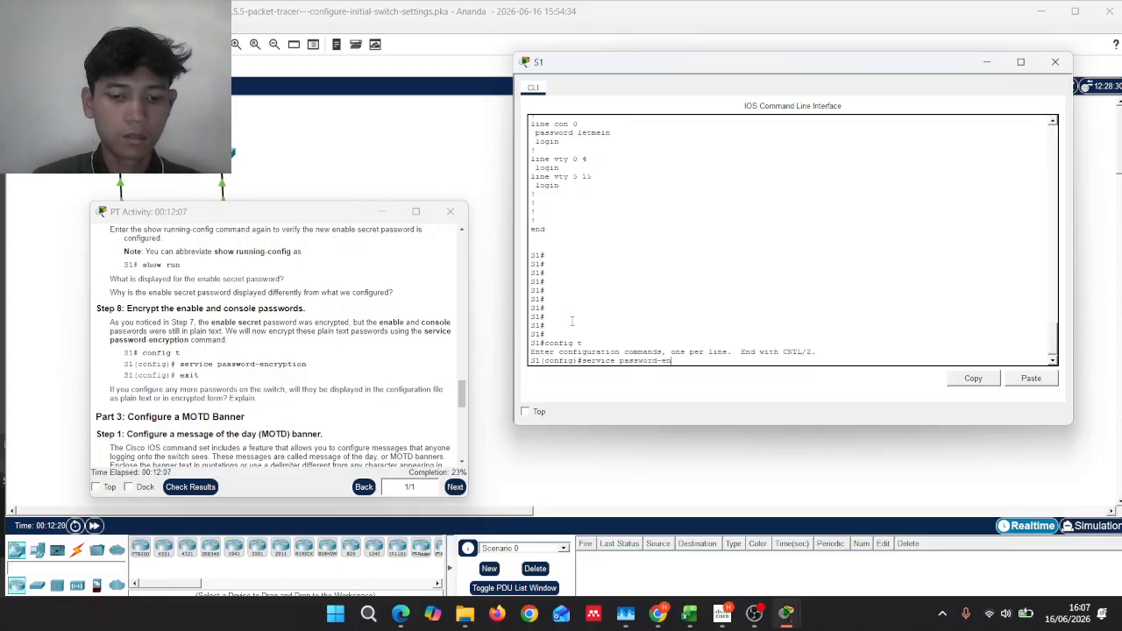
pyautogui.write('cr')
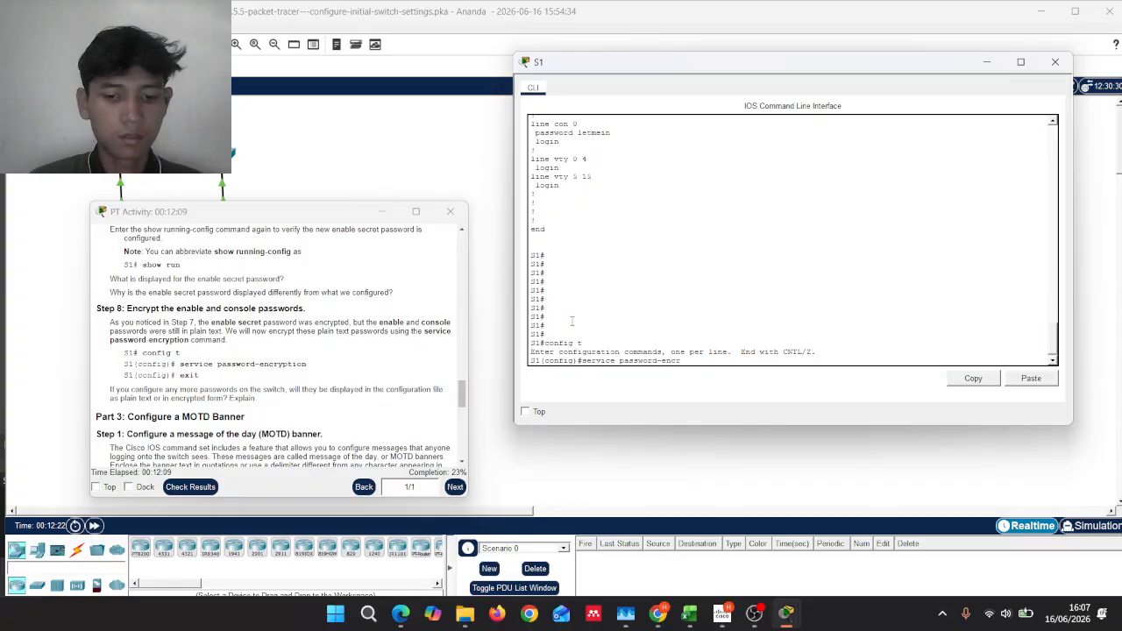
pyautogui.write('yptio')
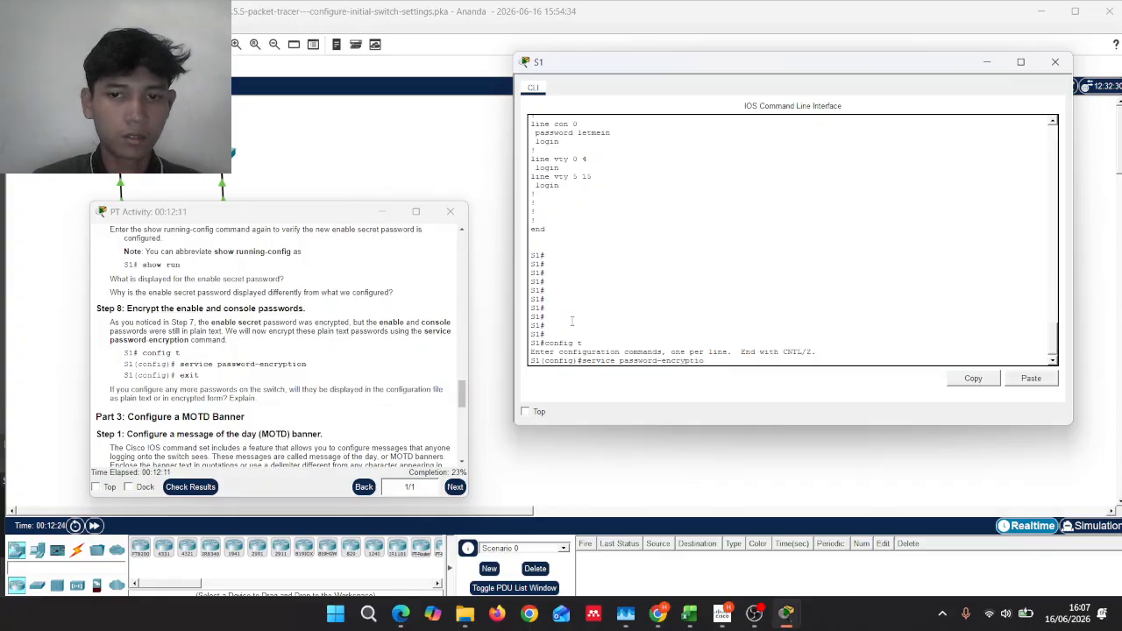
pyautogui.write('n')
pyautogui.press('Return')
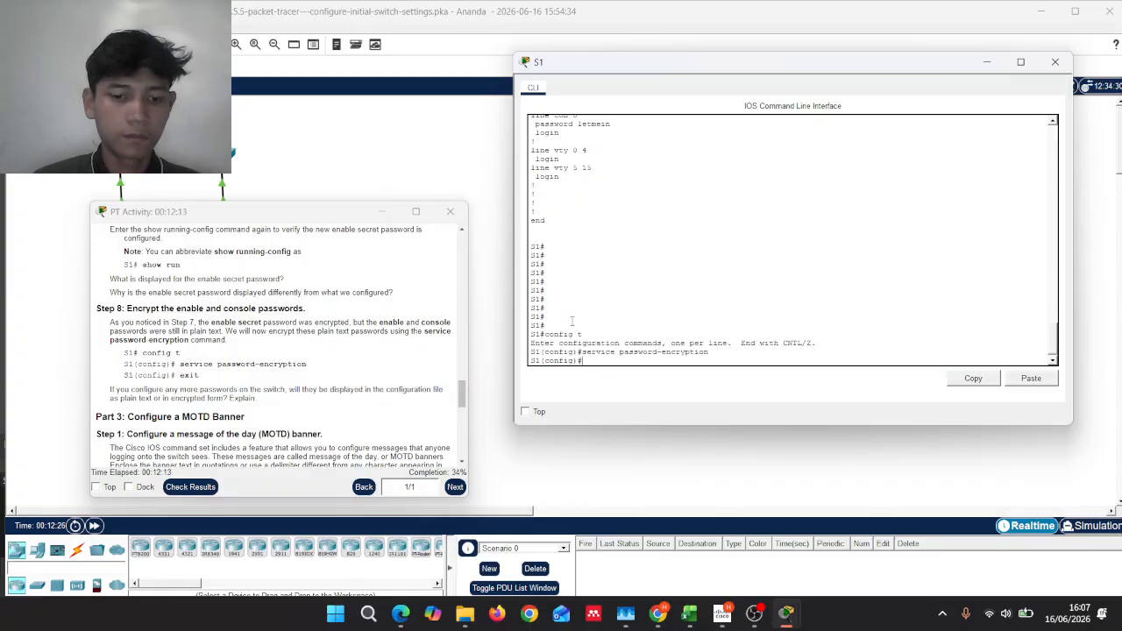
pyautogui.write('exit')
pyautogui.press('Return')
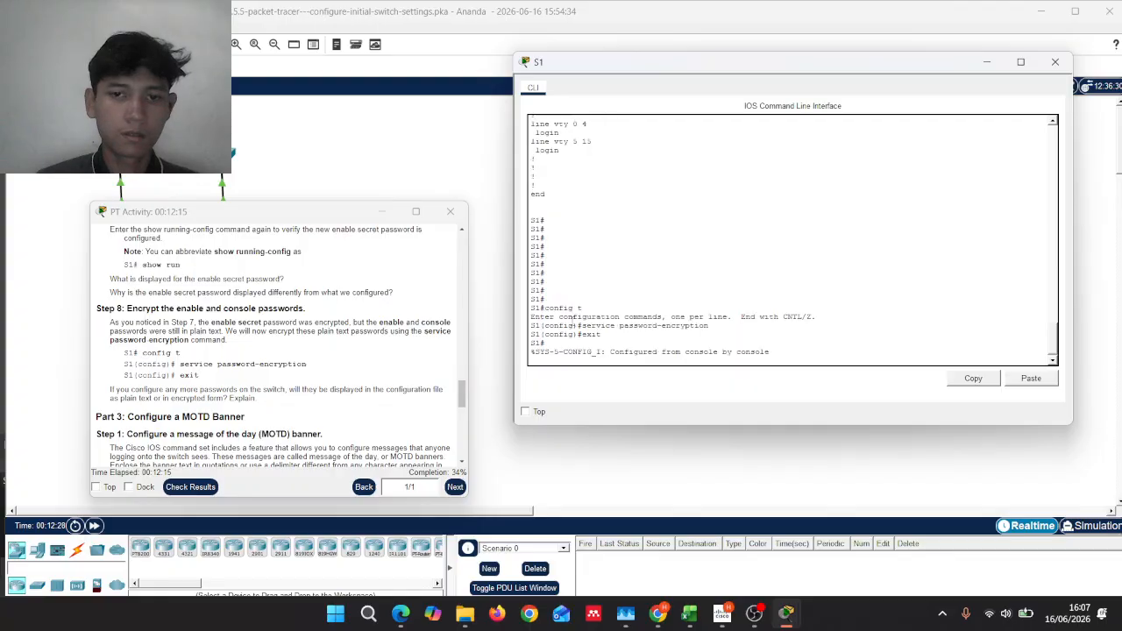
pyautogui.press('Return')
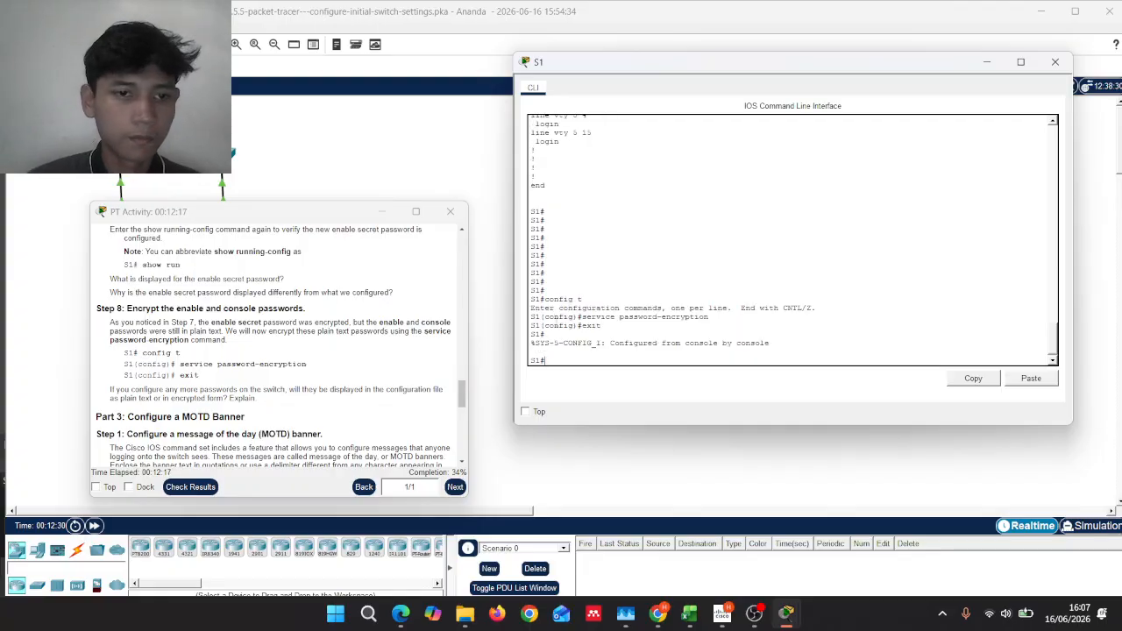
# Step: Scroll the instructions to Part 3 Step 1 (MOTD banner) and refresh the S1 prompt
pyautogui.scroll(-1, 376, 405)
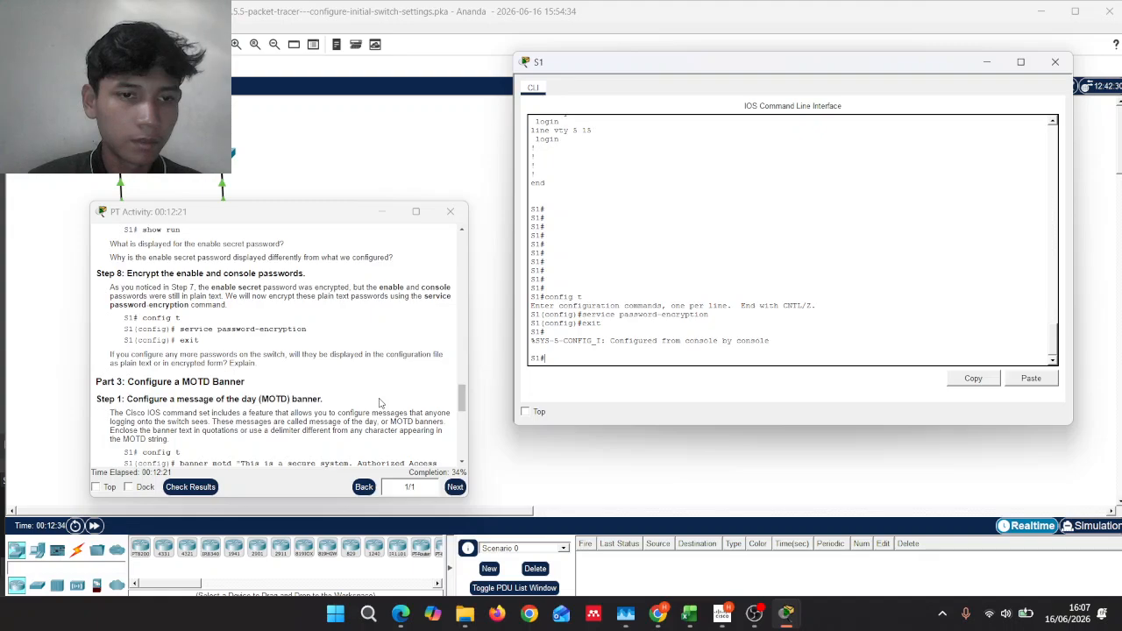
pyautogui.scroll(-1, 379, 403)
pyautogui.scroll(-3, 380, 402)
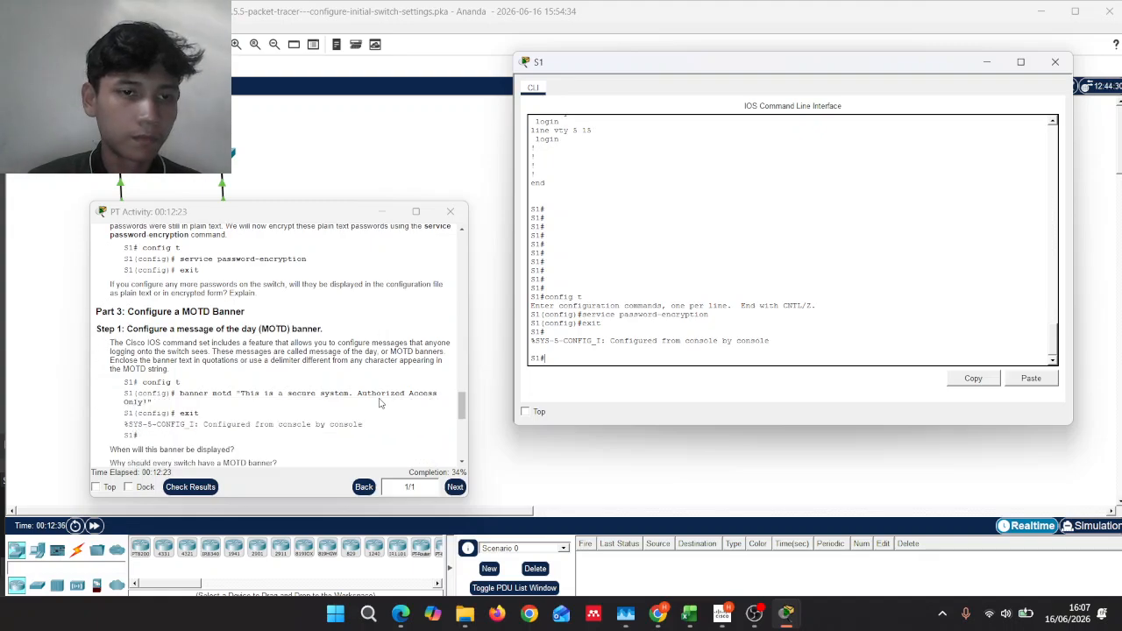
pyautogui.scroll(7, 379, 402)
pyautogui.scroll(-4, 379, 402)
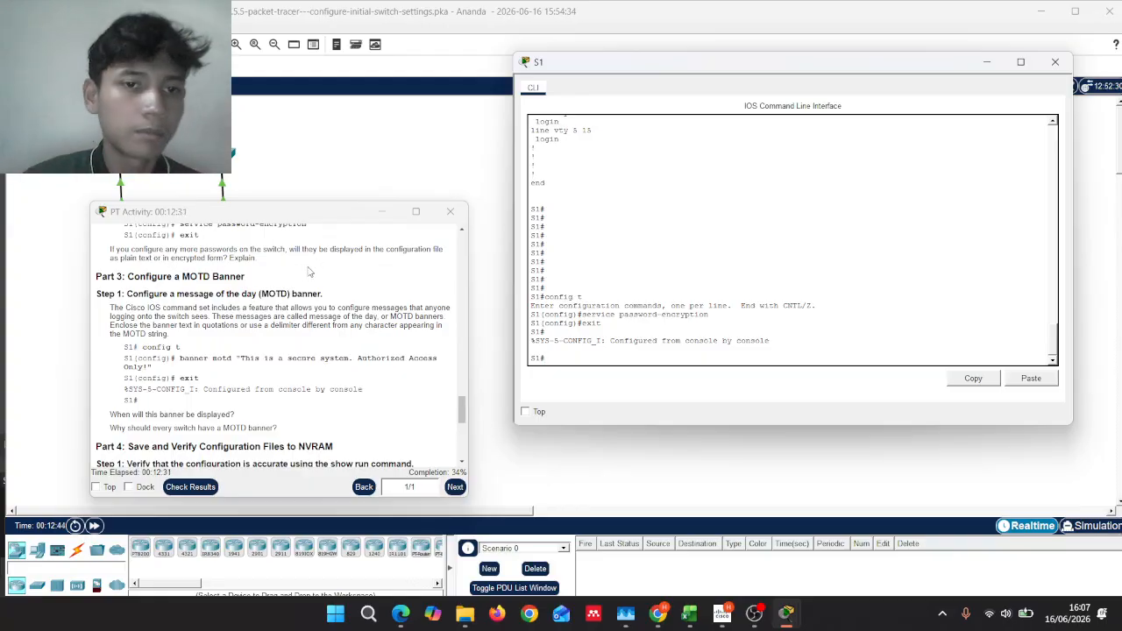
pyautogui.press('Return')
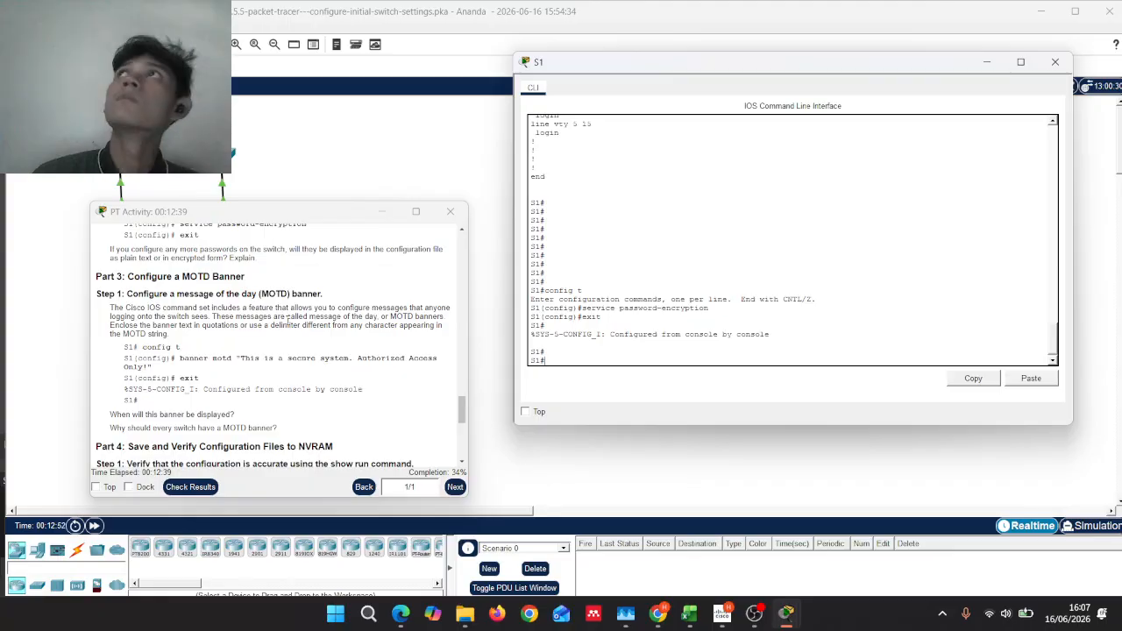
pyautogui.click(763, 612)
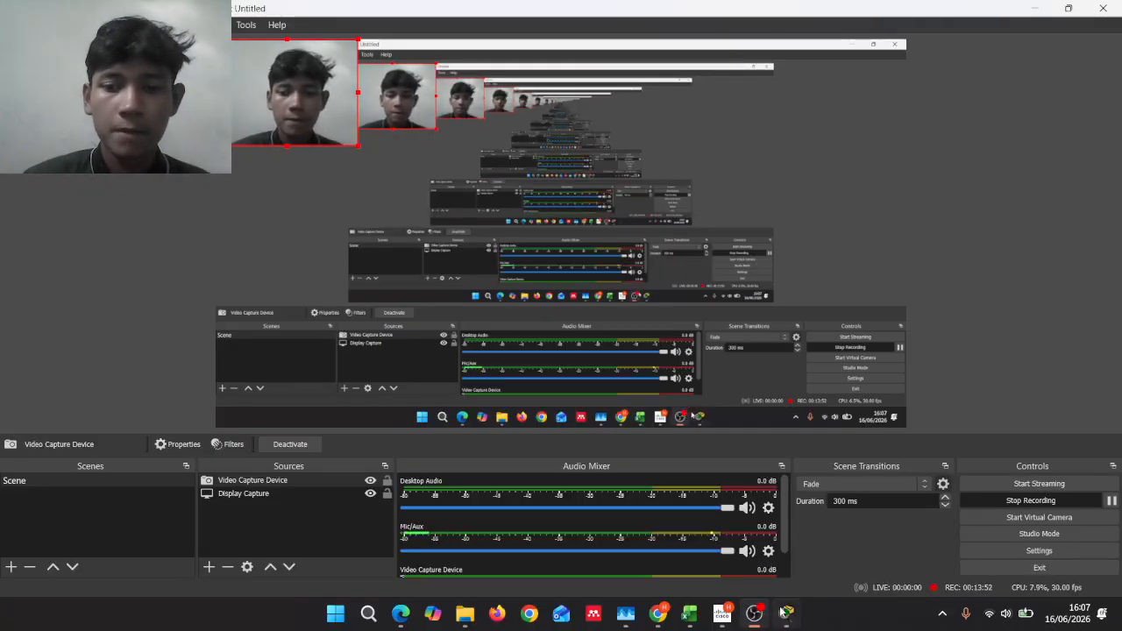
pyautogui.moveTo(786, 612)
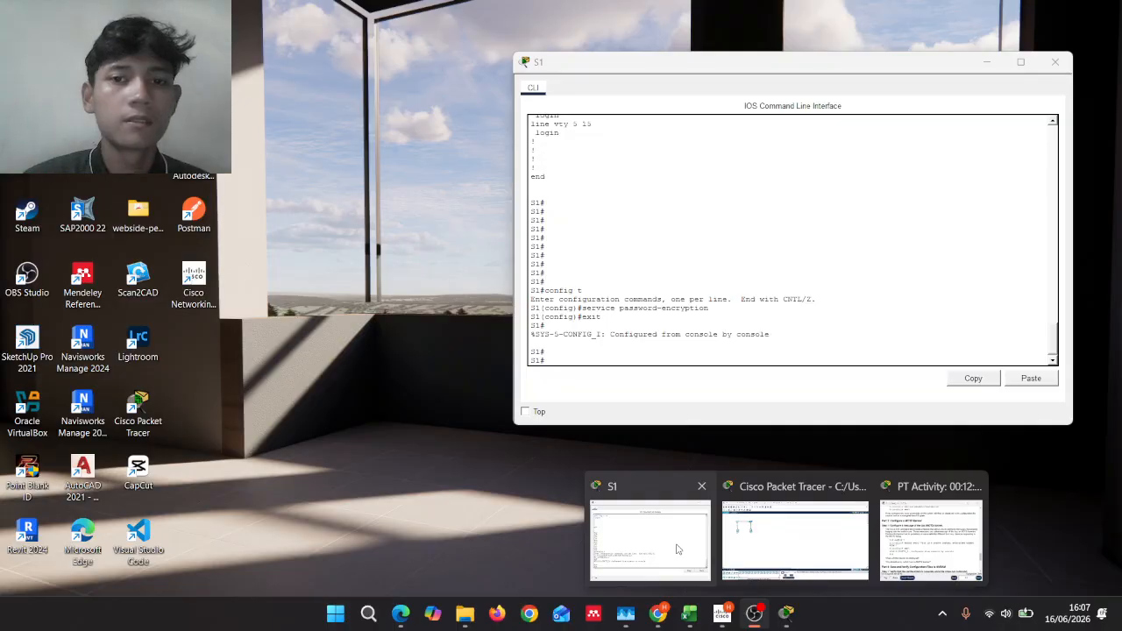
pyautogui.click(678, 550)
pyautogui.moveTo(786, 611)
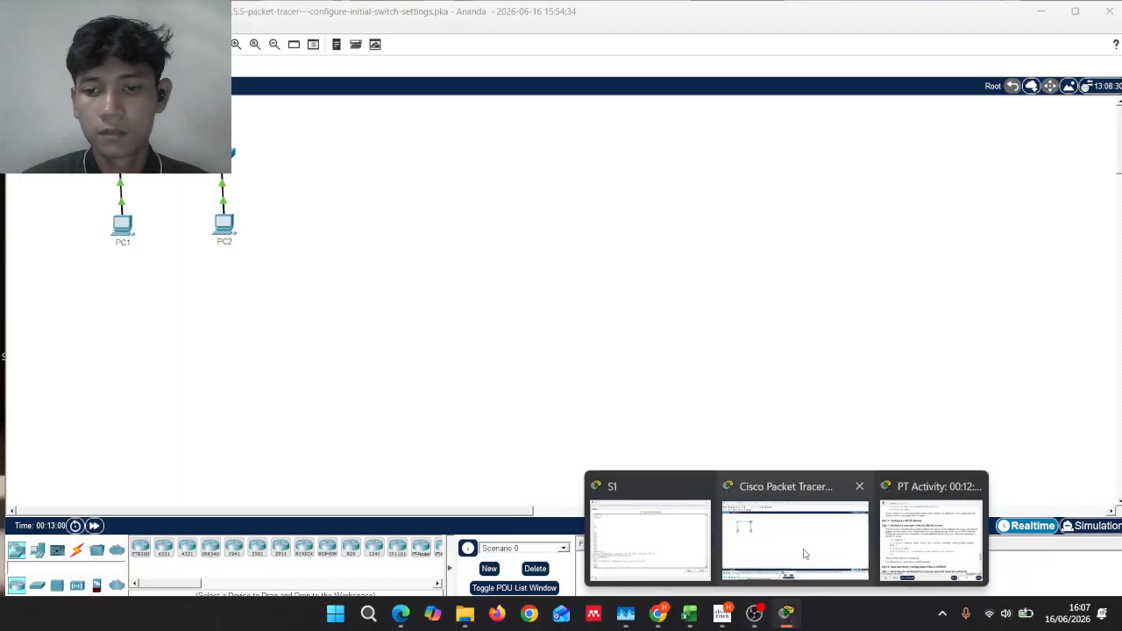
pyautogui.click(795, 552)
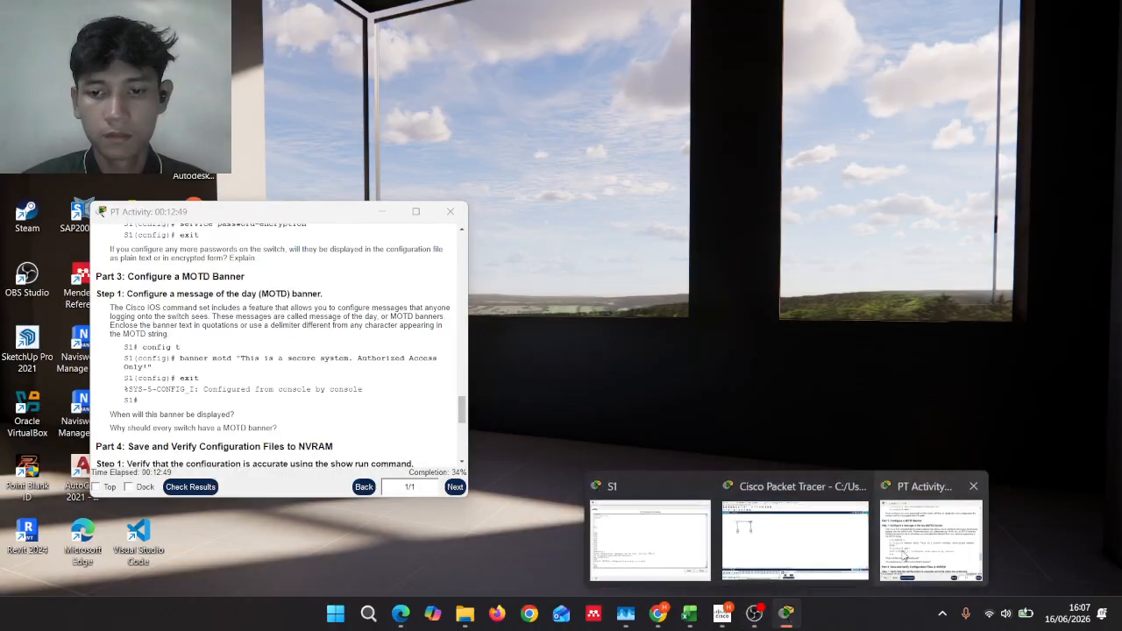
pyautogui.click(1052, 561)
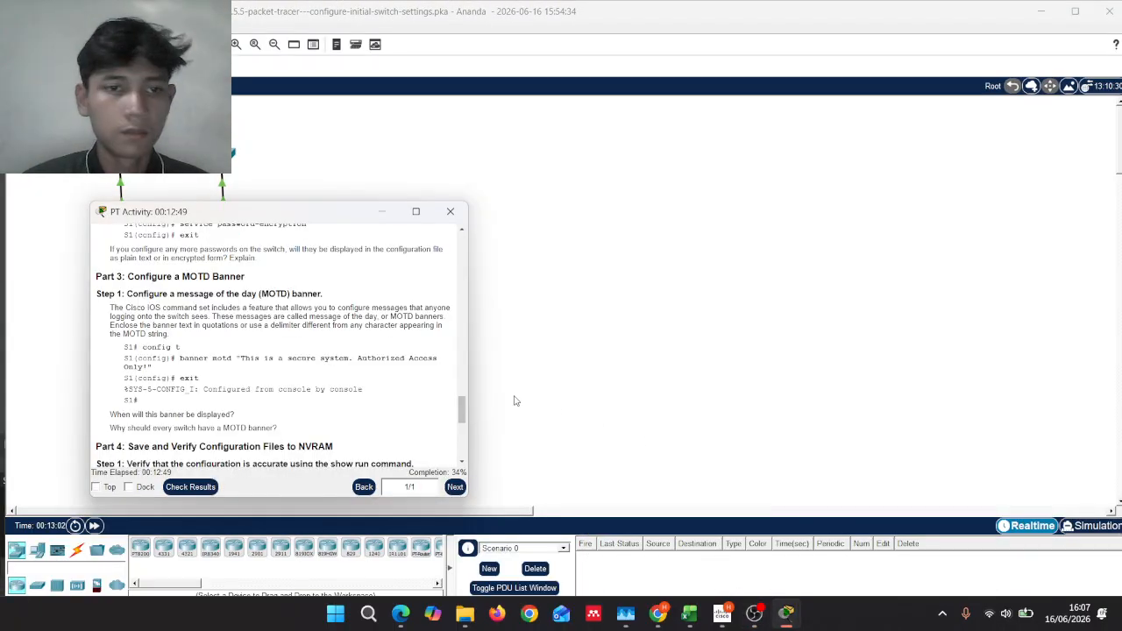
pyautogui.moveTo(793, 612)
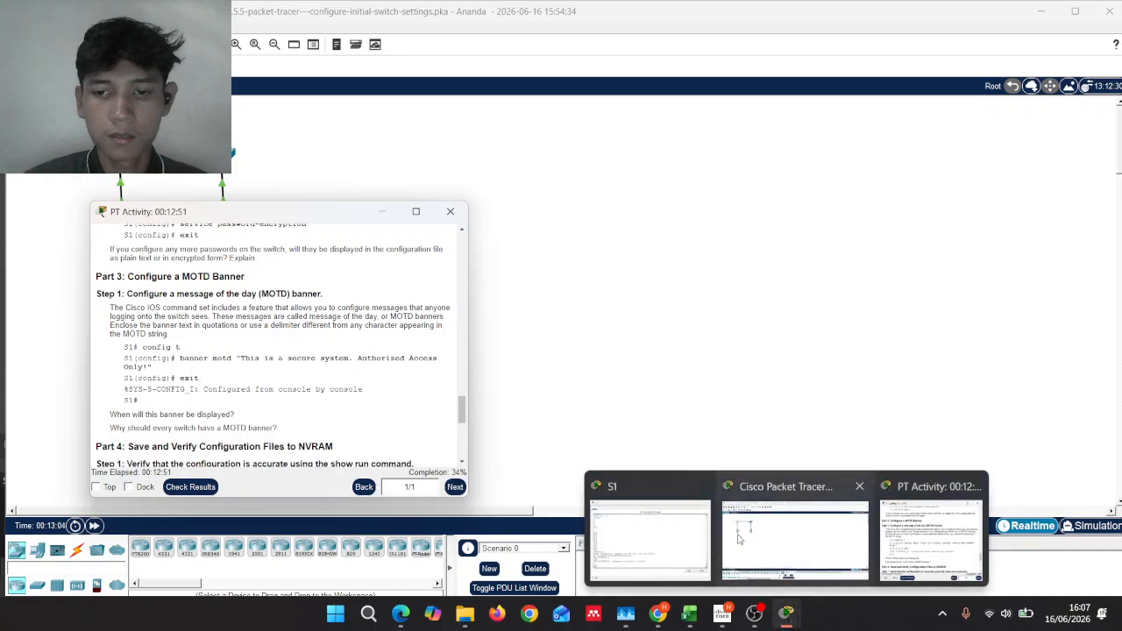
pyautogui.click(644, 542)
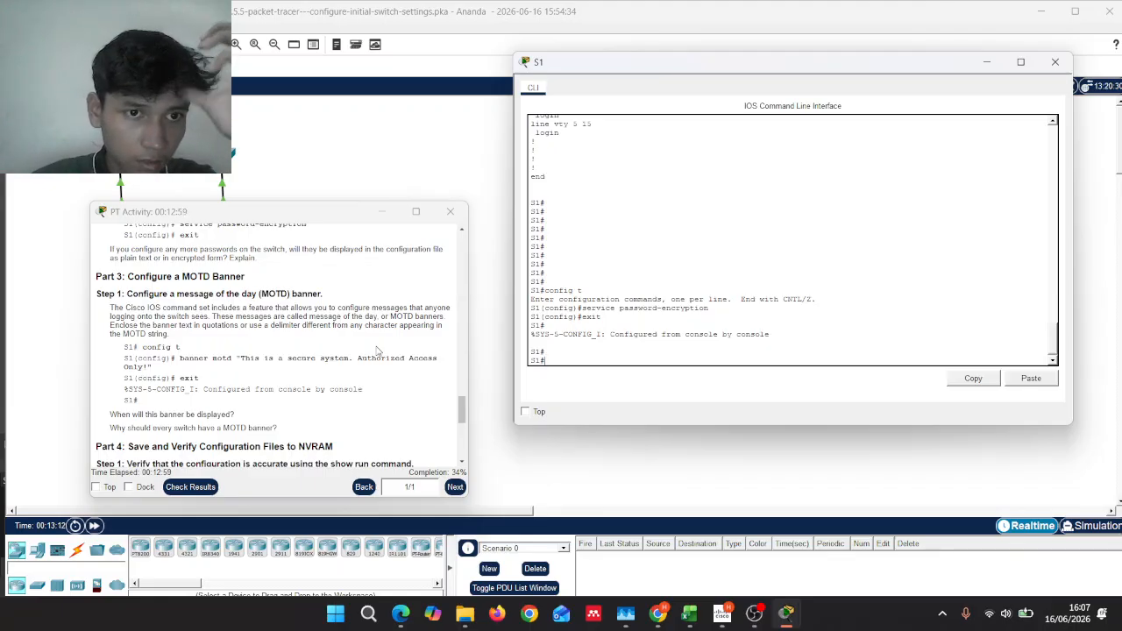
pyautogui.scroll(1, 379, 351)
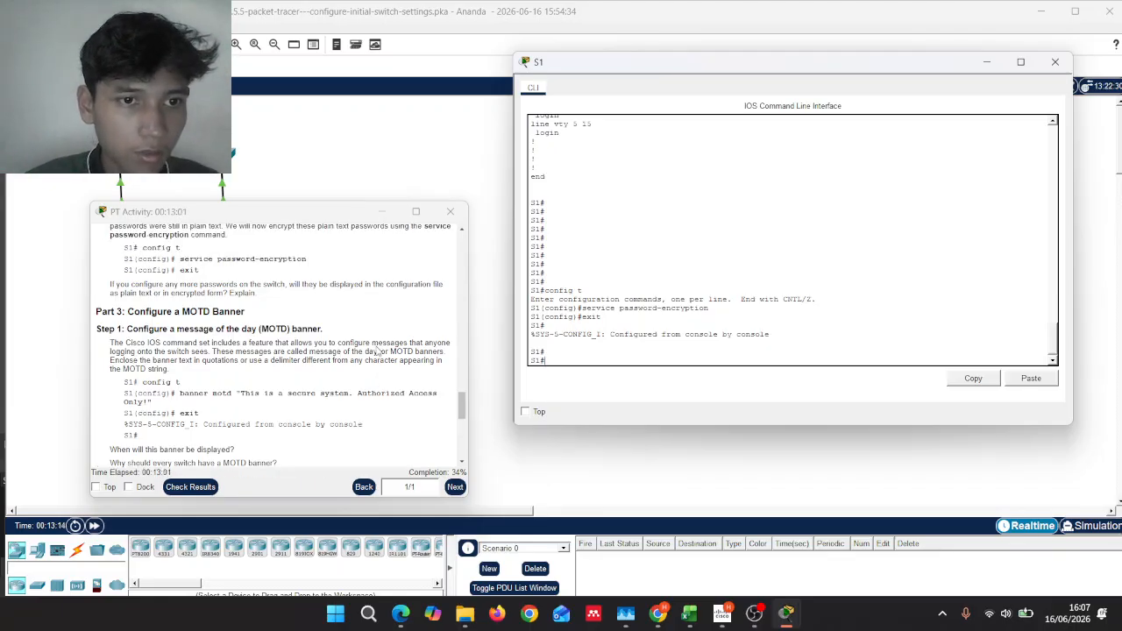
# Step: Enter config t on S1 and start typing banner motd "This is a secure...", correcting typos
pyautogui.scroll(-1, 378, 350)
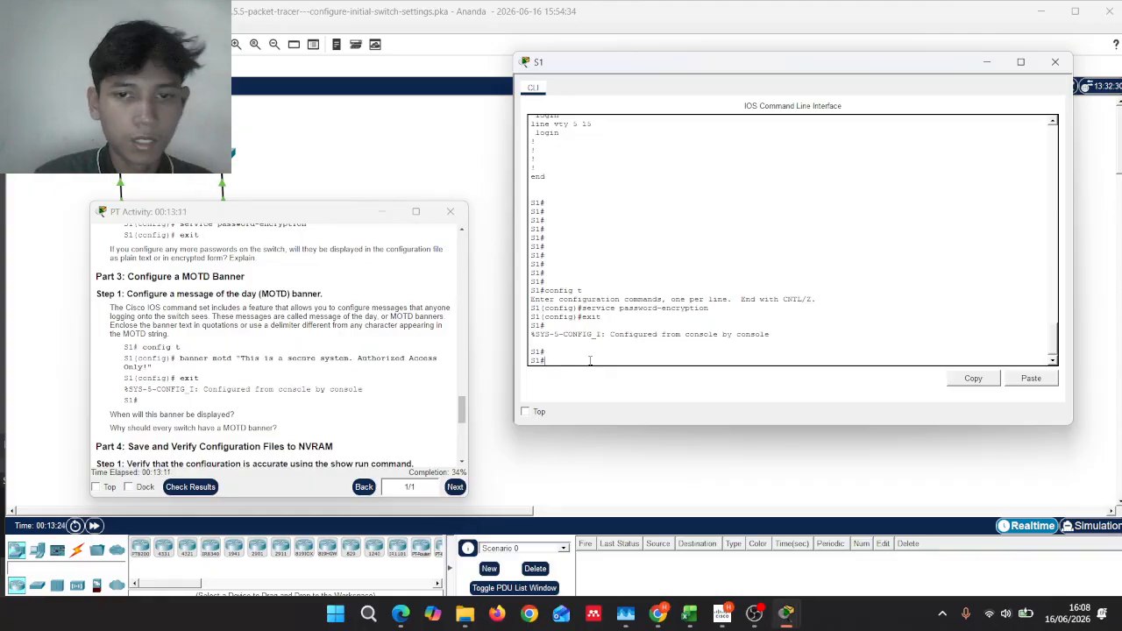
pyautogui.write('co')
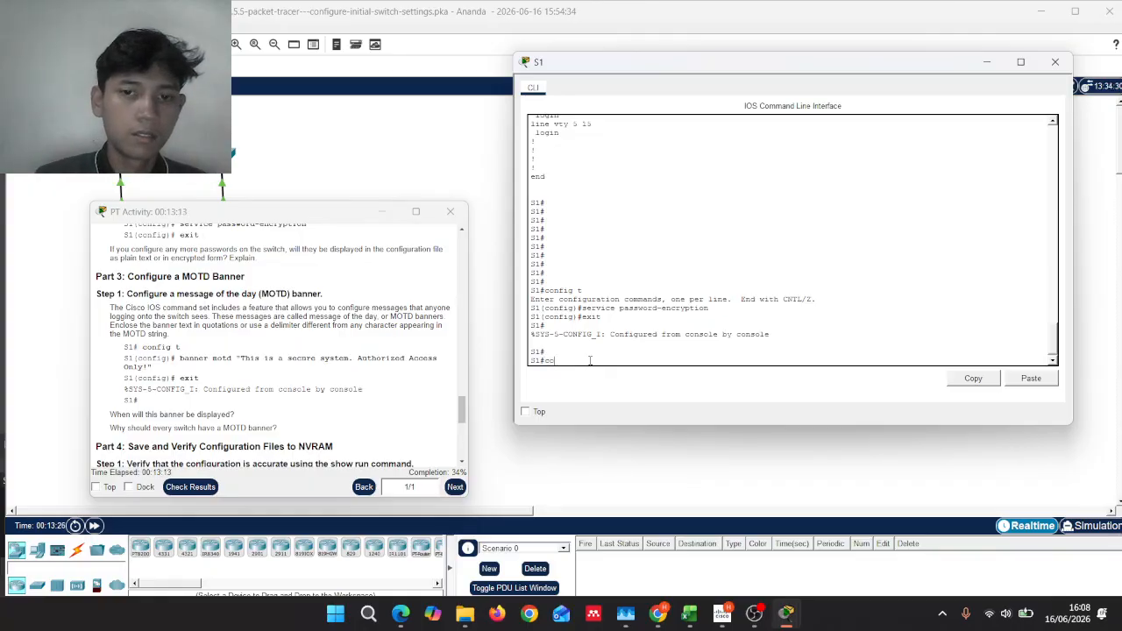
pyautogui.write('nfi')
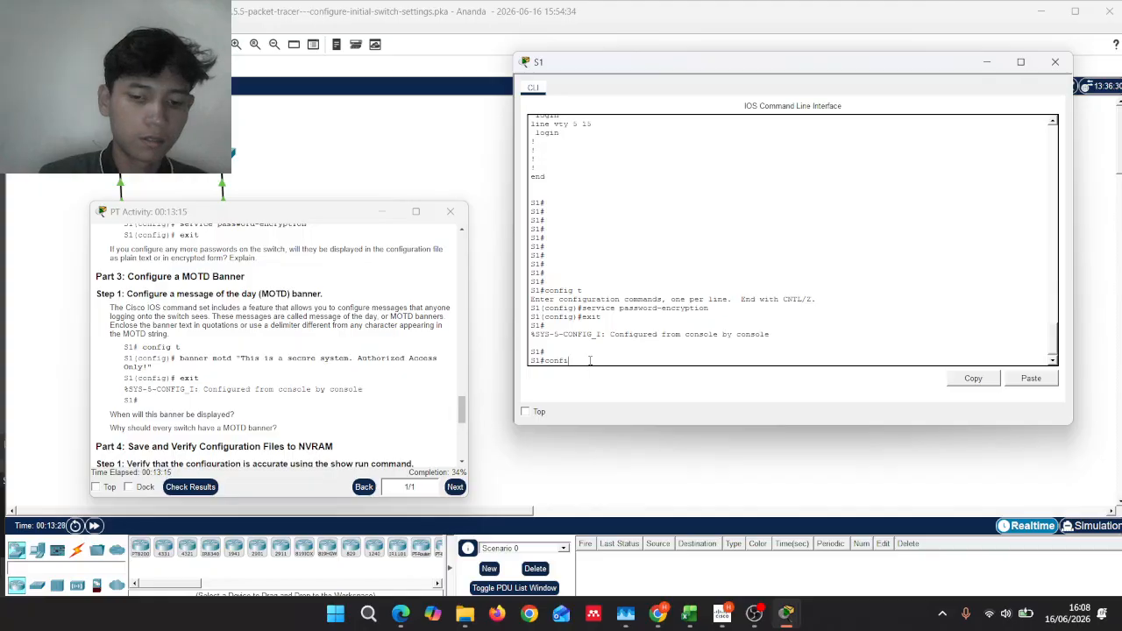
pyautogui.write('g t')
pyautogui.press('Return')
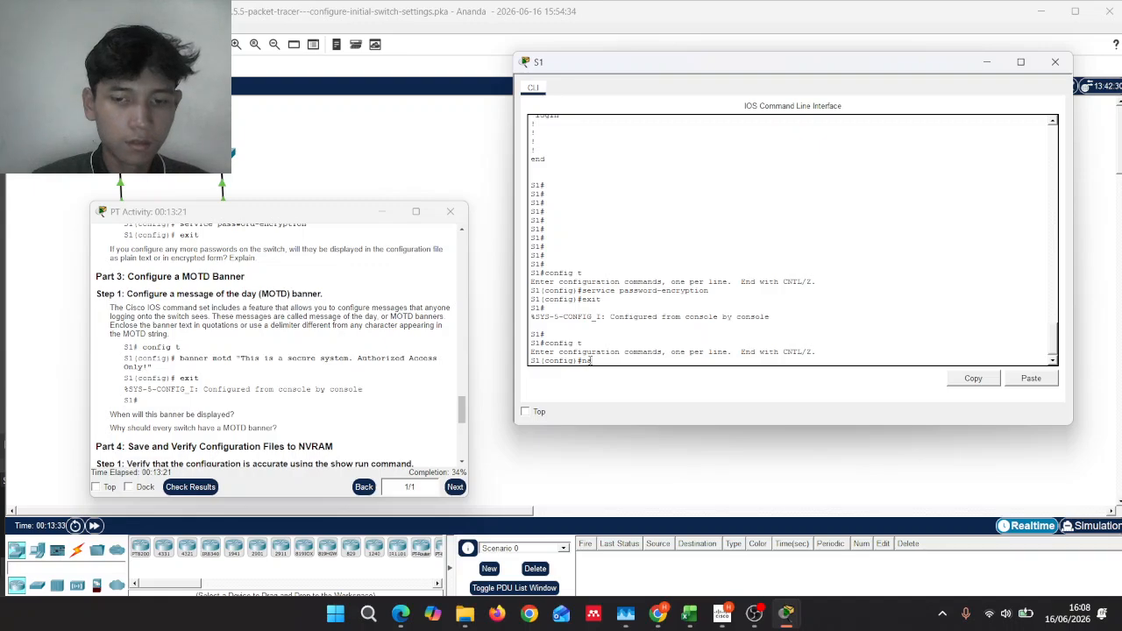
pyautogui.press('BackSpace')
pyautogui.press('BackSpace')
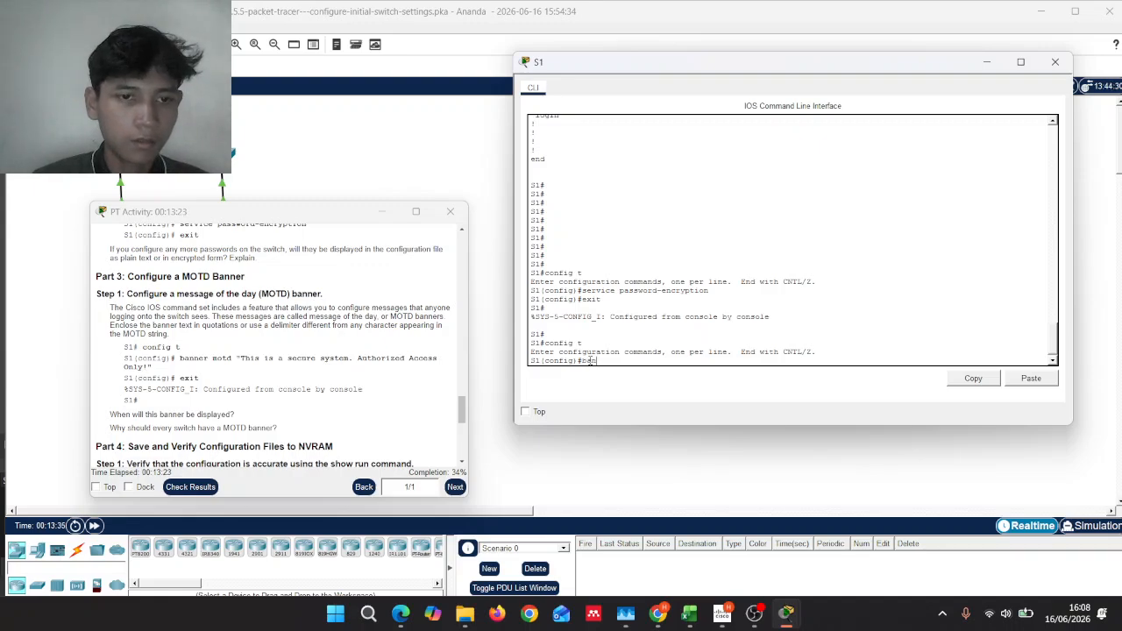
pyautogui.write('ner m')
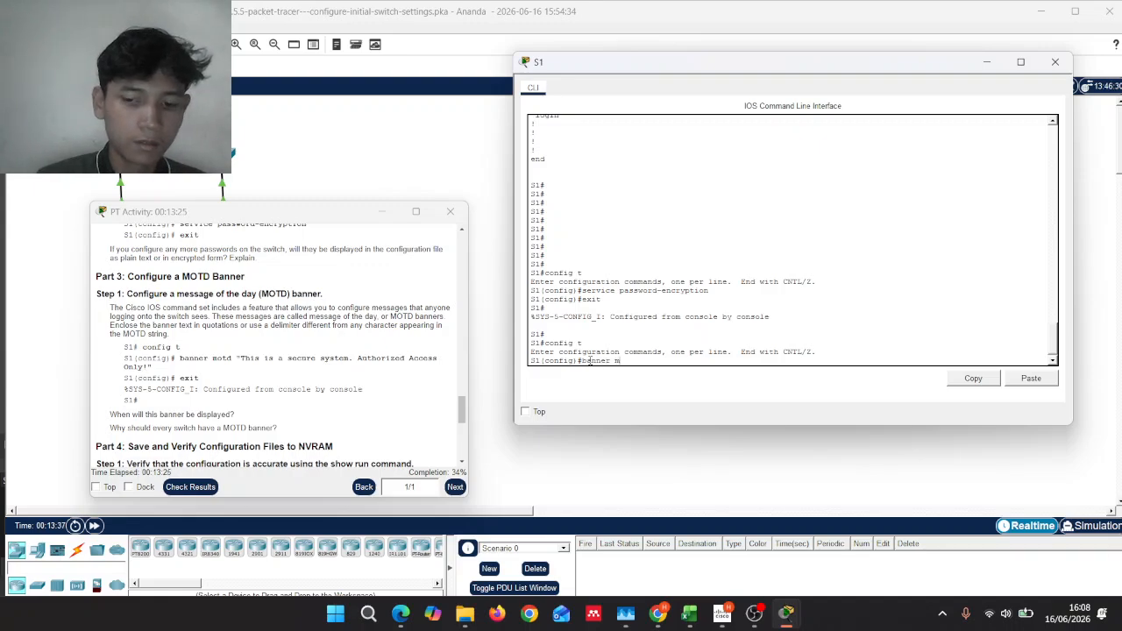
pyautogui.write('otd')
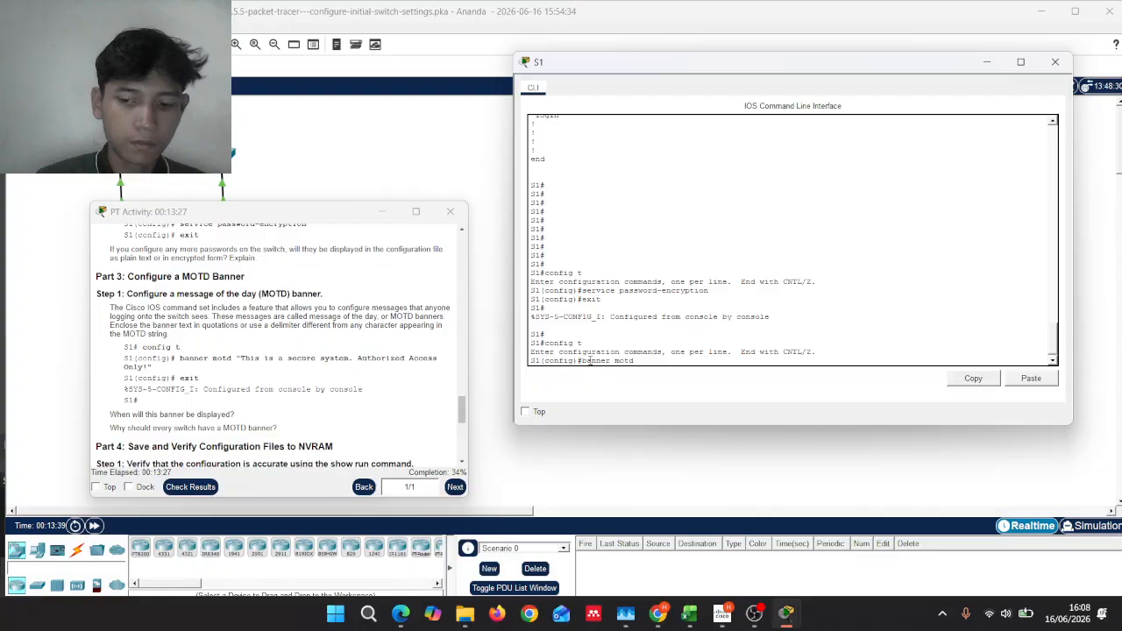
pyautogui.write(' "Thi')
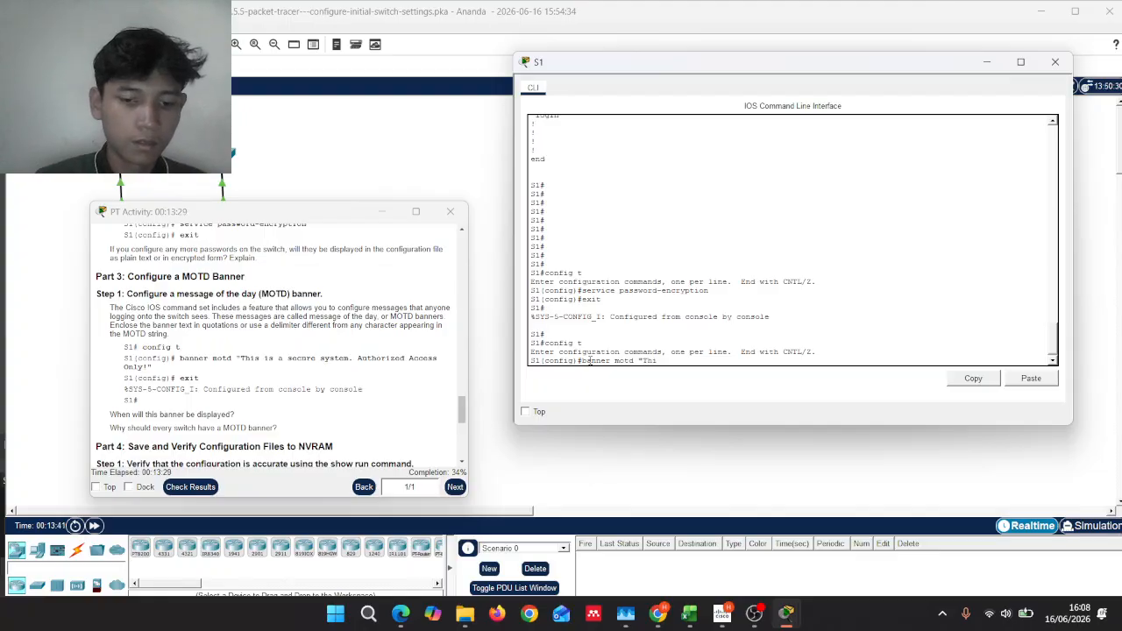
pyautogui.write('s is ')
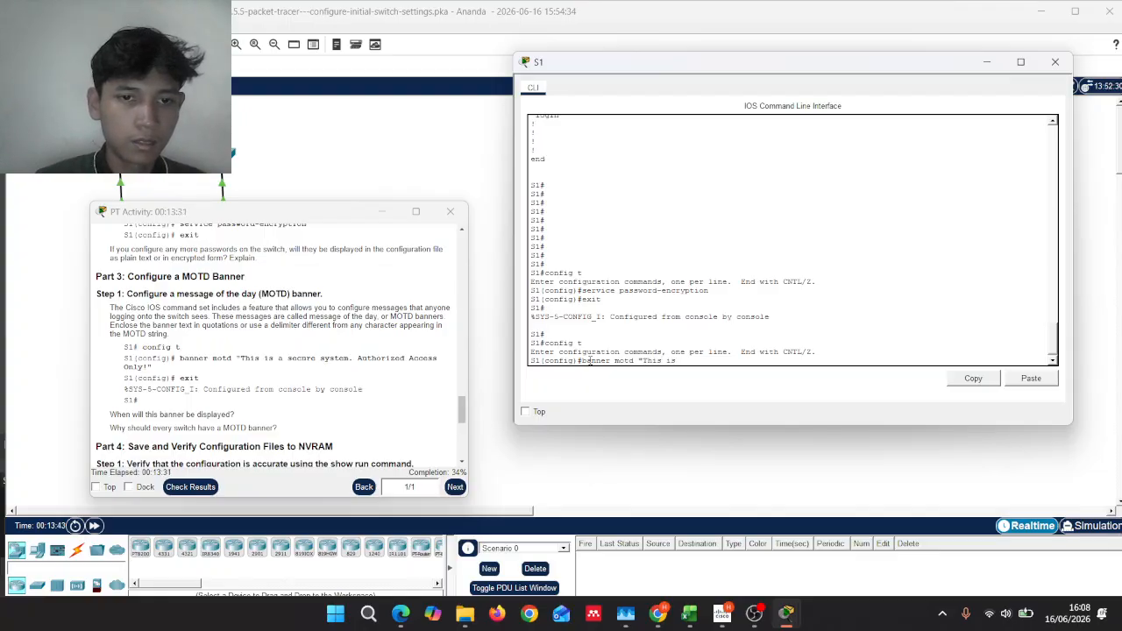
pyautogui.write('a')
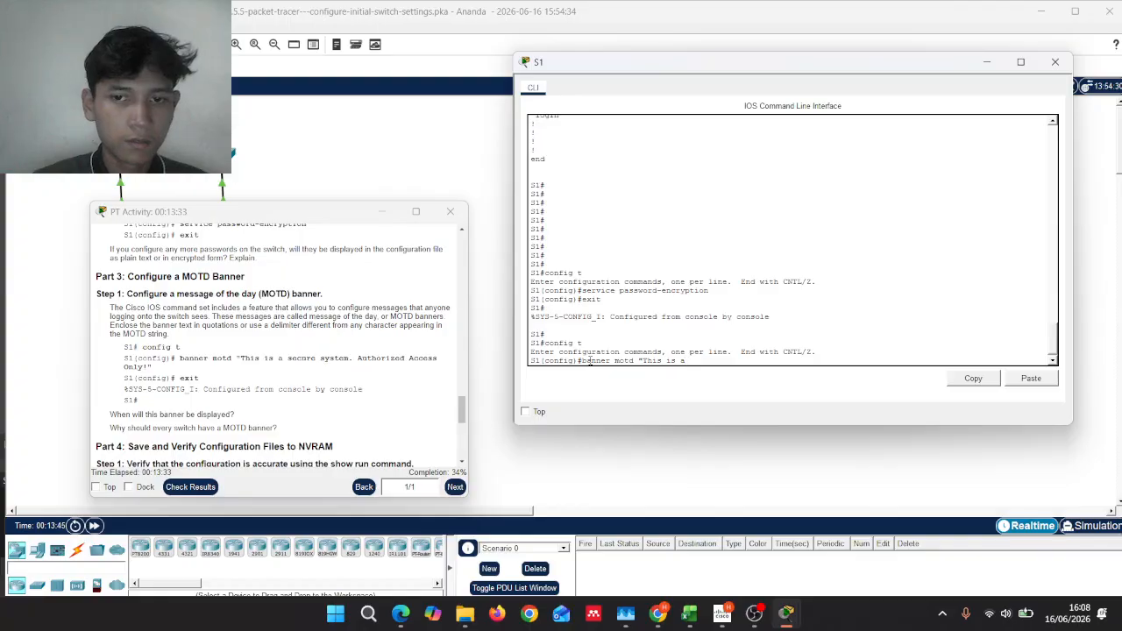
pyautogui.write(' secu')
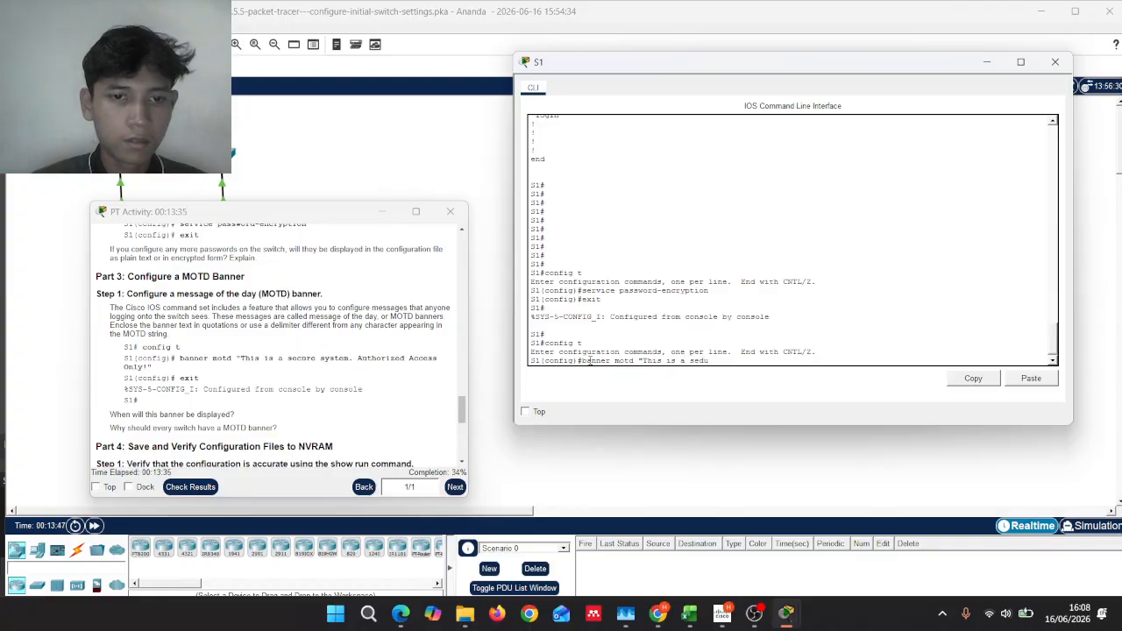
pyautogui.write('re')
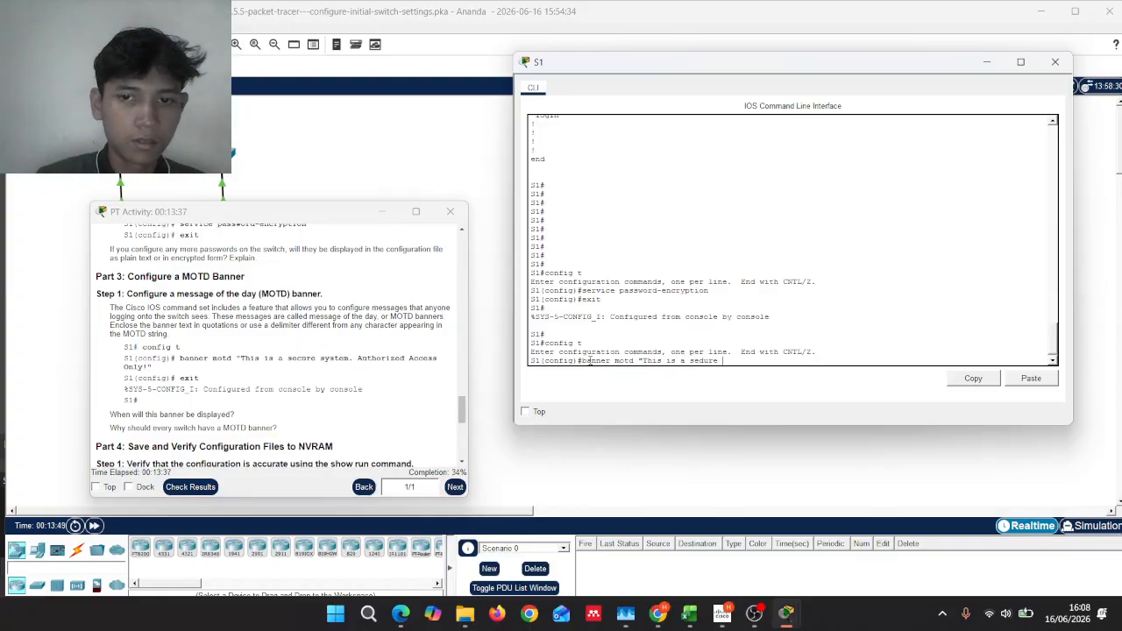
pyautogui.press('BackSpace')
pyautogui.press('BackSpace')
pyautogui.press('BackSpace')
pyautogui.press('BackSpace')
pyautogui.press('BackSpace')
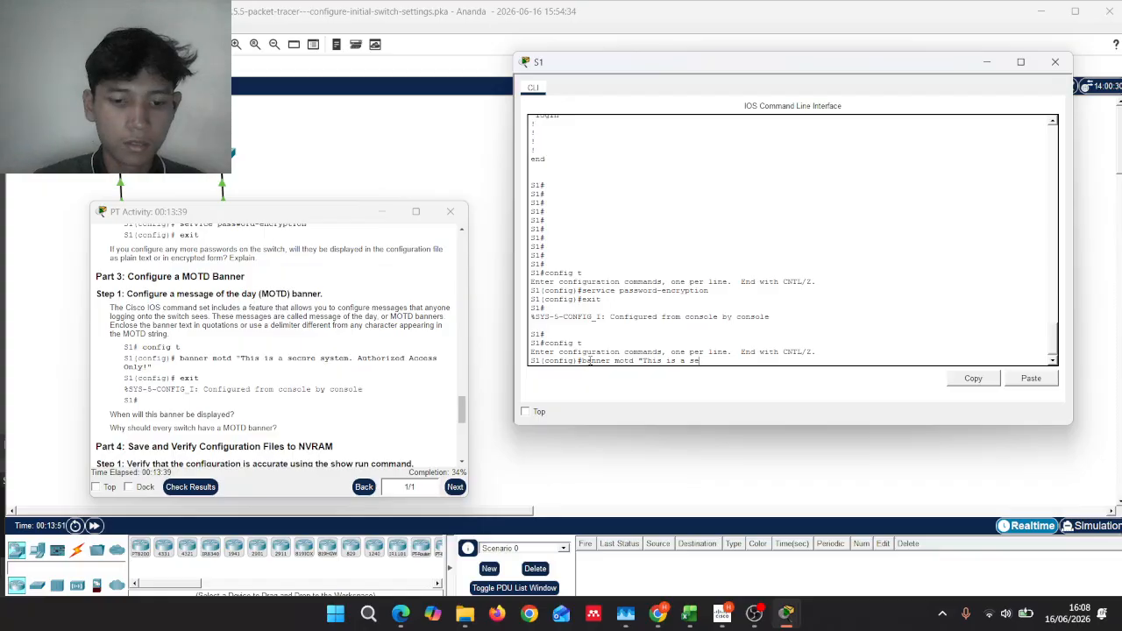
# Step: Finish the banner motd "This is a secure system. Authorized Access Only!" and exit to S1#
pyautogui.write('cure')
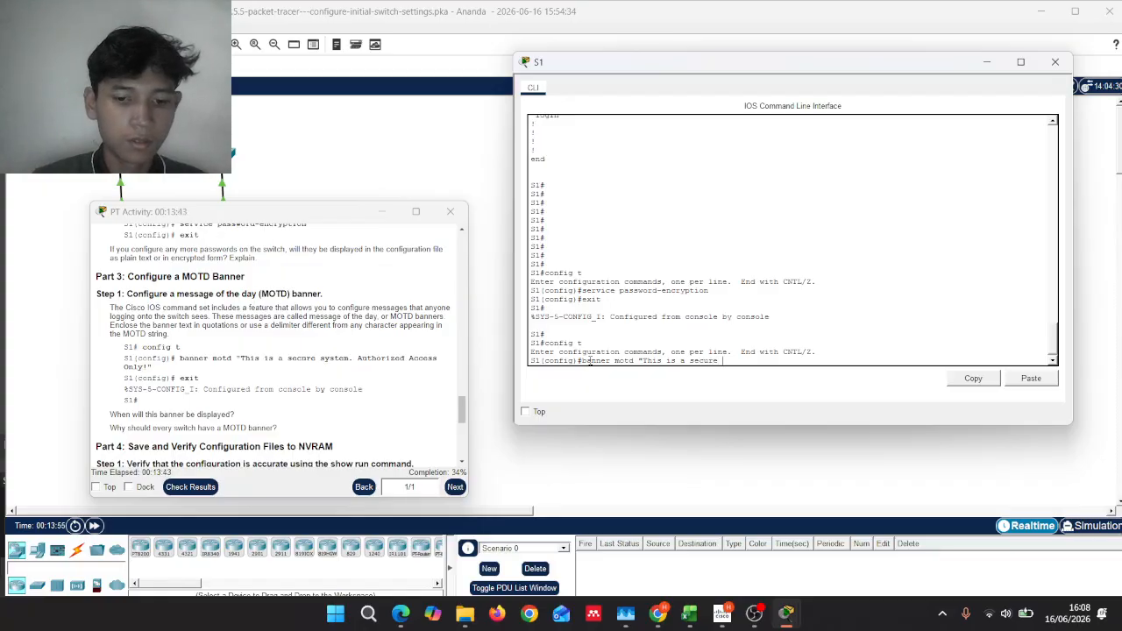
pyautogui.write(' syste')
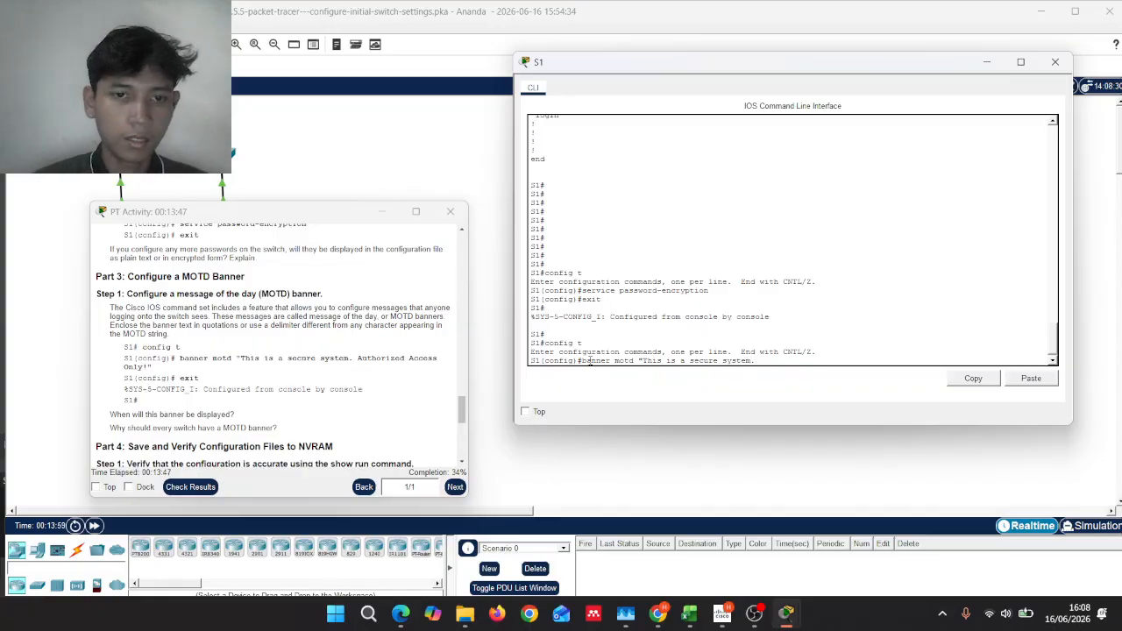
pyautogui.write('m. ')
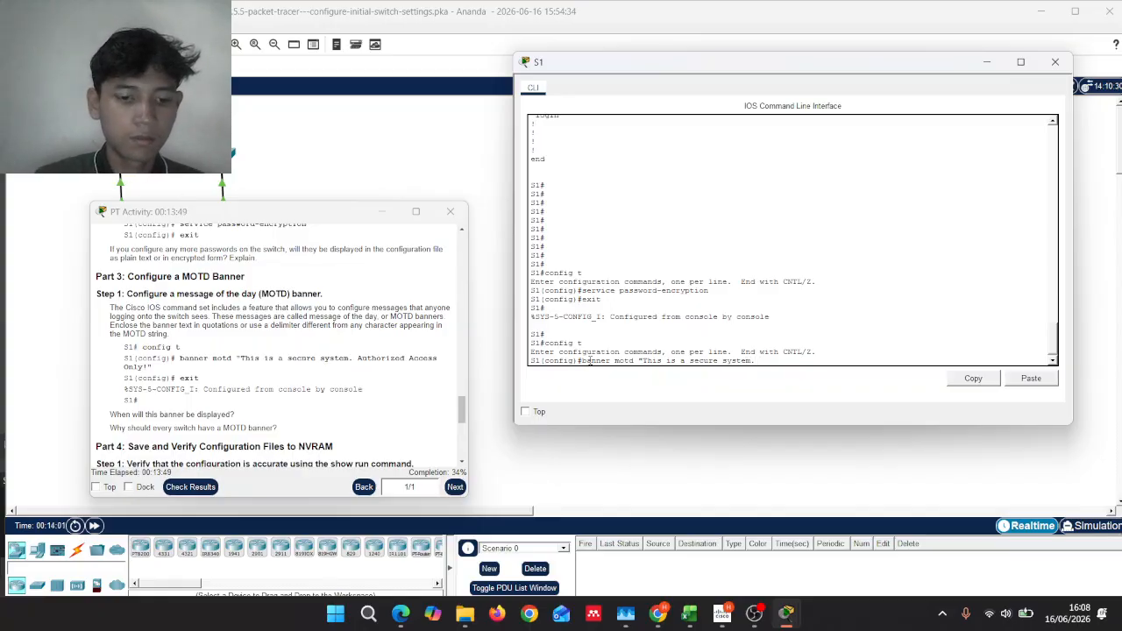
pyautogui.write('Autho')
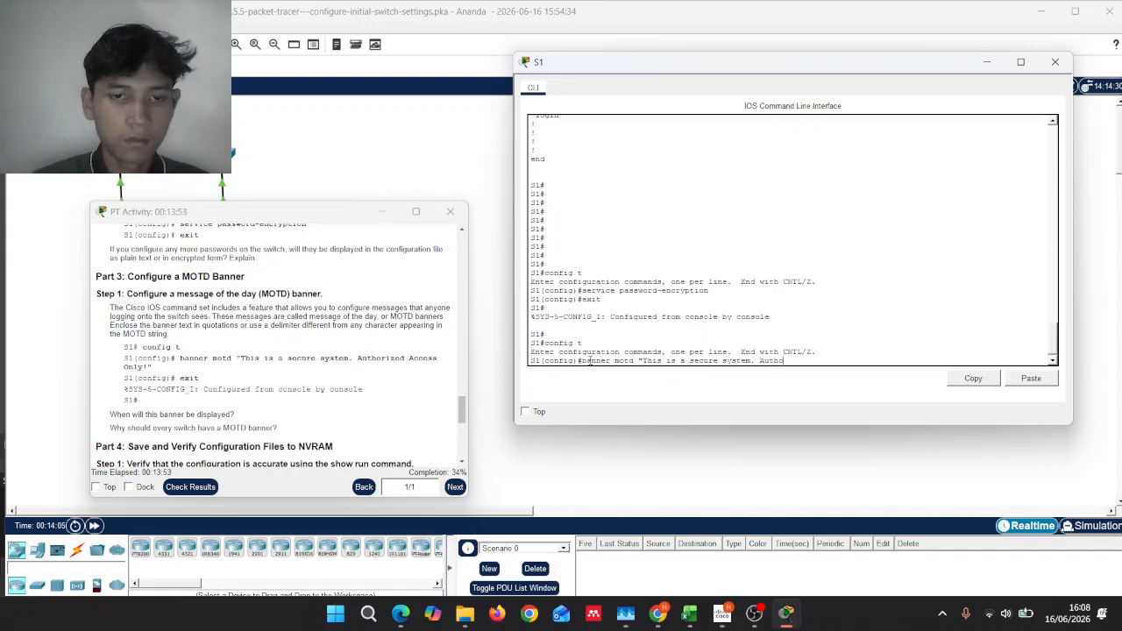
pyautogui.write('rized')
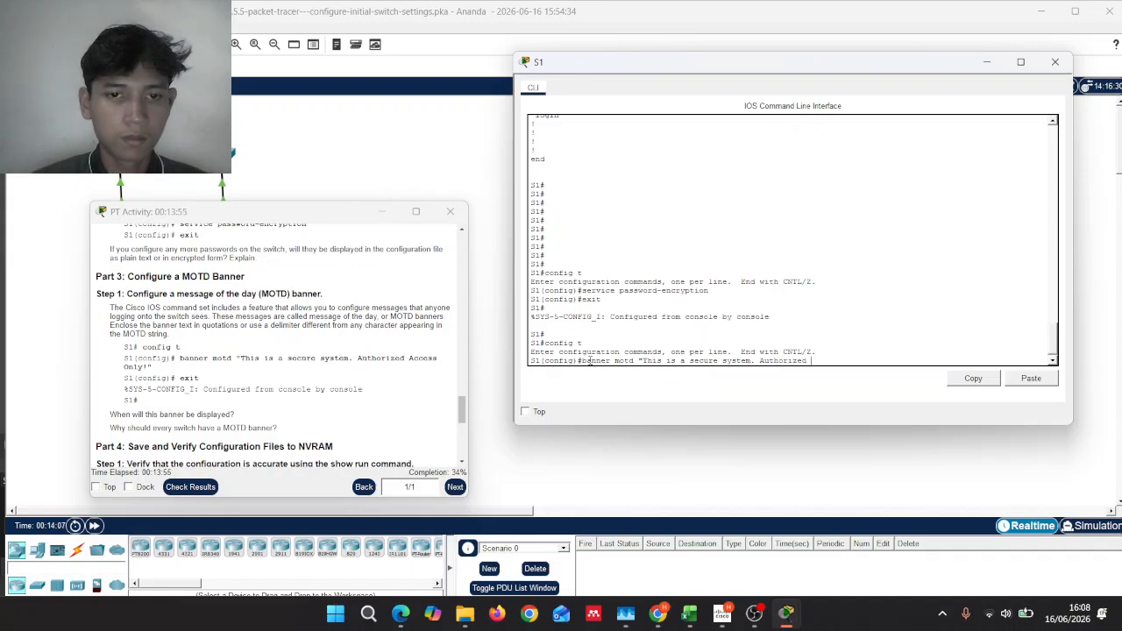
pyautogui.write(' a')
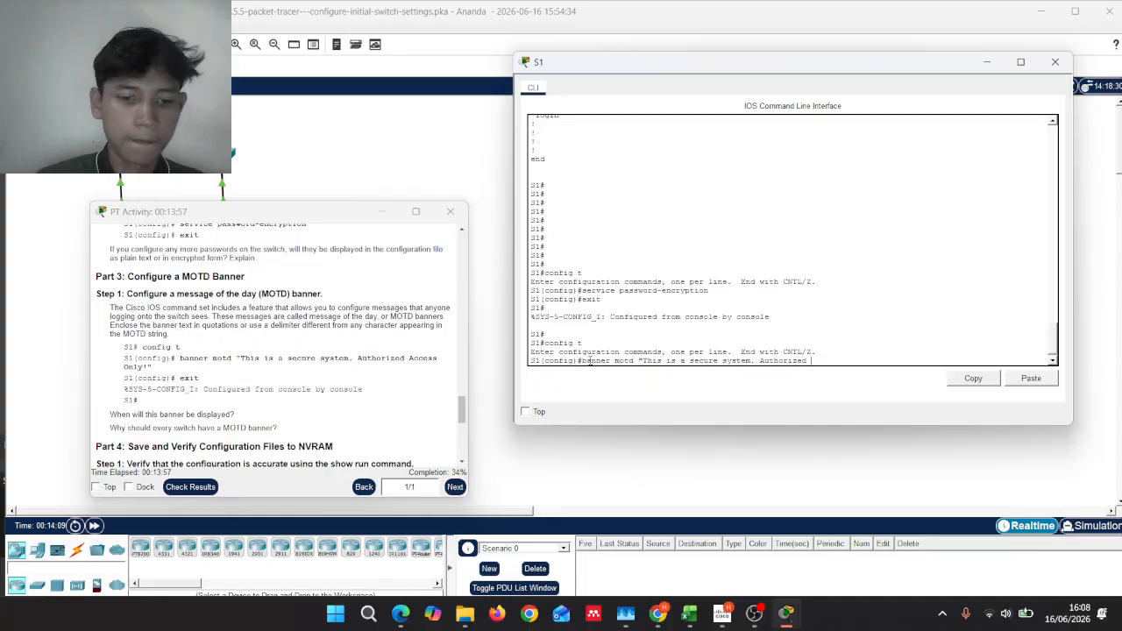
pyautogui.write('cc')
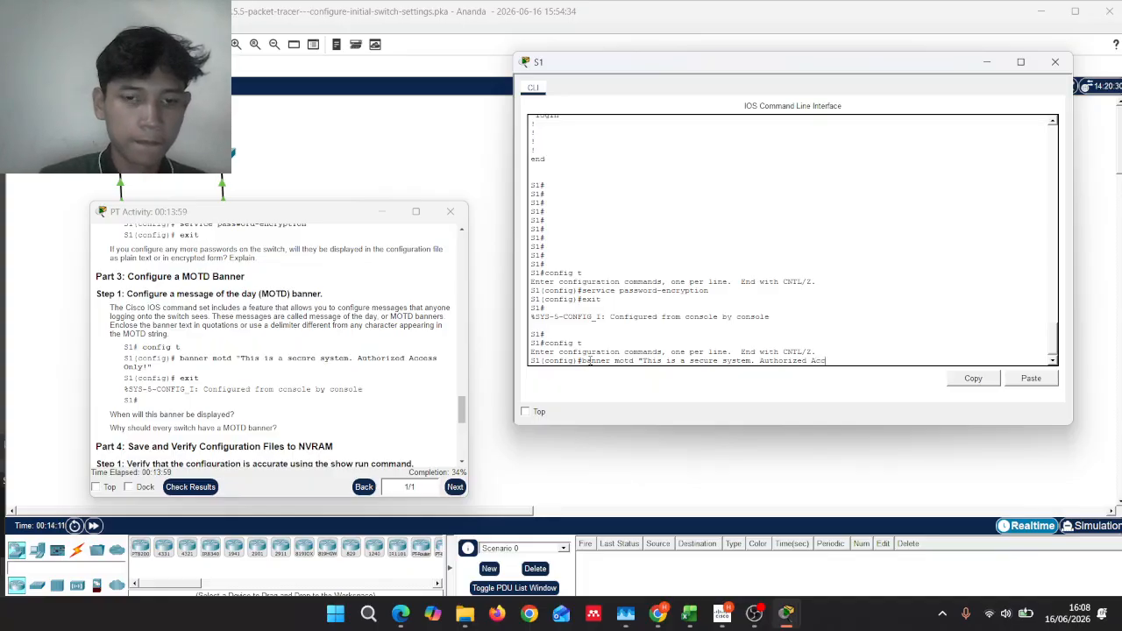
pyautogui.write('ess')
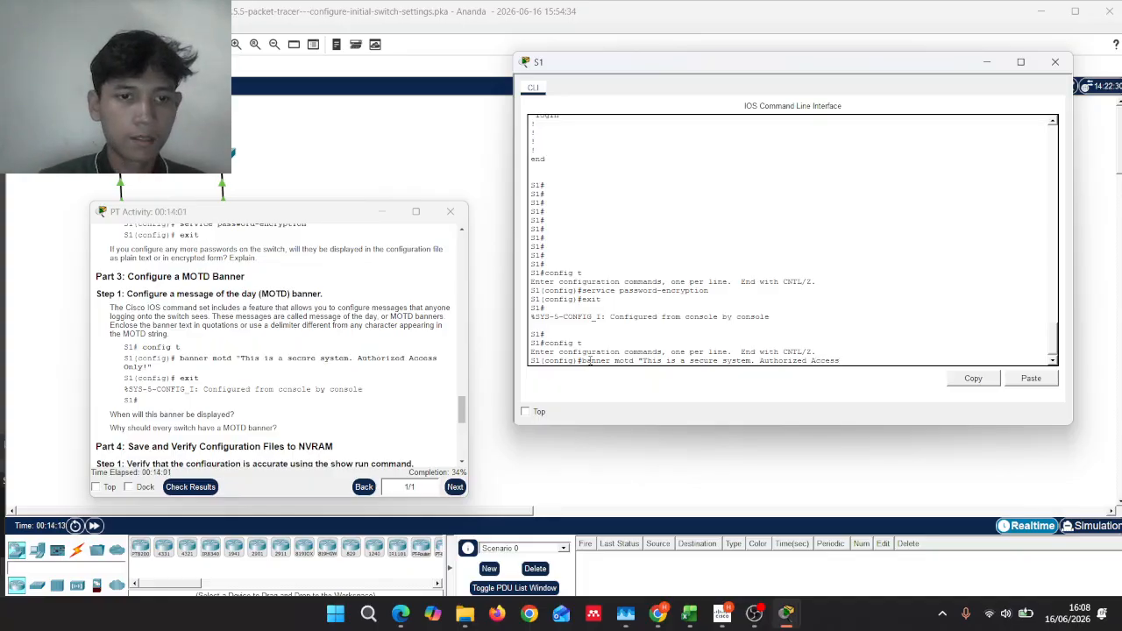
pyautogui.write(' O')
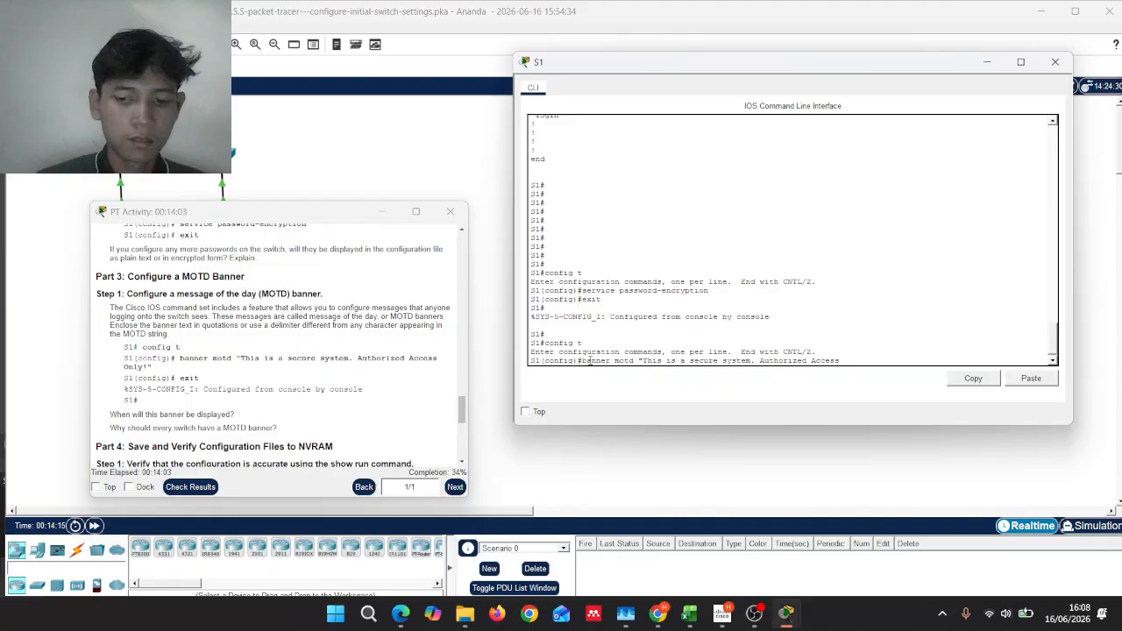
pyautogui.write('nly')
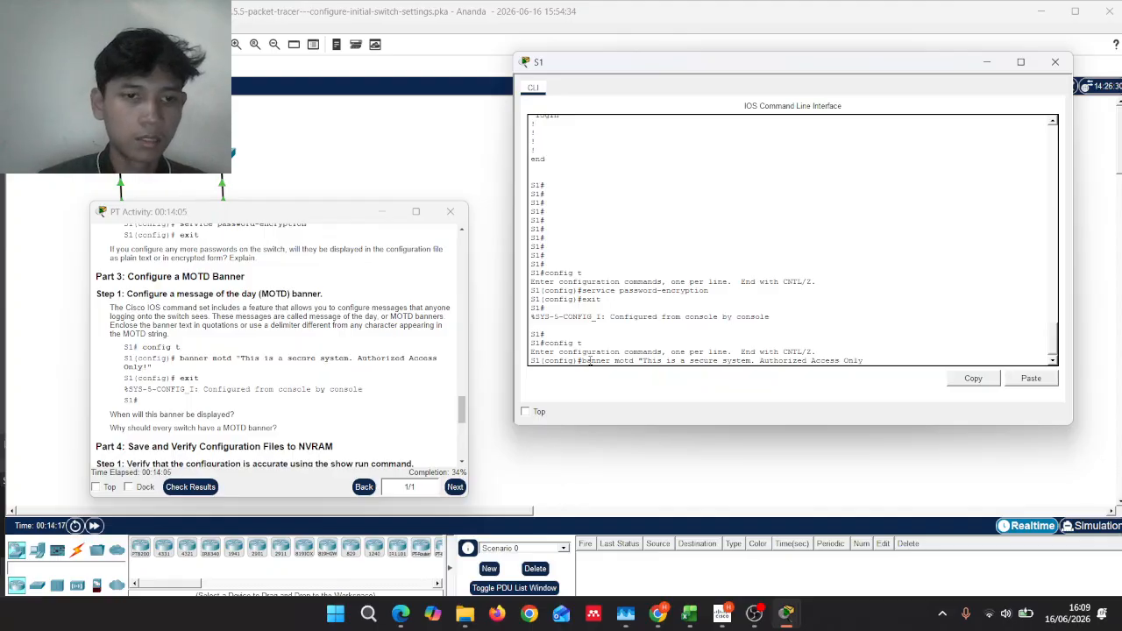
pyautogui.write('!')
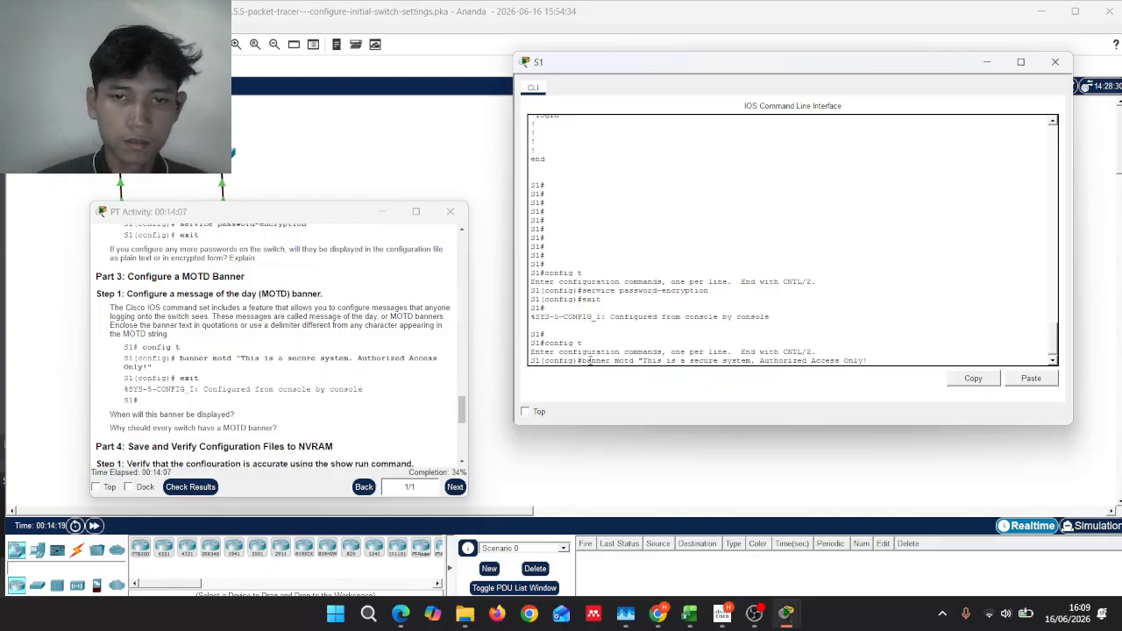
pyautogui.write('"')
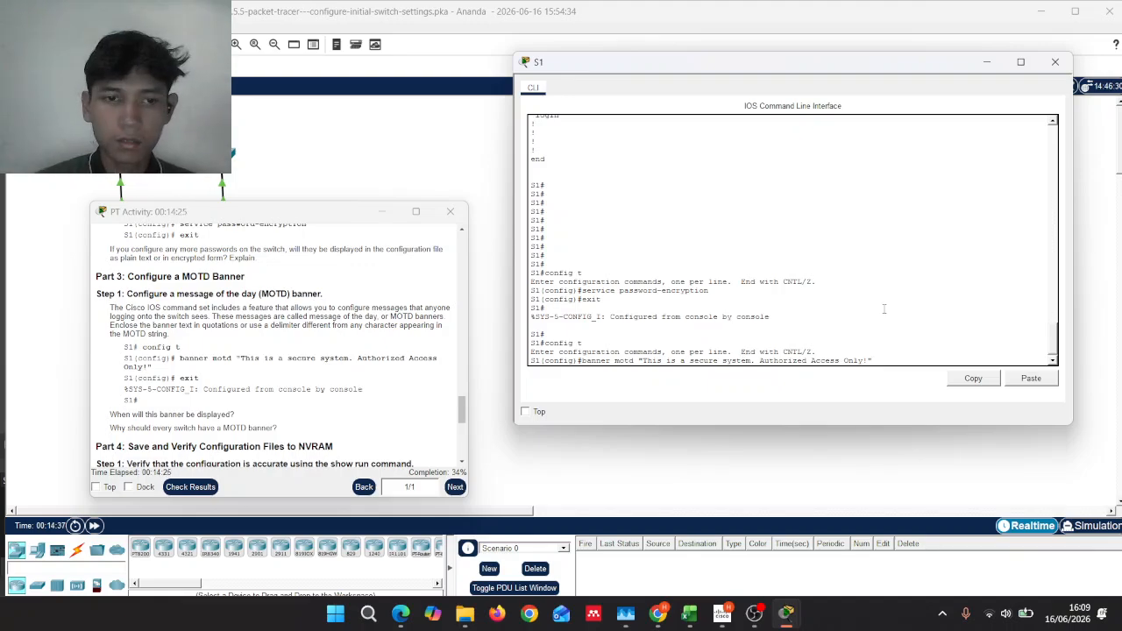
pyautogui.press('Return')
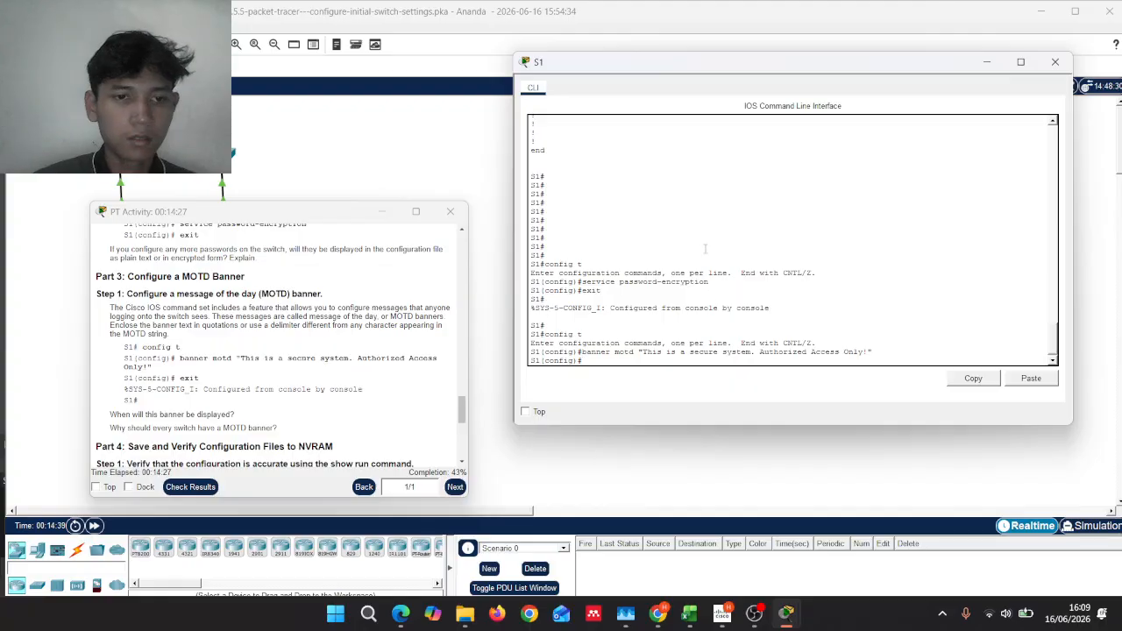
pyautogui.write('exit')
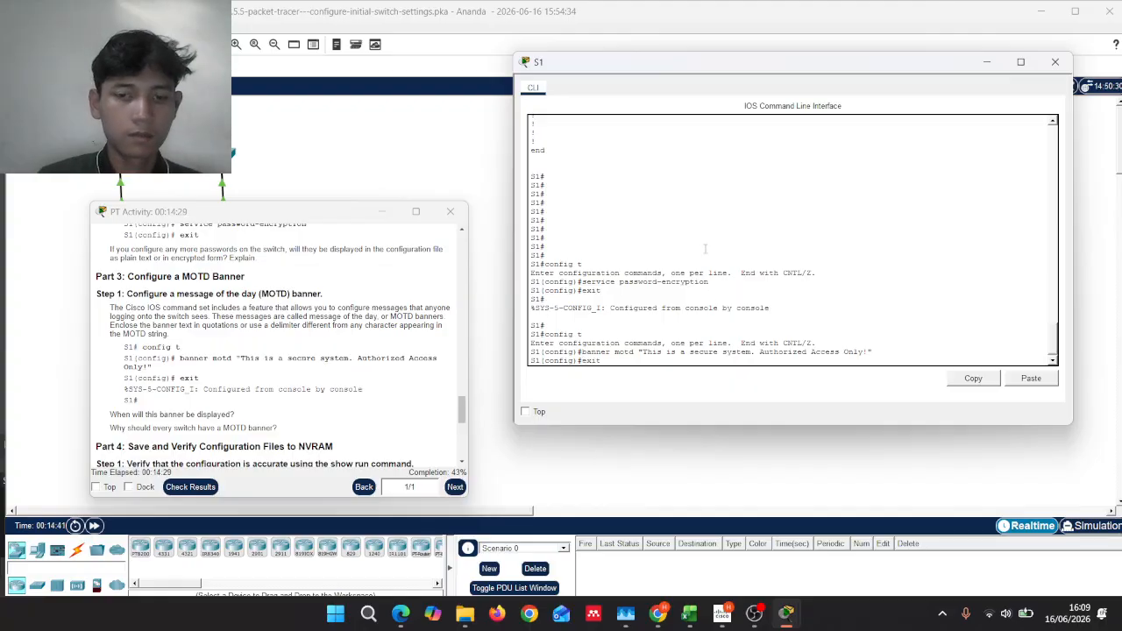
pyautogui.press('Return')
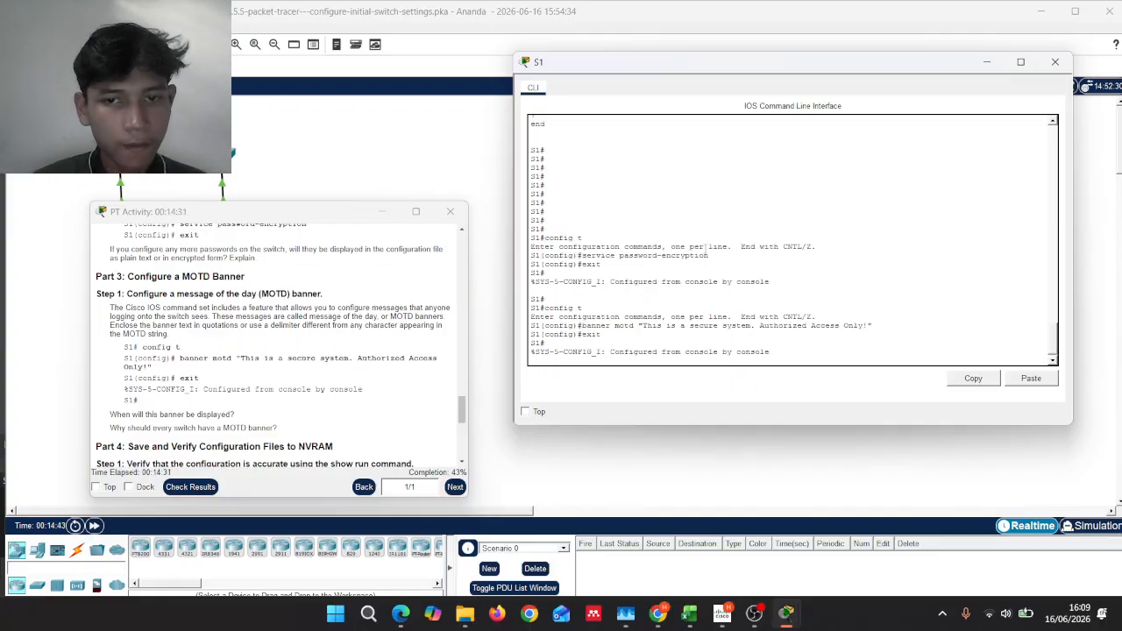
pyautogui.press('Return')
# Step: Select the two MOTD banner questions in the activity instructions, then open Windows search
pyautogui.scroll(-1, 351, 289)
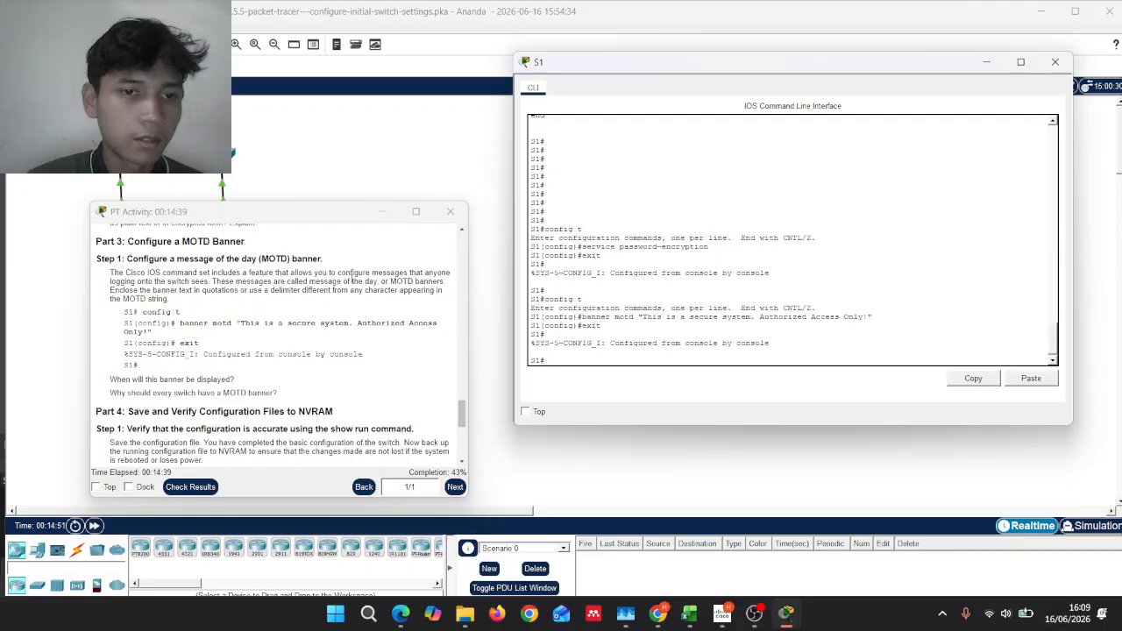
pyautogui.scroll(-2, 290, 386)
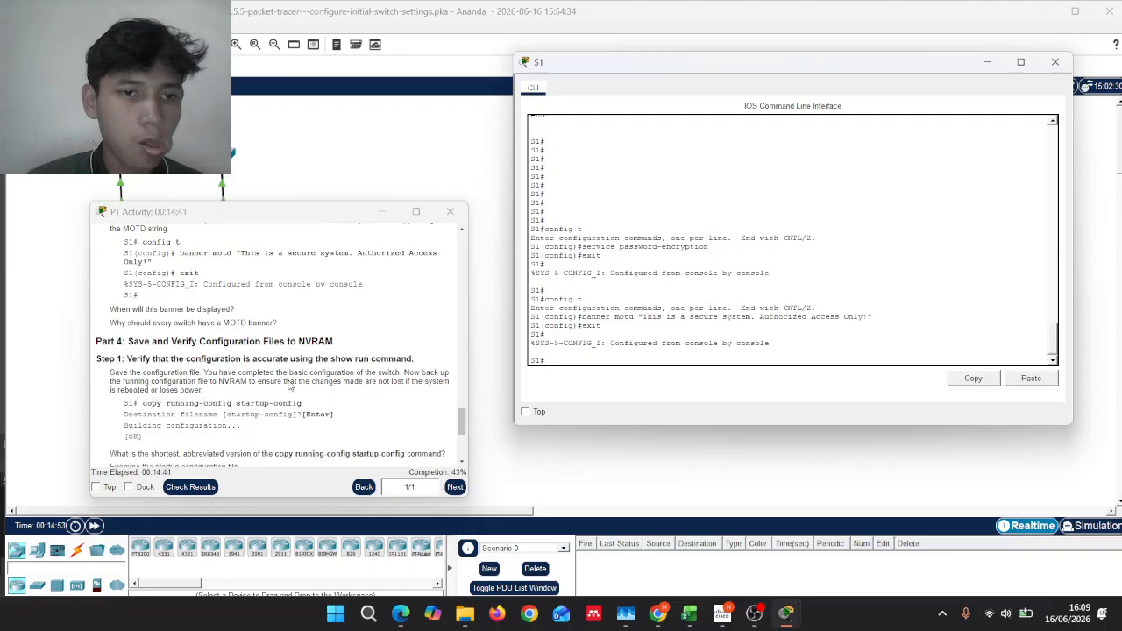
pyautogui.moveTo(279, 324); pyautogui.dragTo(109, 311)
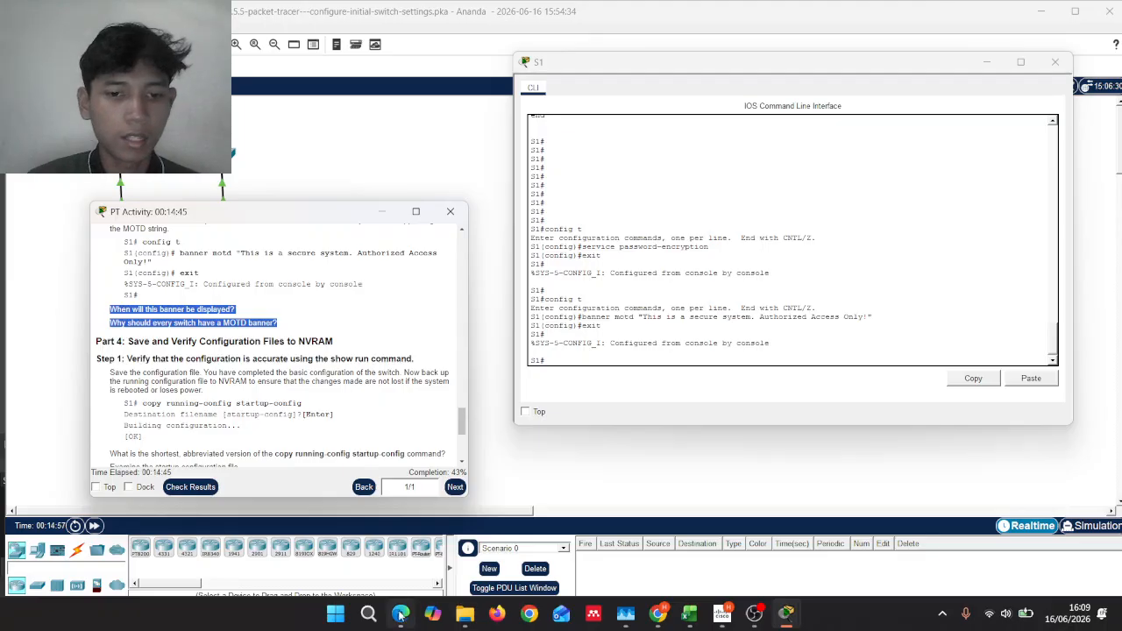
pyautogui.click(368, 614)
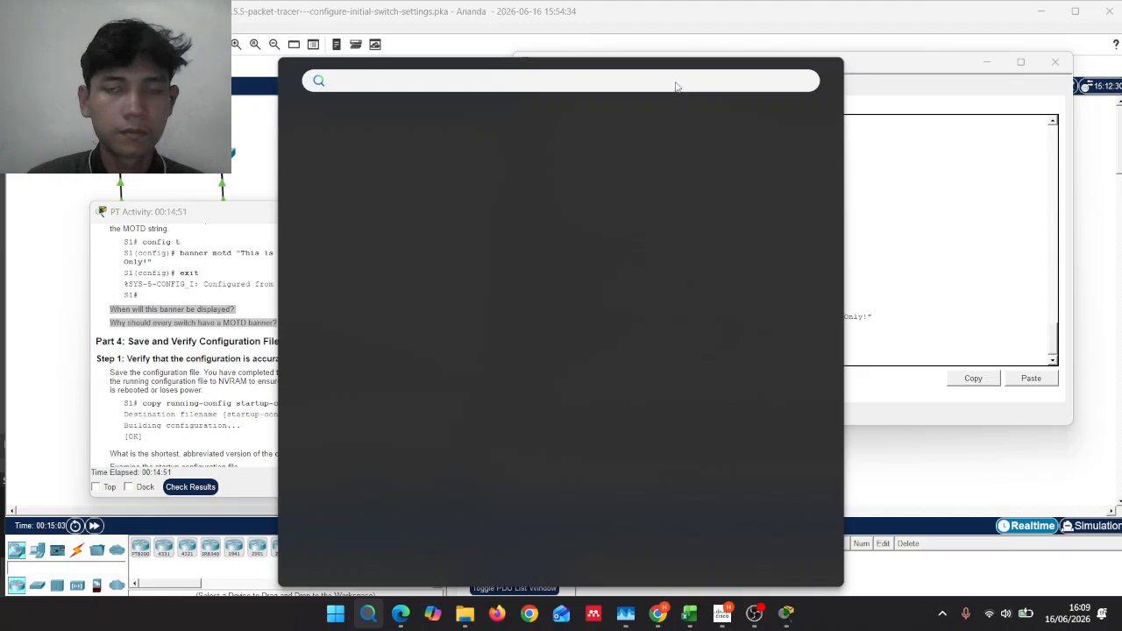
# Step: Launch Notepad from the Windows search
pyautogui.click(719, 35)
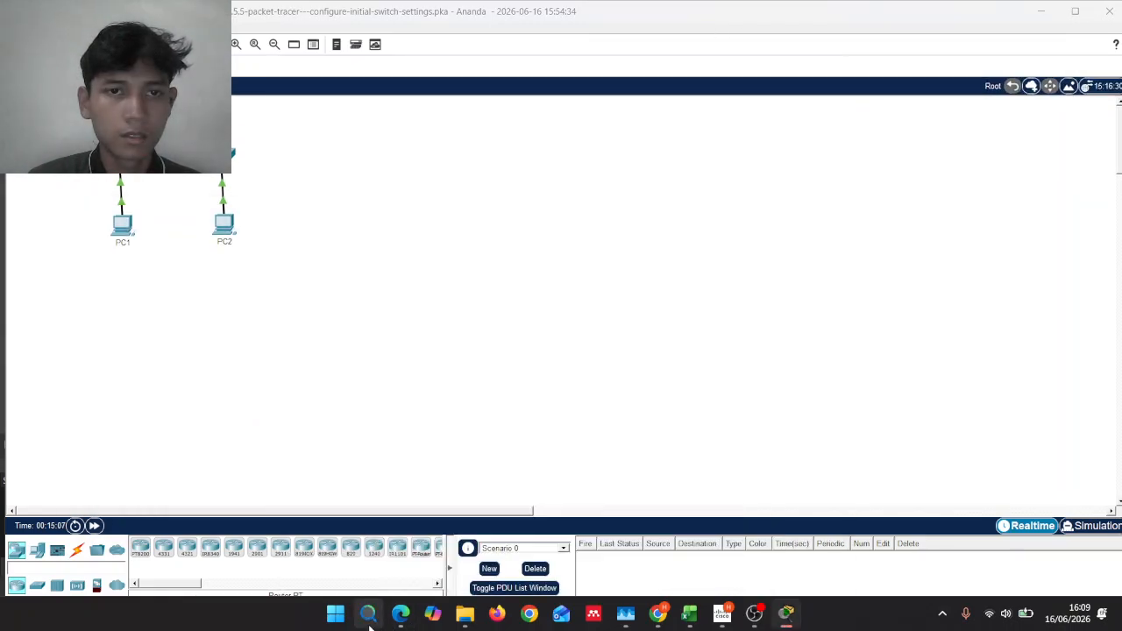
pyautogui.click(370, 619)
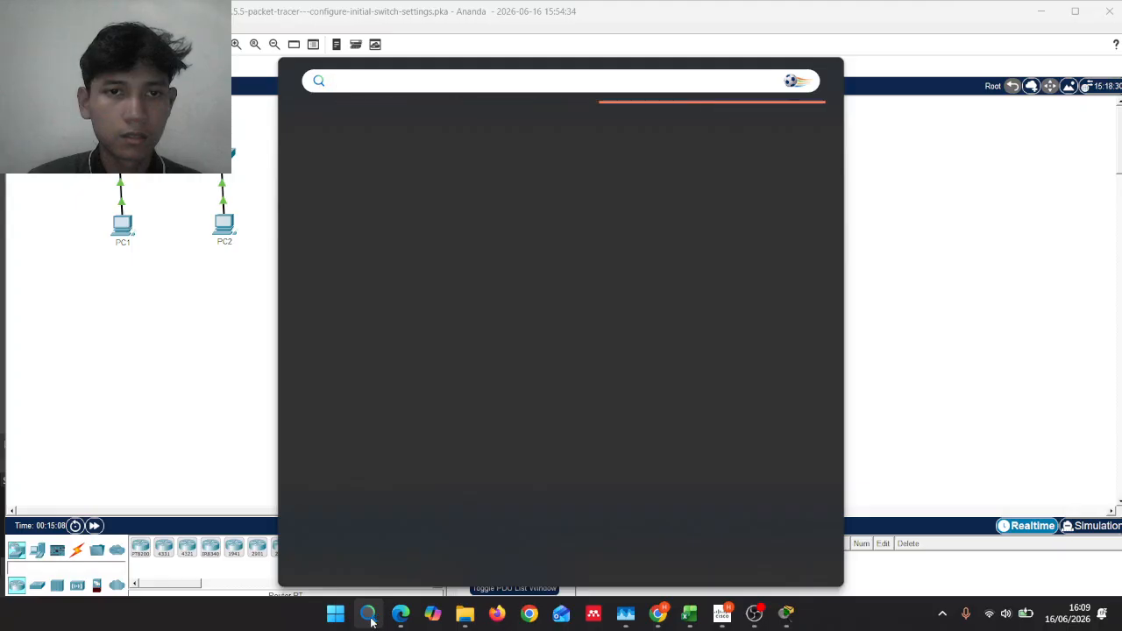
pyautogui.write('ne')
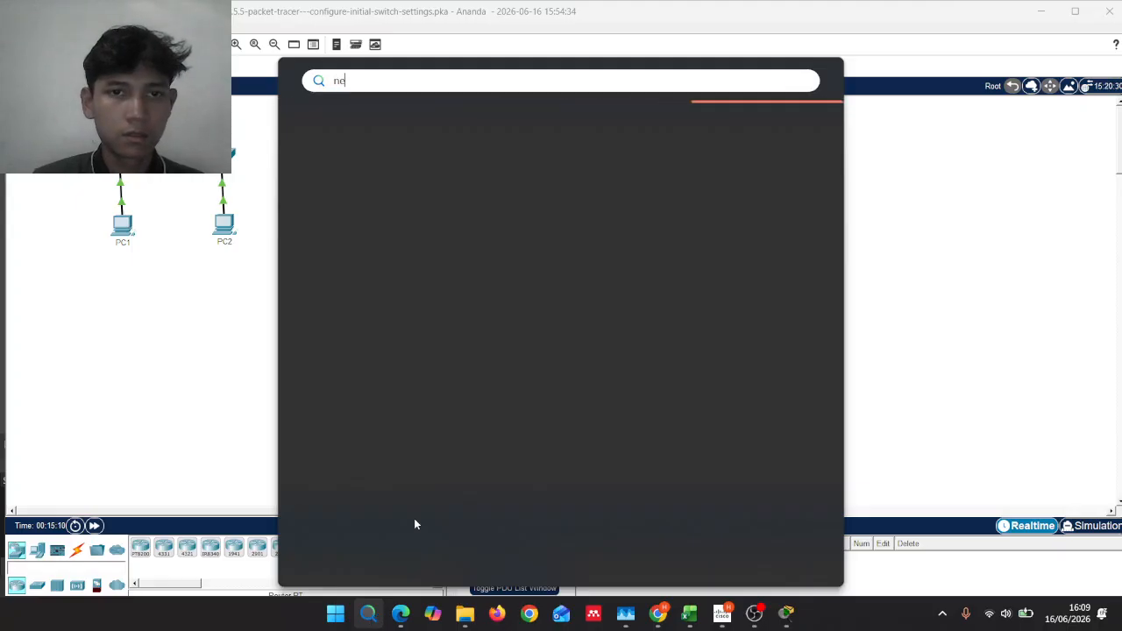
pyautogui.press('BackSpace')
pyautogui.press('BackSpace')
pyautogui.write('no')
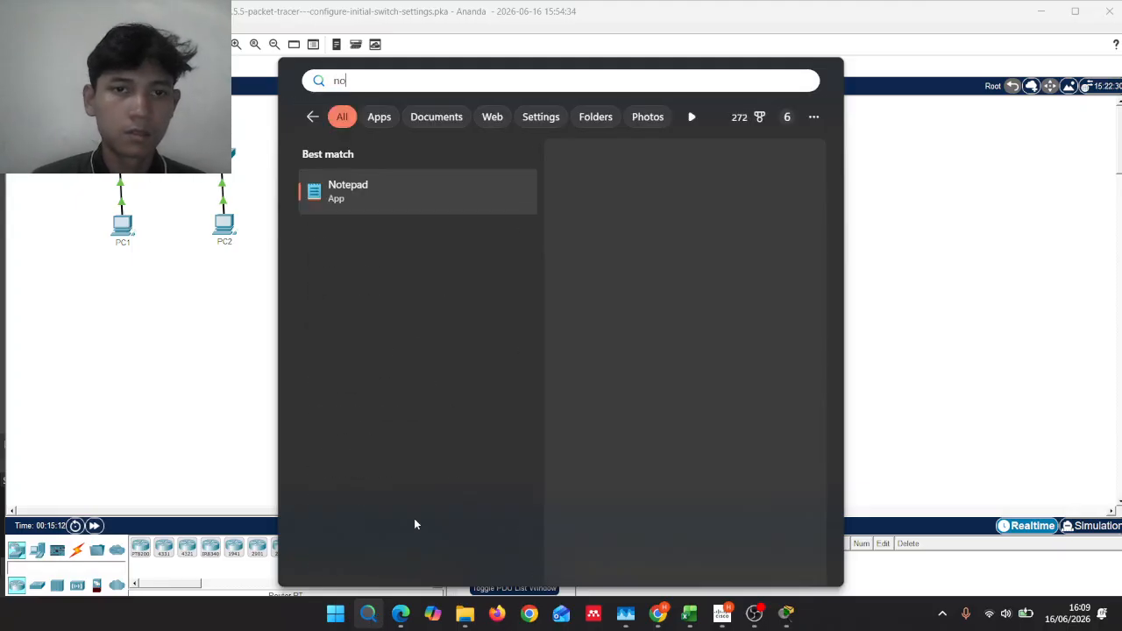
pyautogui.press('Return')
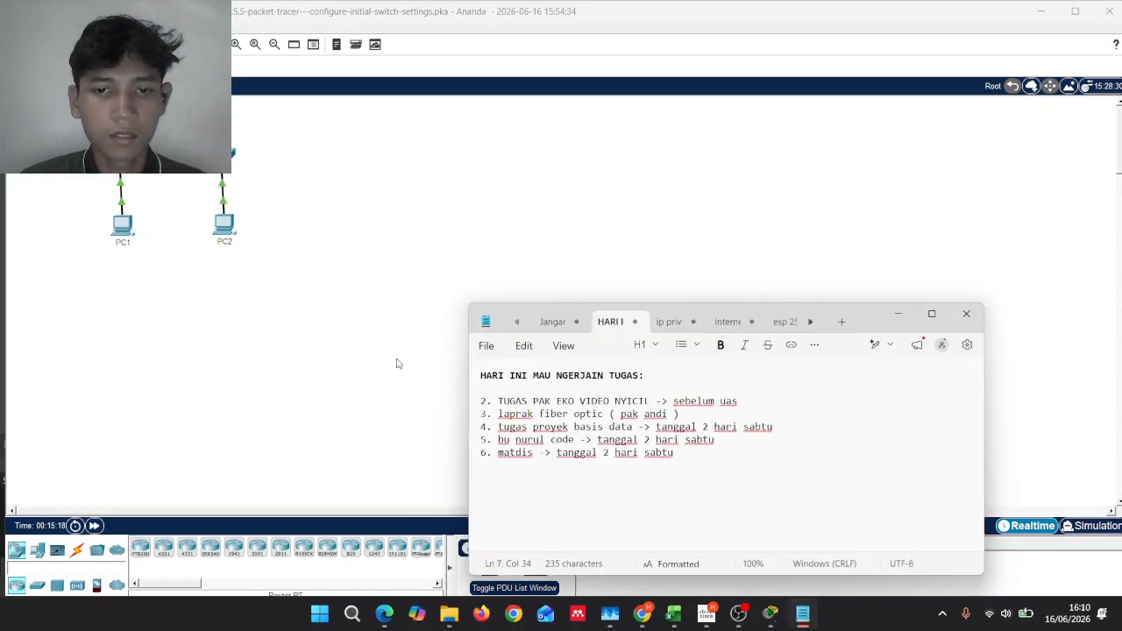
# Step: Start a new Notepad tab and delete the accidentally pasted enable notes so it is blank
pyautogui.click(840, 322)
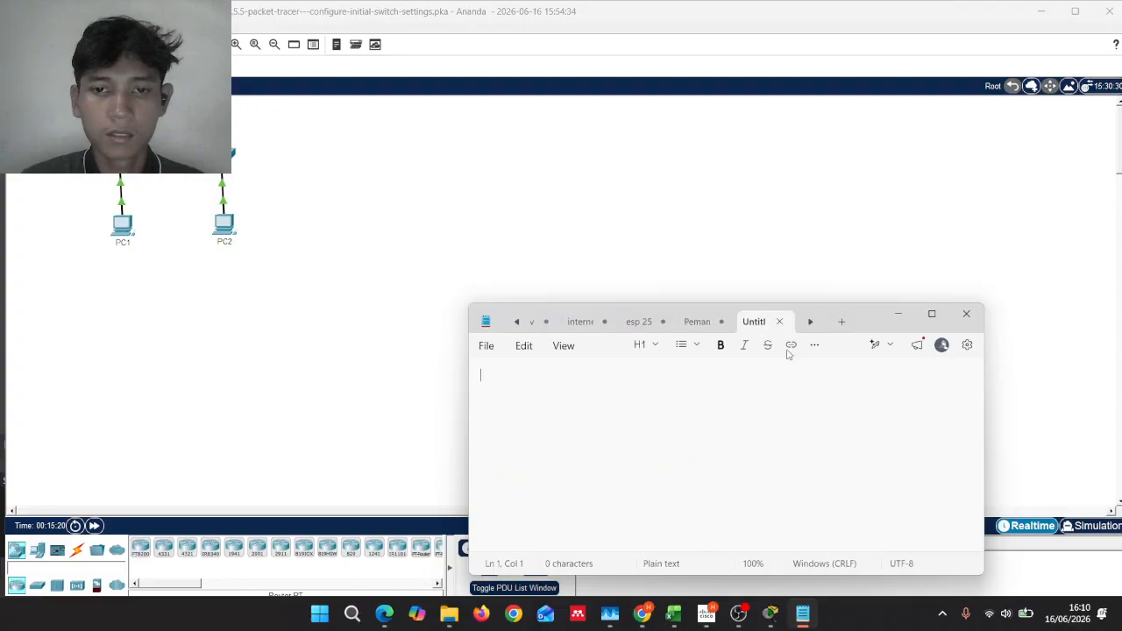
pyautogui.write('enable  Fungsi: Masuk ke Privileged EXEC Mode')
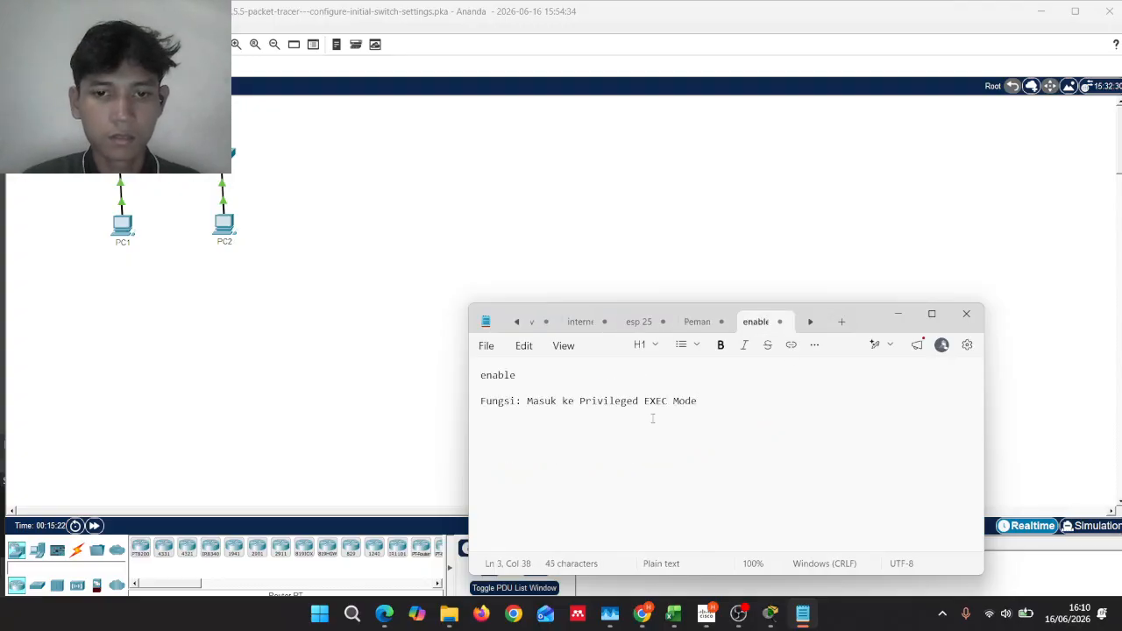
pyautogui.moveTo(739, 401); pyautogui.dragTo(461, 375)
pyautogui.press('BackSpace')
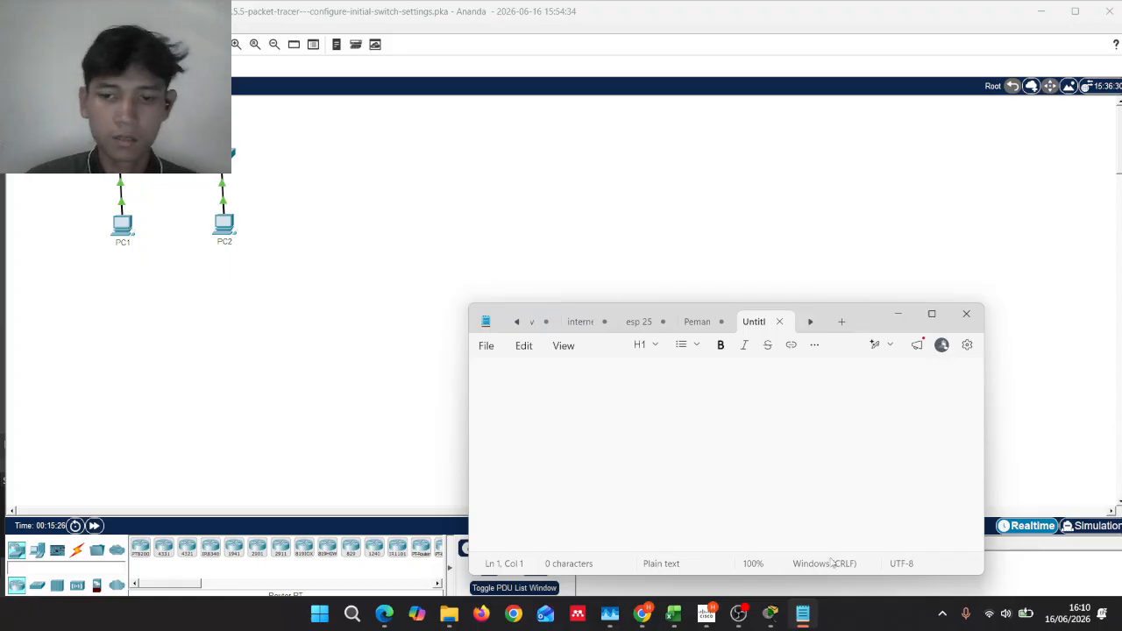
# Step: Drag both MOTD banner questions from the activity instructions into Notepad, then return to S1's CLI
pyautogui.moveTo(769, 614)
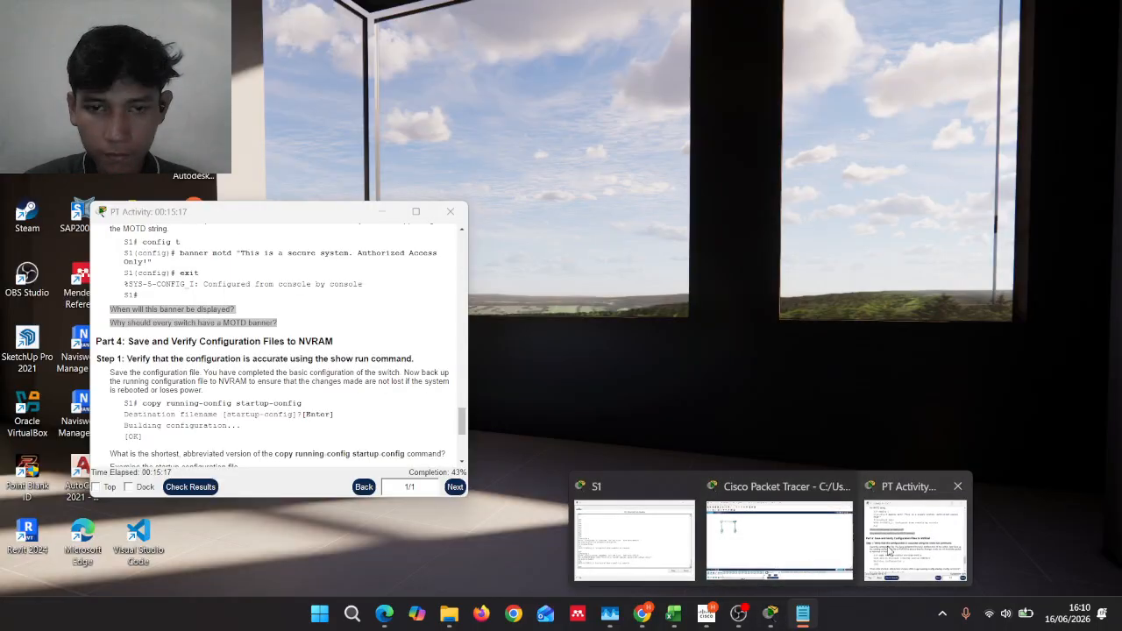
pyautogui.click(890, 551)
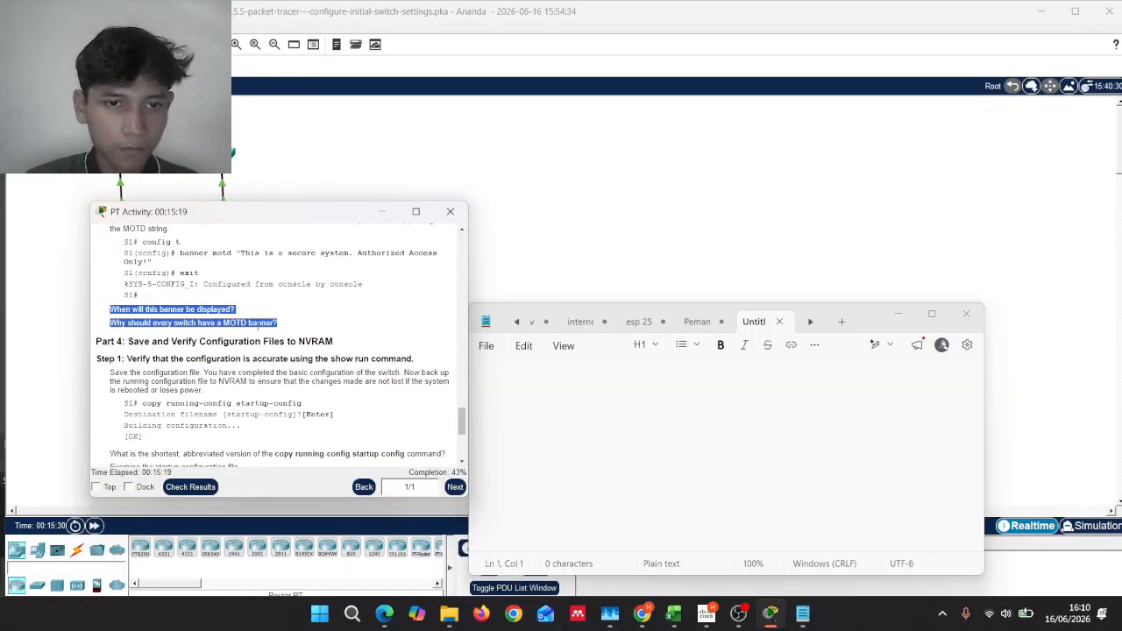
pyautogui.moveTo(259, 324); pyautogui.dragTo(732, 427)
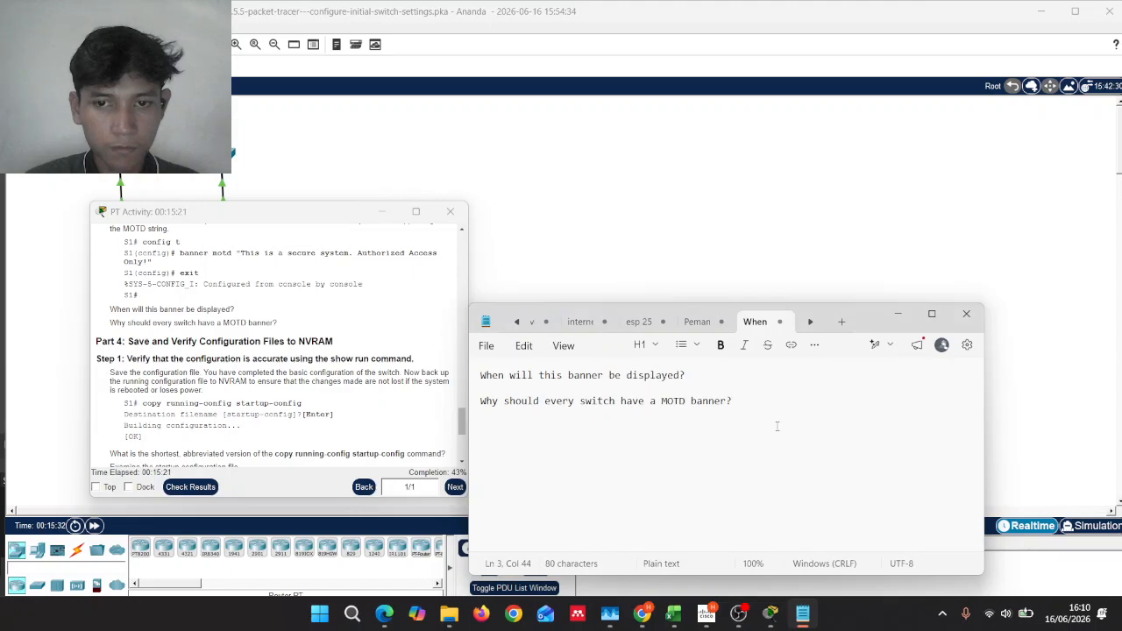
pyautogui.moveTo(778, 618)
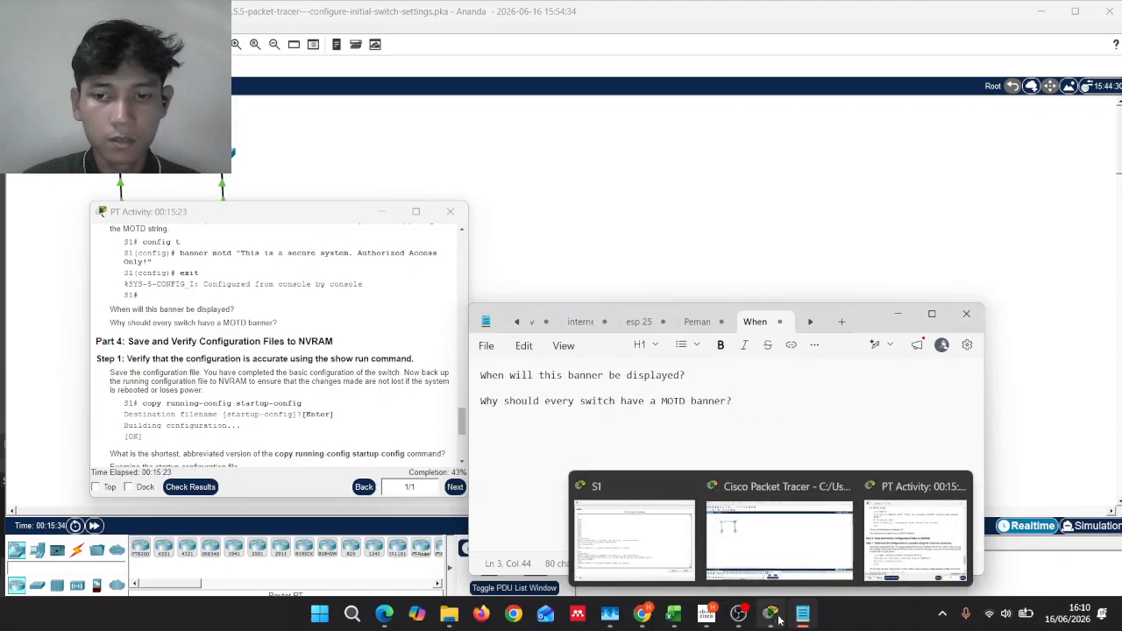
pyautogui.click(633, 534)
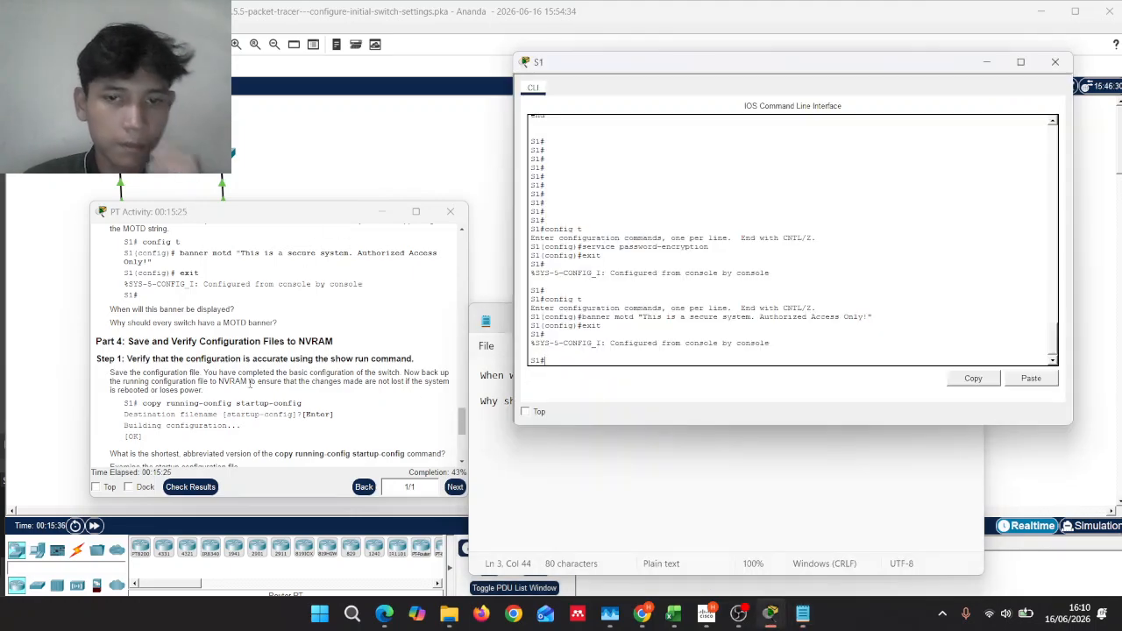
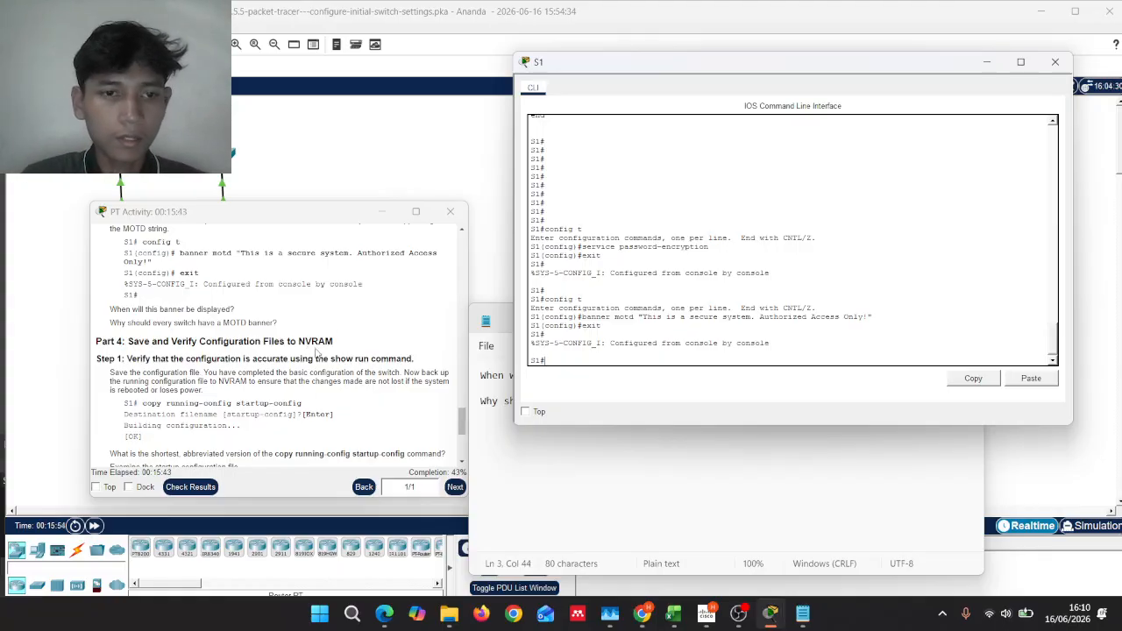
# Step: Save S1's running configuration to startup-config with copy running-config startup-config, keeping the default filename
pyautogui.scroll(-1, 281, 383)
pyautogui.scroll(-1, 280, 385)
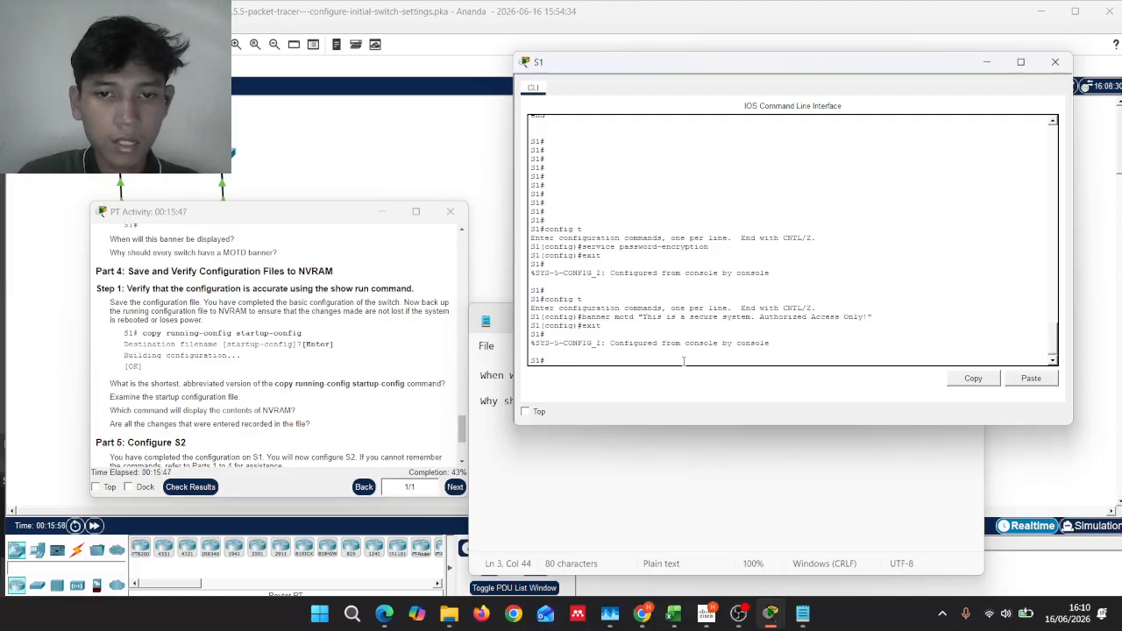
pyautogui.write('cop')
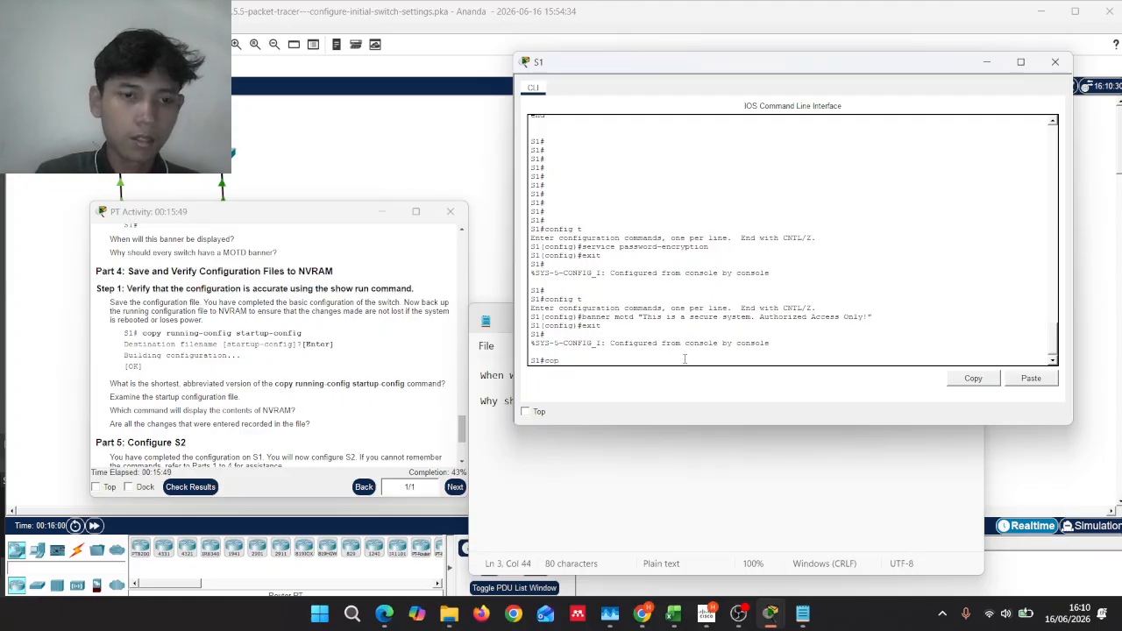
pyautogui.write('y ru')
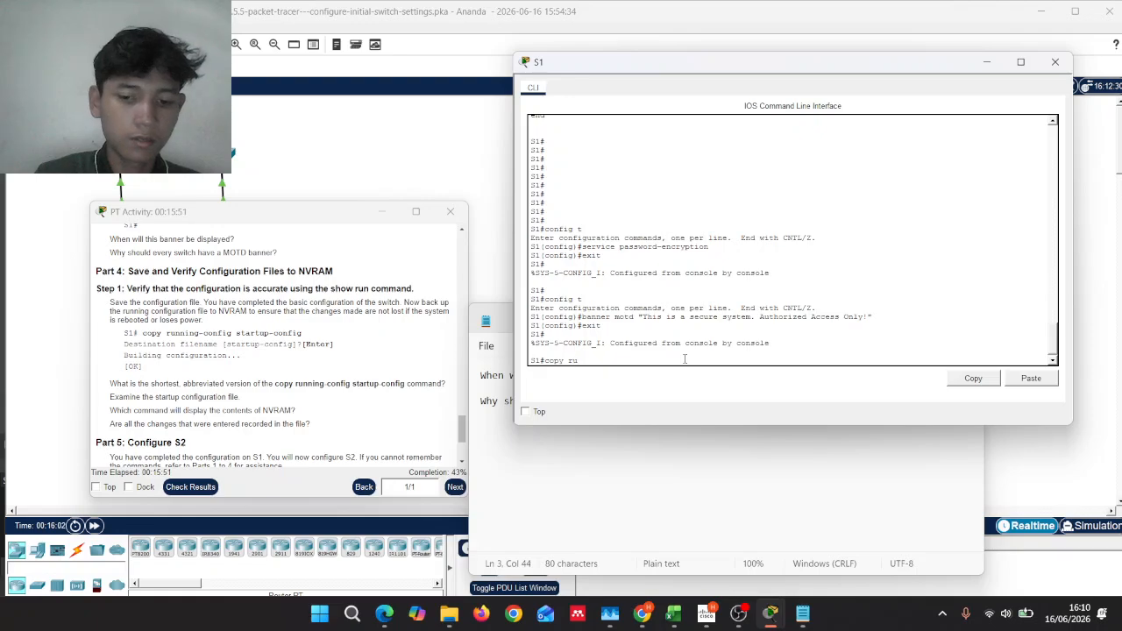
pyautogui.write('nning-c')
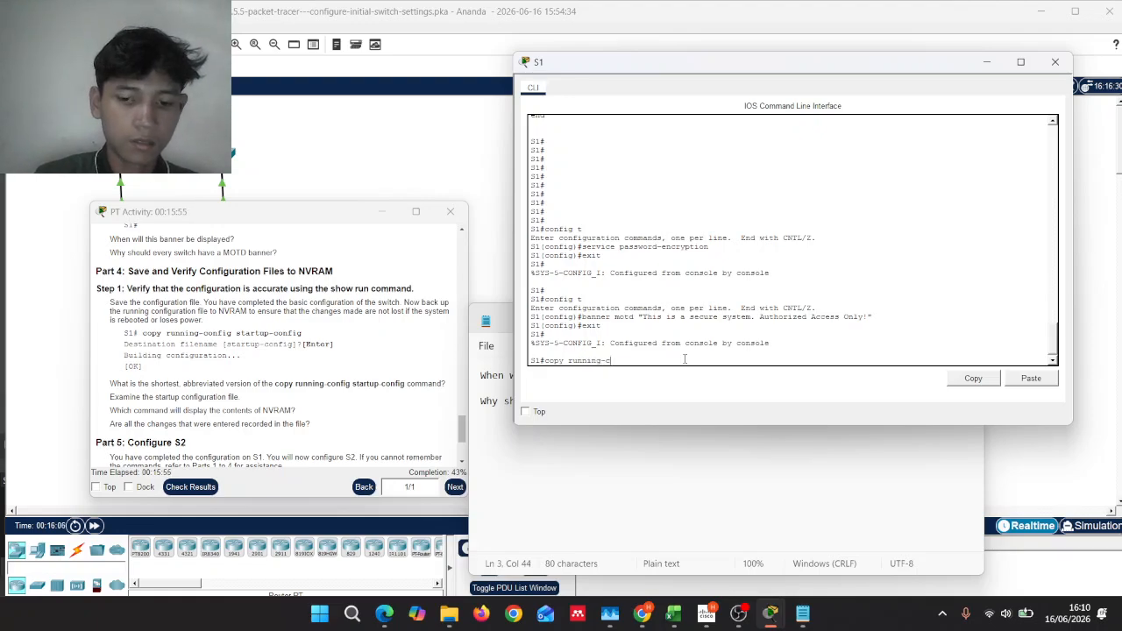
pyautogui.write('onfig start')
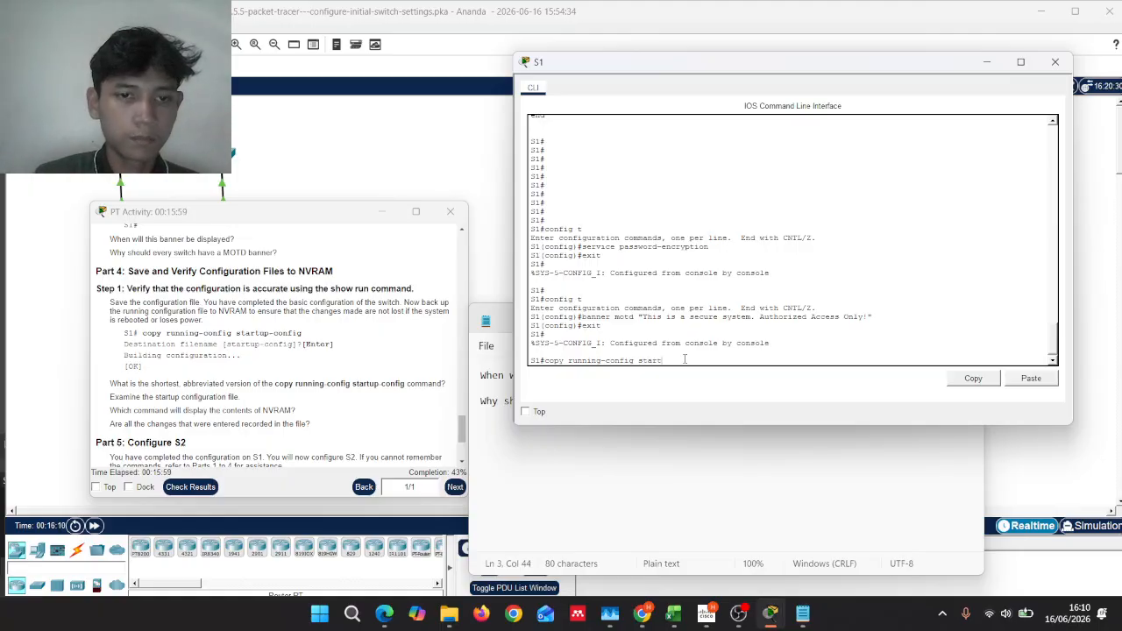
pyautogui.write('up')
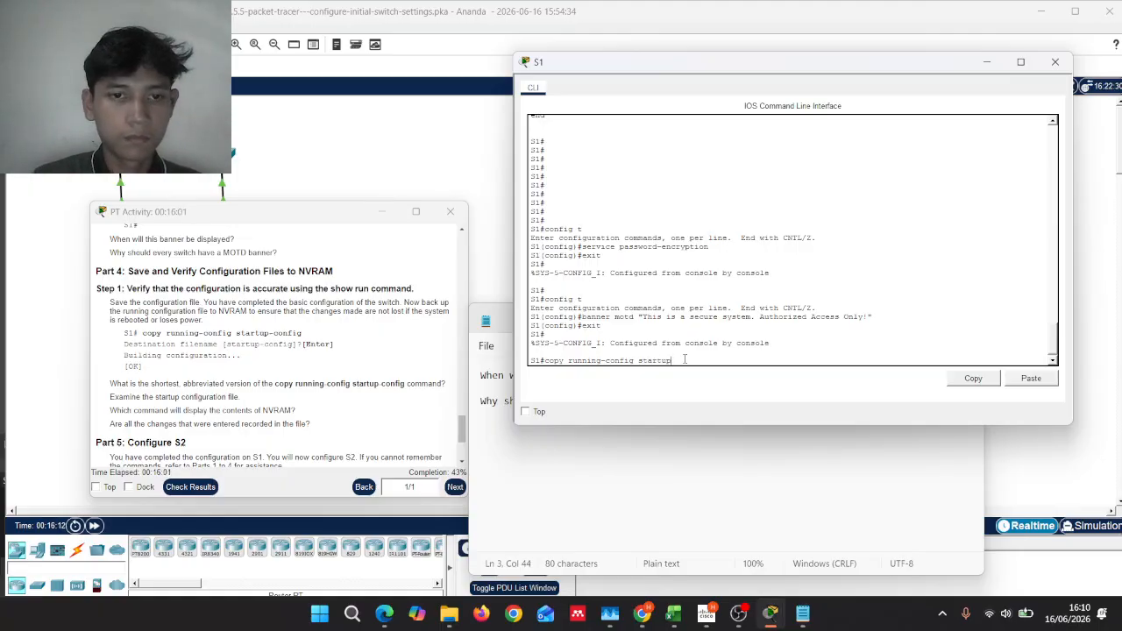
pyautogui.write('-co')
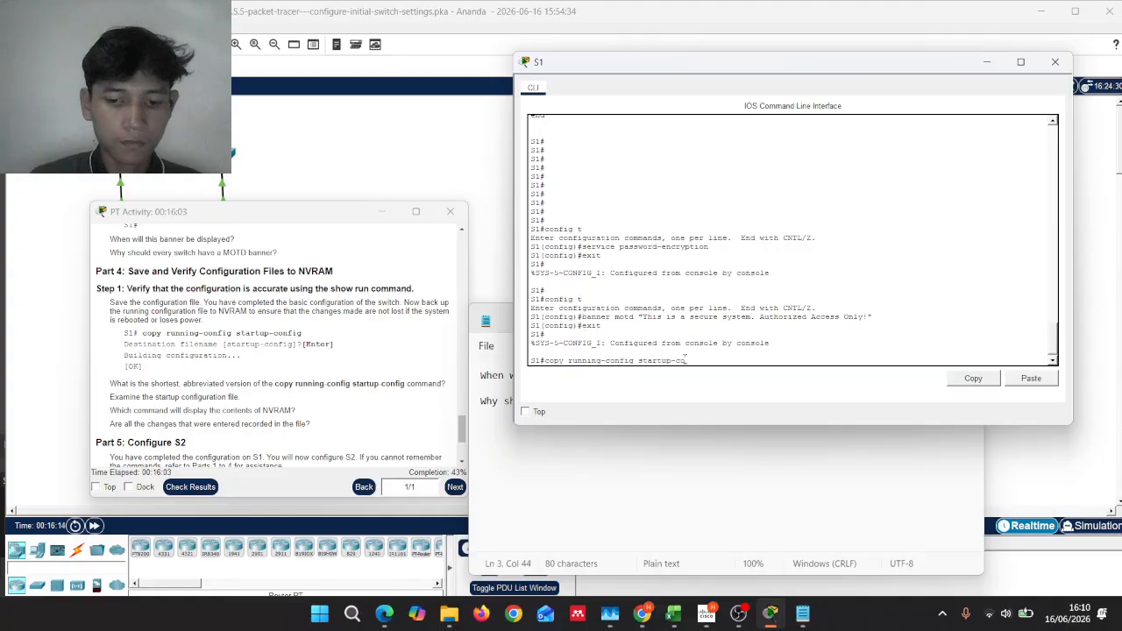
pyautogui.write('nfig')
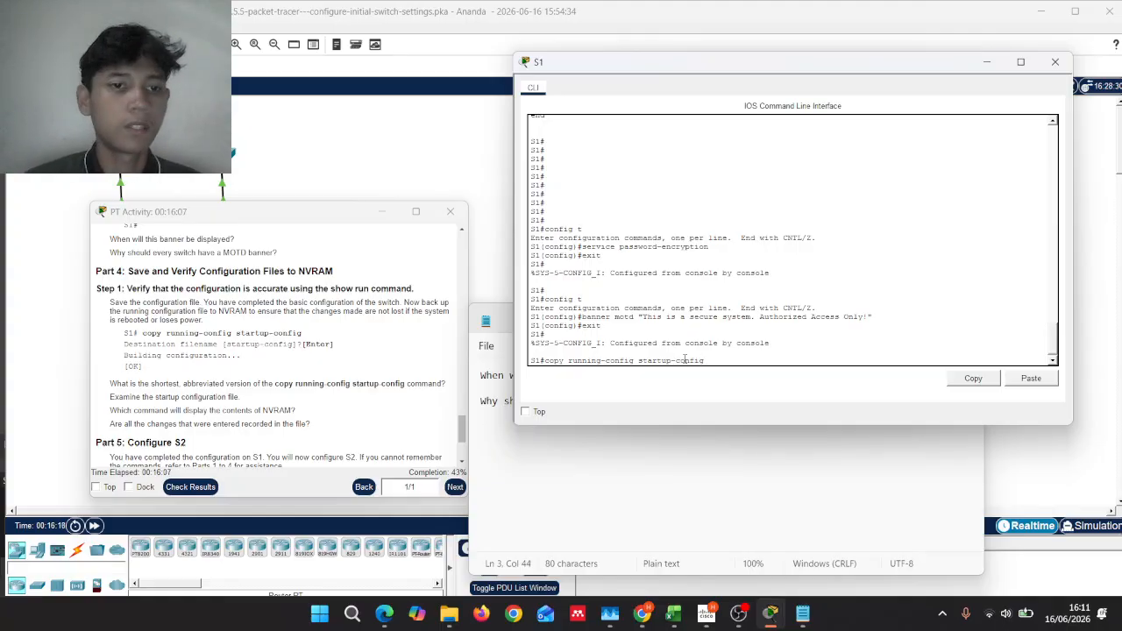
pyautogui.press('Return')
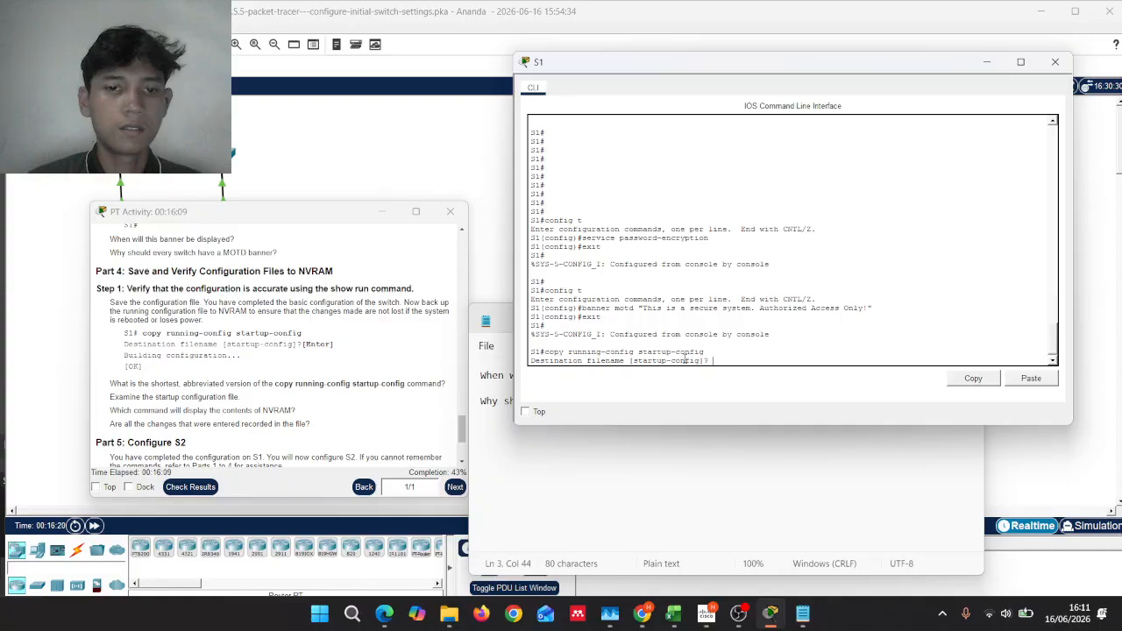
pyautogui.press('Return')
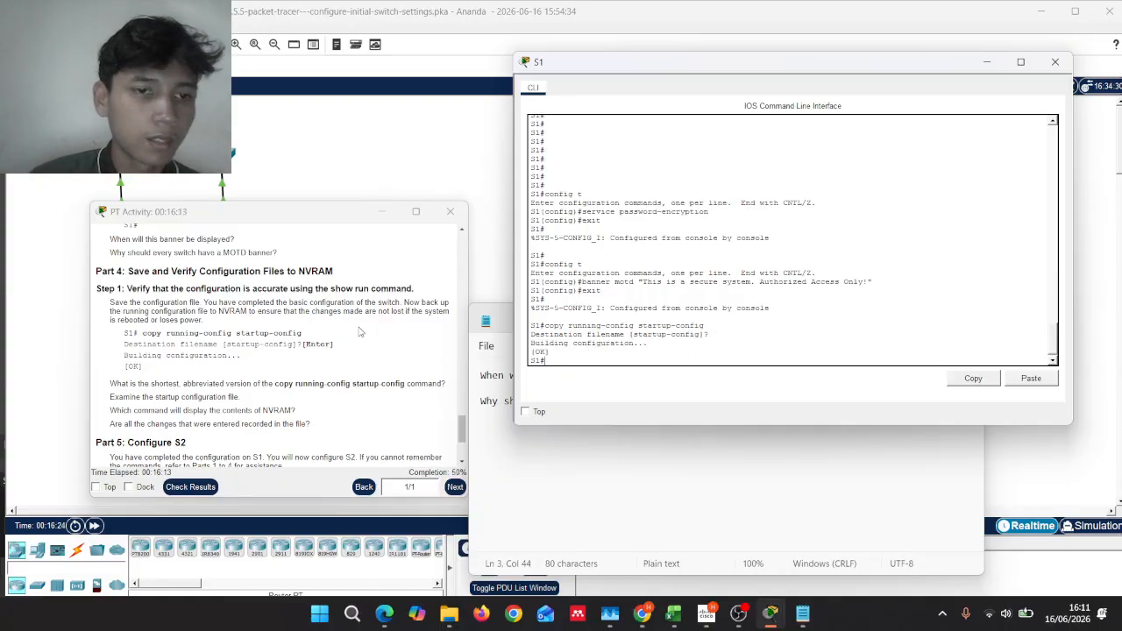
pyautogui.scroll(-1, 358, 331)
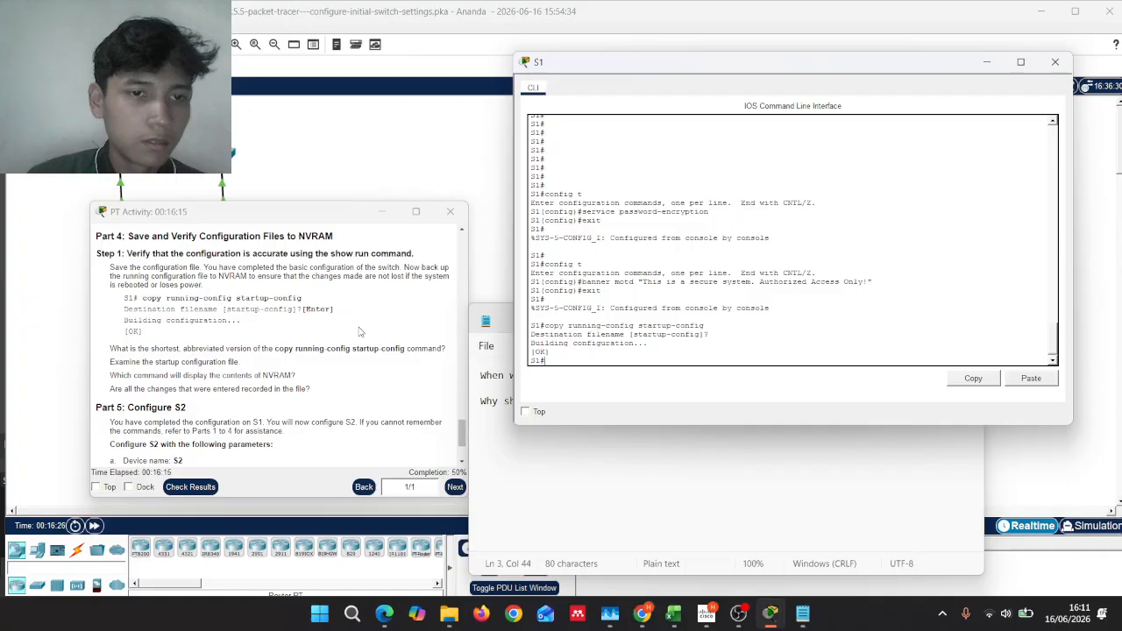
# Step: Copy the four Part 4 NVRAM questions into Notepad below the banner questions, separated by blank lines
pyautogui.moveTo(107, 348); pyautogui.dragTo(331, 397)
pyautogui.hotkey('ctrl', 'c')
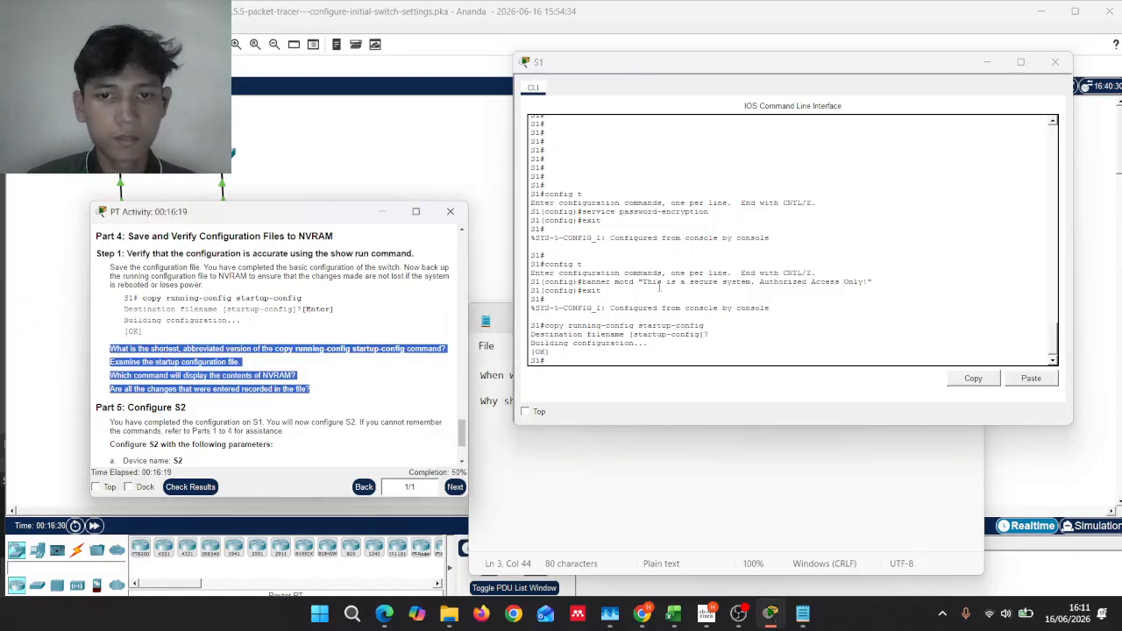
pyautogui.click(599, 447)
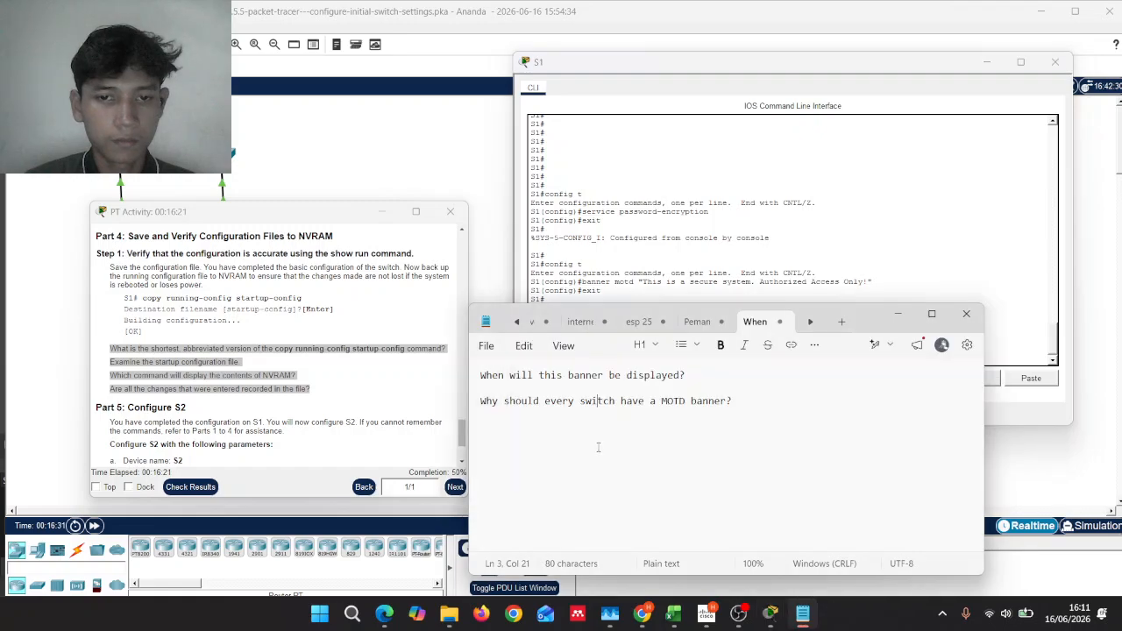
pyautogui.press('End')
pyautogui.press('Return')
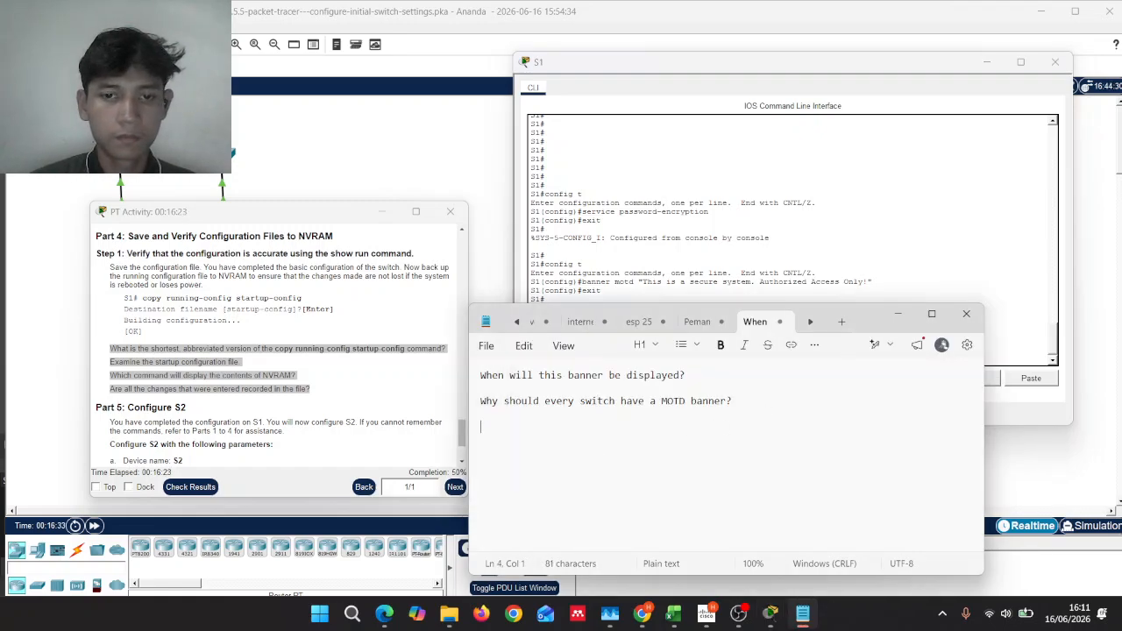
pyautogui.hotkey('ctrl', 'v')
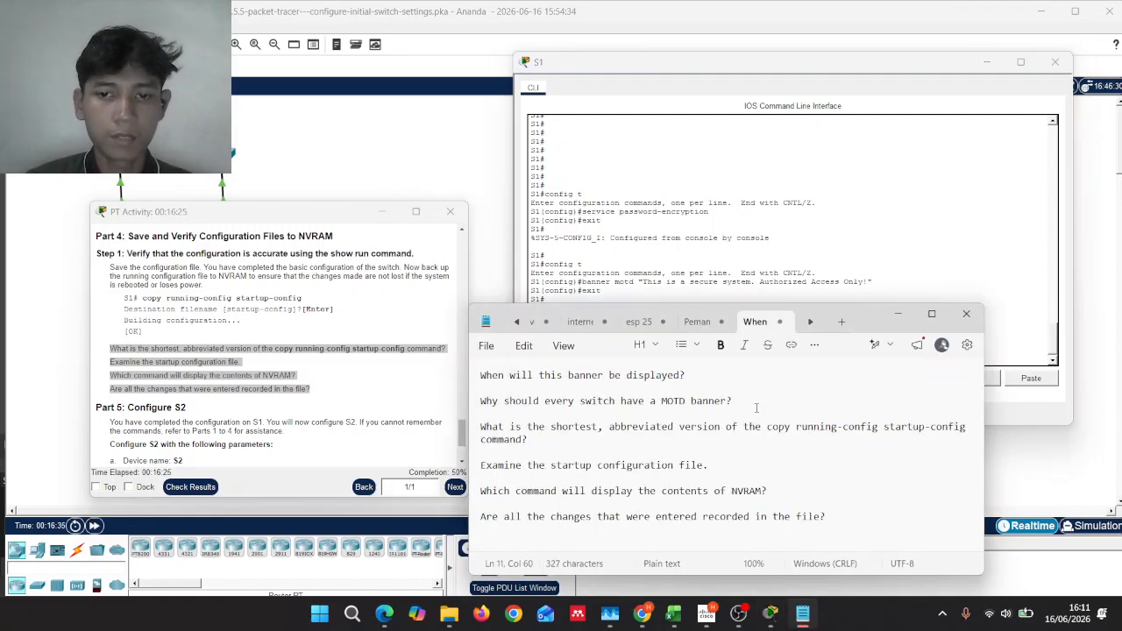
pyautogui.click(756, 407)
pyautogui.press('Return')
pyautogui.press('Return')
pyautogui.press('Return')
pyautogui.press('Return')
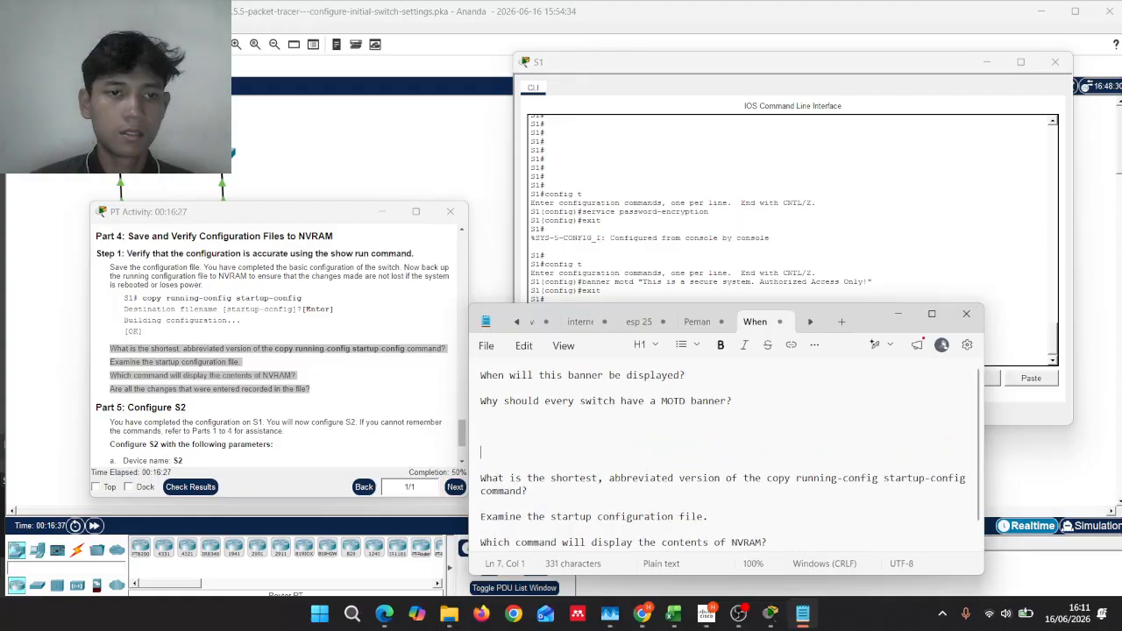
pyautogui.click(362, 364)
pyautogui.scroll(-3, 361, 365)
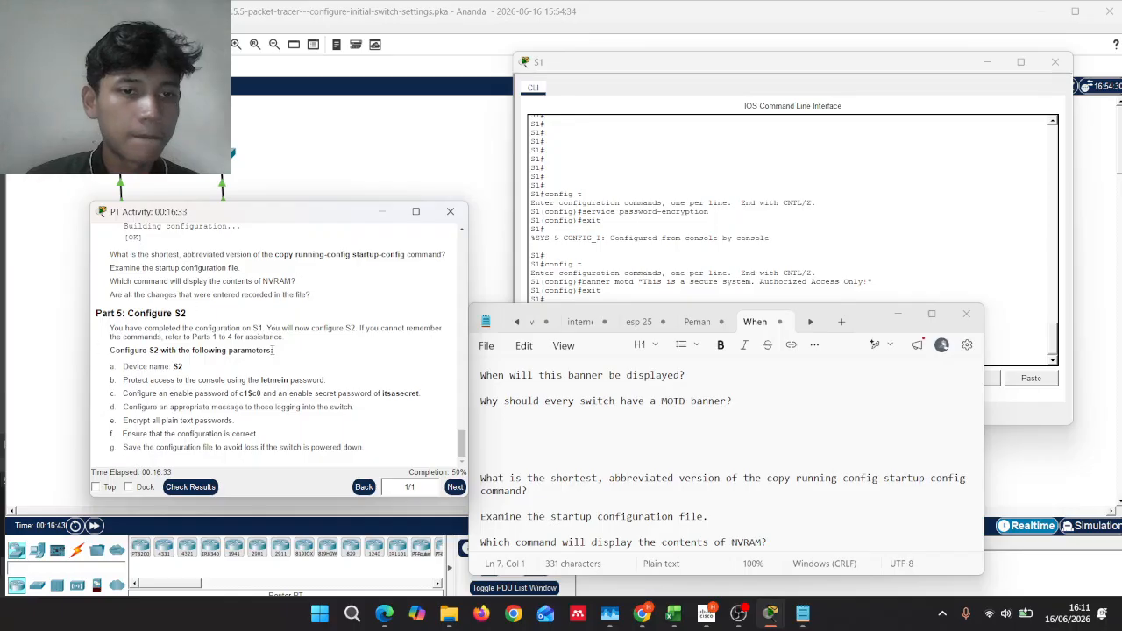
# Step: Minimize Notepad and scroll the instructions back to the Part 5 S2 parameter list
pyautogui.click(899, 316)
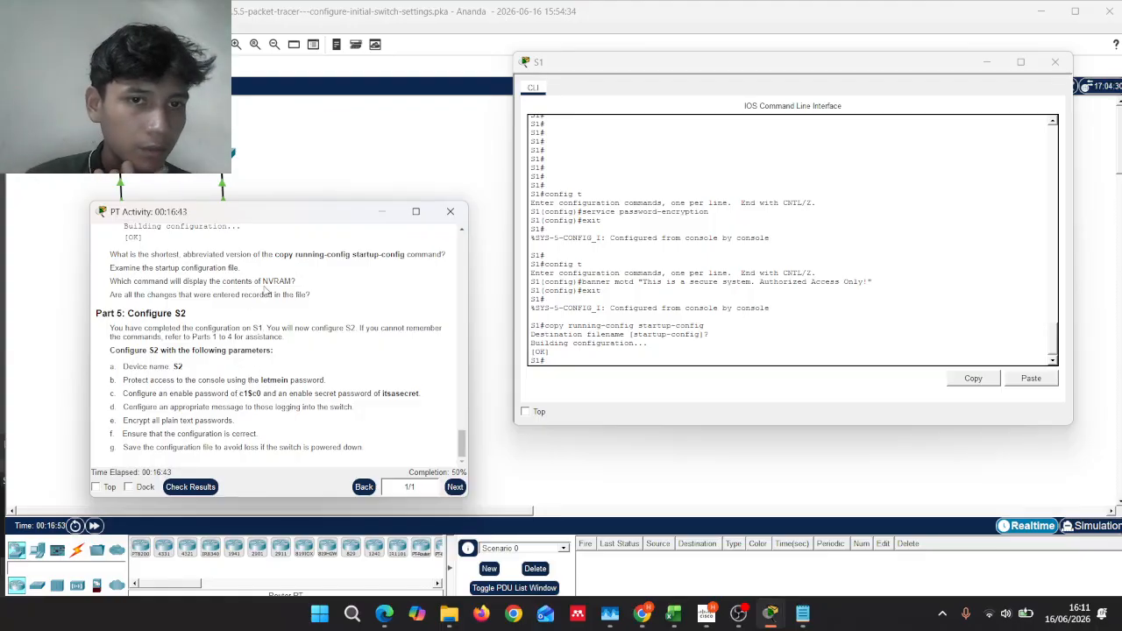
pyautogui.scroll(3, 266, 288)
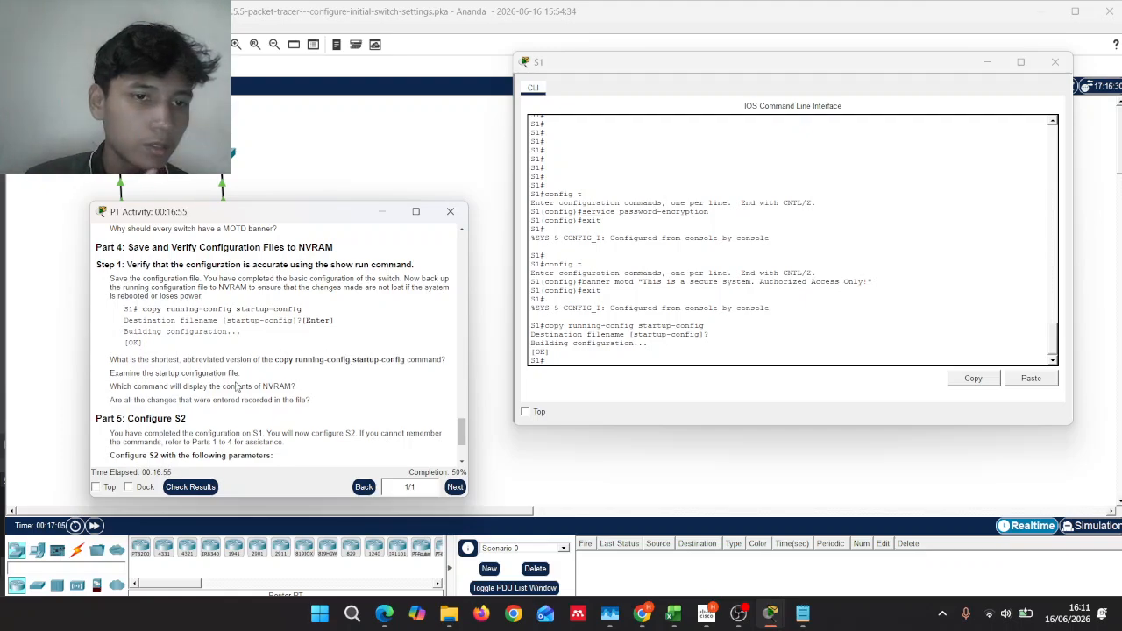
pyautogui.scroll(-3, 239, 383)
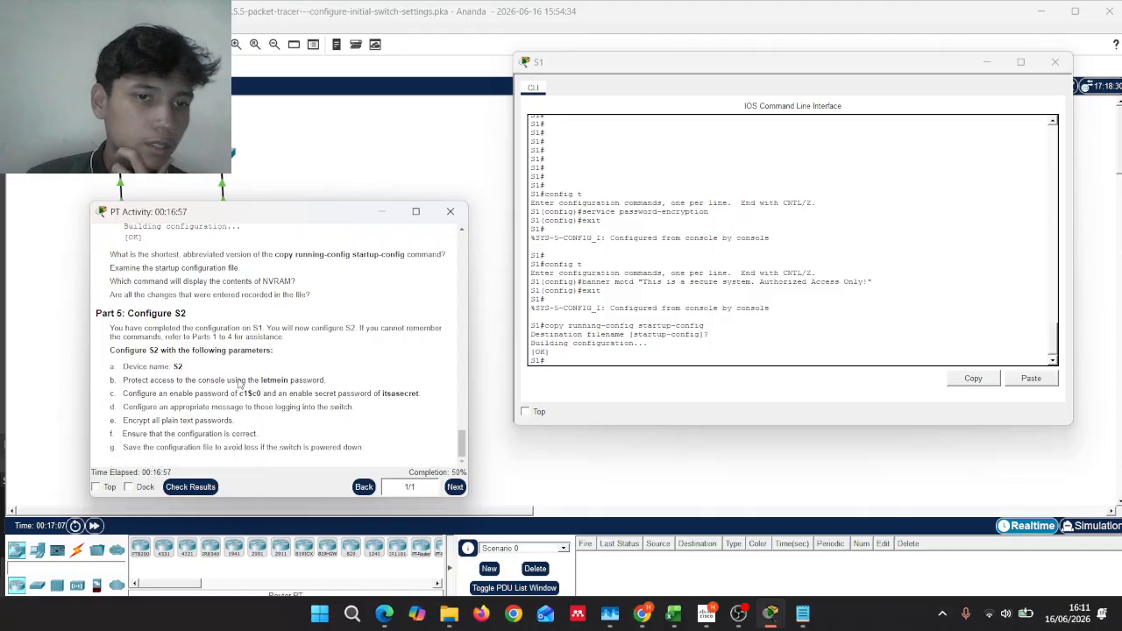
# Step: Check the results (36/72), confirm S1's items pass and S2's fail, then close the results
pyautogui.click(206, 488)
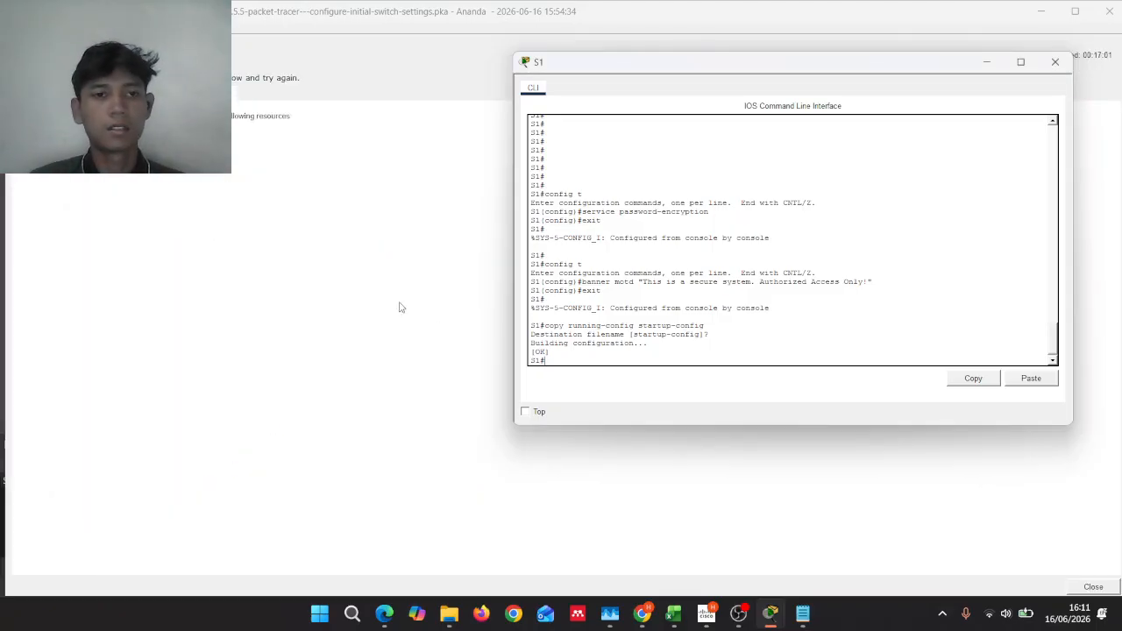
pyautogui.click(132, 93)
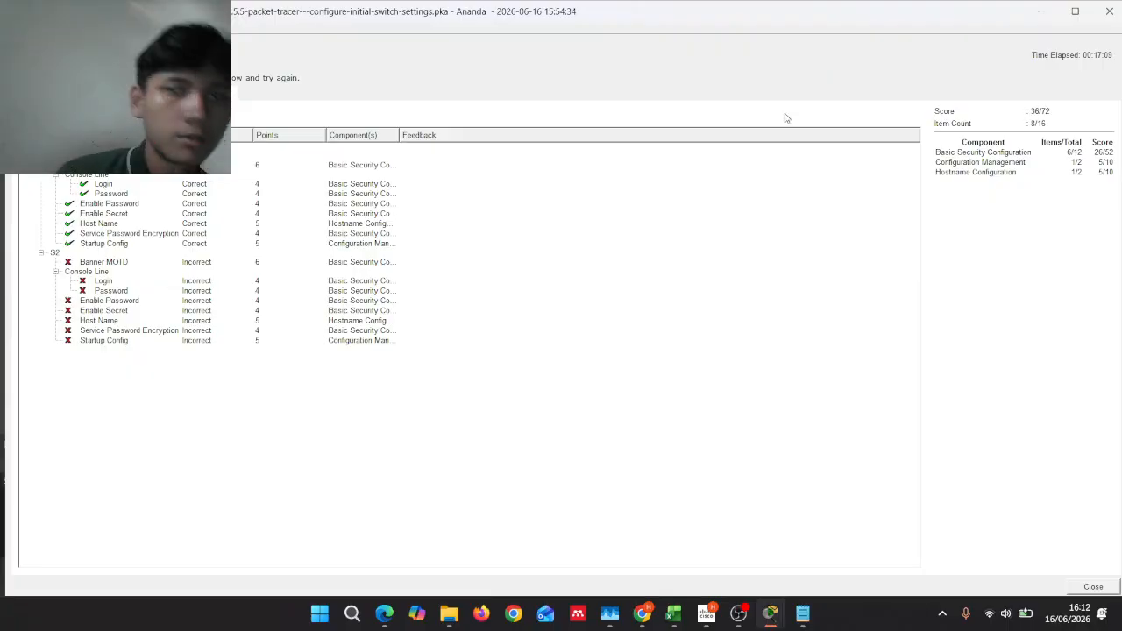
pyautogui.click(1109, 11)
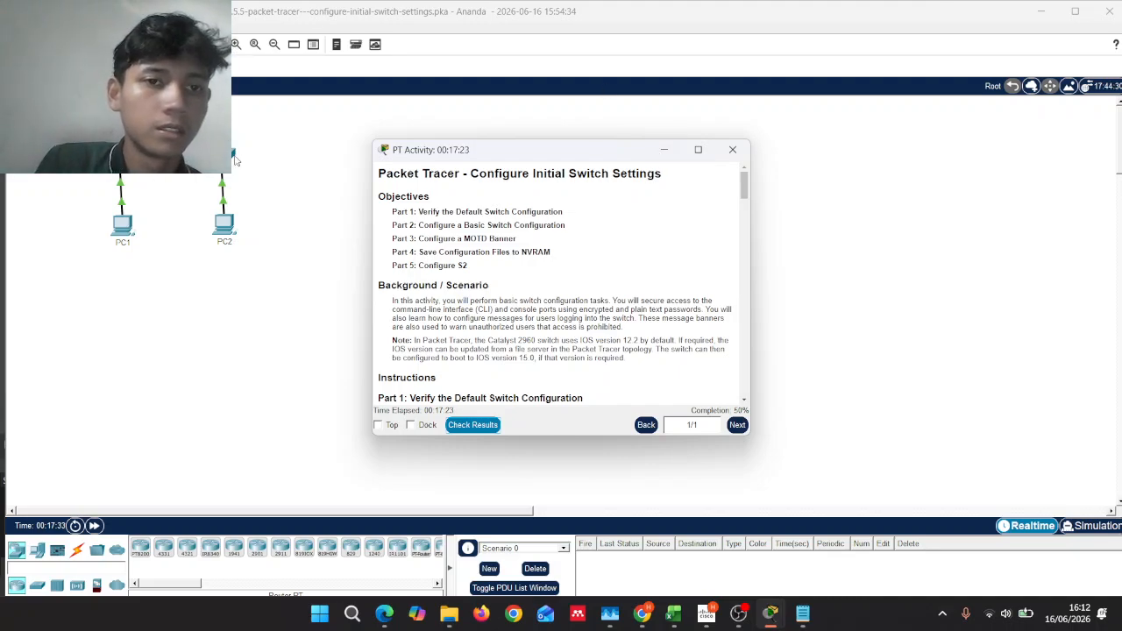
# Step: Open S2's CLI and place the activity instructions and S2 terminal side by side
pyautogui.click(664, 149)
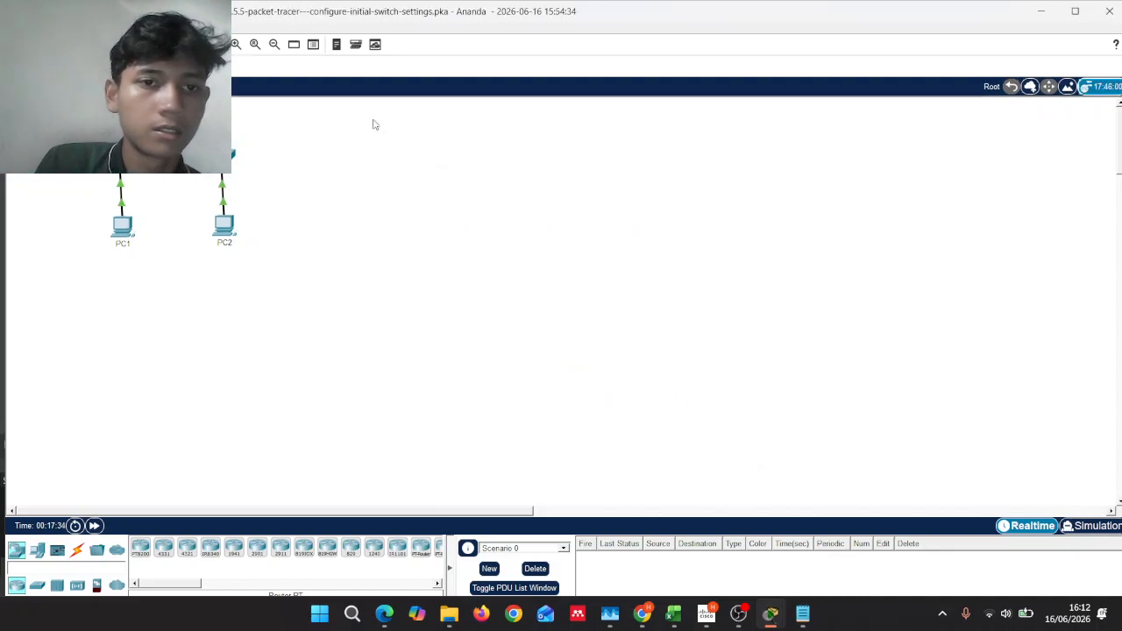
pyautogui.click(224, 155)
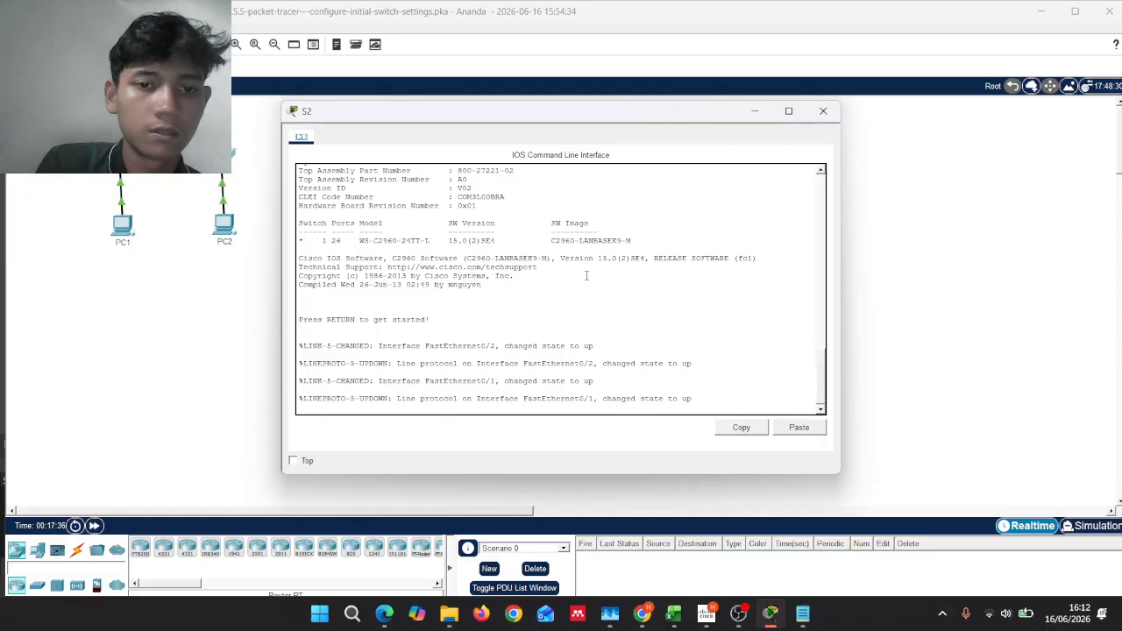
pyautogui.press('Return')
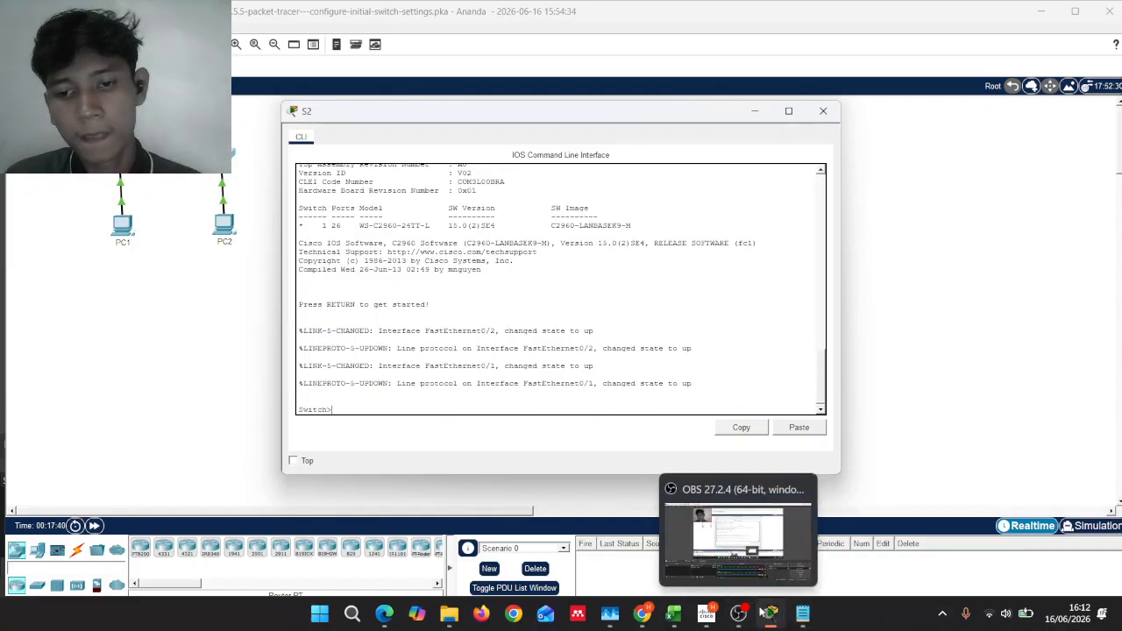
pyautogui.moveTo(770, 614)
pyautogui.moveTo(598, 527)
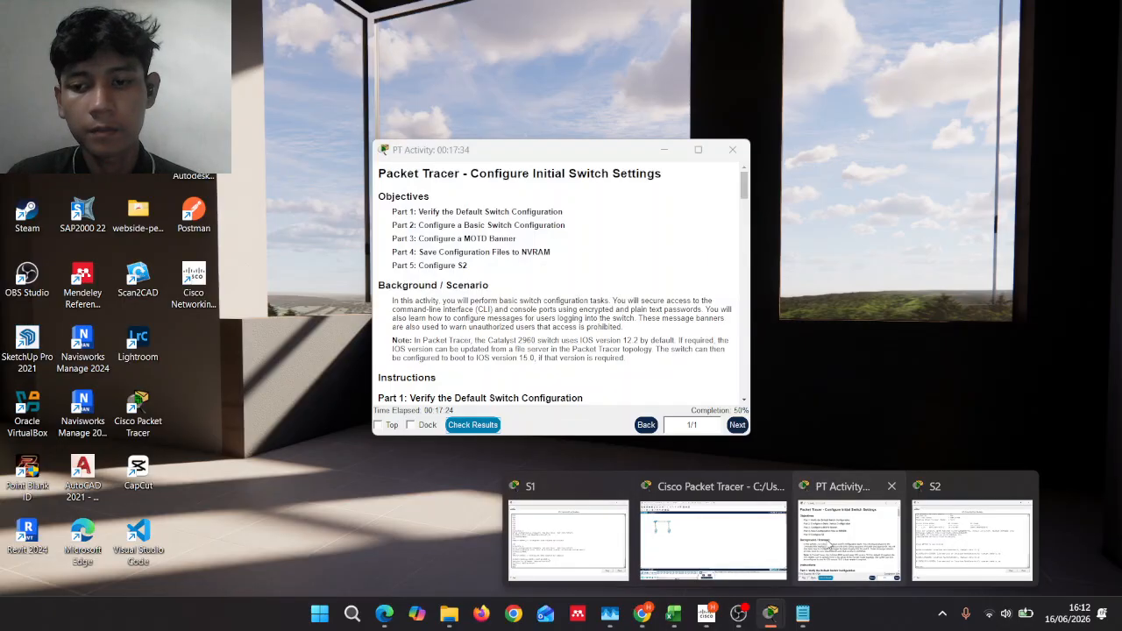
pyautogui.click(849, 537)
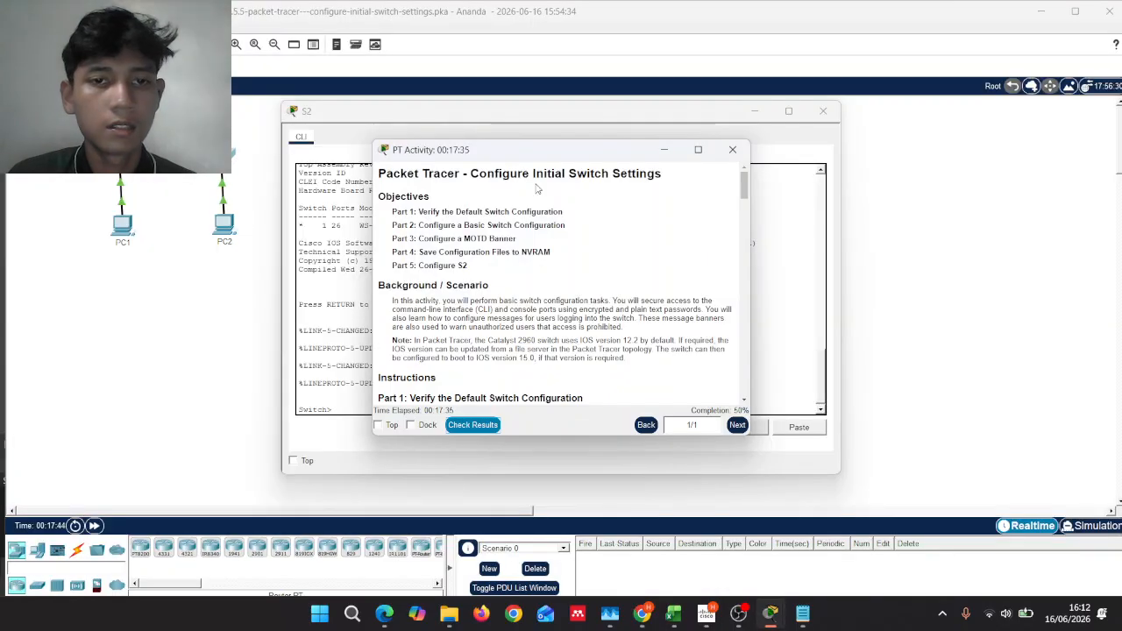
pyautogui.moveTo(566, 156); pyautogui.dragTo(231, 270)
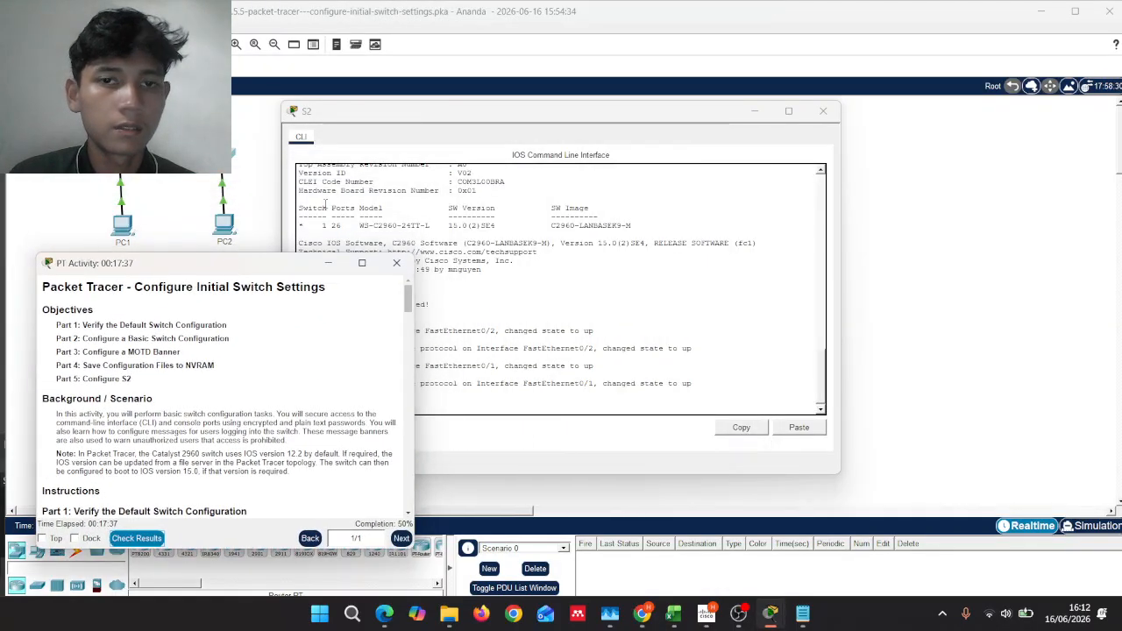
pyautogui.moveTo(488, 117); pyautogui.dragTo(726, 91)
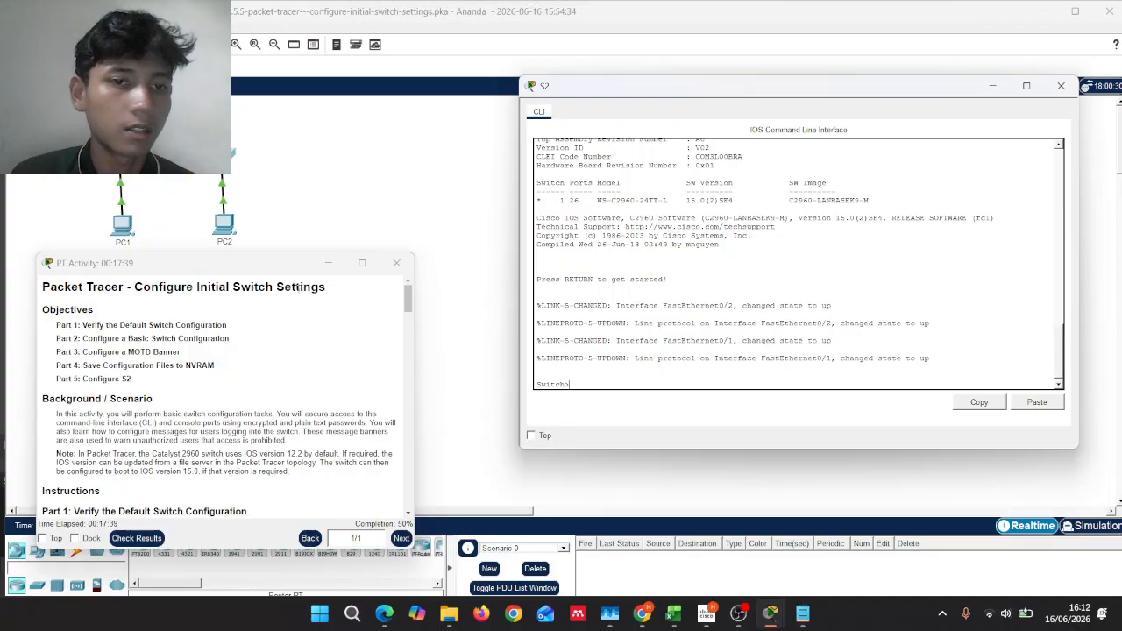
pyautogui.moveTo(269, 270); pyautogui.dragTo(342, 182)
pyautogui.scroll(-5, 315, 264)
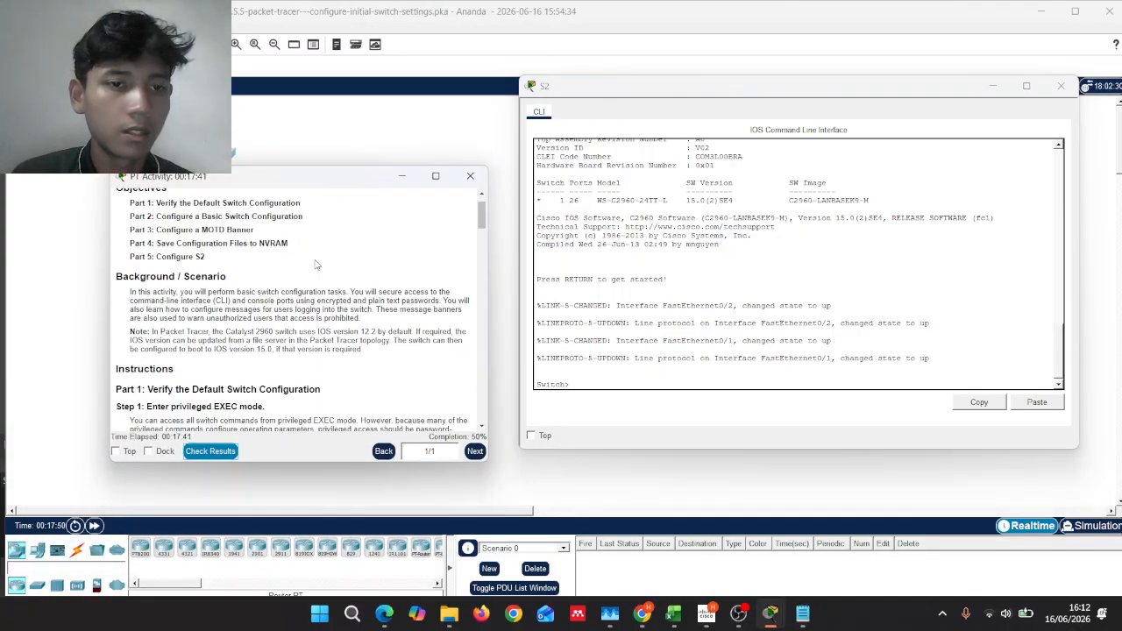
pyautogui.click(589, 384)
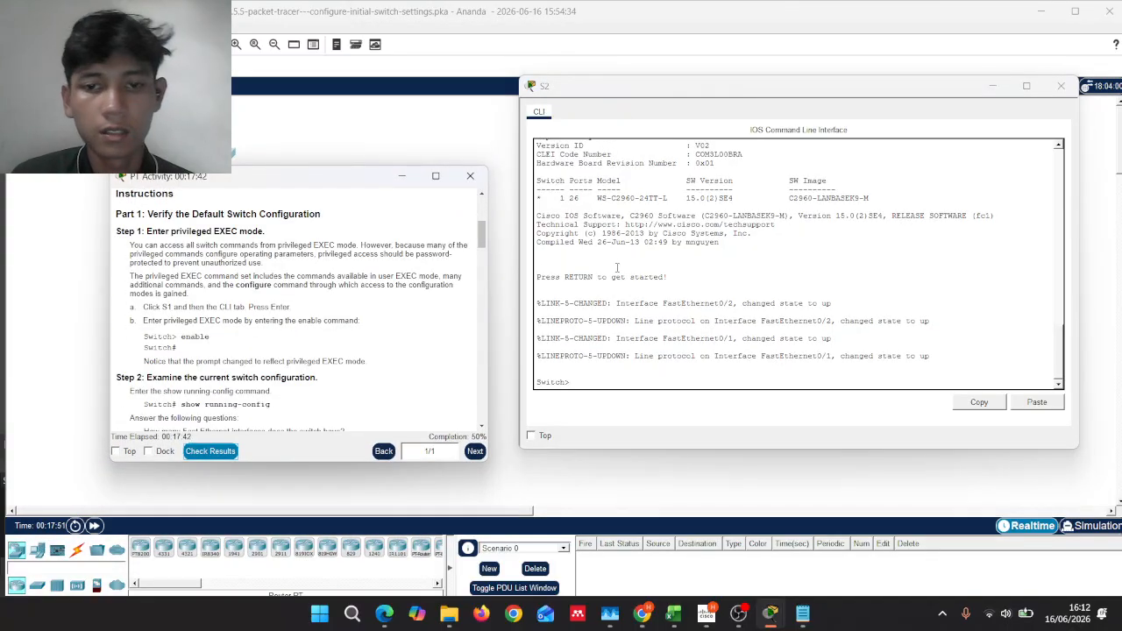
# Step: Enter enable on S2 and page through its full show running-config output
pyautogui.click(589, 384)
pyautogui.write('e')
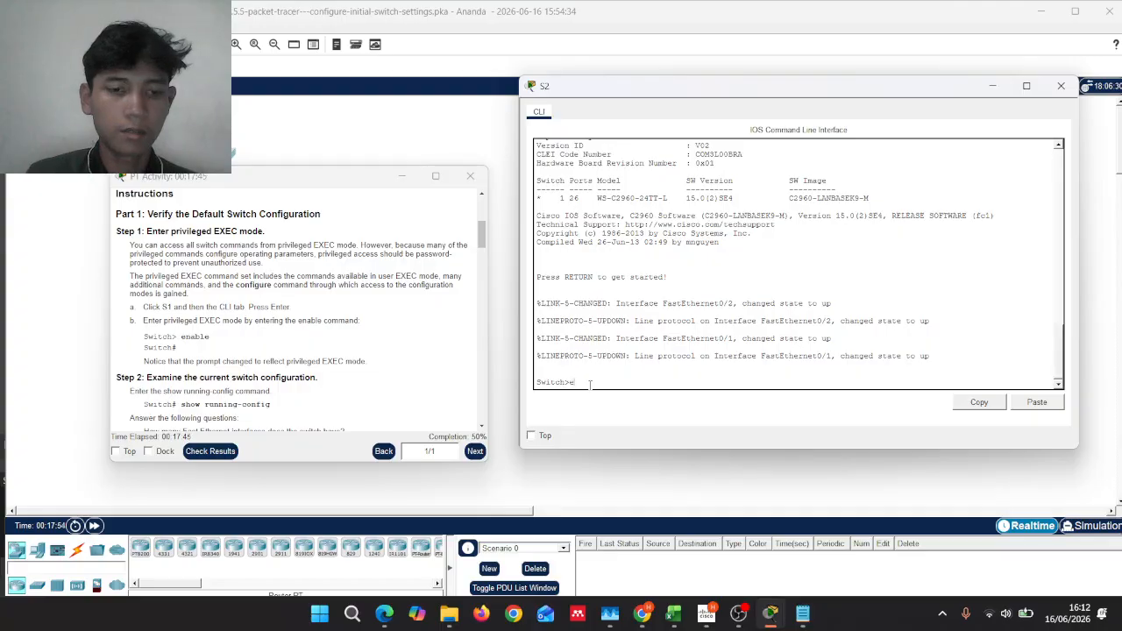
pyautogui.write('nab')
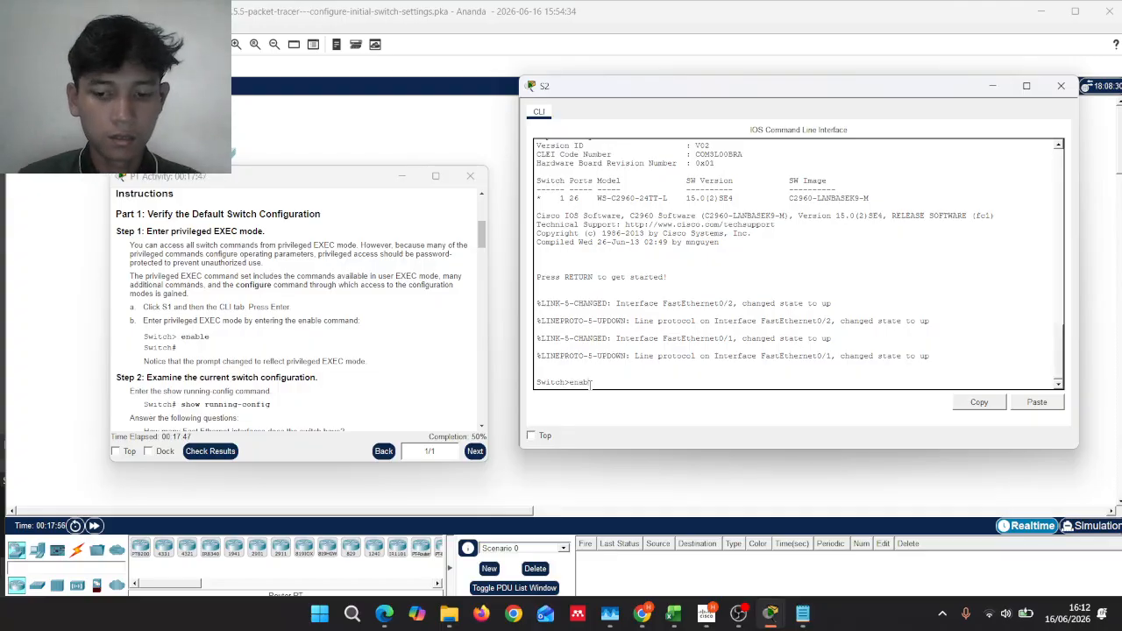
pyautogui.write('le')
pyautogui.press('Return')
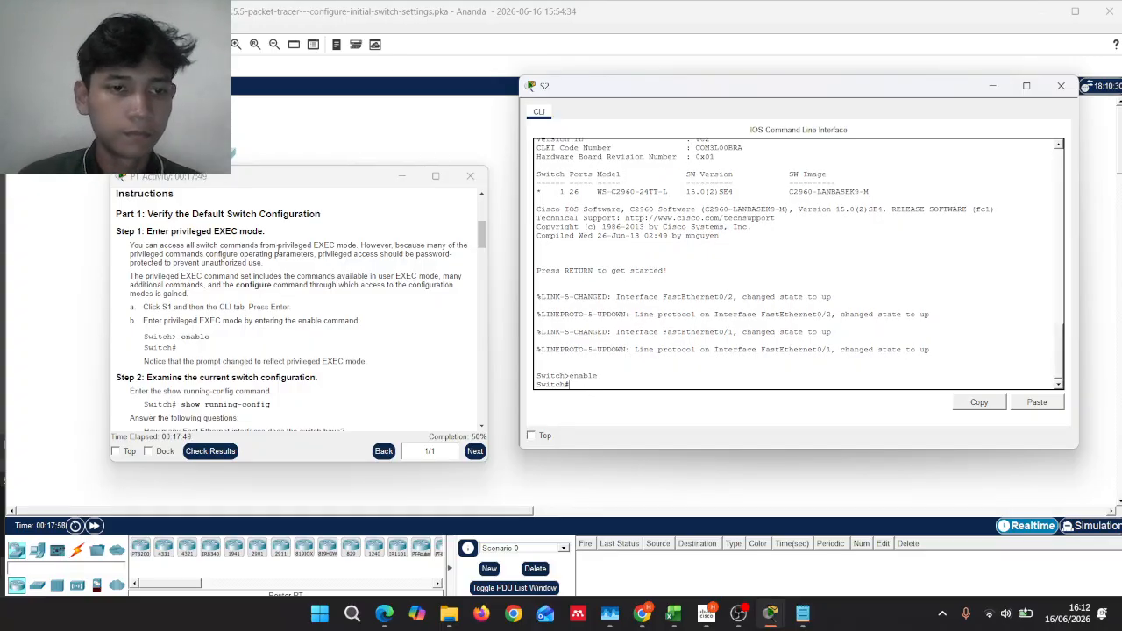
pyautogui.scroll(-3, 277, 249)
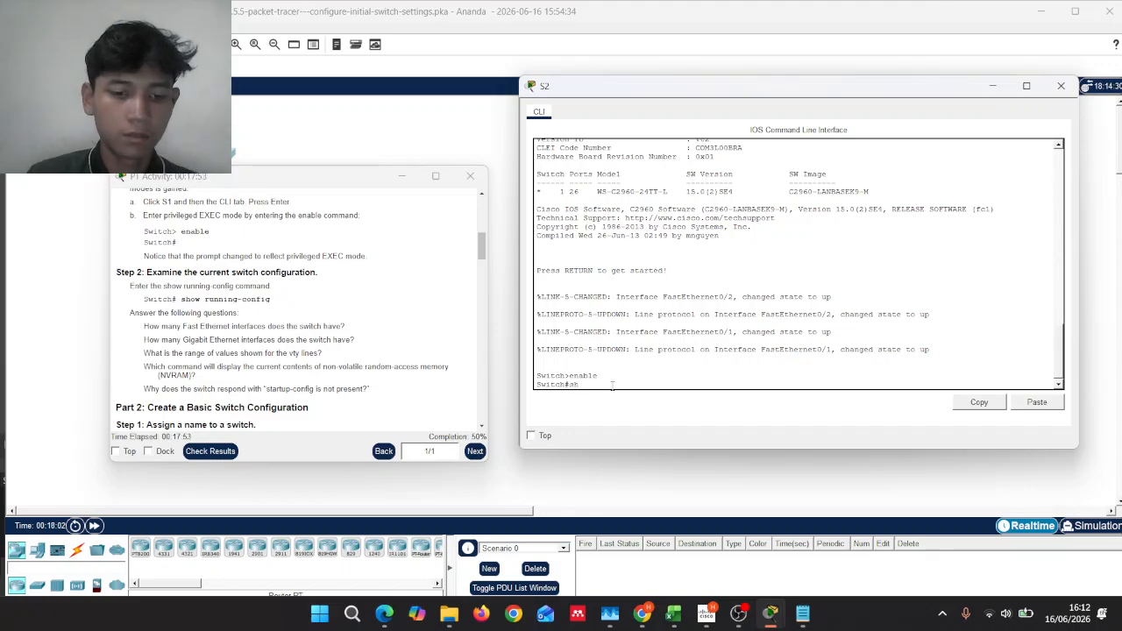
pyautogui.write('ow')
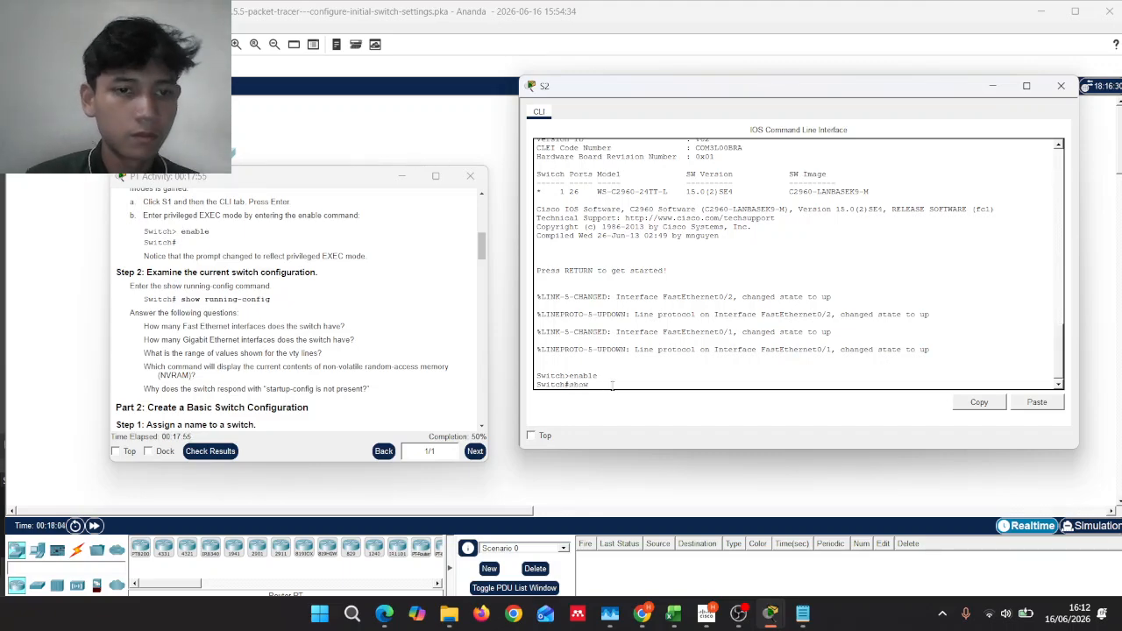
pyautogui.scroll(5, 403, 291)
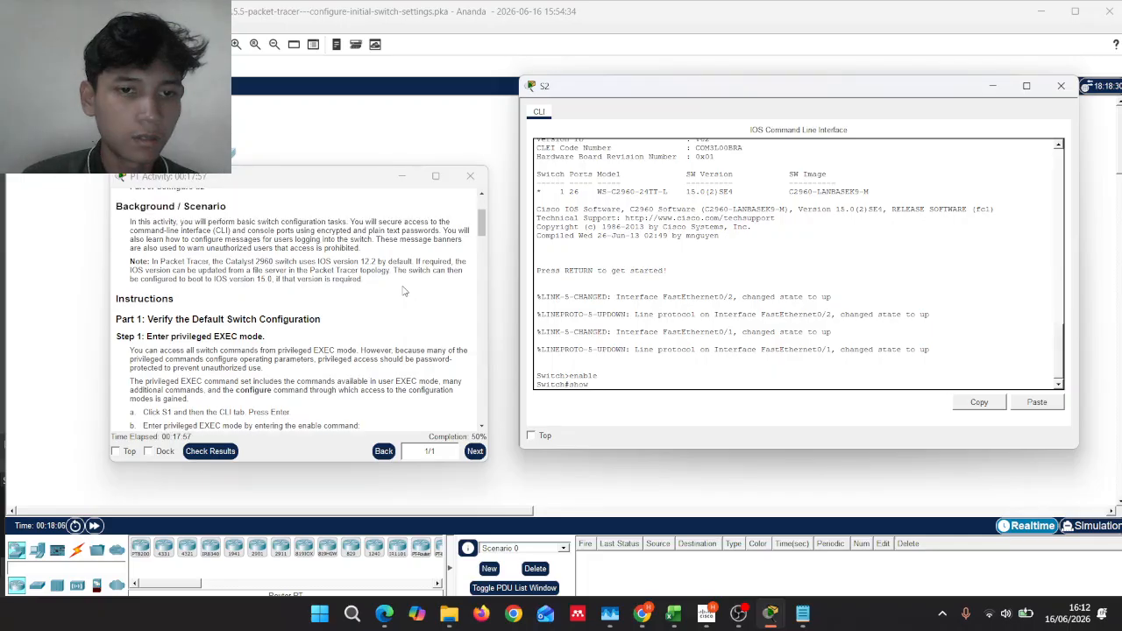
pyautogui.scroll(-5, 403, 291)
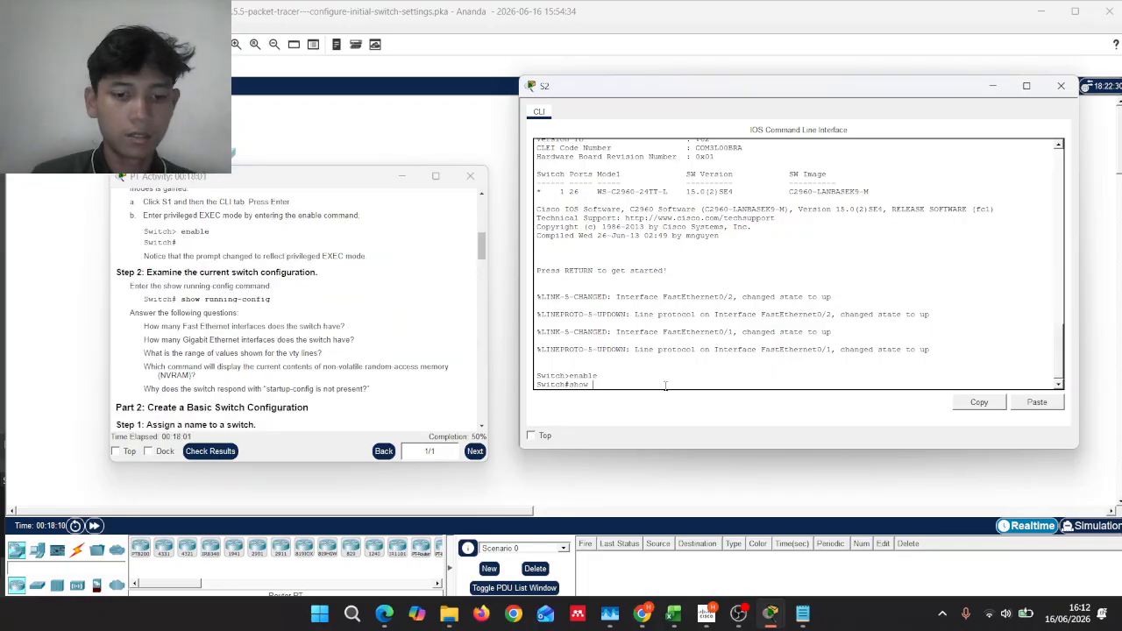
pyautogui.write('unning')
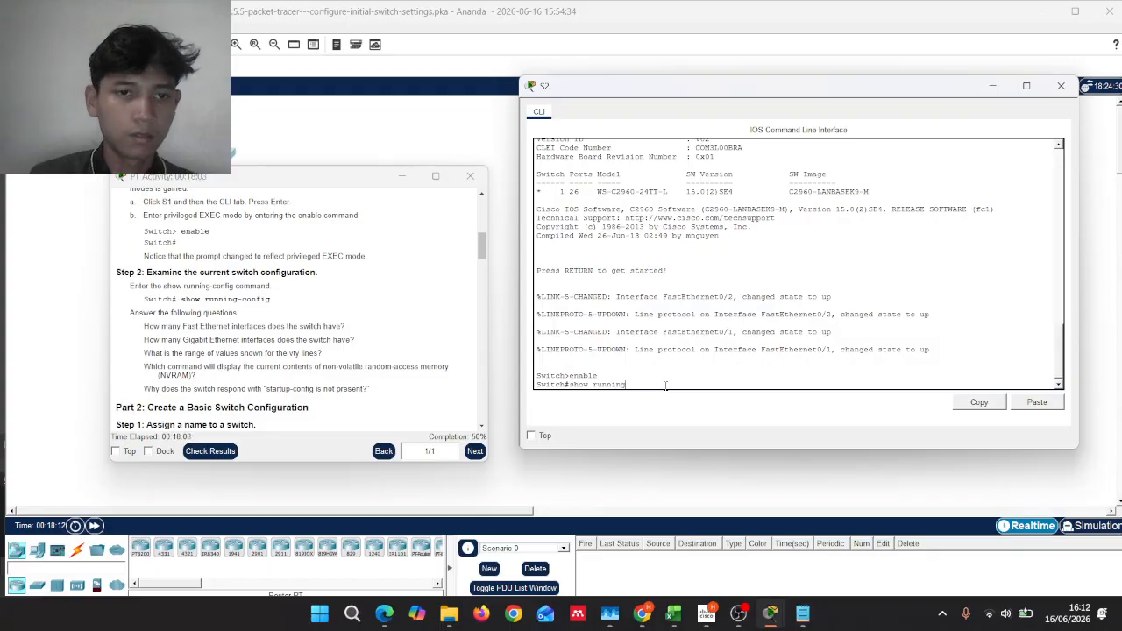
pyautogui.write('-co')
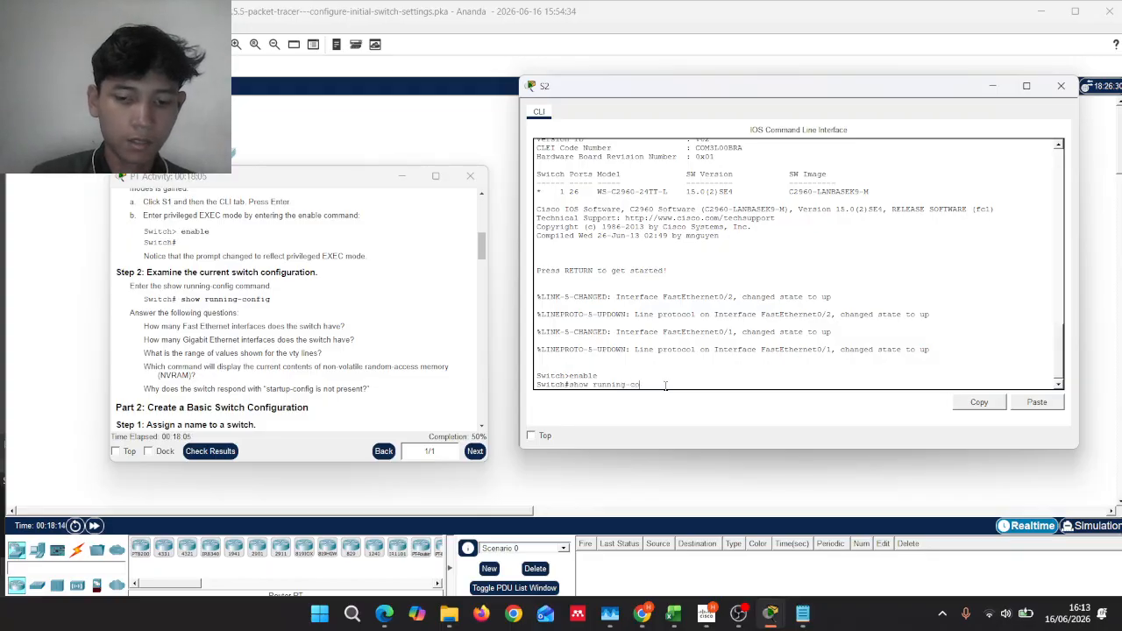
pyautogui.write('nfig')
pyautogui.press('Return')
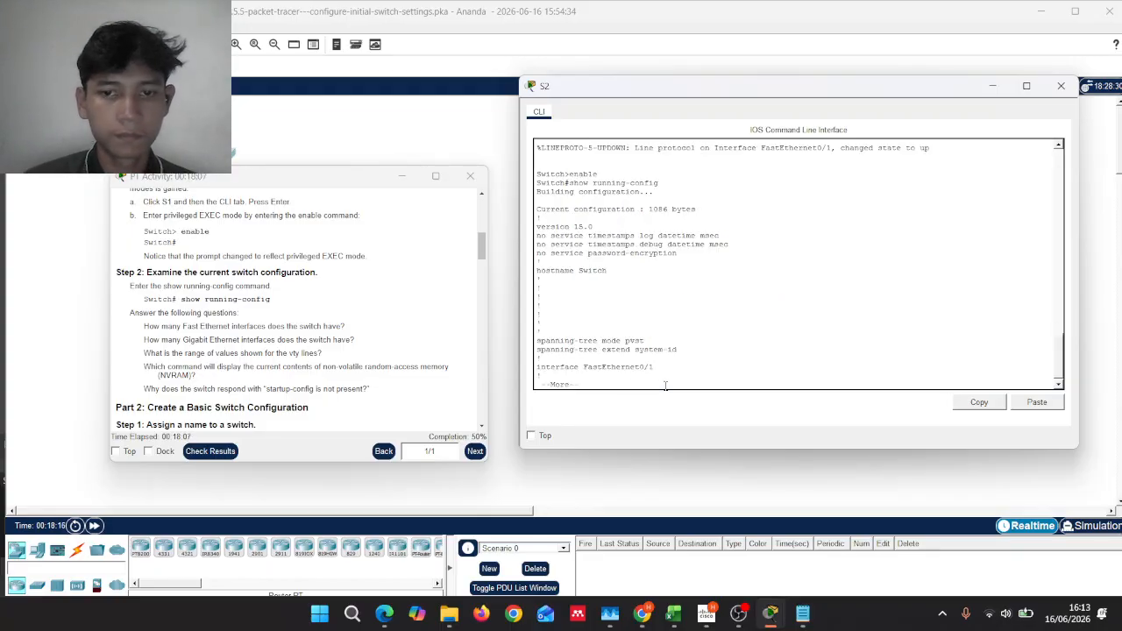
pyautogui.press('Return')
pyautogui.press('Return')
pyautogui.press('Return')
pyautogui.press('Return')
pyautogui.press('Return')
pyautogui.press('Return')
pyautogui.press('Return')
pyautogui.press('Return')
pyautogui.press('Return')
pyautogui.press('Return')
pyautogui.press('Return')
pyautogui.press('Return')
pyautogui.press('Return')
pyautogui.press('Return')
pyautogui.press('Return')
pyautogui.press('Return')
pyautogui.press('Return')
pyautogui.press('Return')
pyautogui.press('Return')
pyautogui.press('Return')
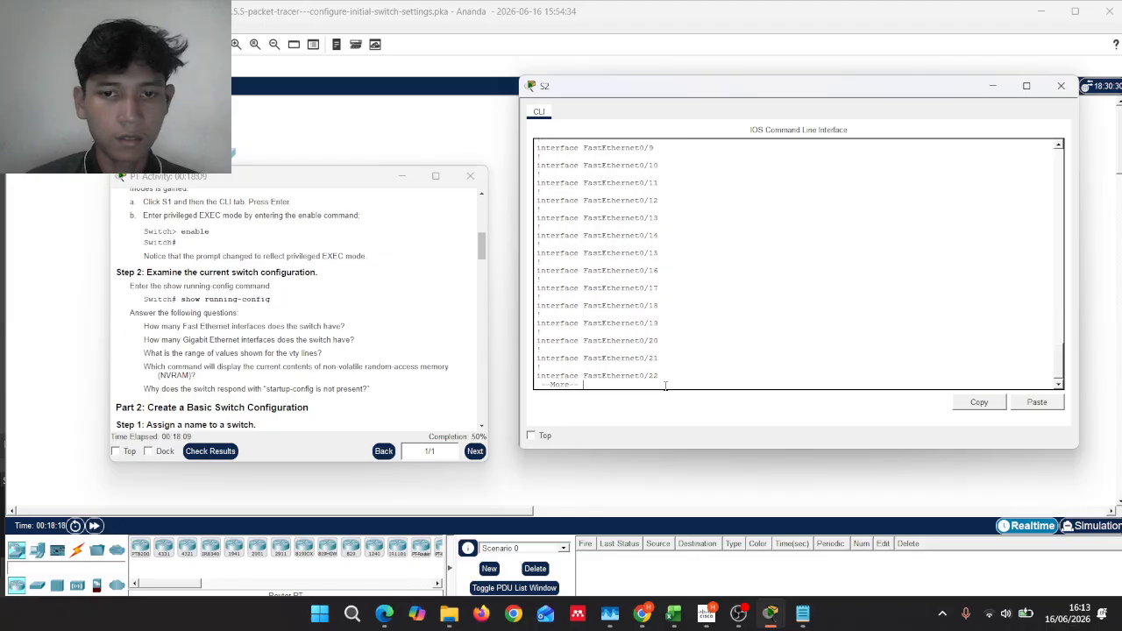
pyautogui.press('Return')
pyautogui.press('Return')
pyautogui.press('Return')
pyautogui.press('Return')
pyautogui.press('Return')
pyautogui.press('Return')
pyautogui.press('Return')
pyautogui.press('Return')
pyautogui.press('Return')
pyautogui.press('Return')
pyautogui.press('Return')
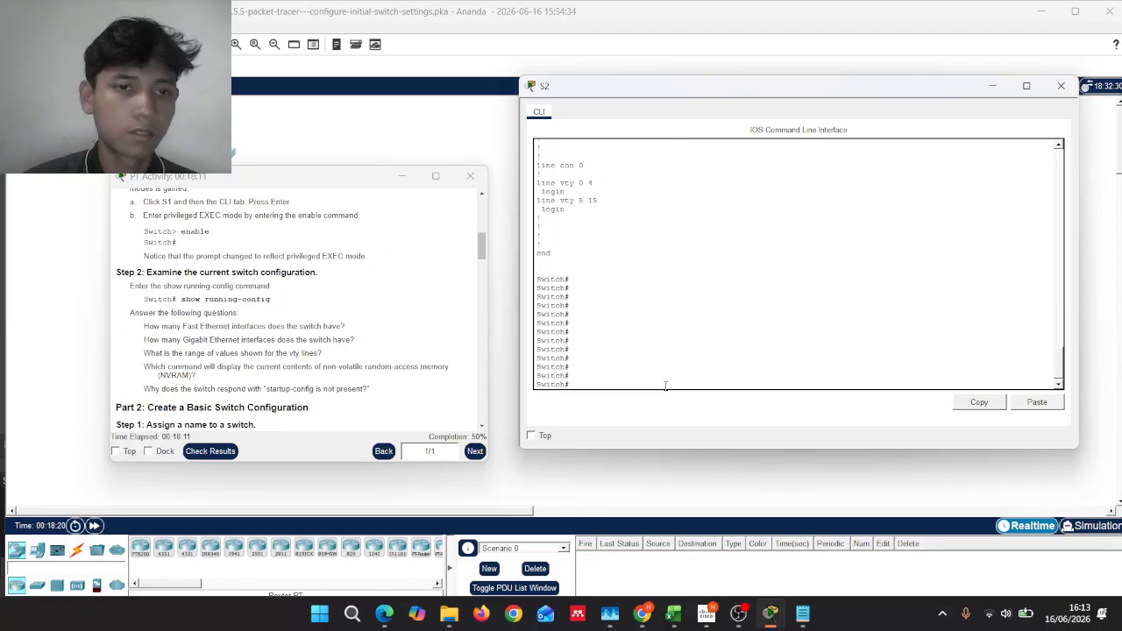
pyautogui.scroll(-3, 283, 320)
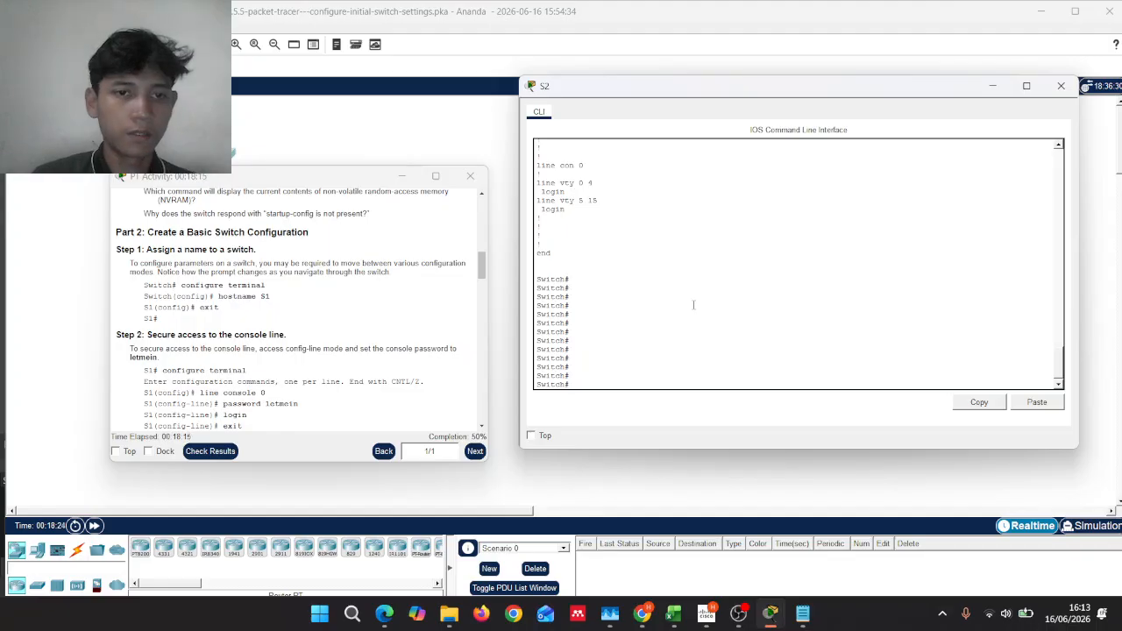
# Step: Under line console 0 on S2, set the console password and enable login
pyautogui.write('confi')
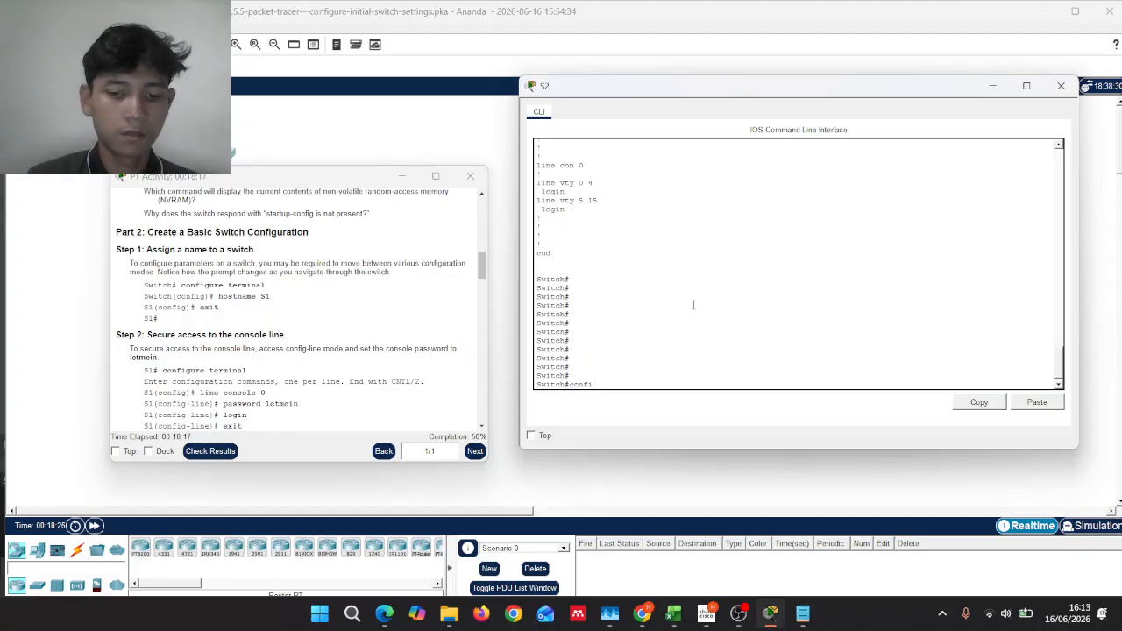
pyautogui.write('gure ter')
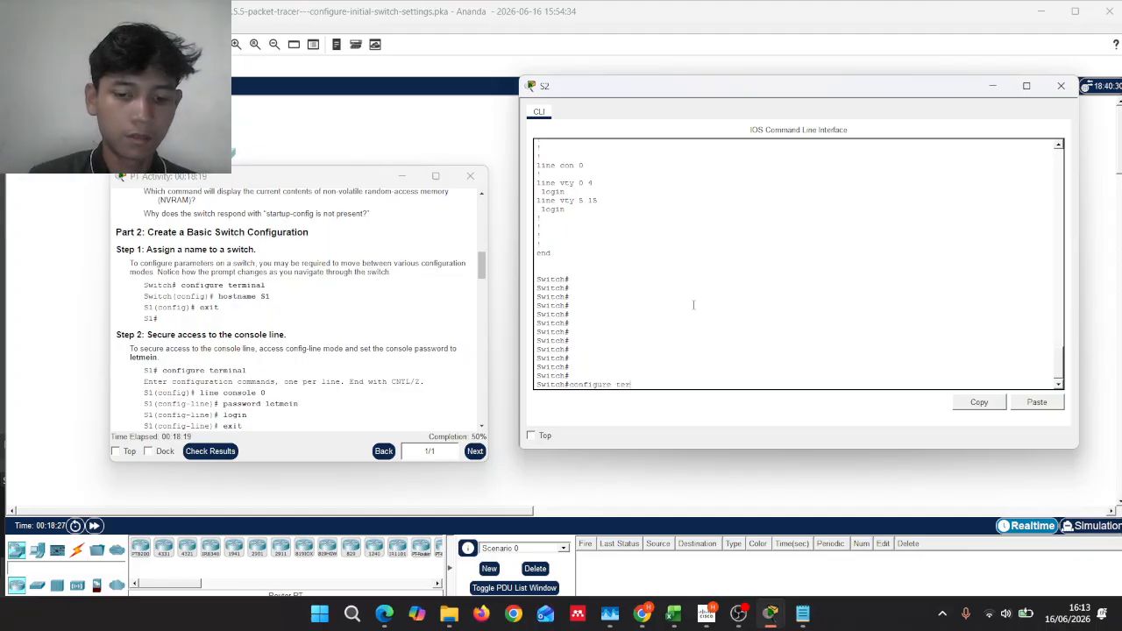
pyautogui.write('minal')
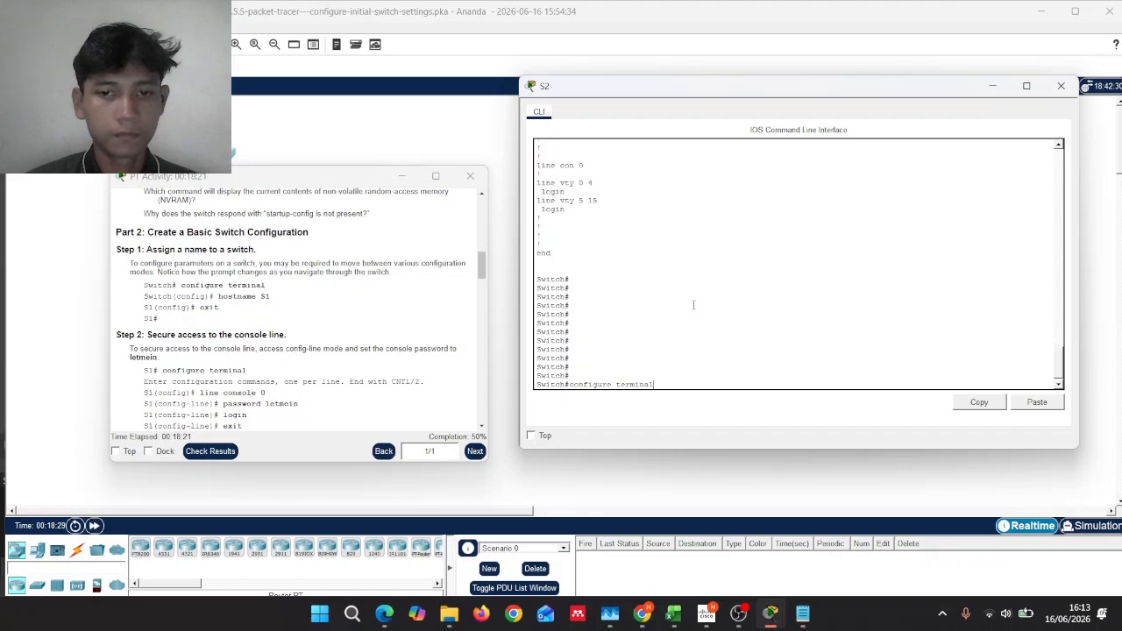
pyautogui.press('Return')
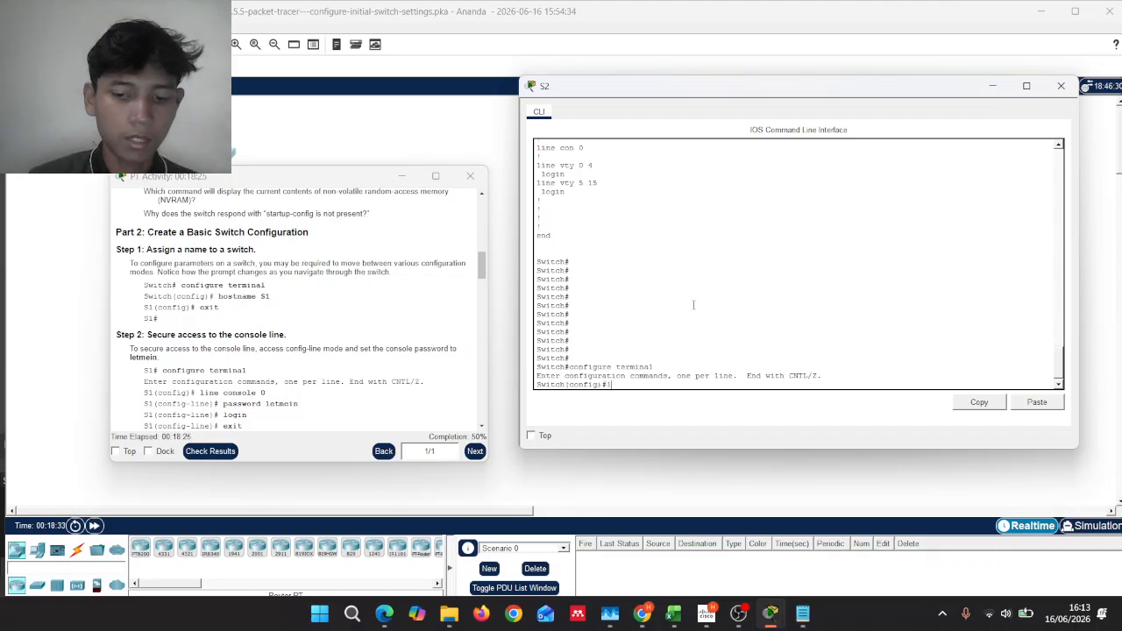
pyautogui.write('line co')
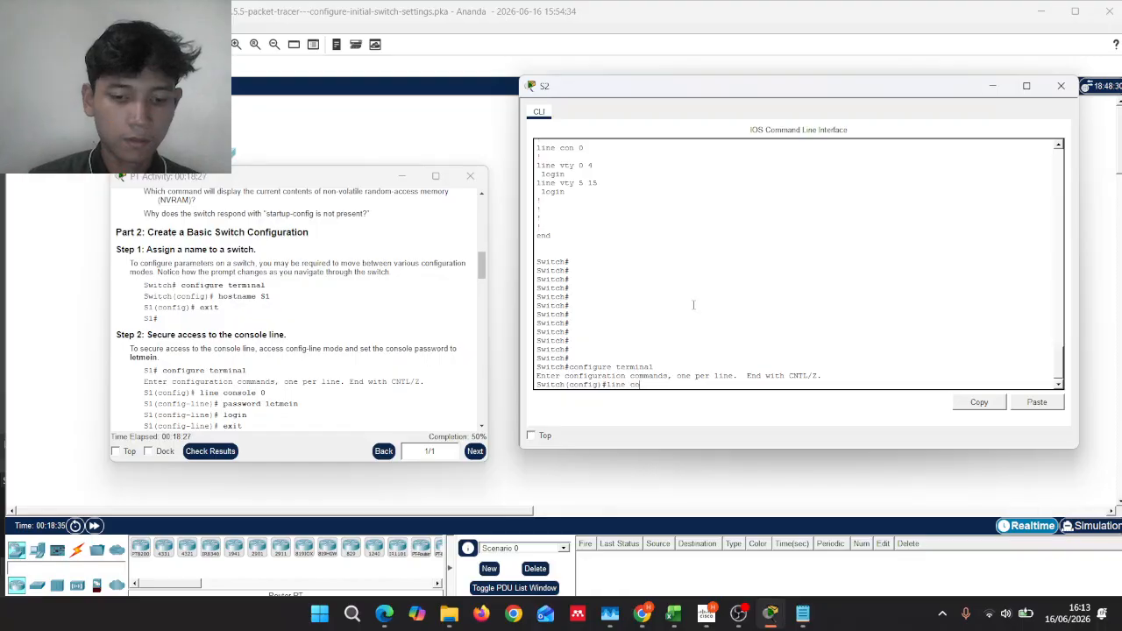
pyautogui.write('nsole 0')
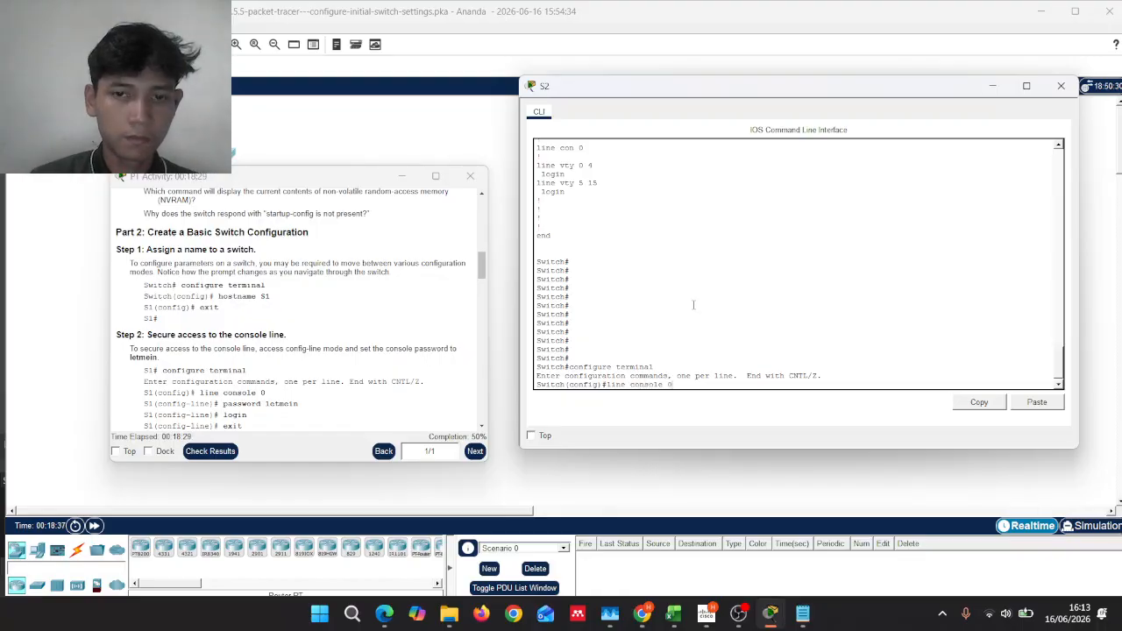
pyautogui.press('Return')
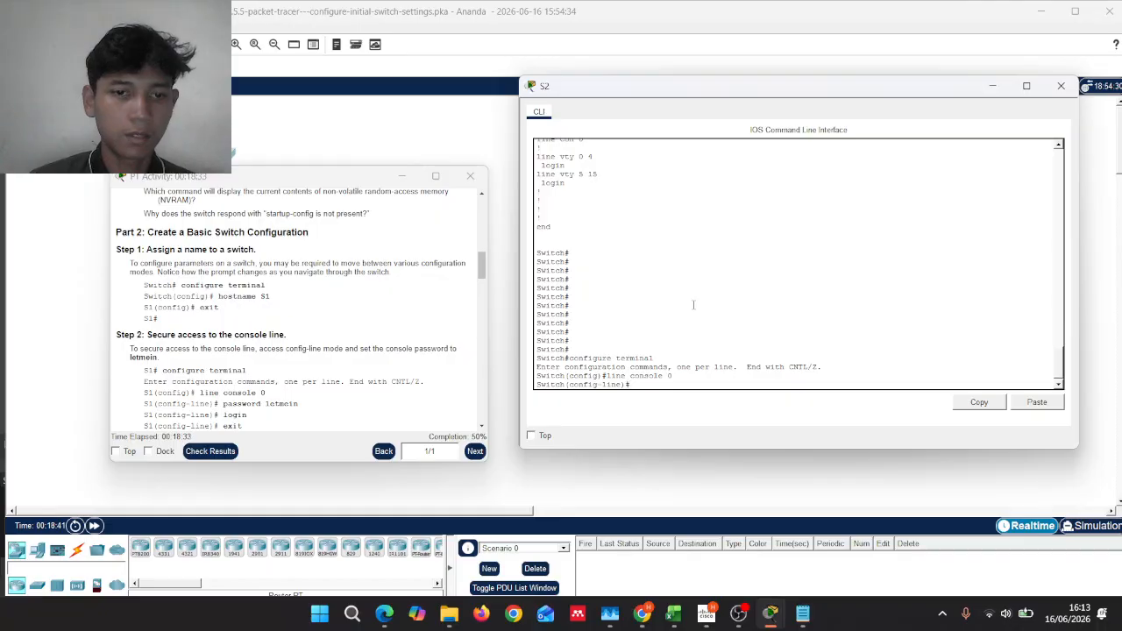
pyautogui.write('pass')
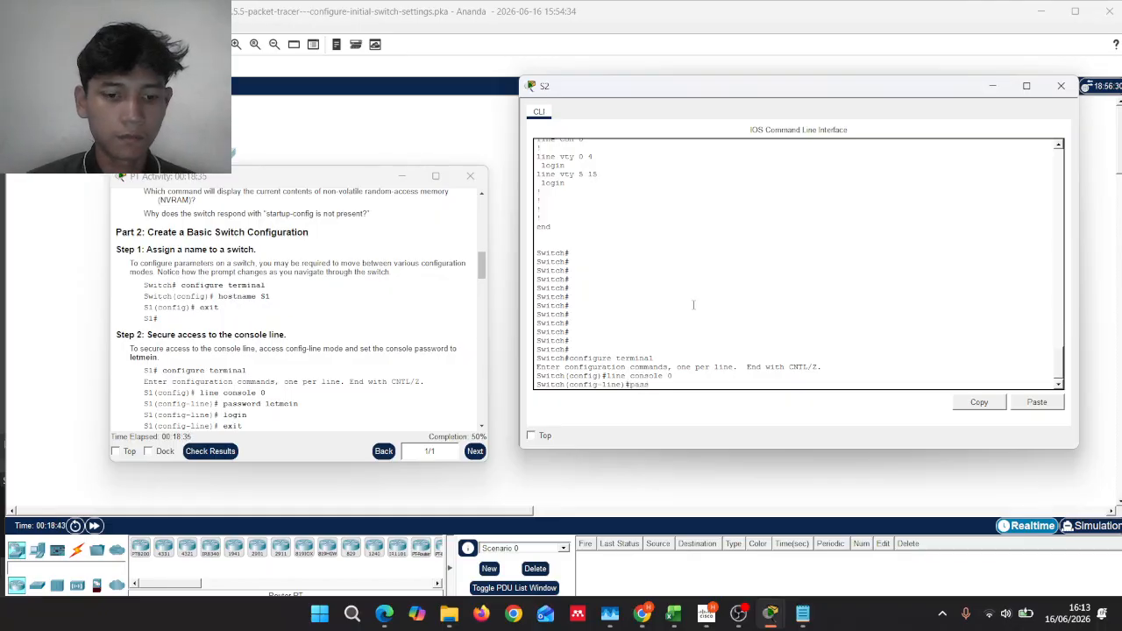
pyautogui.write('word le')
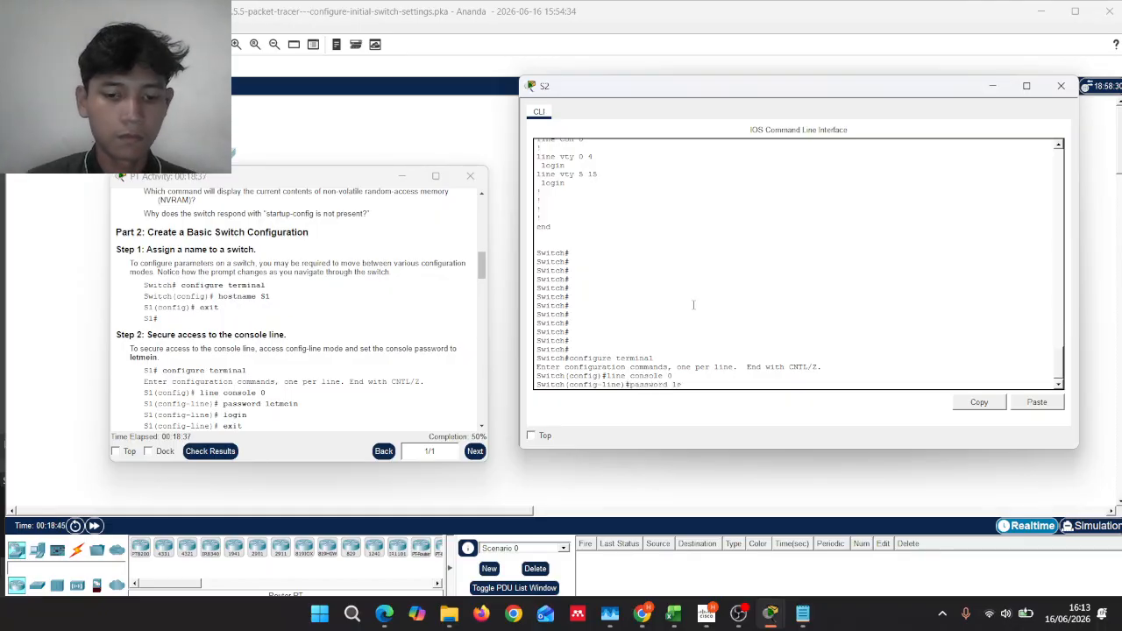
pyautogui.write('tmein')
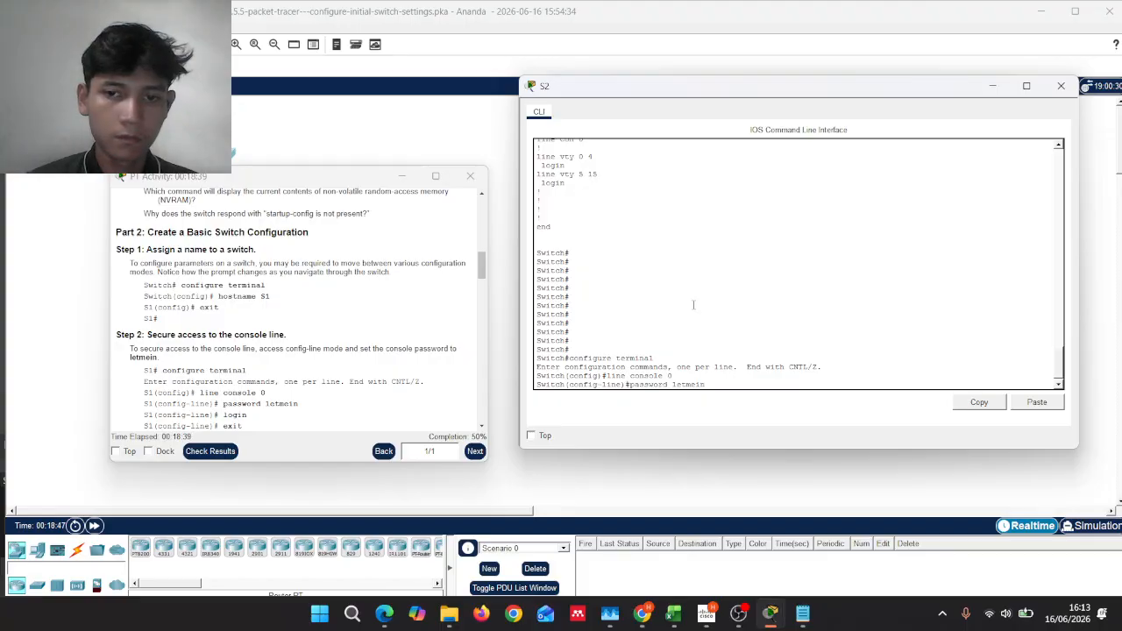
pyautogui.press('Return')
pyautogui.write('l')
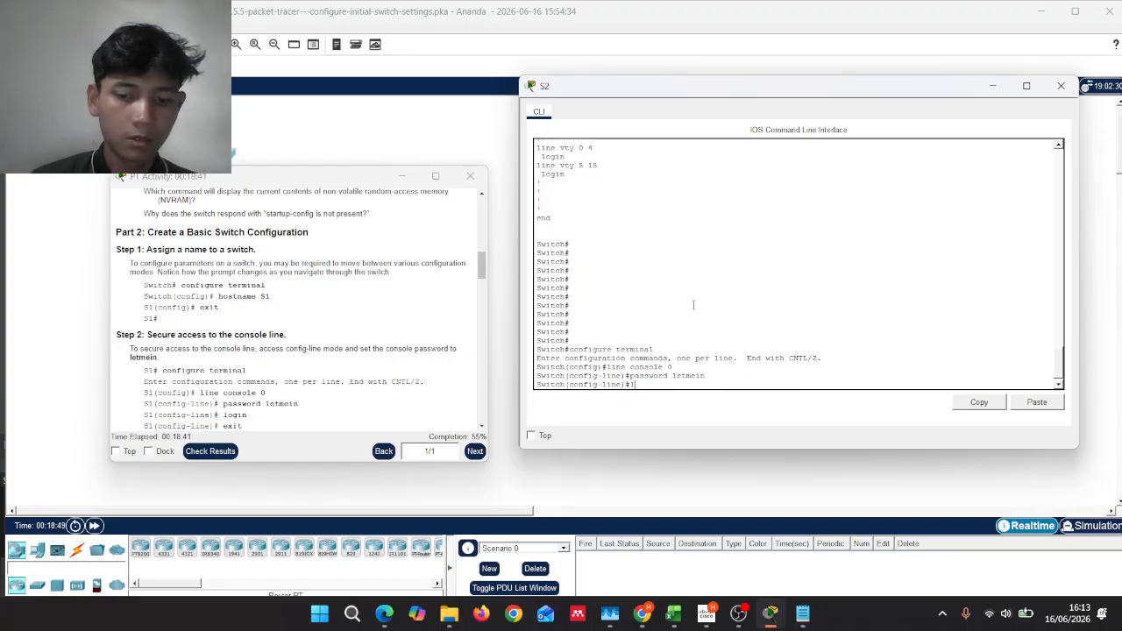
pyautogui.write('ogin')
pyautogui.press('Return')
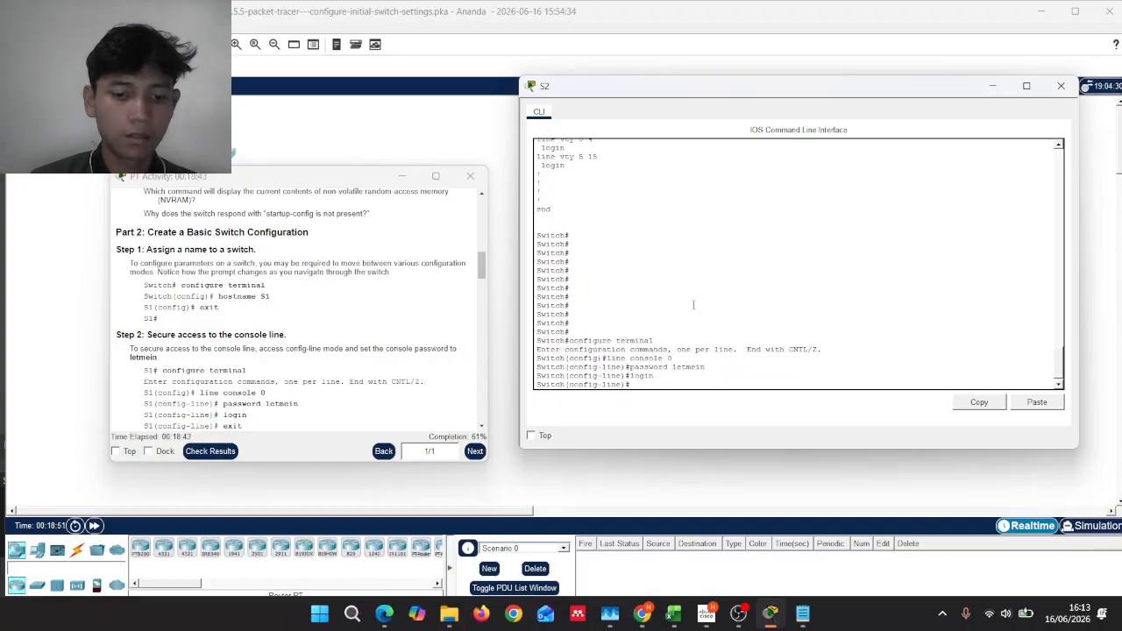
# Step: Start typing exit and scroll through the S2 console output to review it
pyautogui.write('exit')
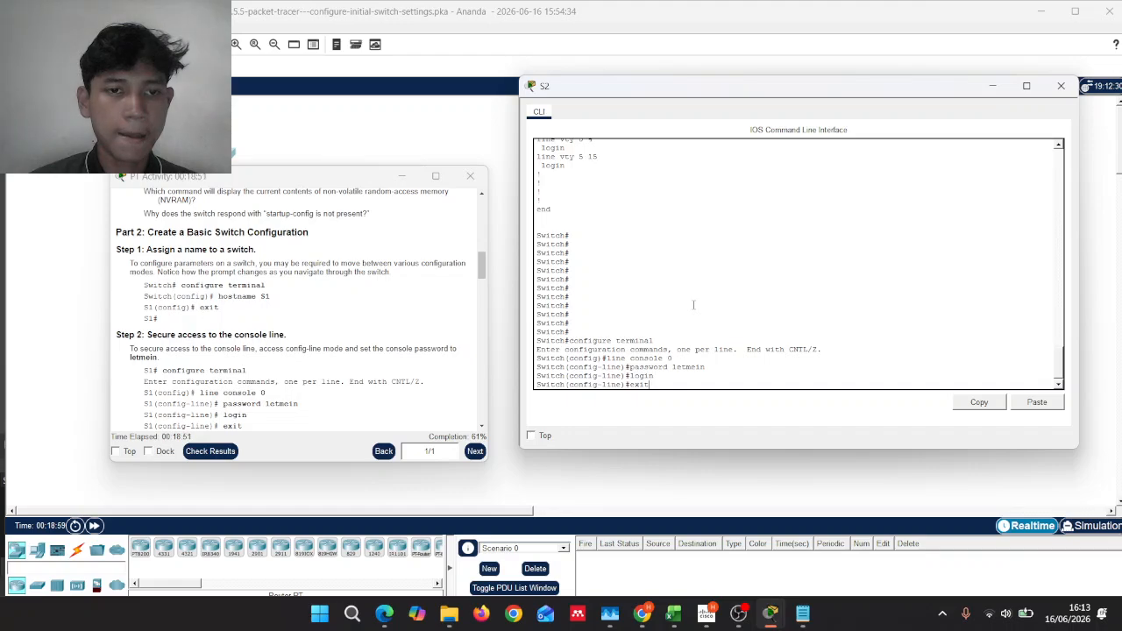
pyautogui.scroll(10, 692, 305)
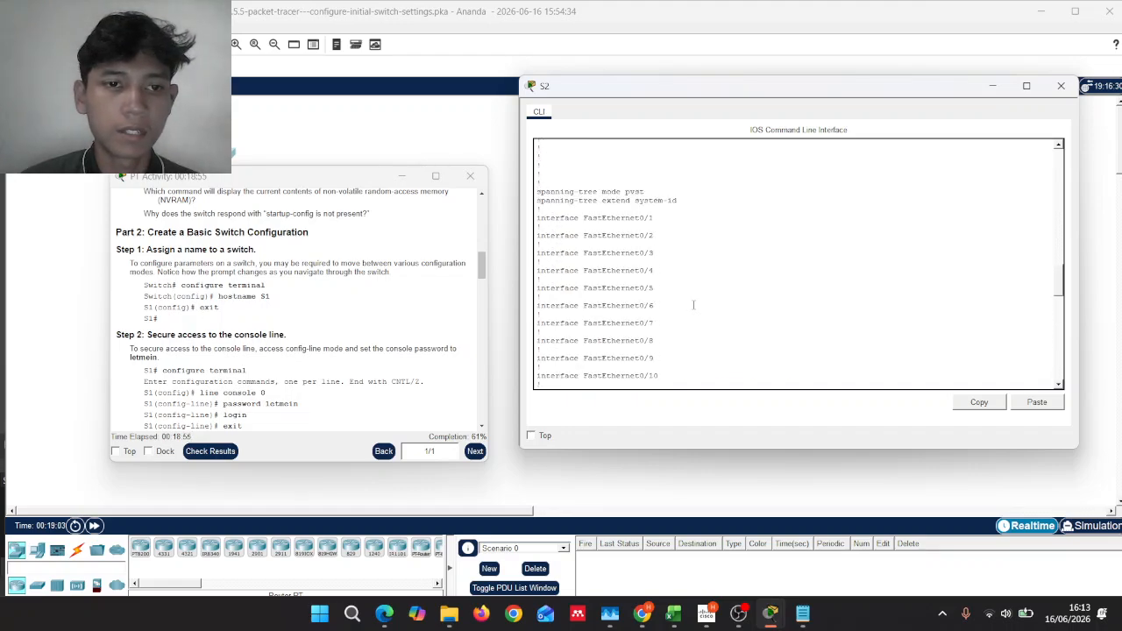
pyautogui.scroll(5, 692, 304)
pyautogui.scroll(2, 693, 304)
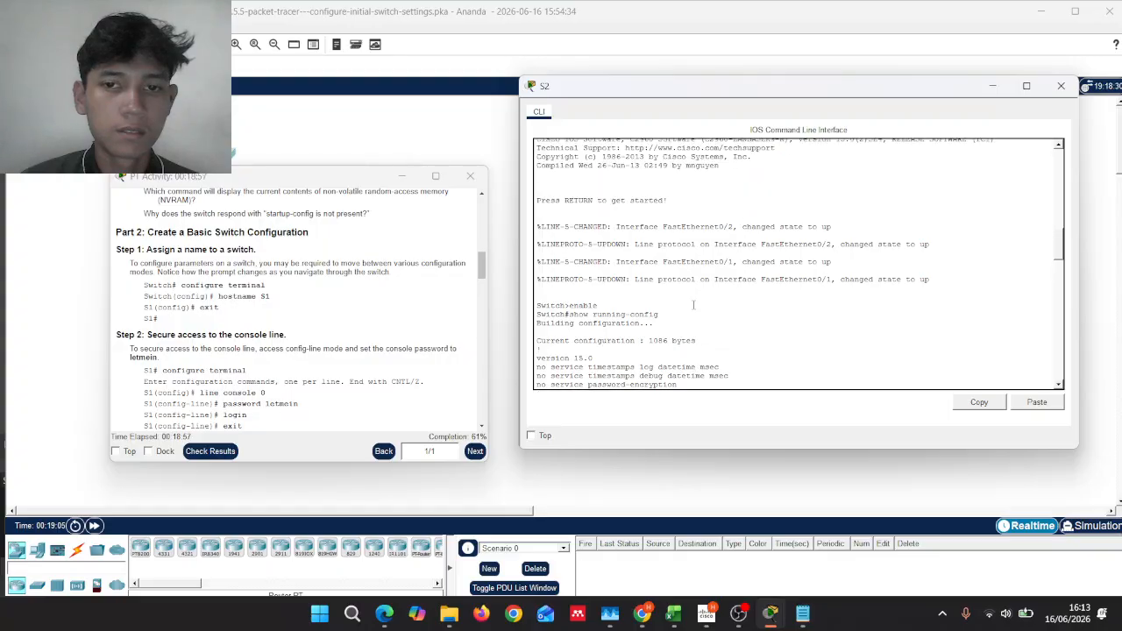
pyautogui.scroll(-1, 693, 304)
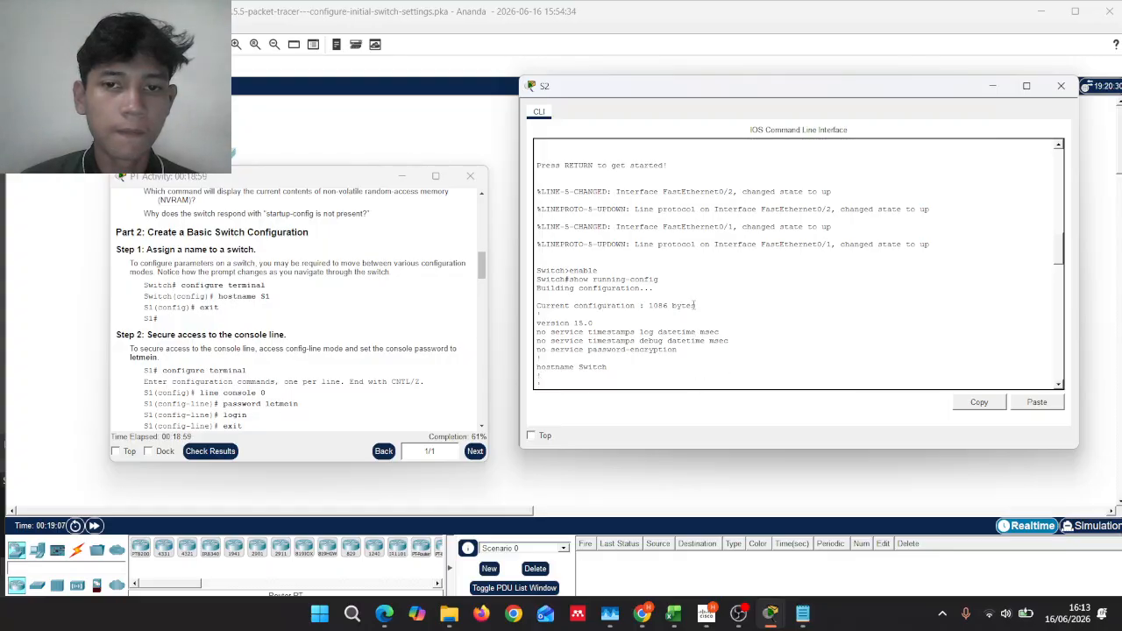
pyautogui.scroll(-2, 693, 304)
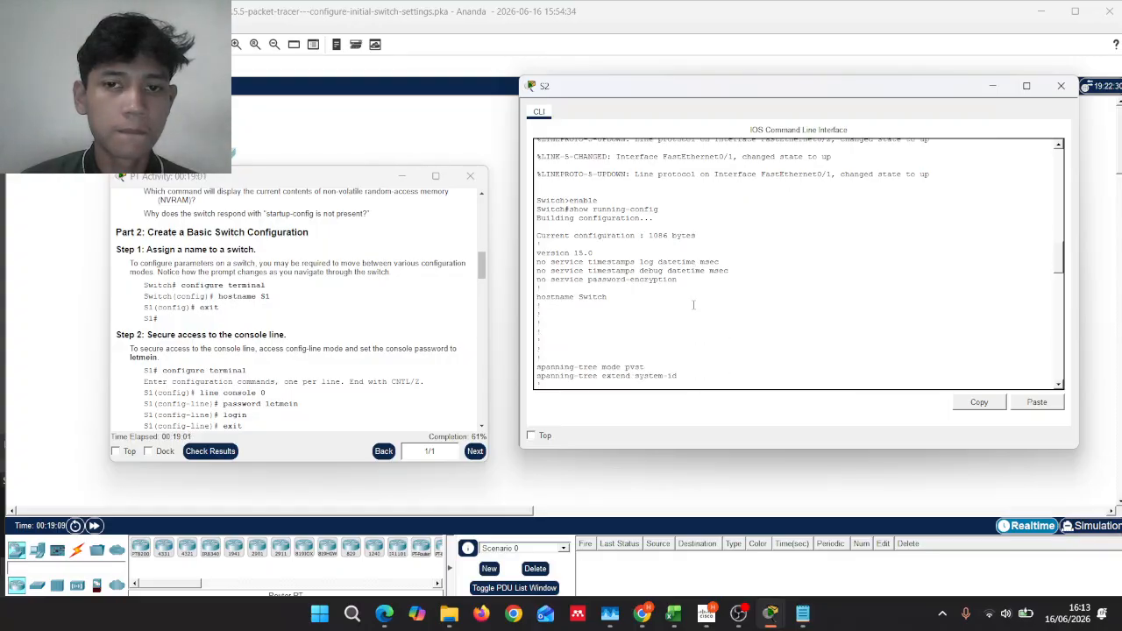
pyautogui.scroll(-10, 692, 304)
pyautogui.scroll(-4, 693, 305)
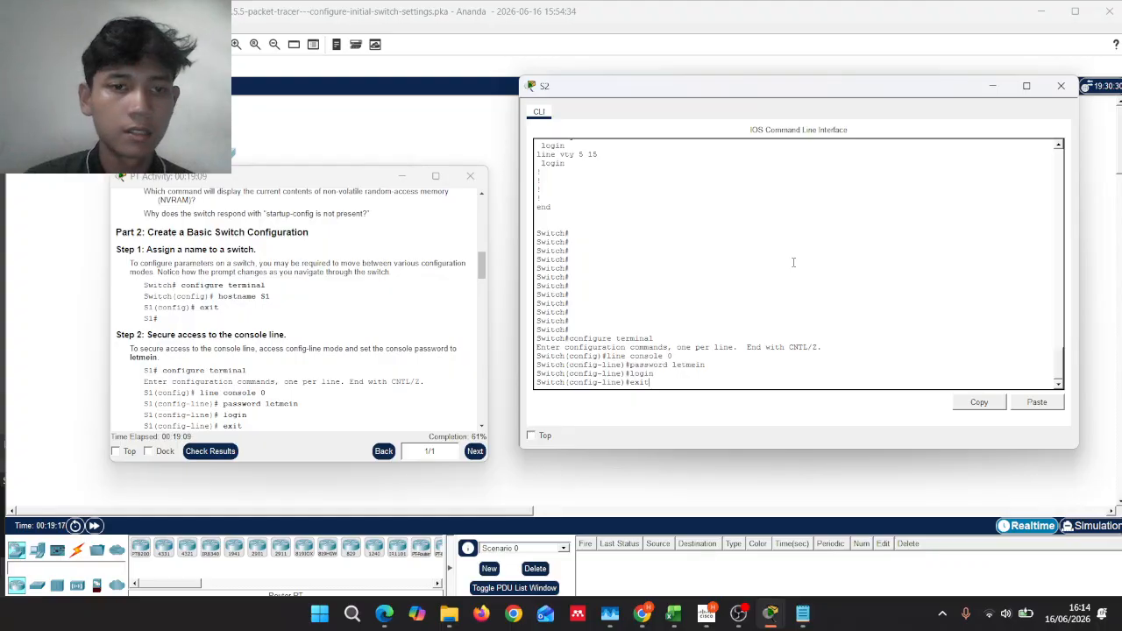
# Step: Back out of console line and global configuration modes to the Switch# prompt
pyautogui.press('Return')
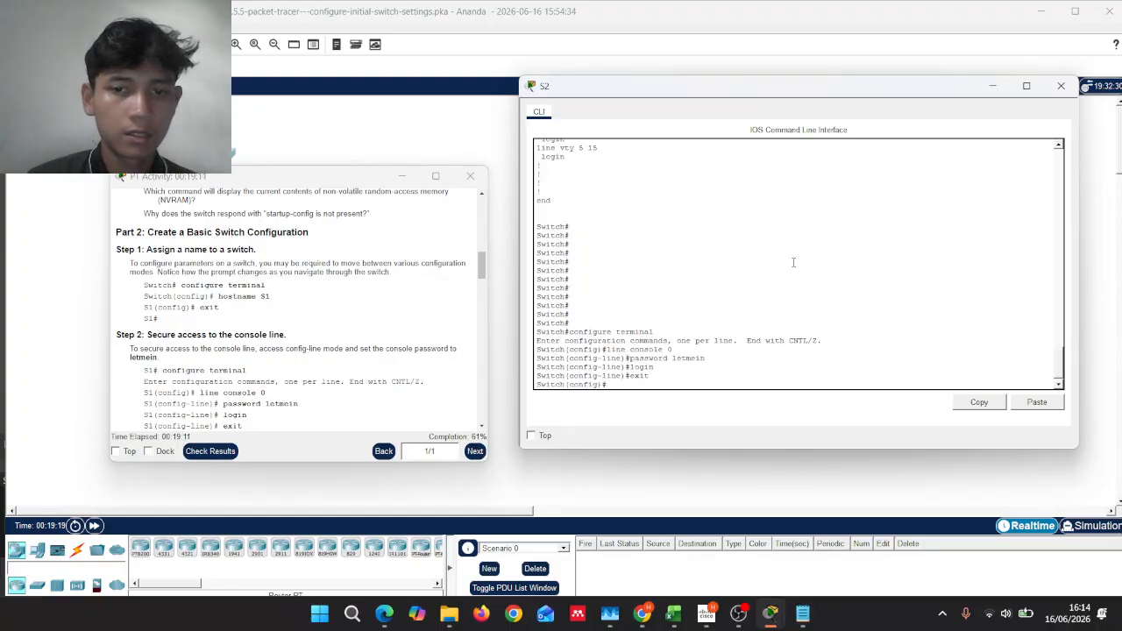
pyautogui.press('Return')
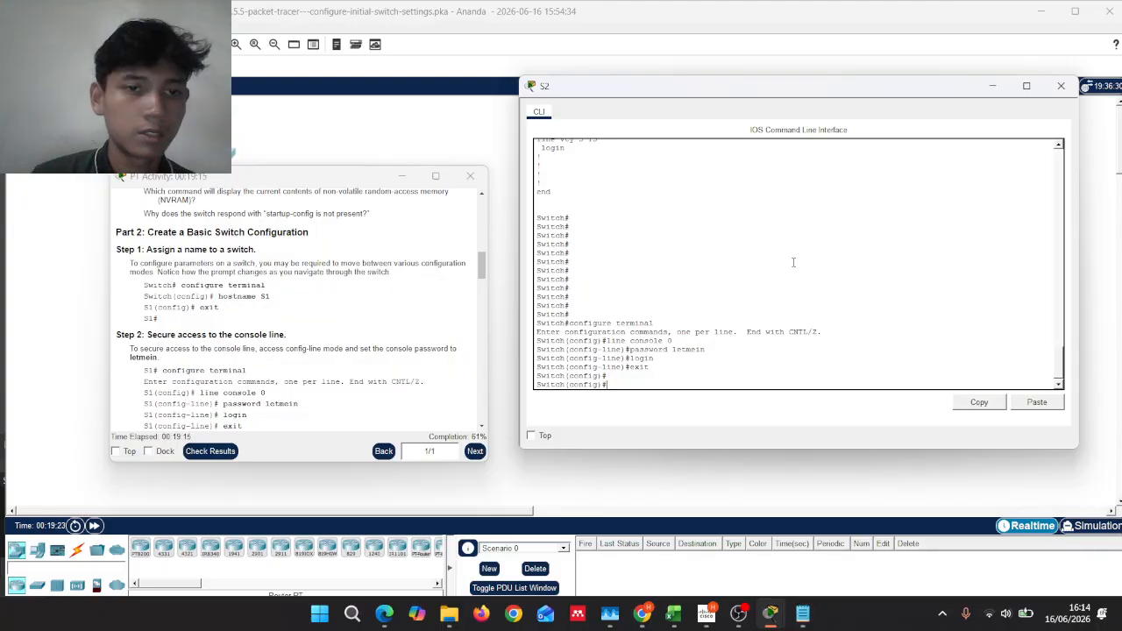
pyautogui.write('eonfigu')
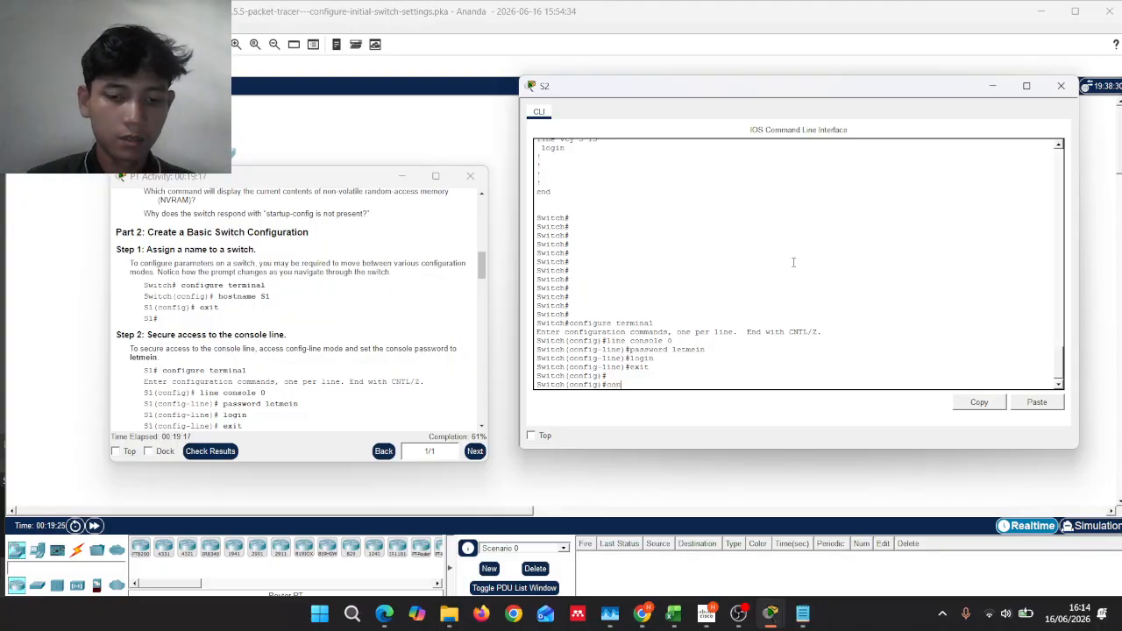
pyautogui.write('re')
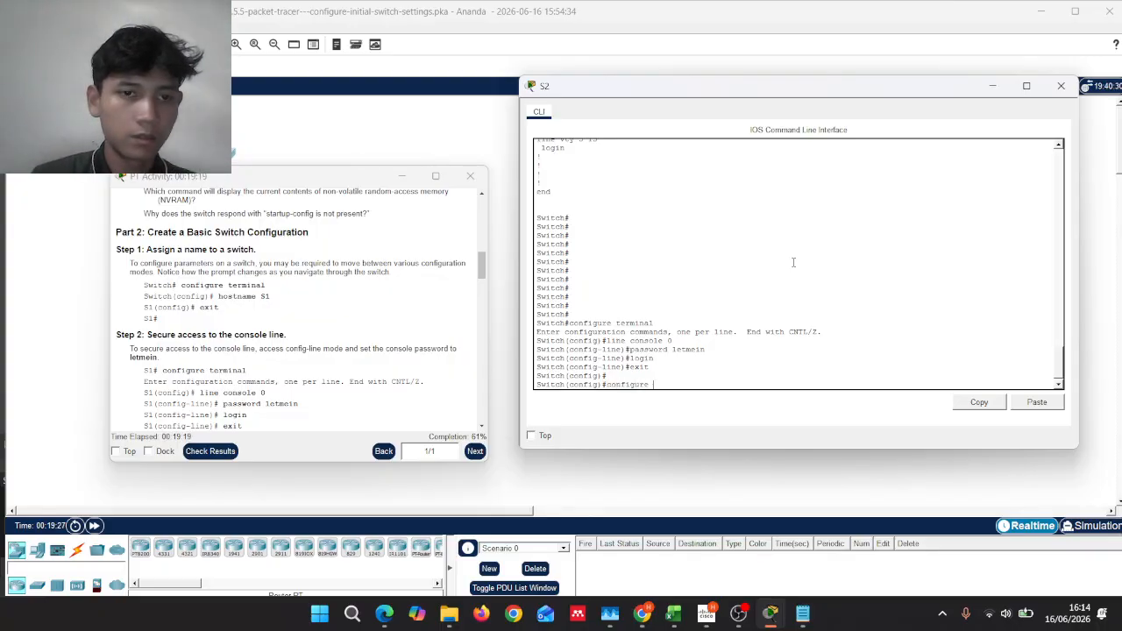
pyautogui.write(' termina')
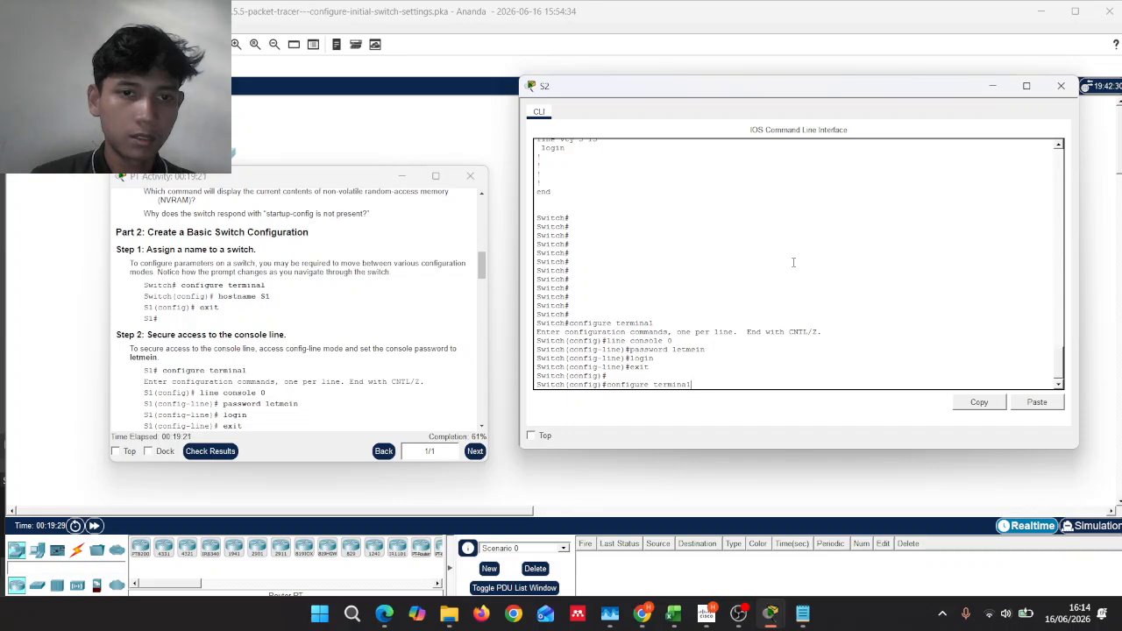
pyautogui.write('l')
pyautogui.press('Return')
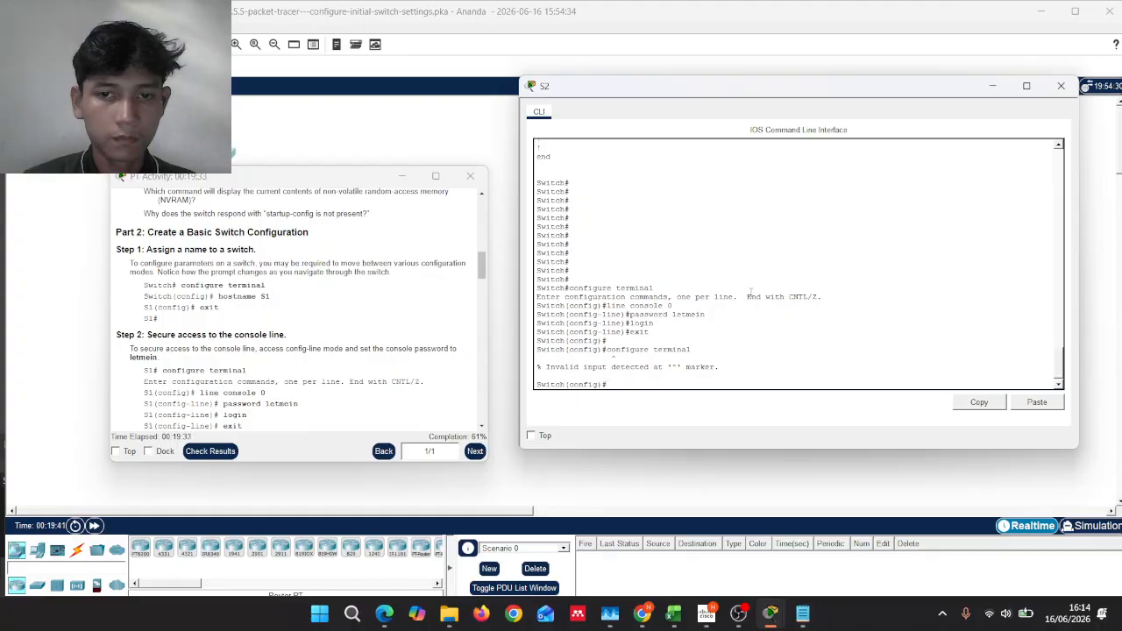
pyautogui.write('c')
pyautogui.press('BackSpace')
pyautogui.write('e')
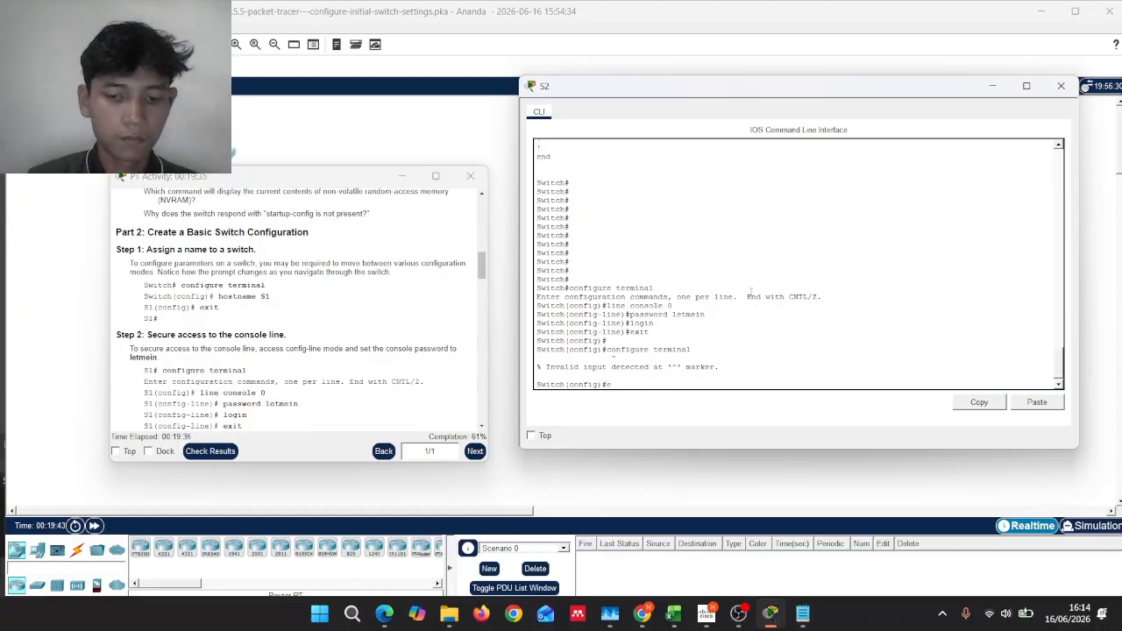
pyautogui.write('xit')
pyautogui.press('Return')
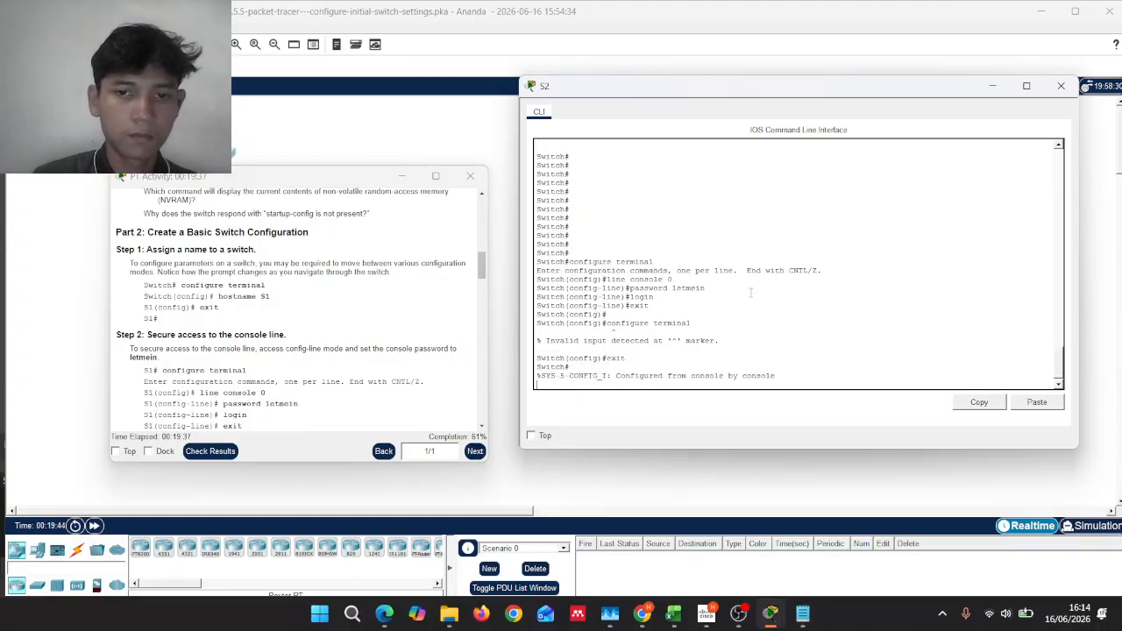
pyautogui.press('Return')
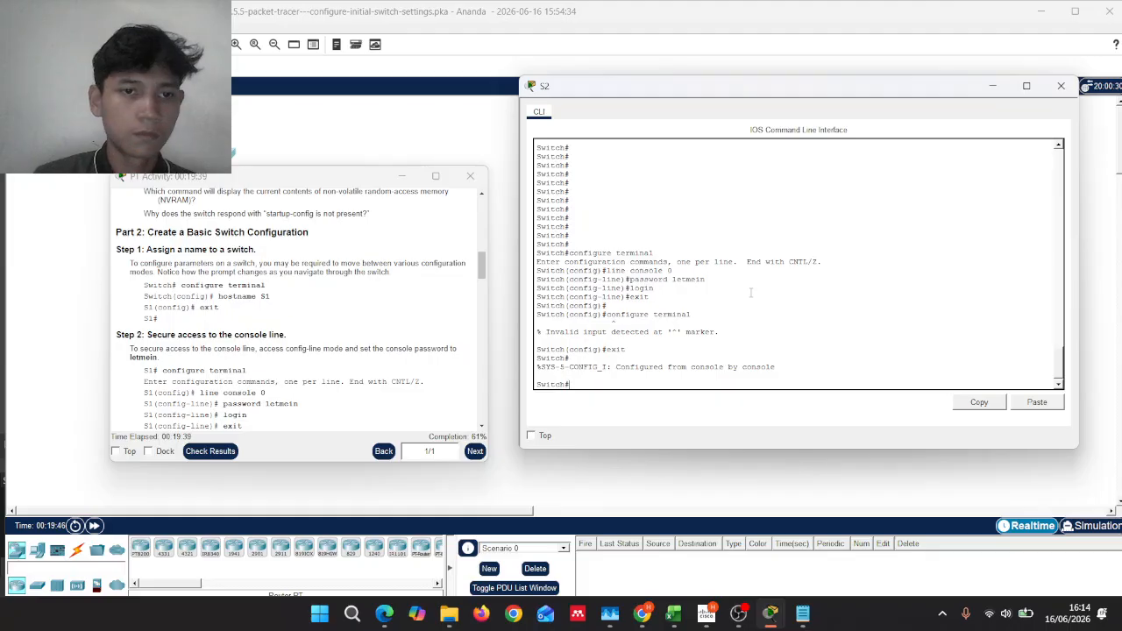
# Step: Set the switch hostname to S2 and exit back to S2#
pyautogui.write('confi')
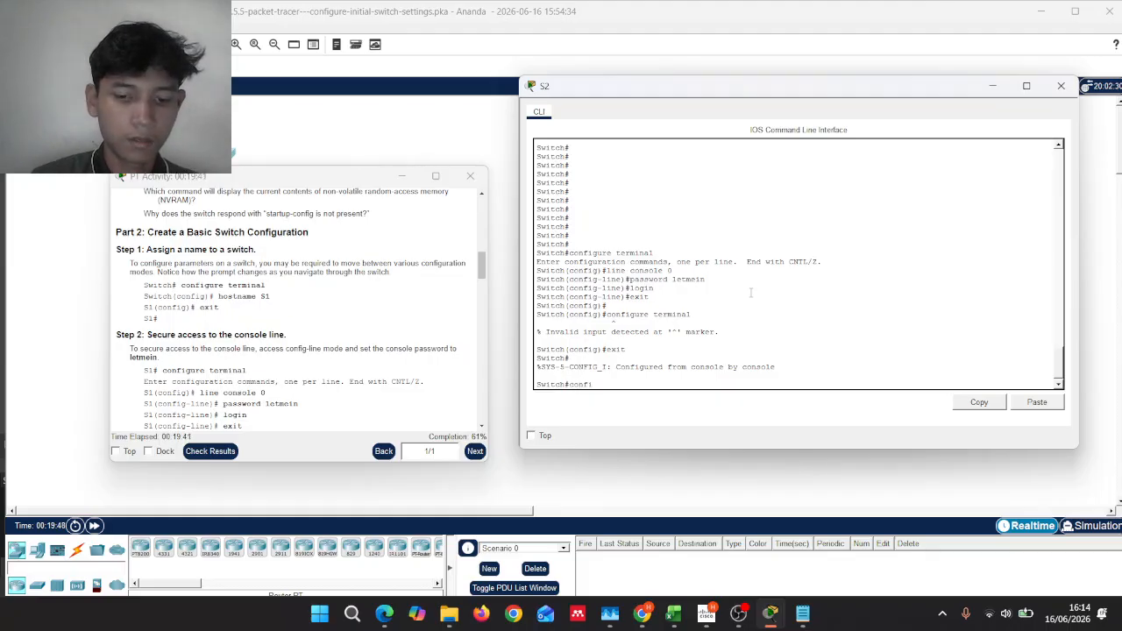
pyautogui.write('gure terminal')
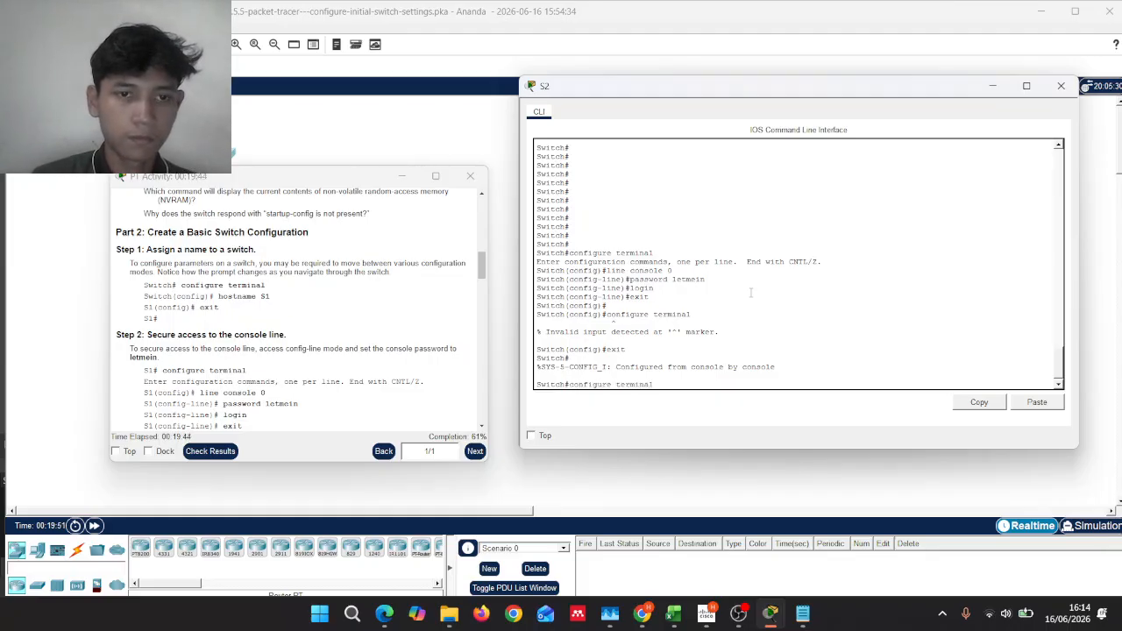
pyautogui.press('Return')
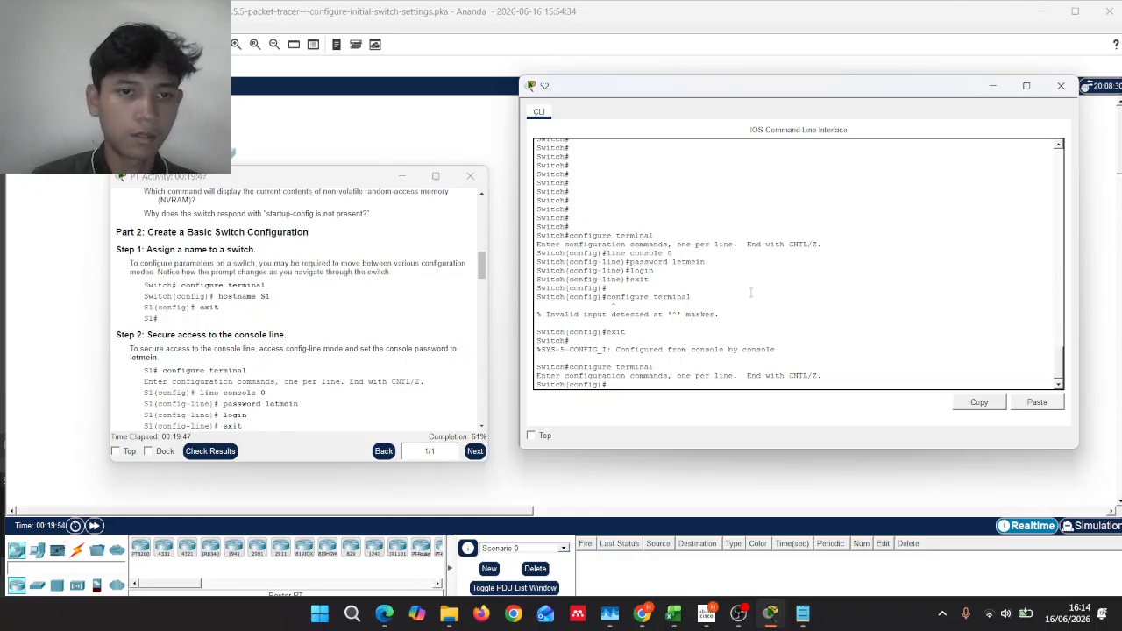
pyautogui.write('hostna')
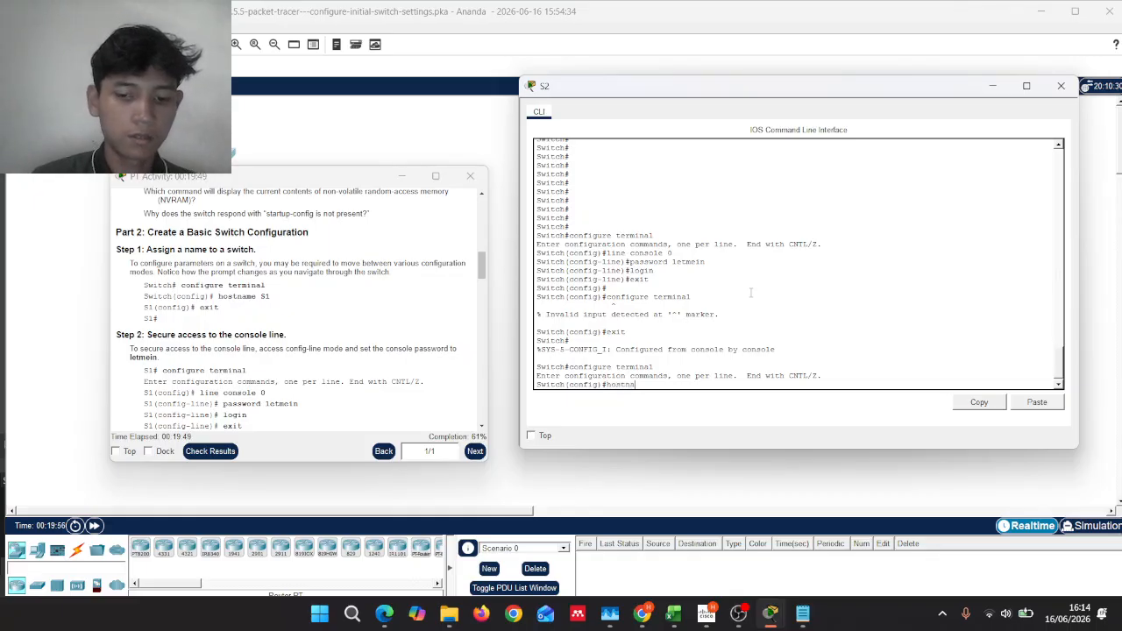
pyautogui.write('me S')
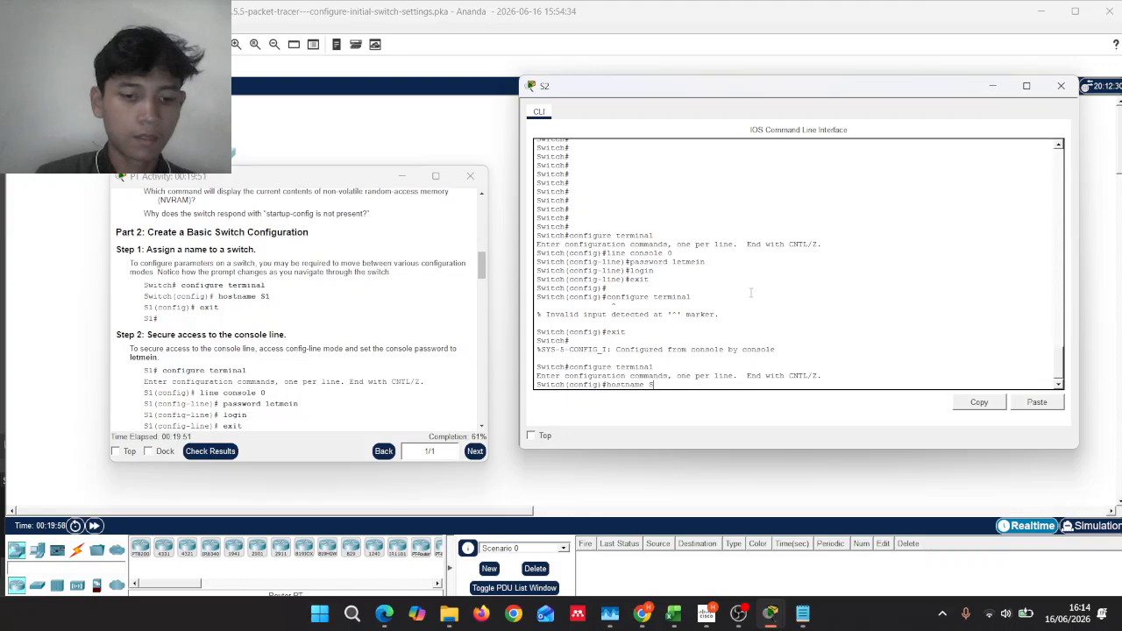
pyautogui.write('2')
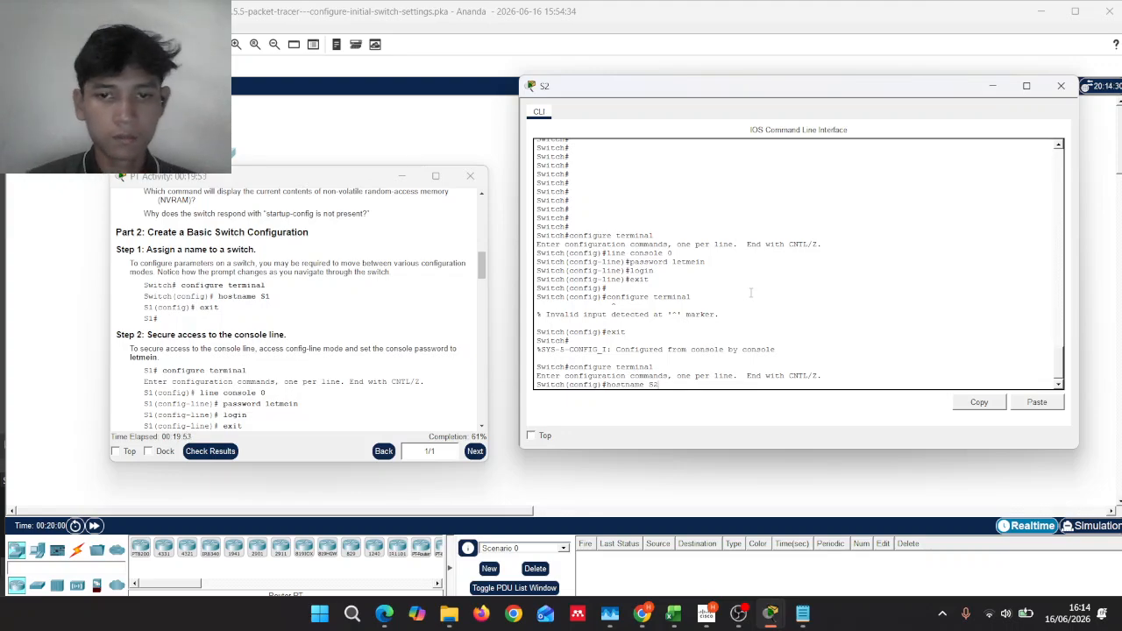
pyautogui.press('Return')
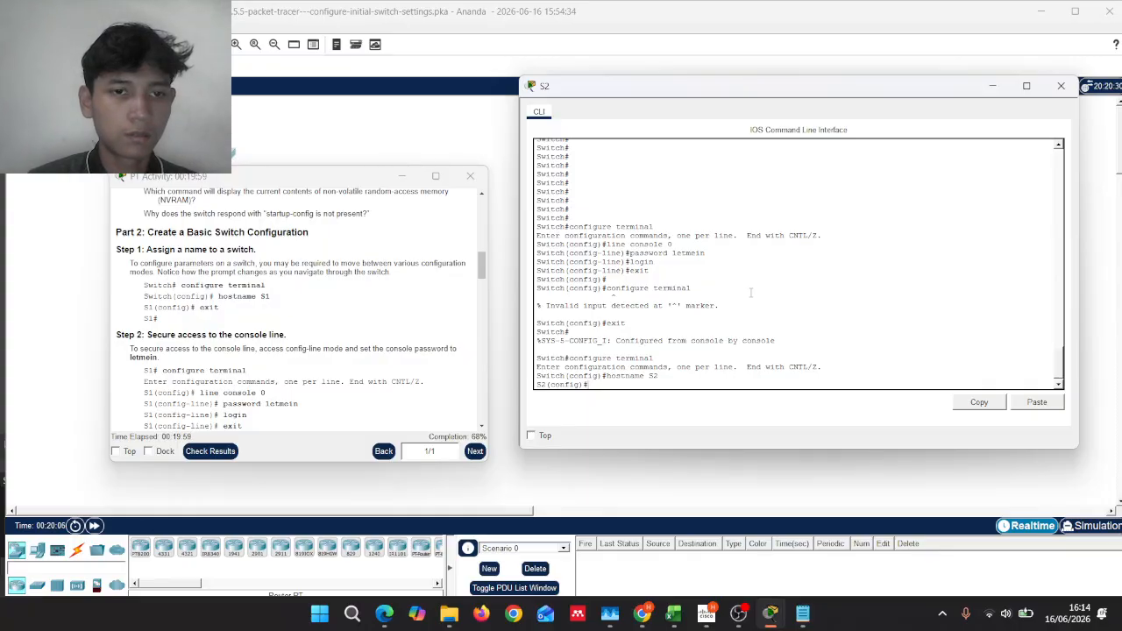
pyautogui.write('exit')
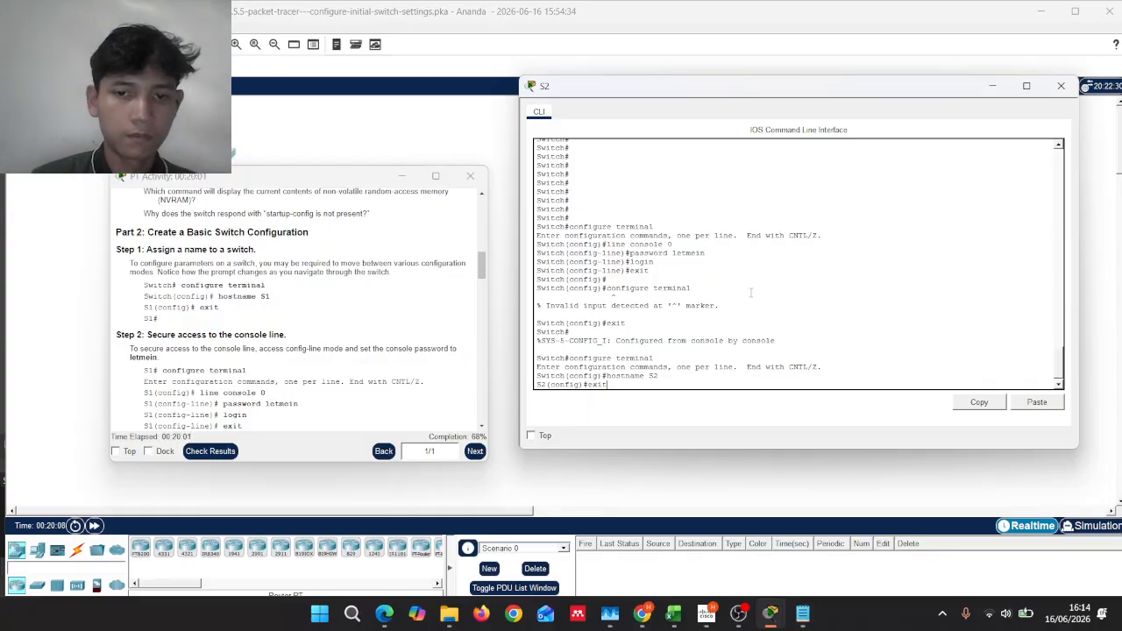
pyautogui.press('Return')
pyautogui.press('Return')
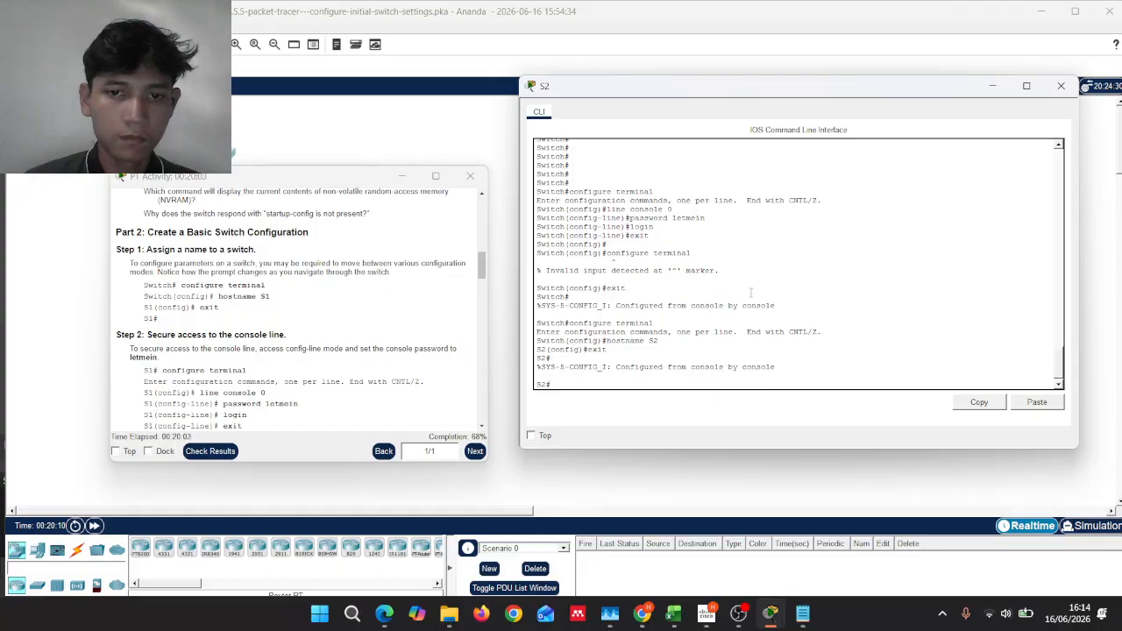
pyautogui.scroll(-1, 331, 309)
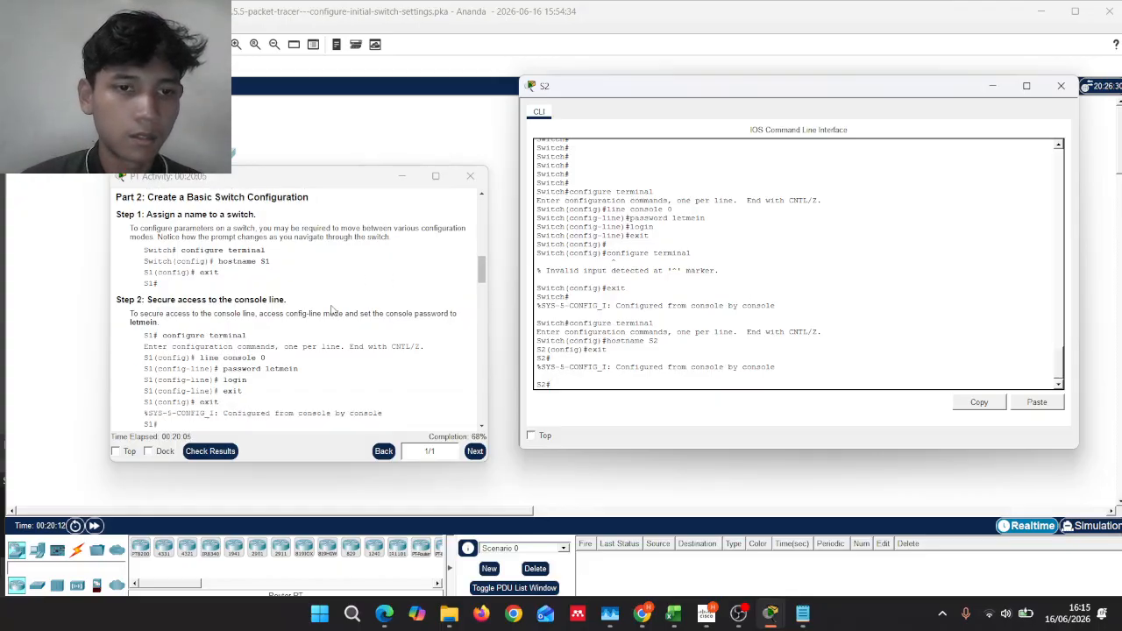
# Step: Re-apply the console password and login under line console 0 on S2
pyautogui.scroll(-1, 332, 309)
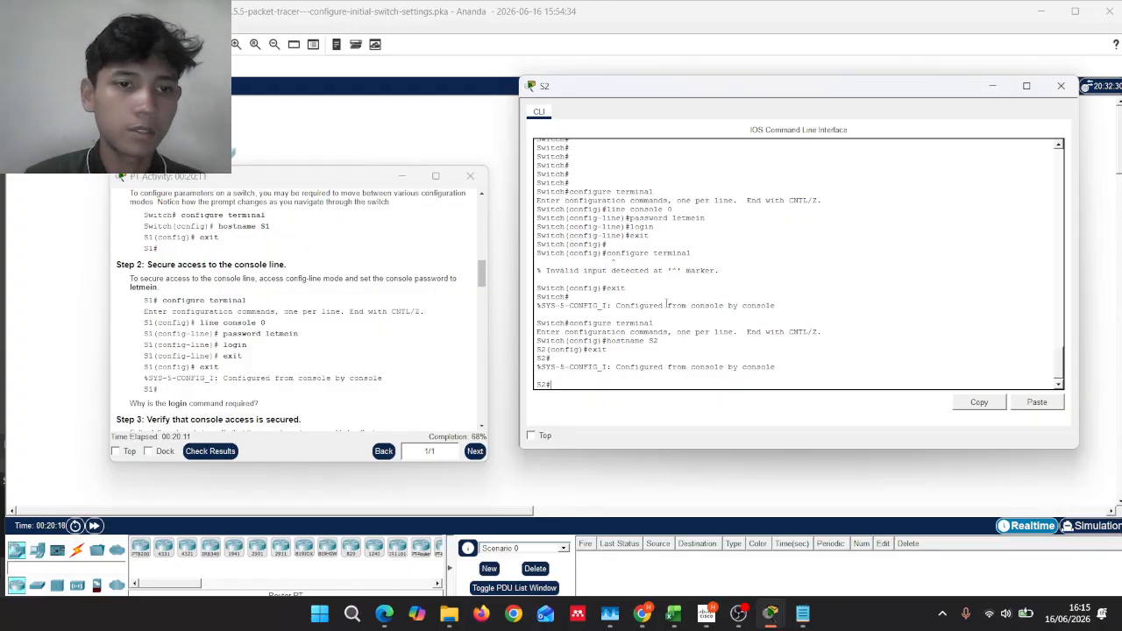
pyautogui.write('confi')
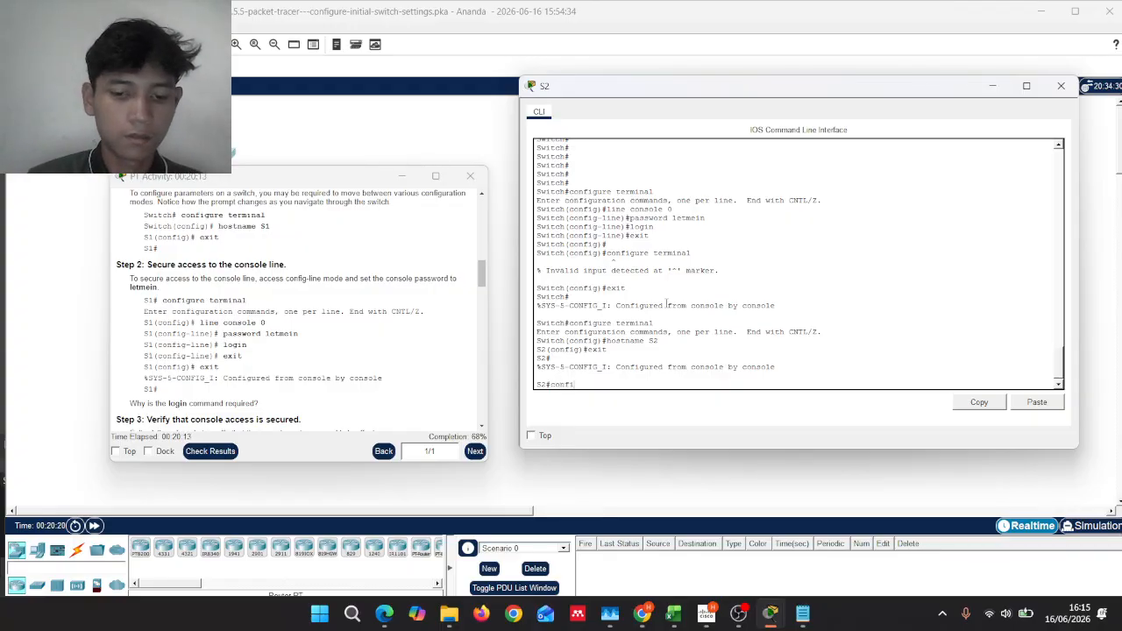
pyautogui.write('gure')
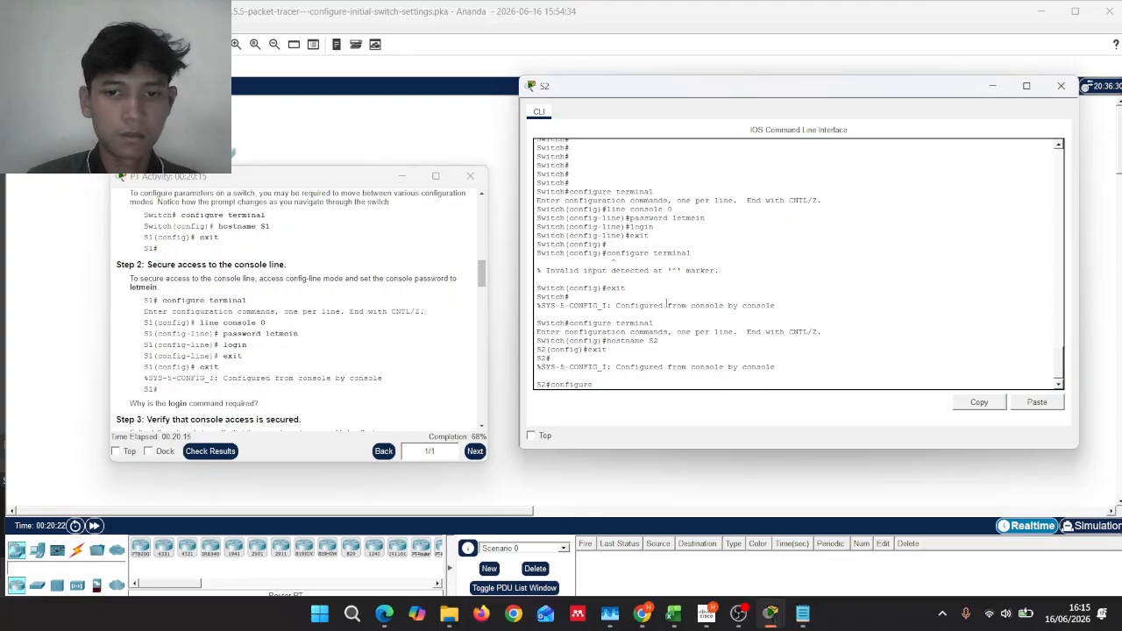
pyautogui.write(' terminal')
pyautogui.press('Return')
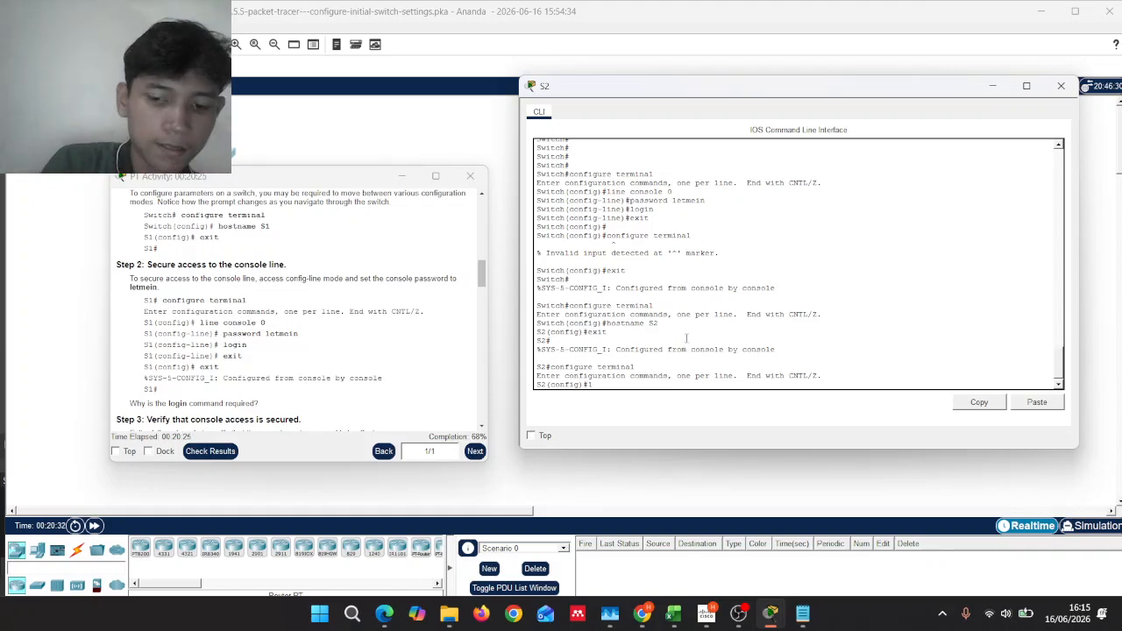
pyautogui.write('ine')
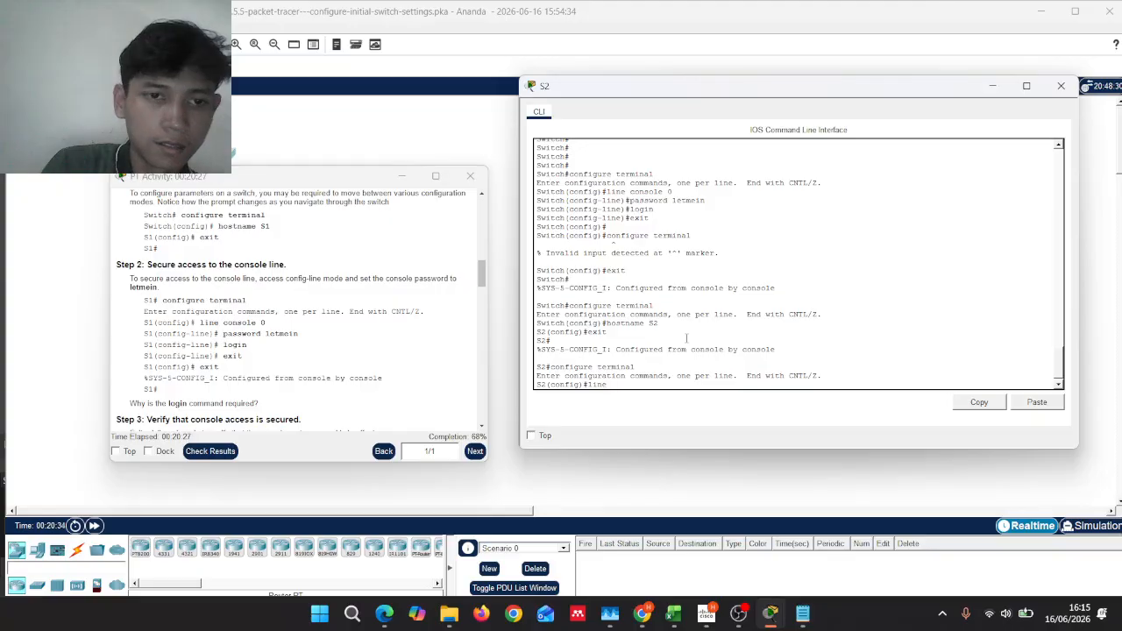
pyautogui.write(' consol')
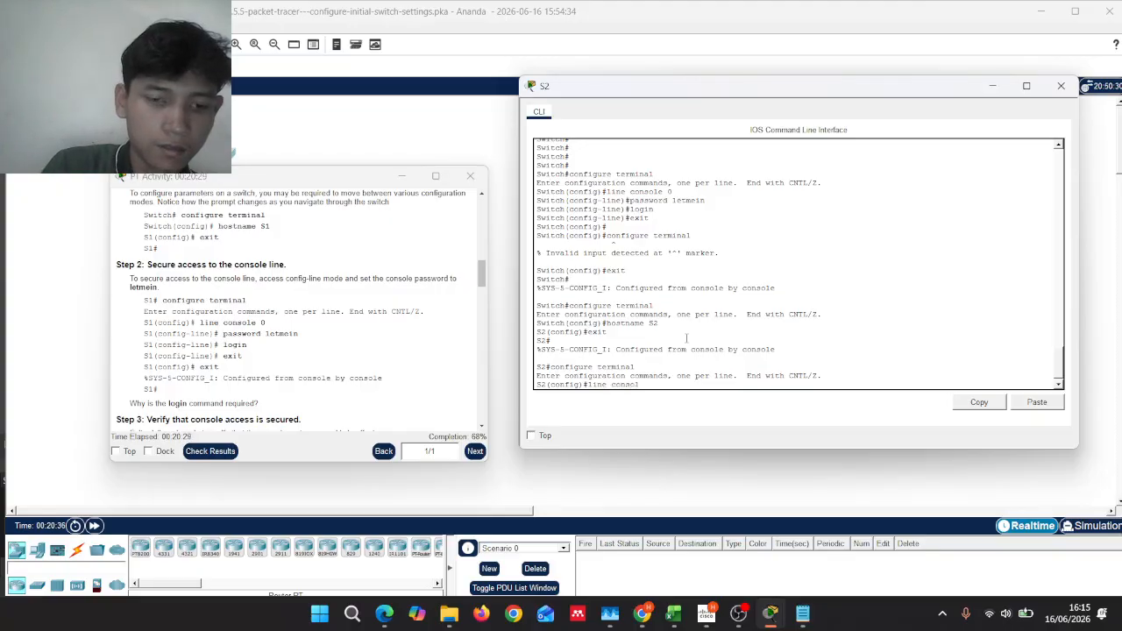
pyautogui.write('e 0')
pyautogui.press('Return')
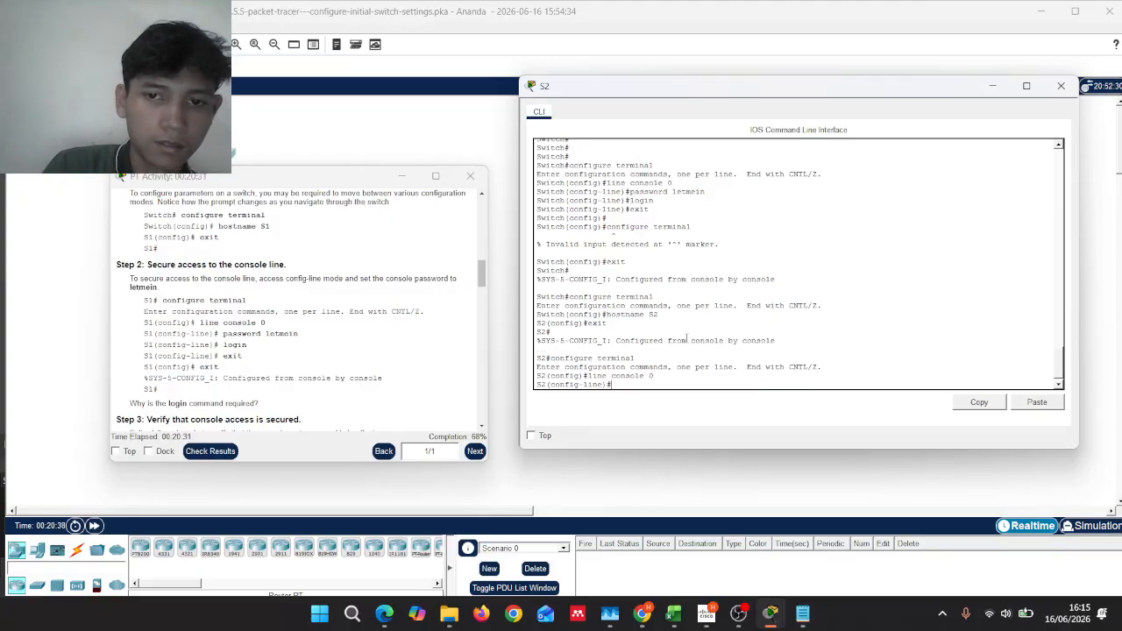
pyautogui.write('pas')
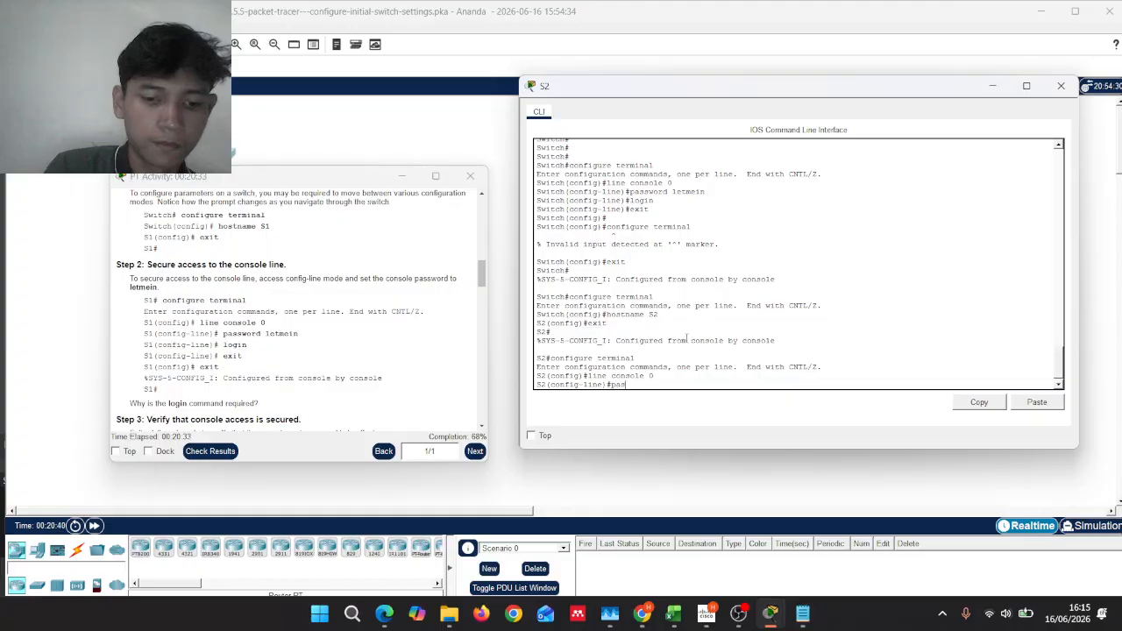
pyautogui.write('sword ')
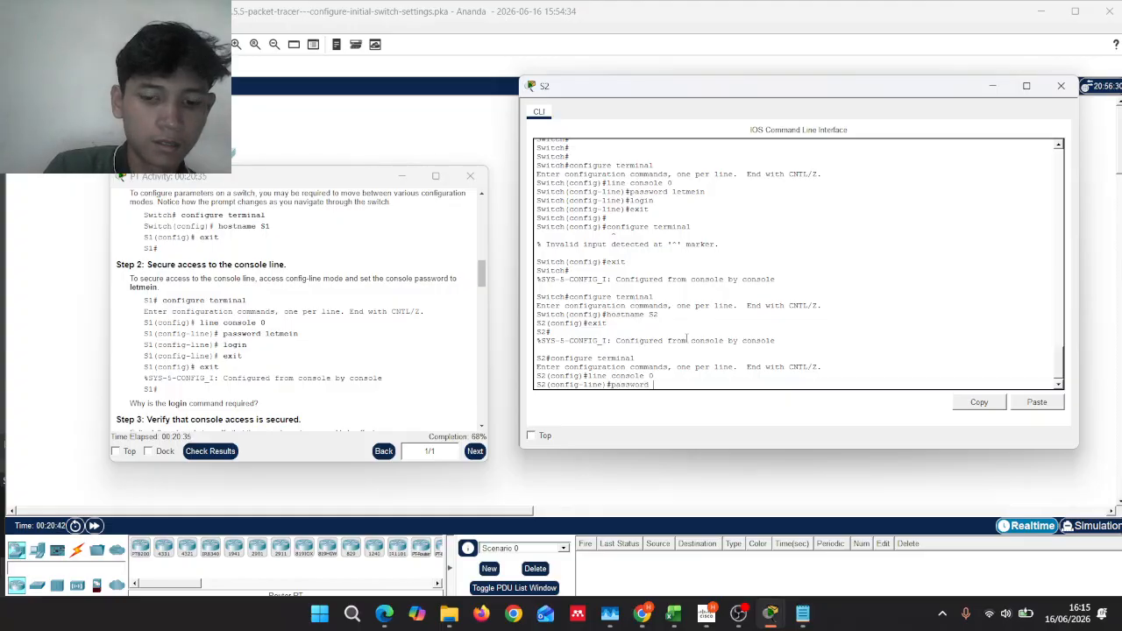
pyautogui.write('letmein')
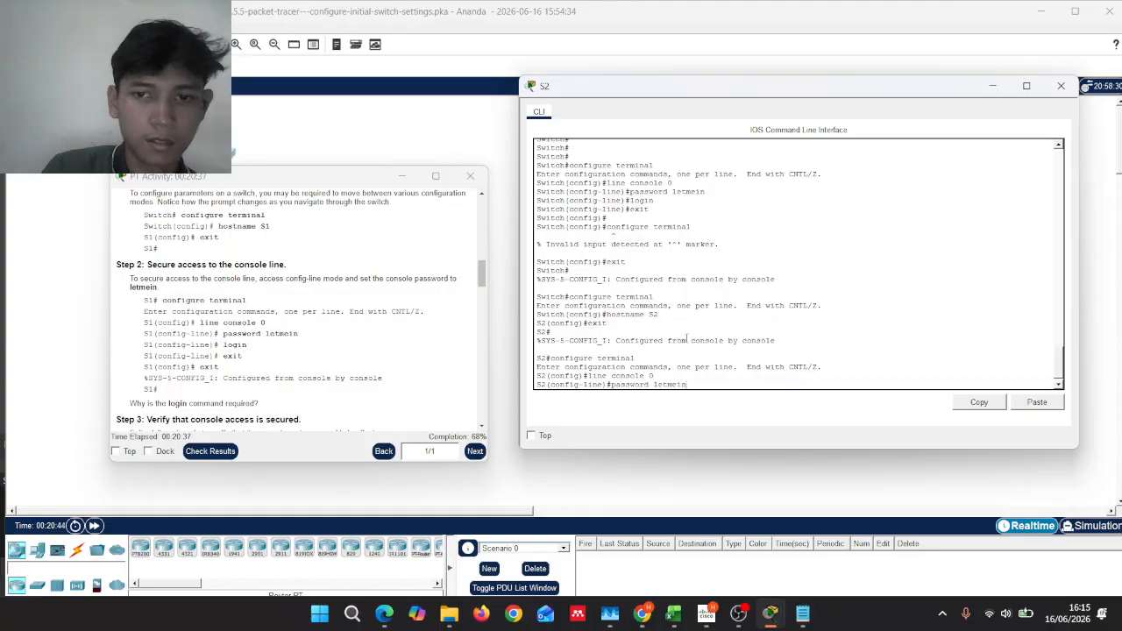
pyautogui.press('Return')
pyautogui.write('login')
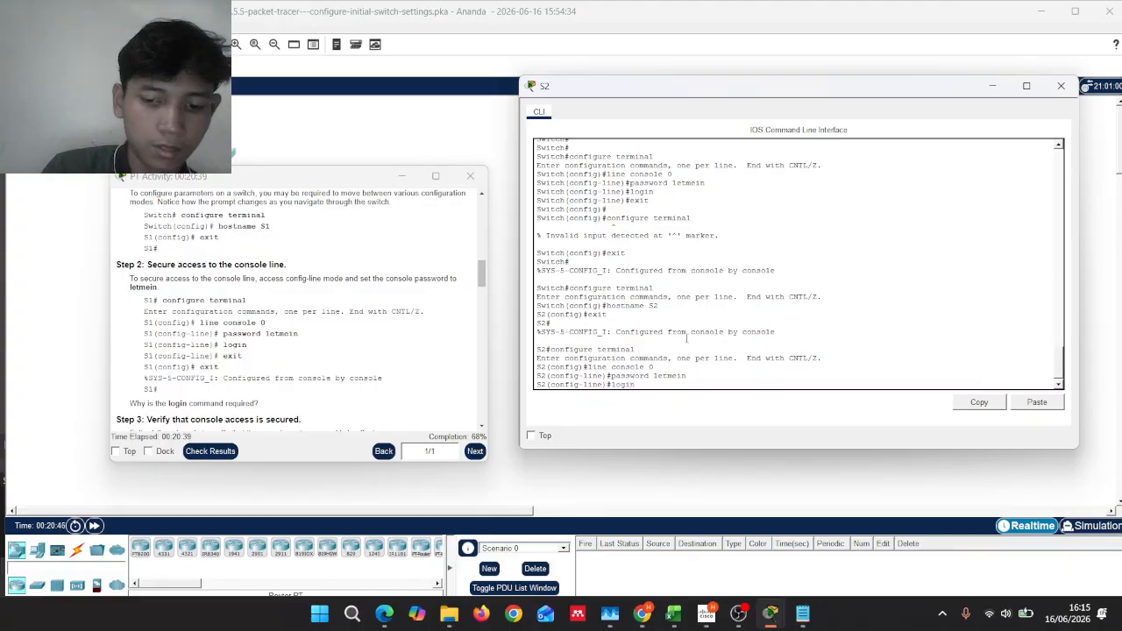
pyautogui.press('Return')
# Step: Exit console line and global configuration back to the S2# prompt
pyautogui.write('ex')
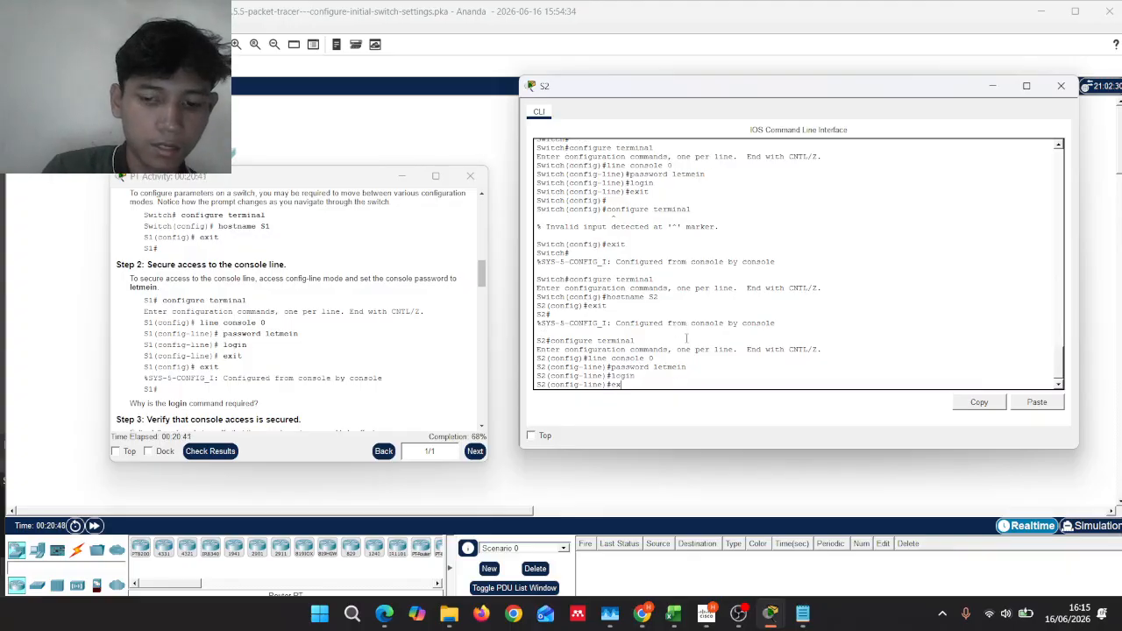
pyautogui.write('it')
pyautogui.press('Return')
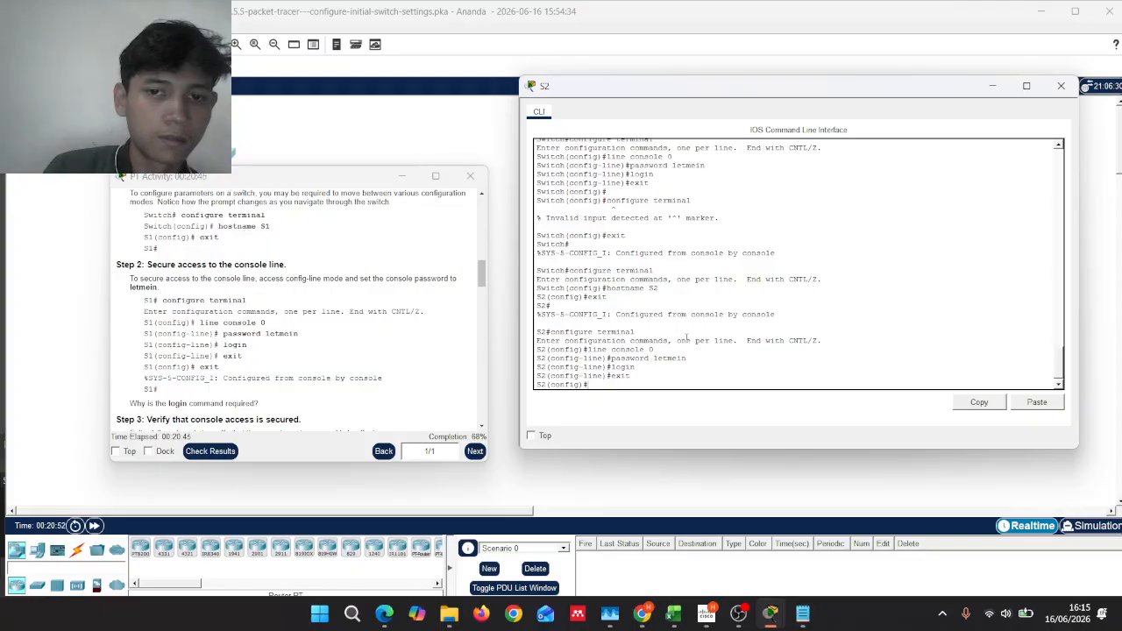
pyautogui.press('Return')
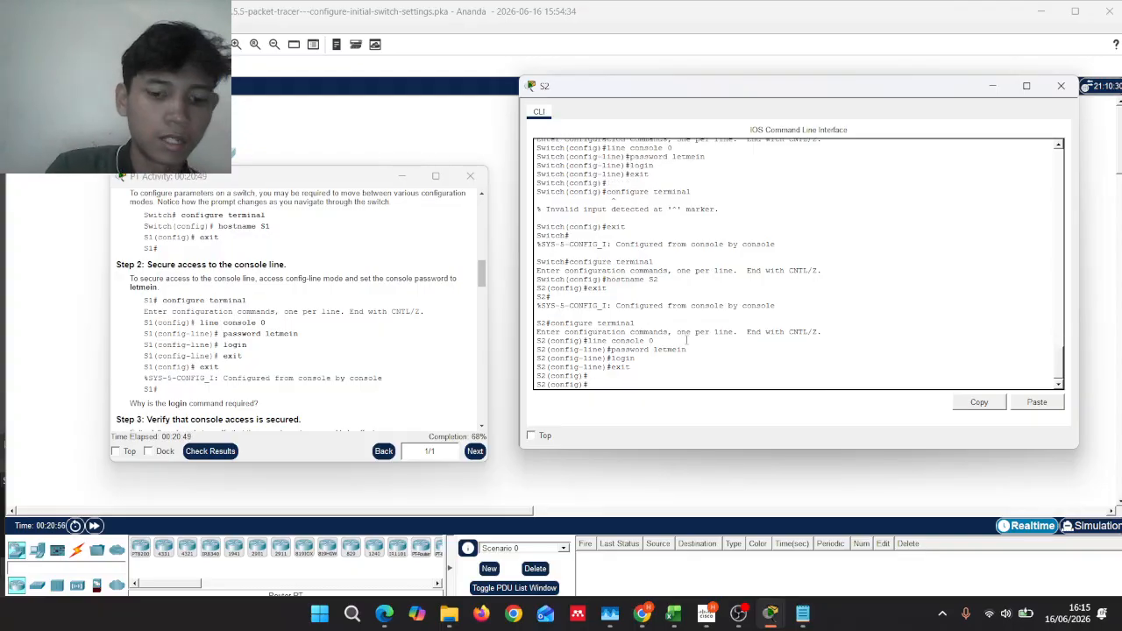
pyautogui.write('exit')
pyautogui.press('Return')
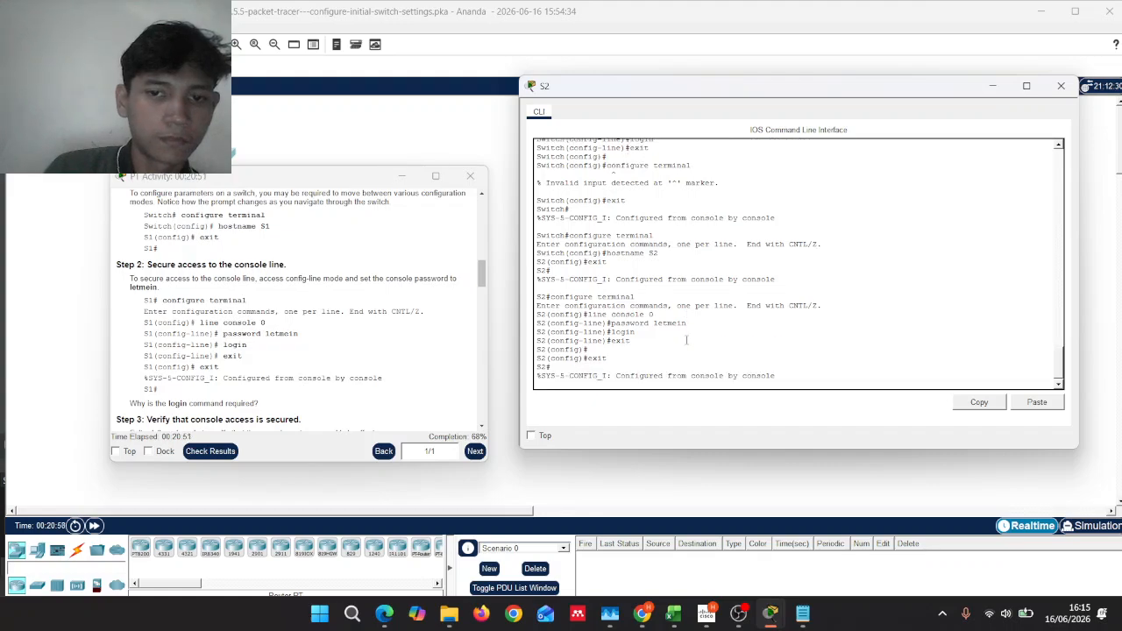
pyautogui.press('Return')
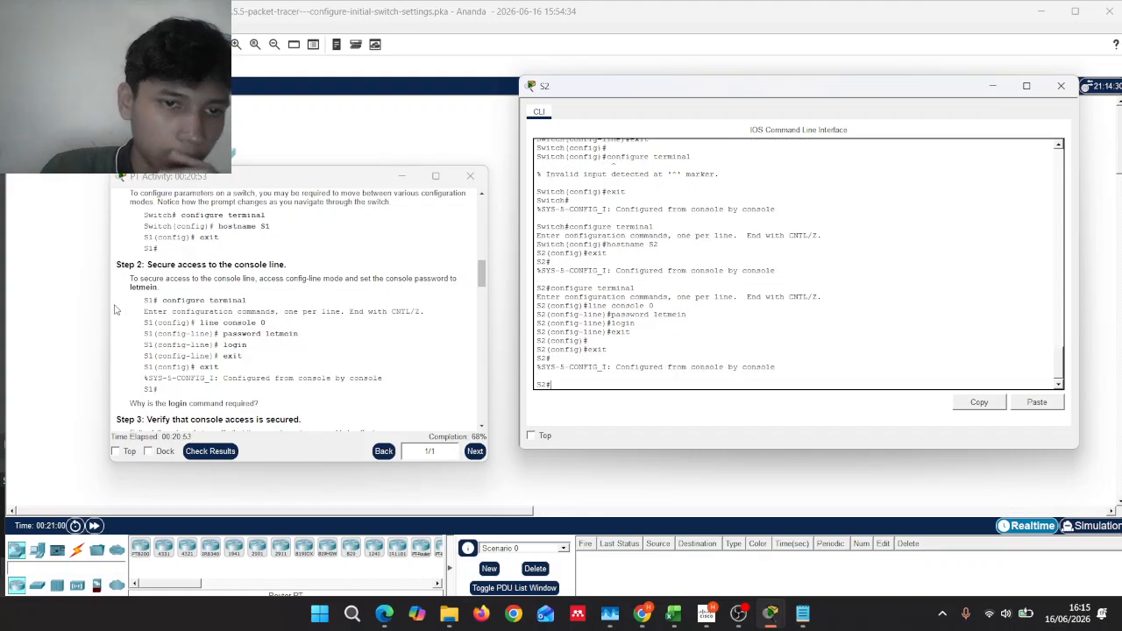
# Step: Log out of S2, log back in with the console password to S2>, and scroll instructions to Step 4
pyautogui.scroll(-4, 213, 305)
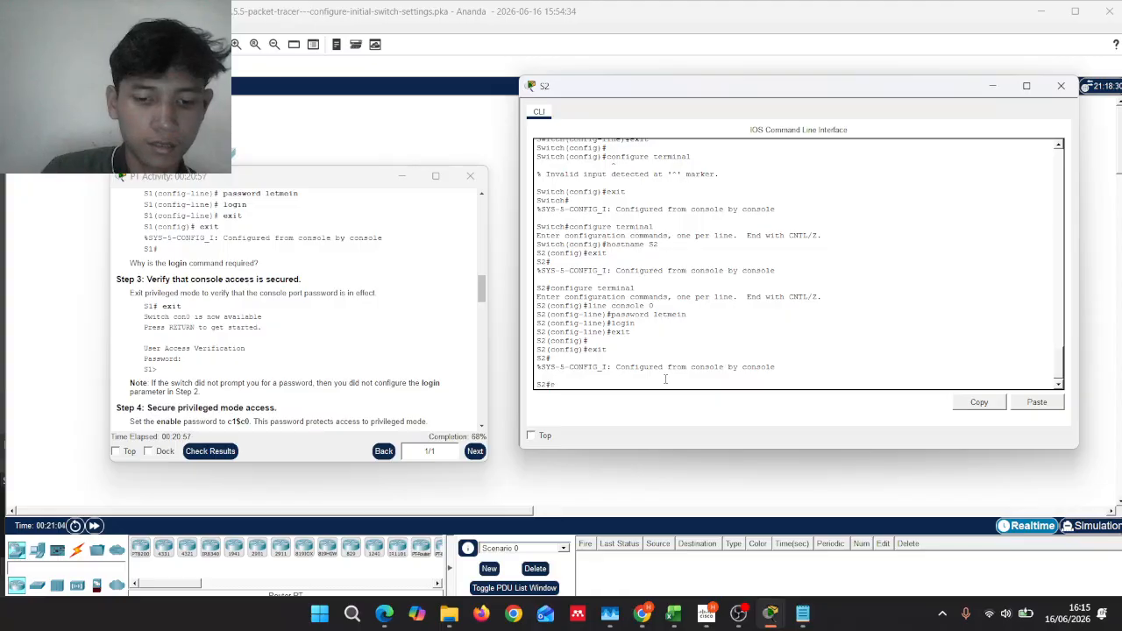
pyautogui.write('x')
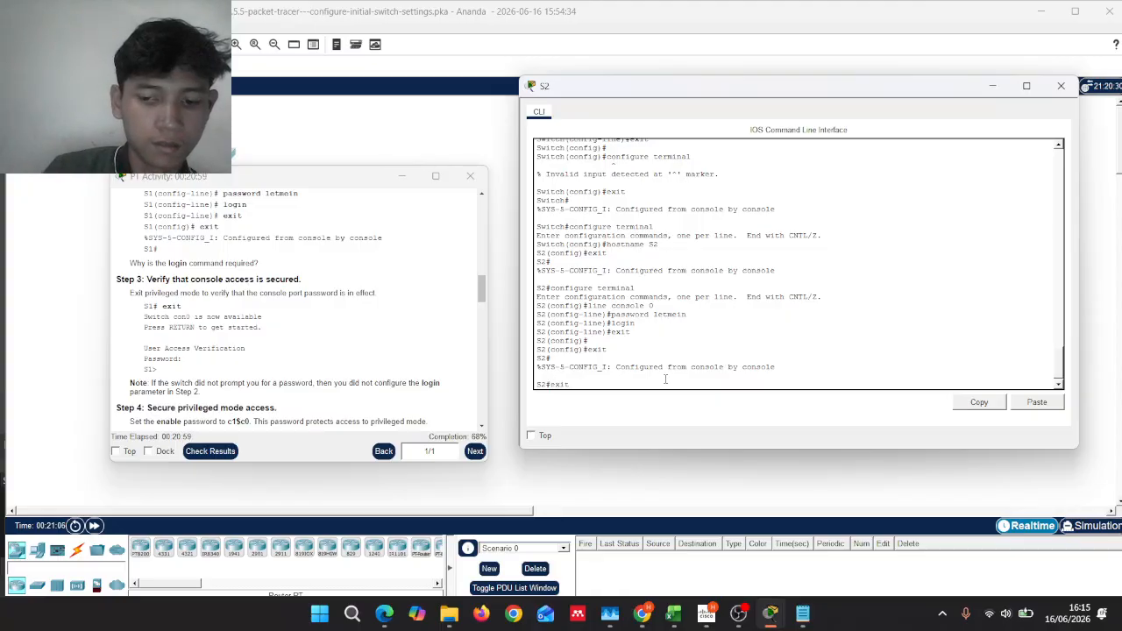
pyautogui.write('it')
pyautogui.press('Return')
pyautogui.press('Return')
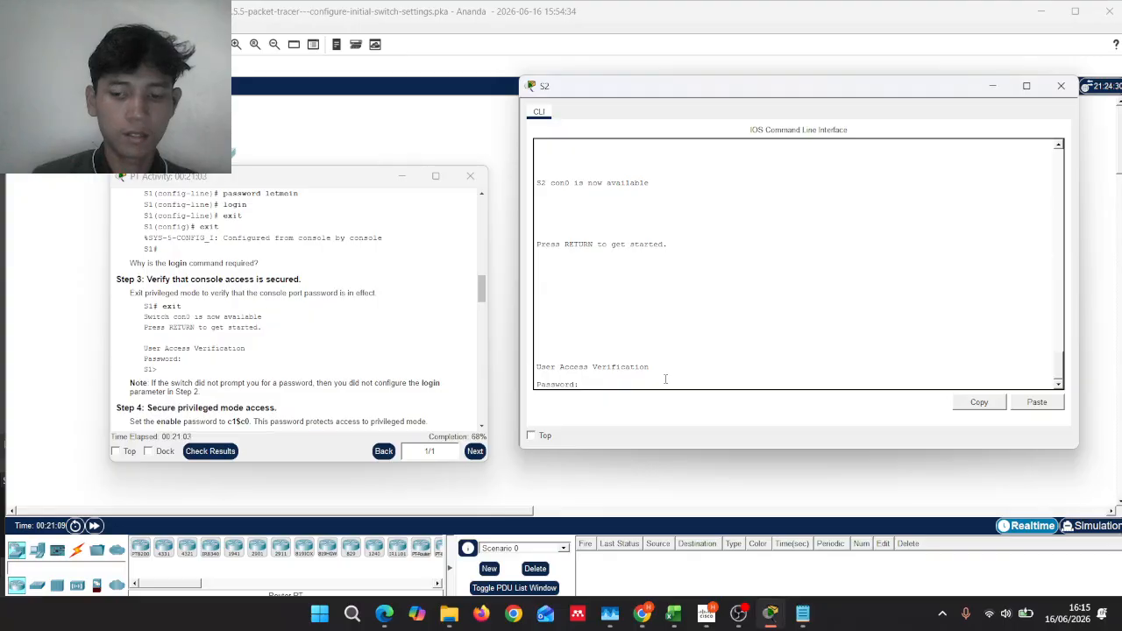
pyautogui.press('Return')
pyautogui.rightClick(665, 379)
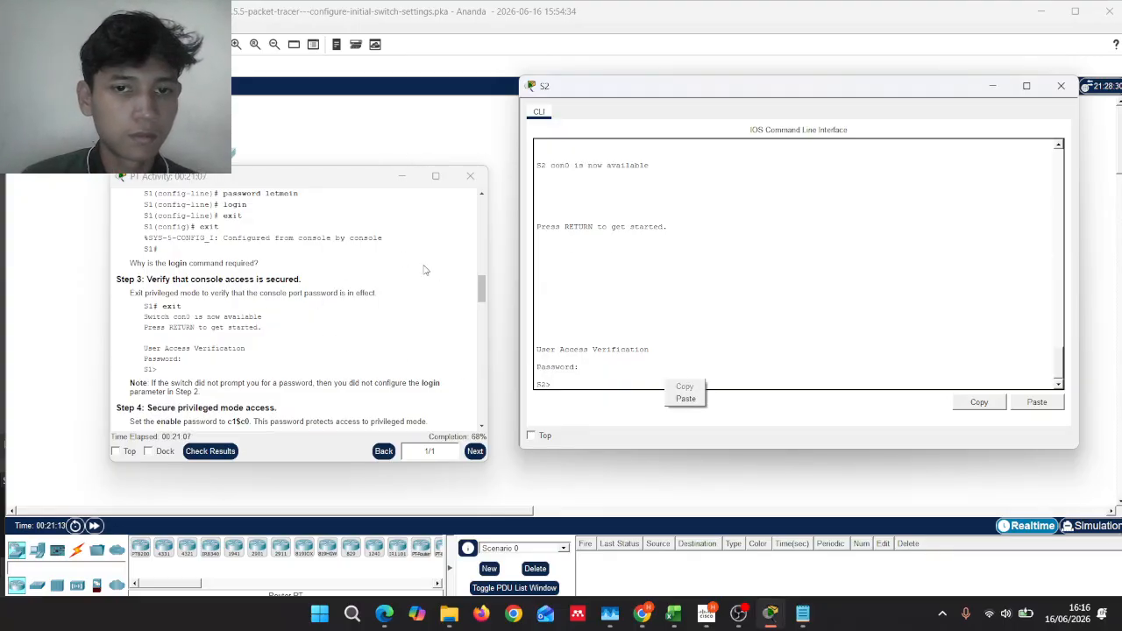
pyautogui.click(484, 289)
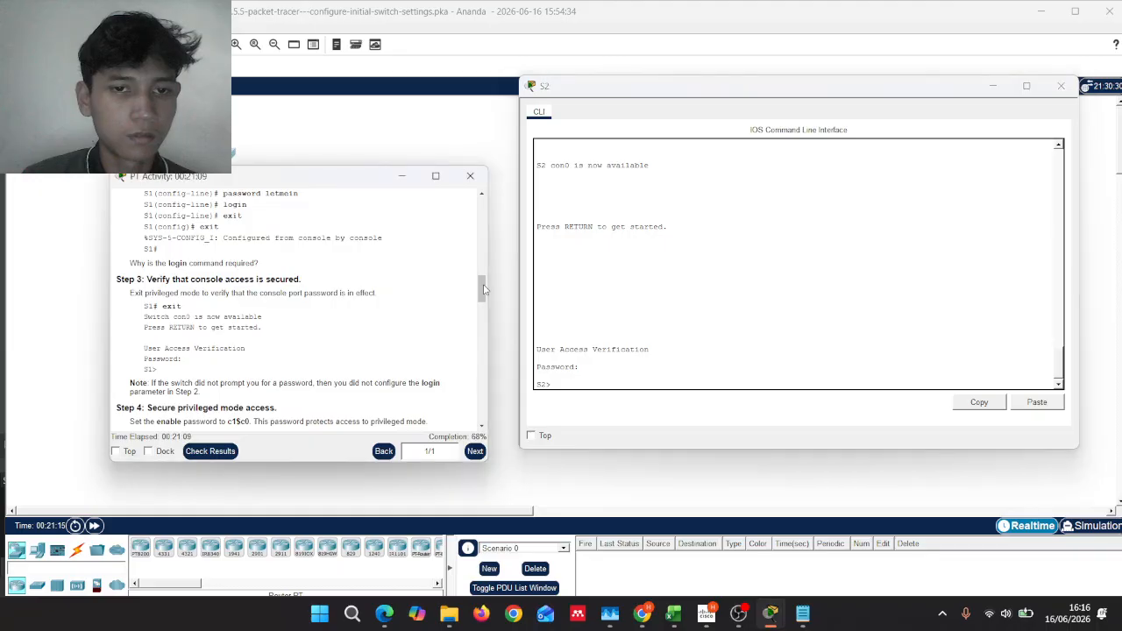
pyautogui.scroll(-1, 419, 329)
pyautogui.scroll(-1, 419, 329)
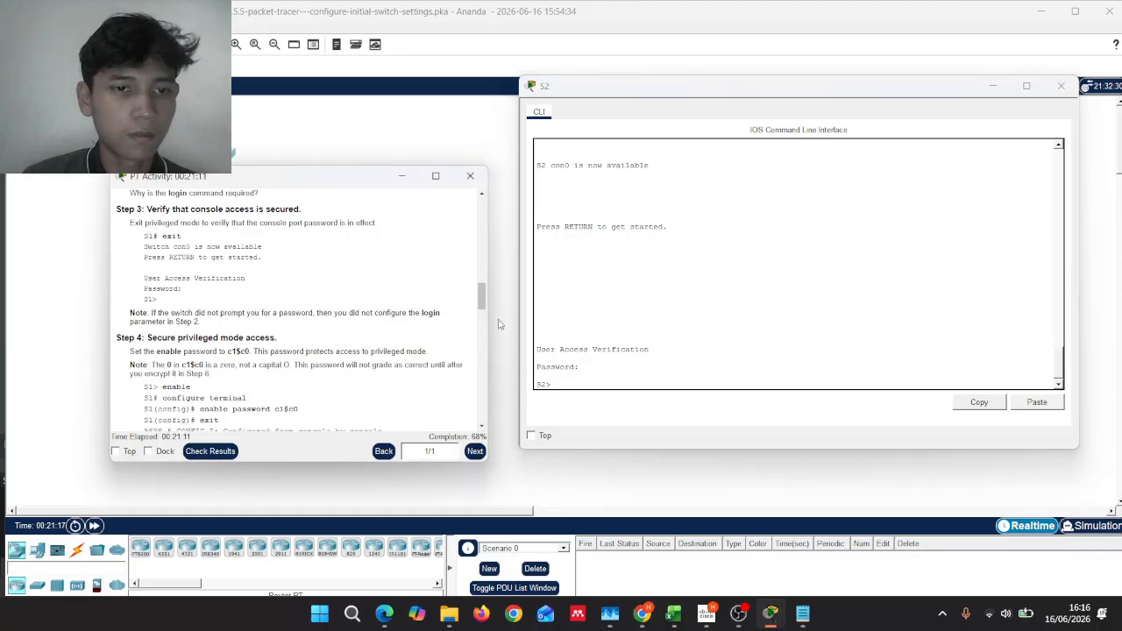
pyautogui.click(576, 374)
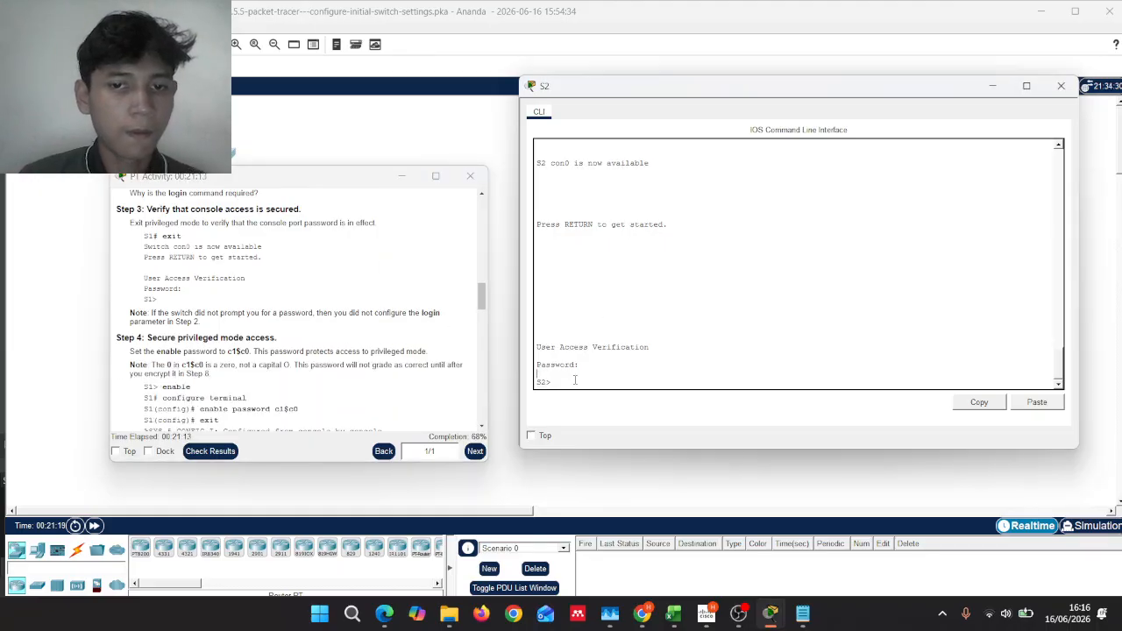
pyautogui.scroll(-1, 255, 366)
pyautogui.scroll(-1, 255, 366)
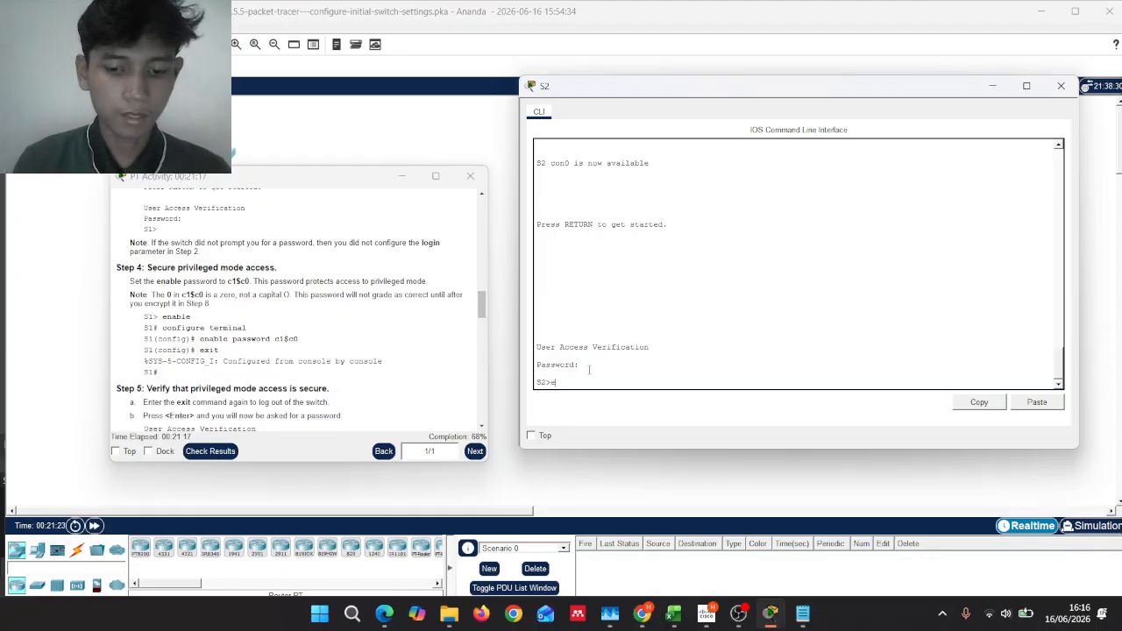
# Step: Set S2's plain-text enable password in global configuration, then exit back to S2#
pyautogui.write('enable')
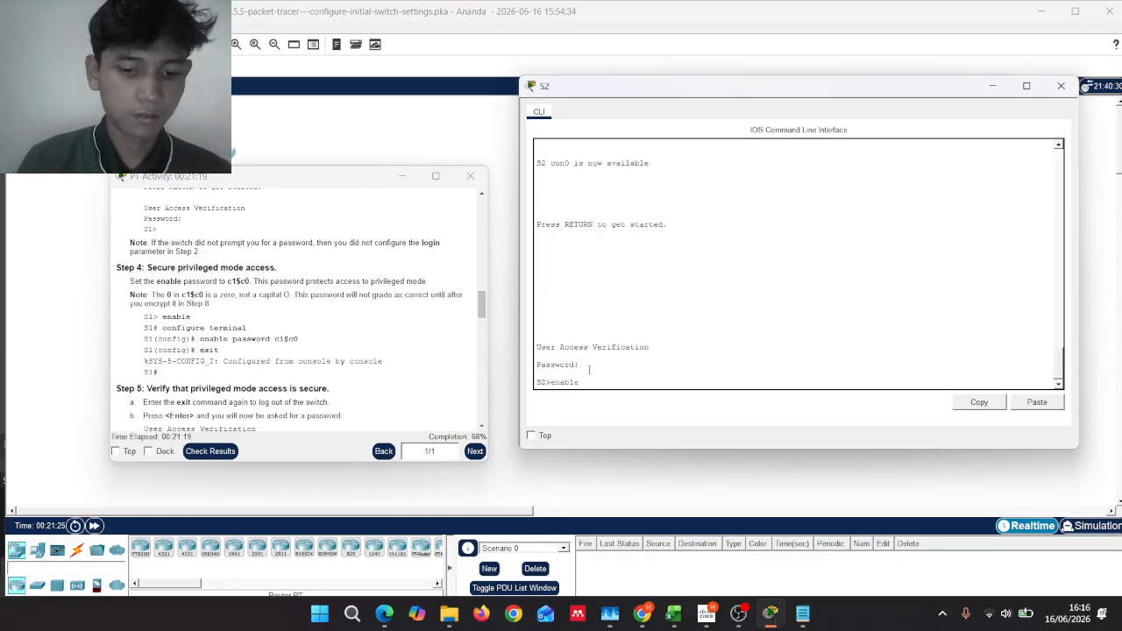
pyautogui.press('Return')
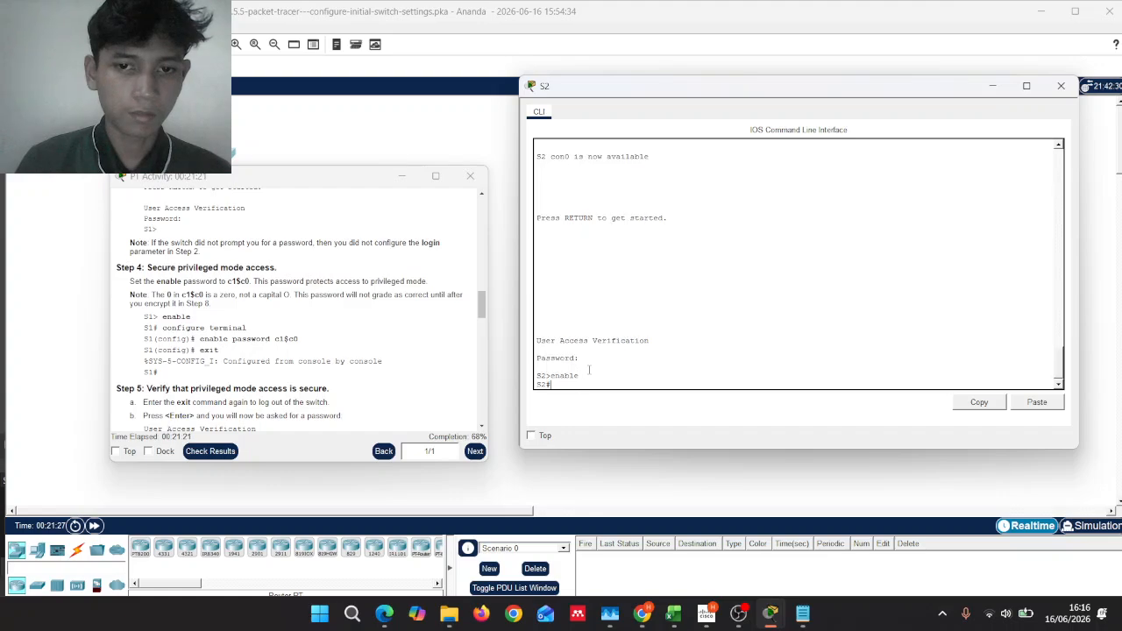
pyautogui.write('con')
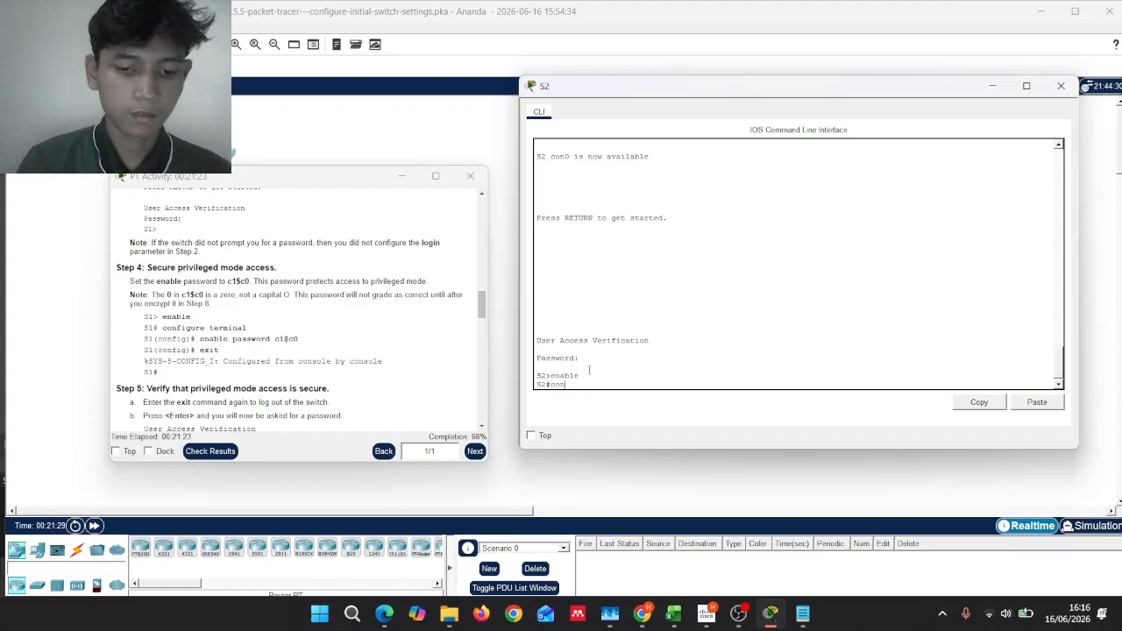
pyautogui.write('figure')
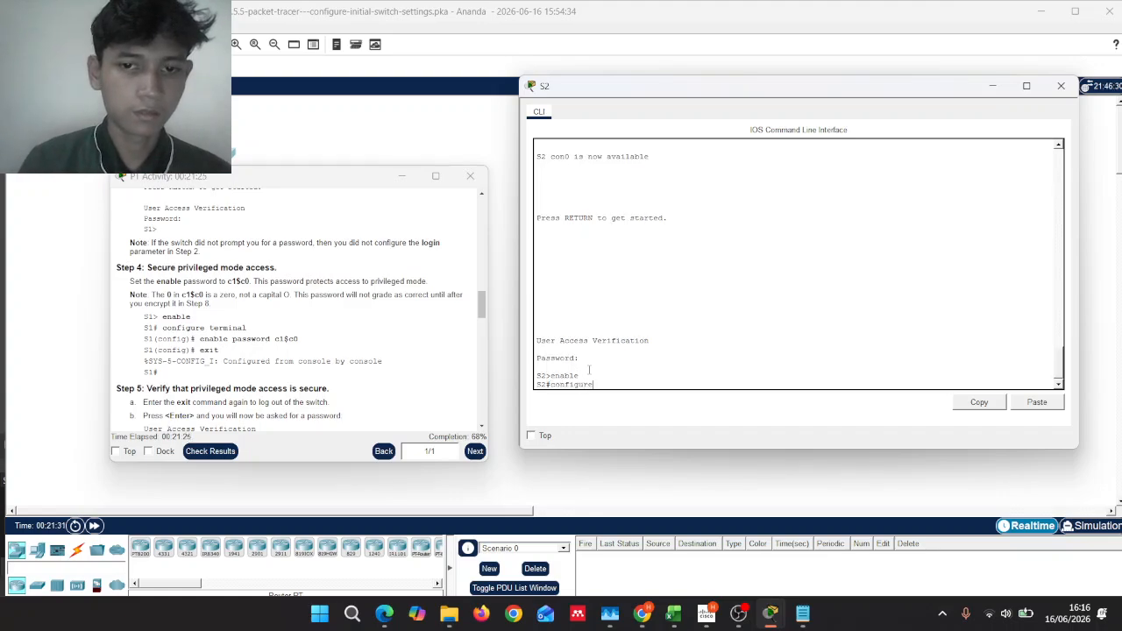
pyautogui.write(' termina')
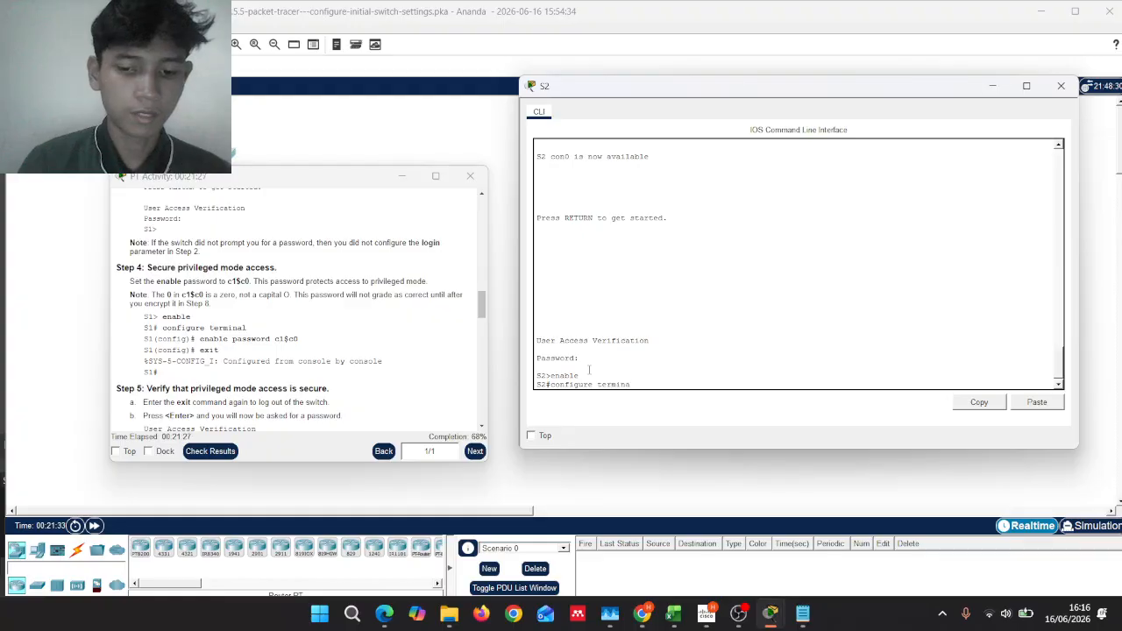
pyautogui.write('l')
pyautogui.press('Return')
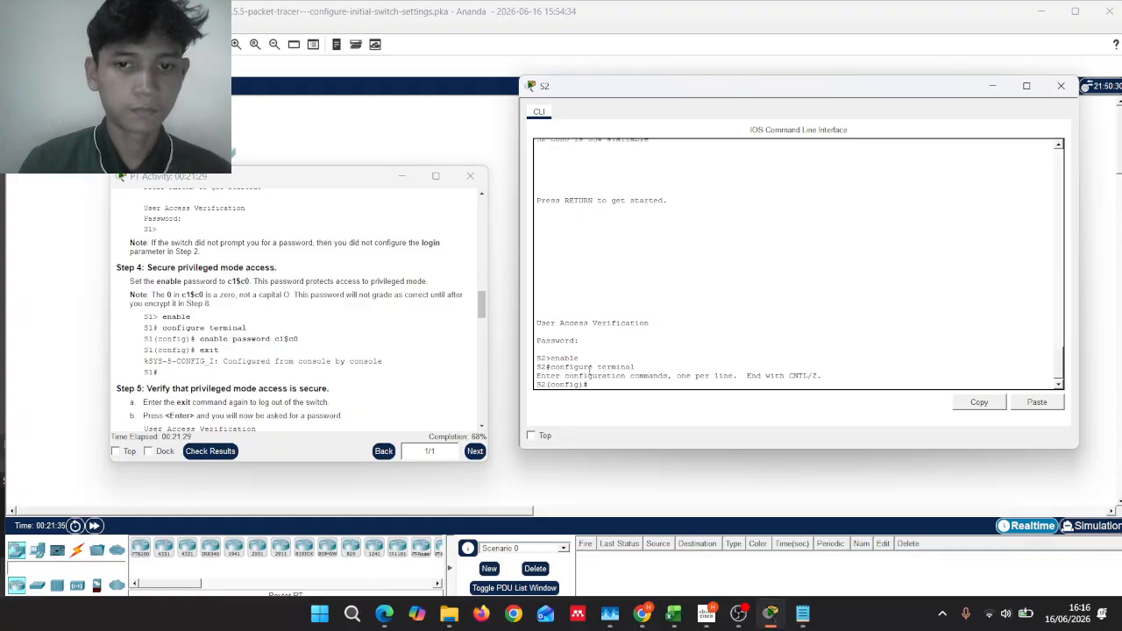
pyautogui.write('e')
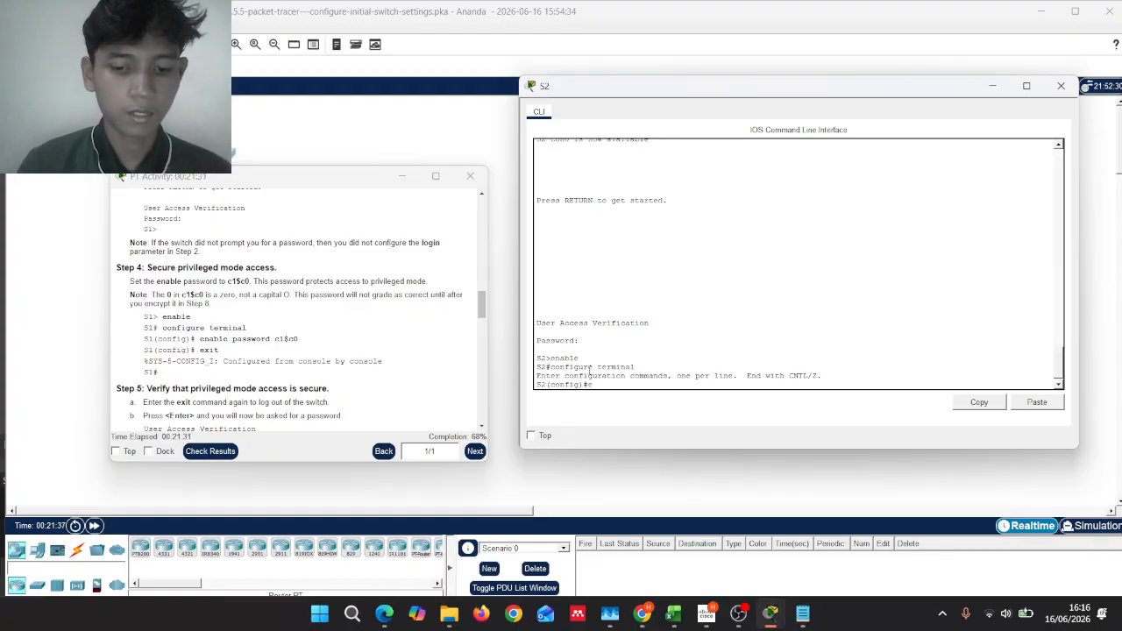
pyautogui.write('nable')
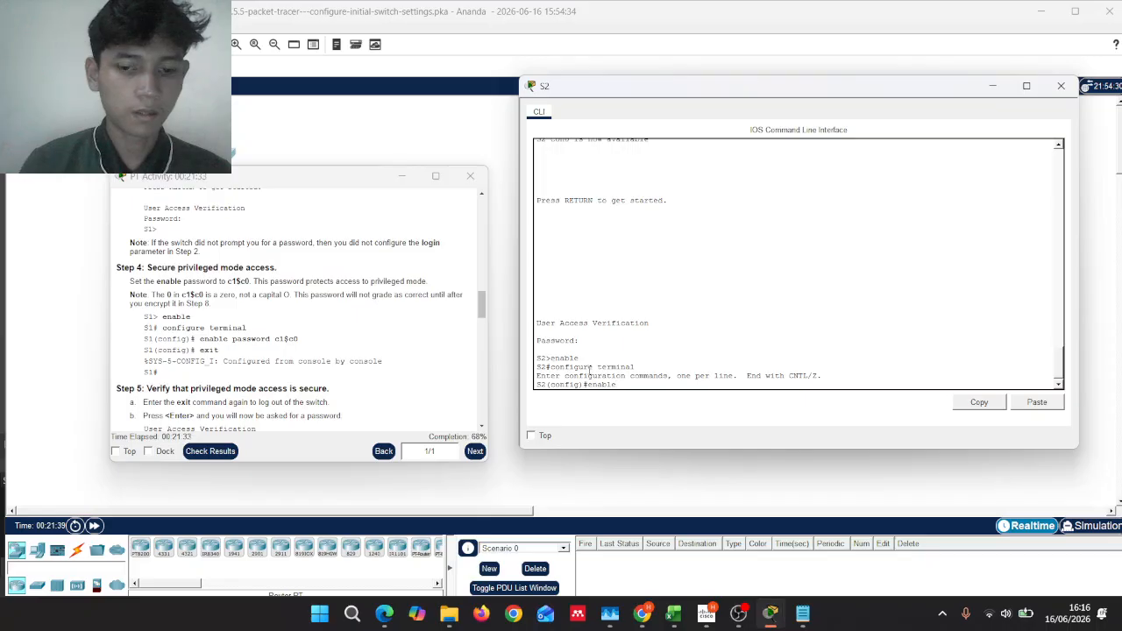
pyautogui.write(' password')
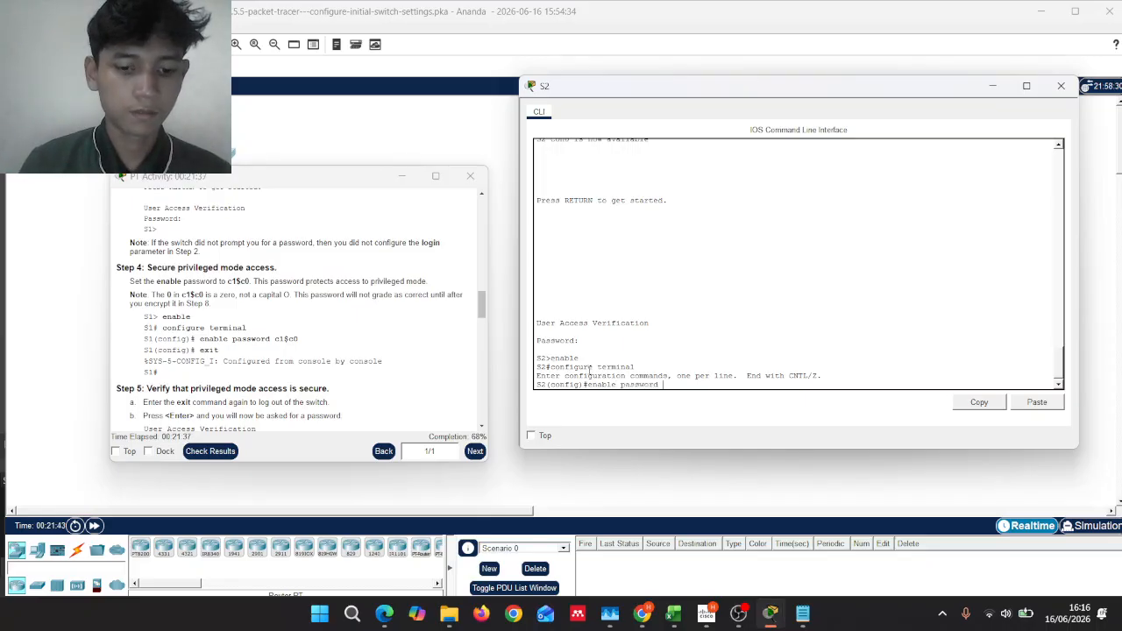
pyautogui.write(' c1')
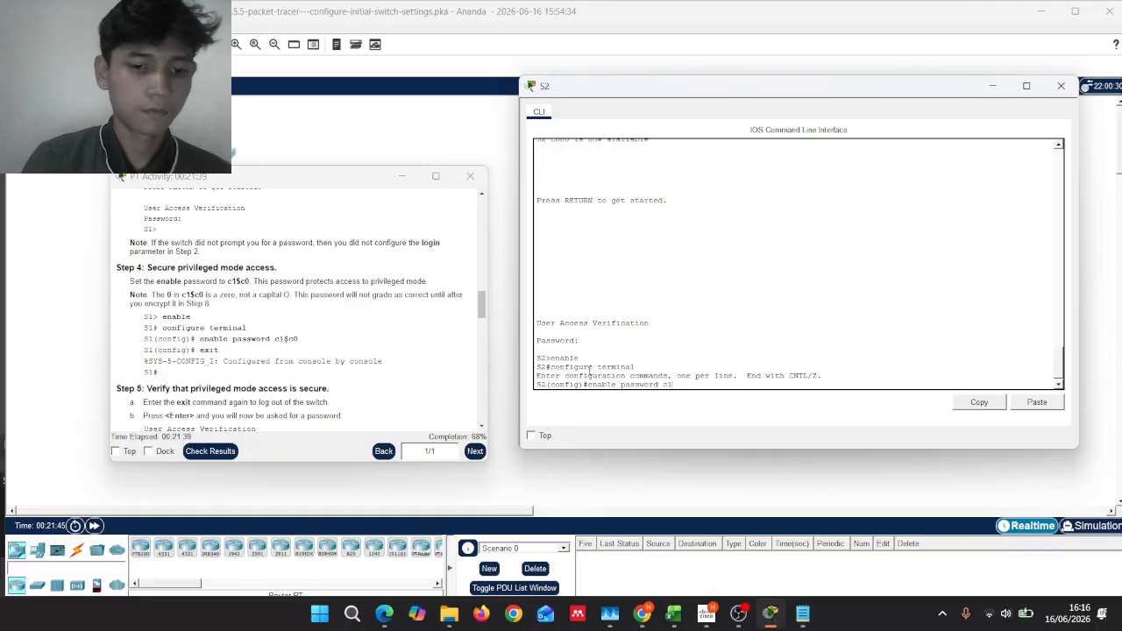
pyautogui.write('$c')
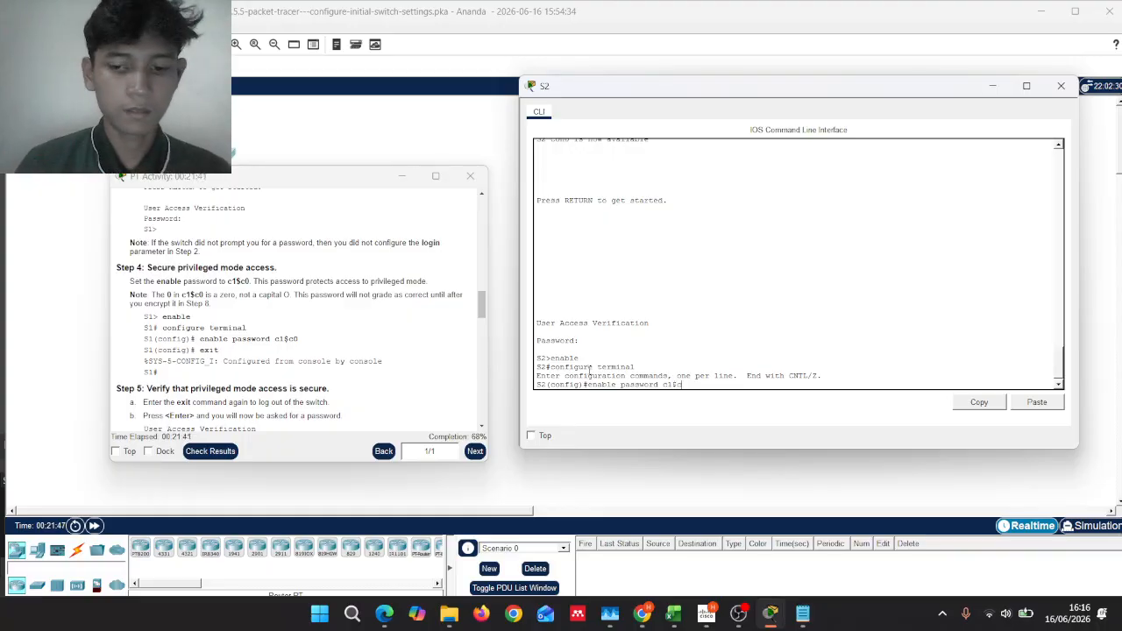
pyautogui.write('0')
pyautogui.press('Return')
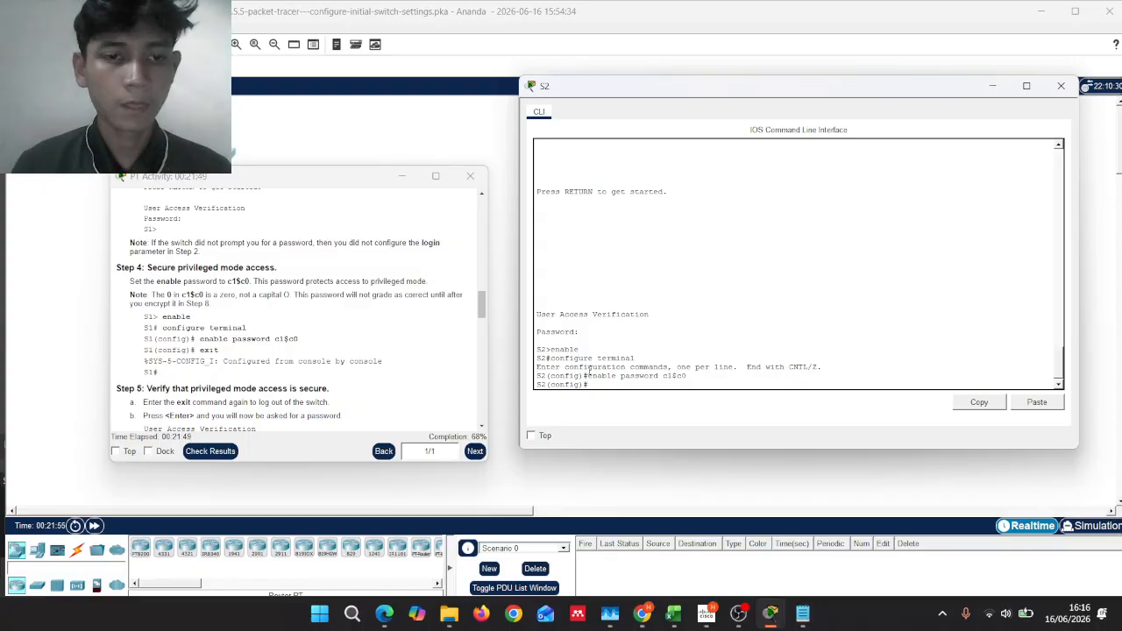
pyautogui.write('e')
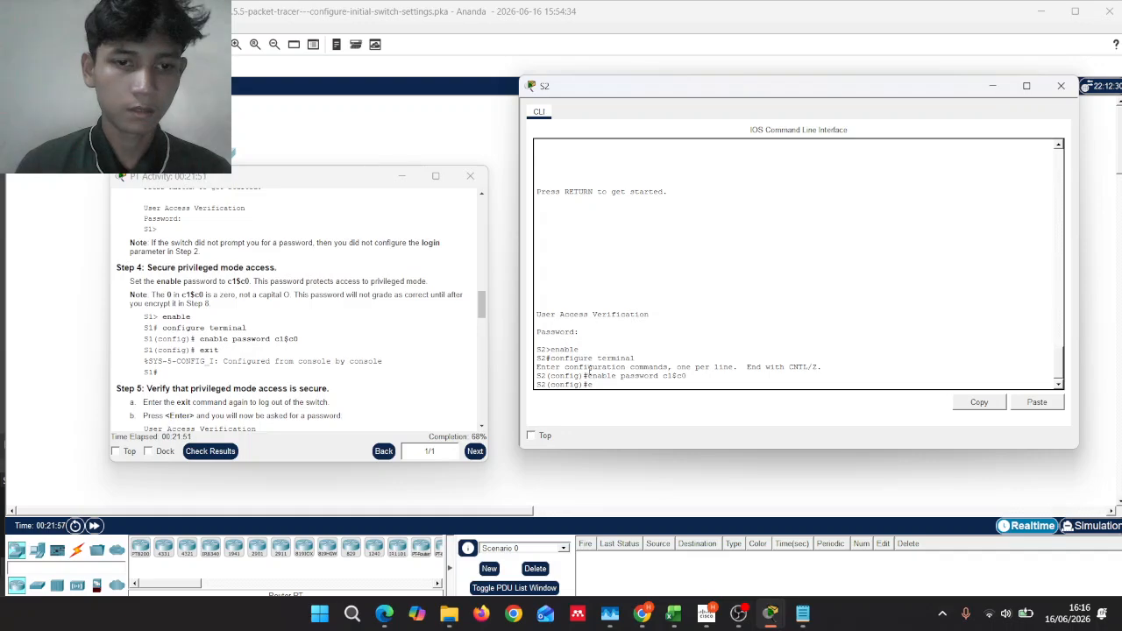
pyautogui.write('xit')
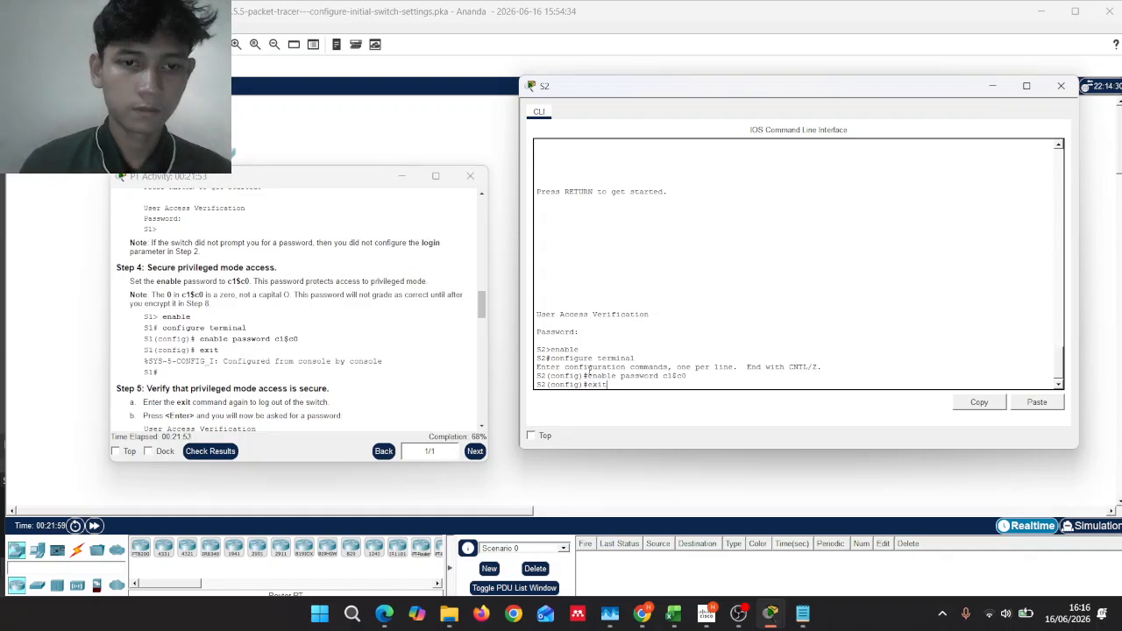
pyautogui.press('Return')
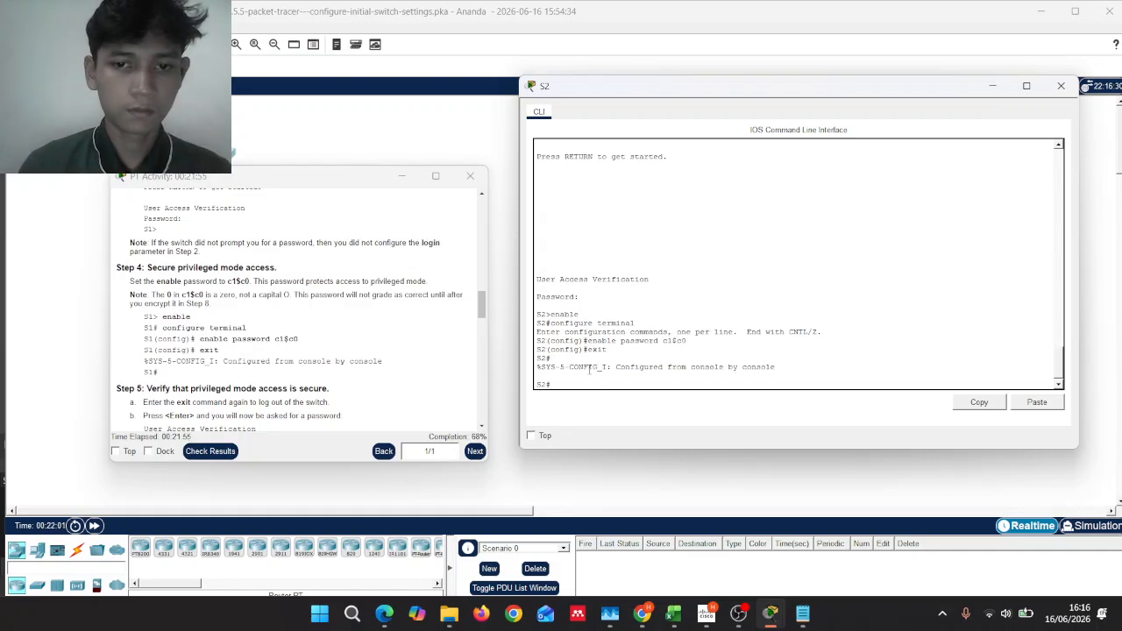
pyautogui.scroll(-4, 401, 354)
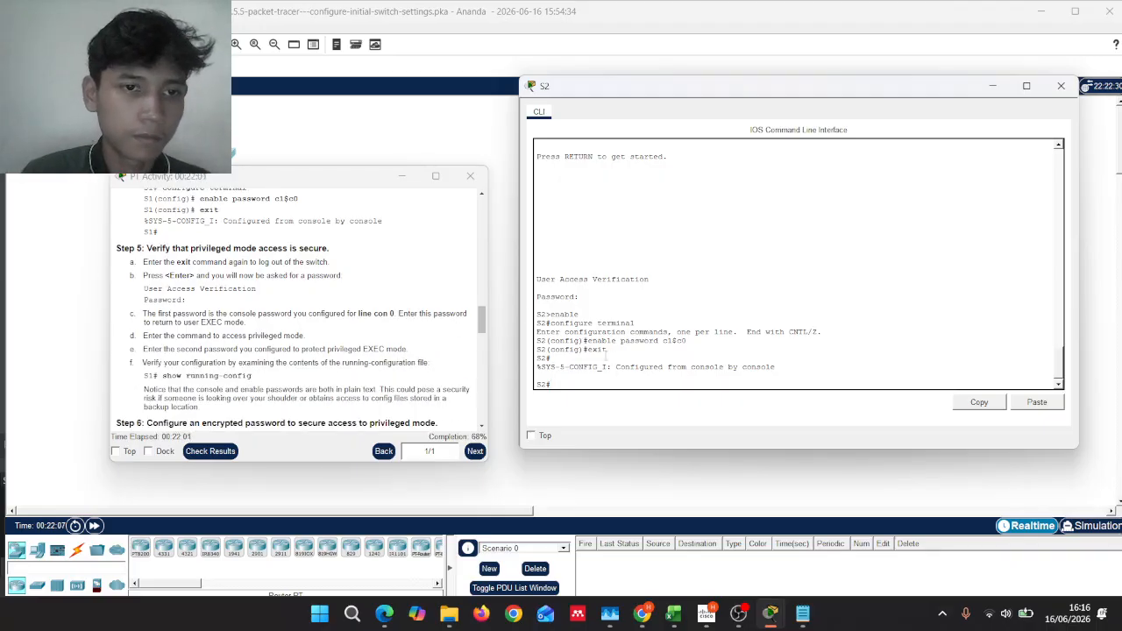
# Step: Exit S2's session and log back in at S2> with the console password
pyautogui.write('exit')
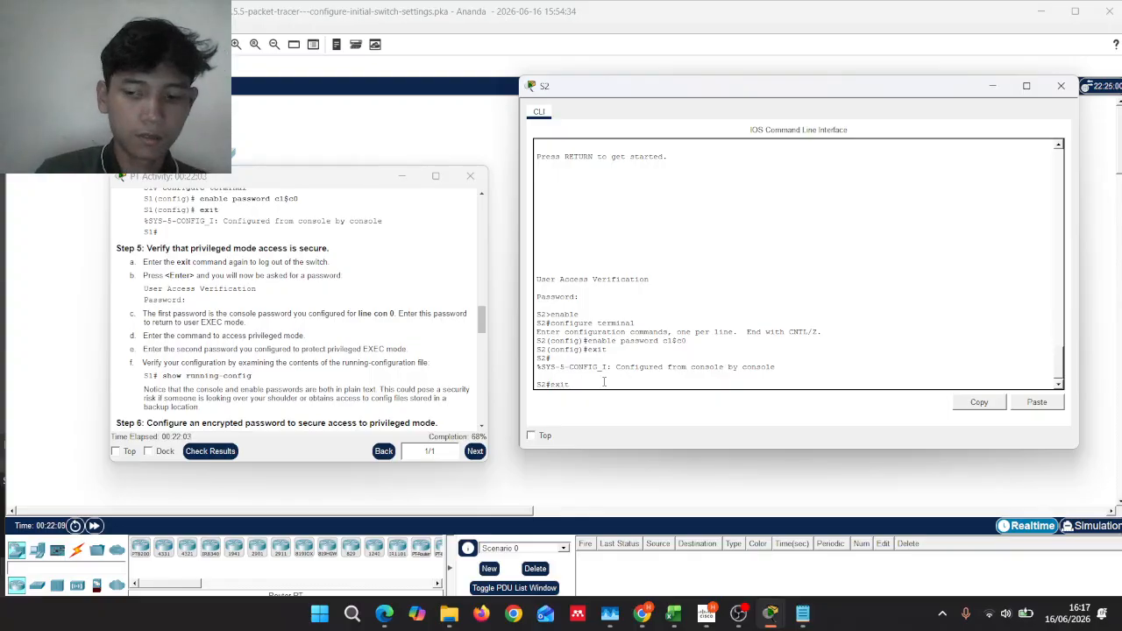
pyautogui.press('Return')
pyautogui.press('Return')
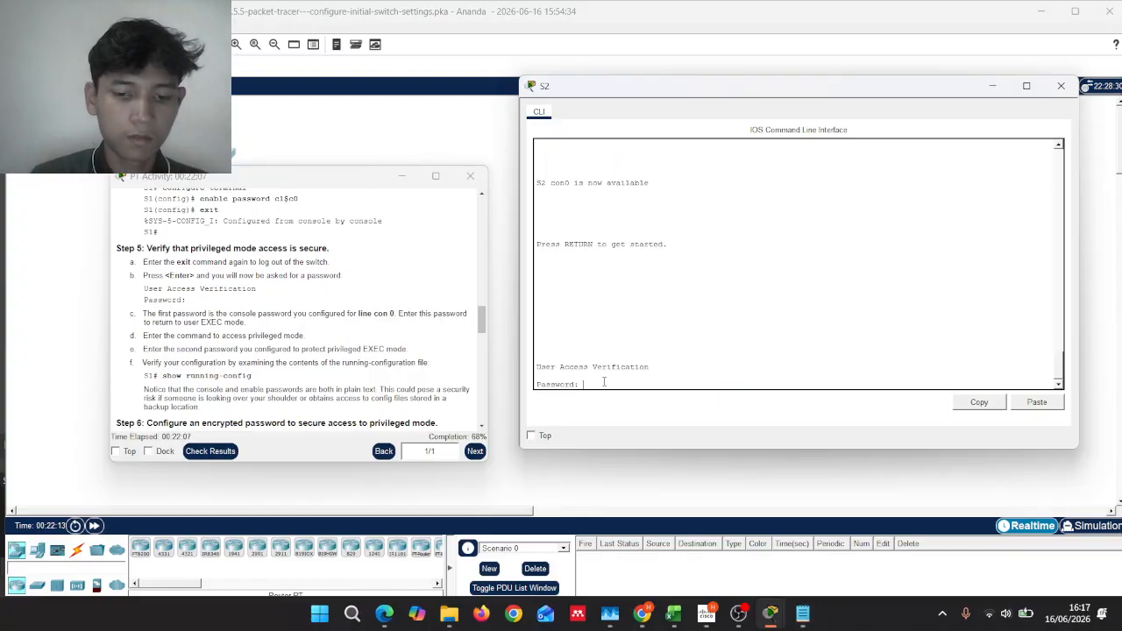
pyautogui.press('Return')
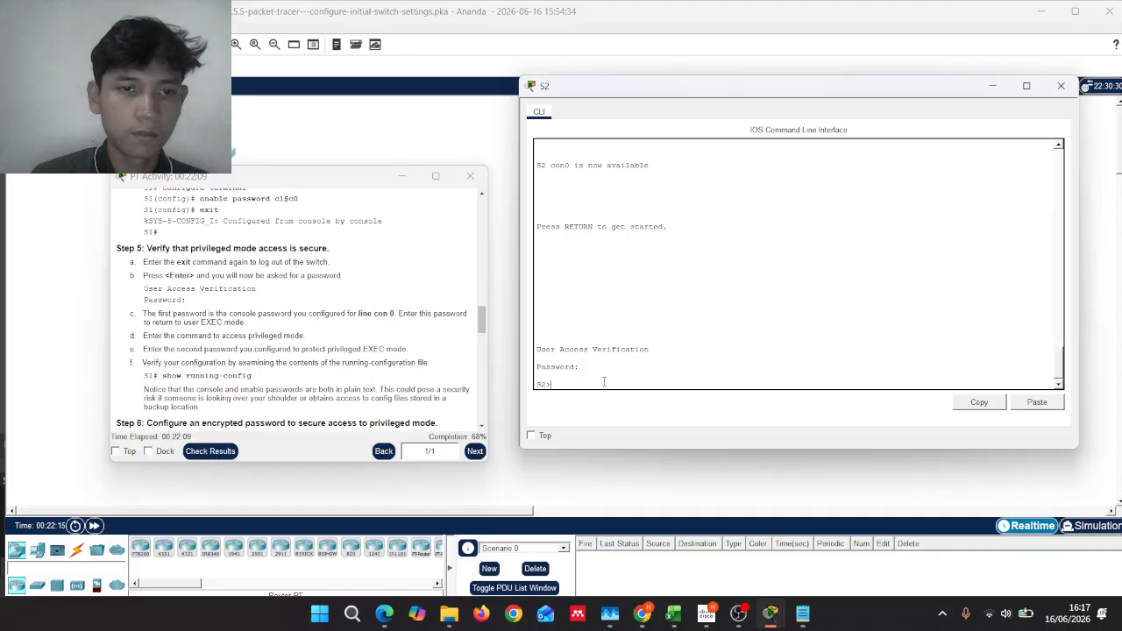
pyautogui.scroll(-1, 412, 308)
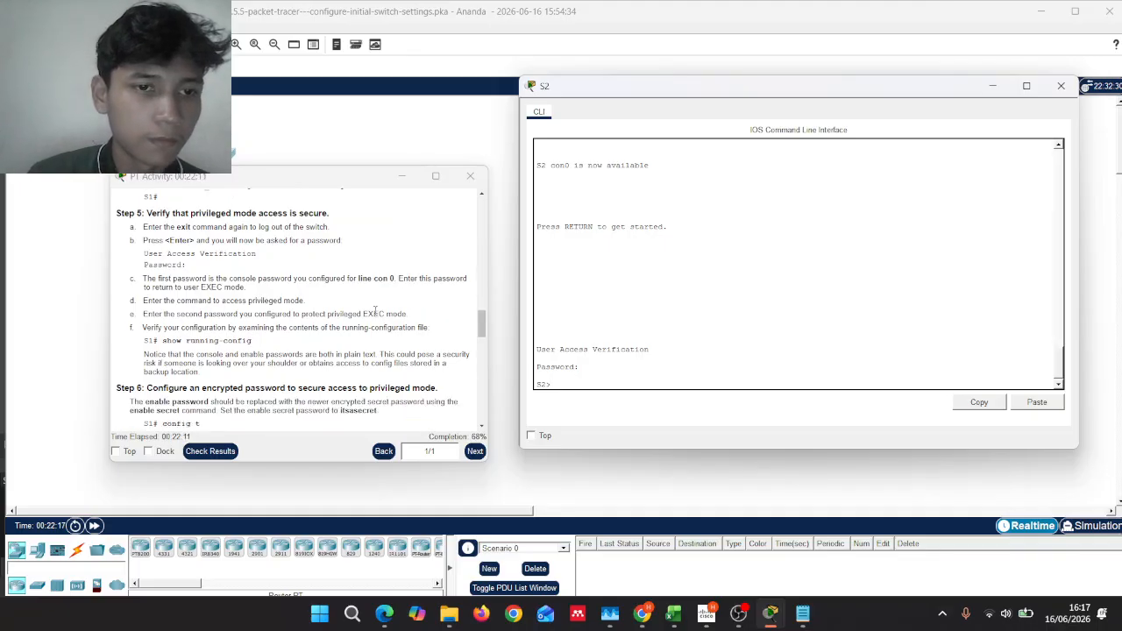
pyautogui.scroll(-2, 412, 308)
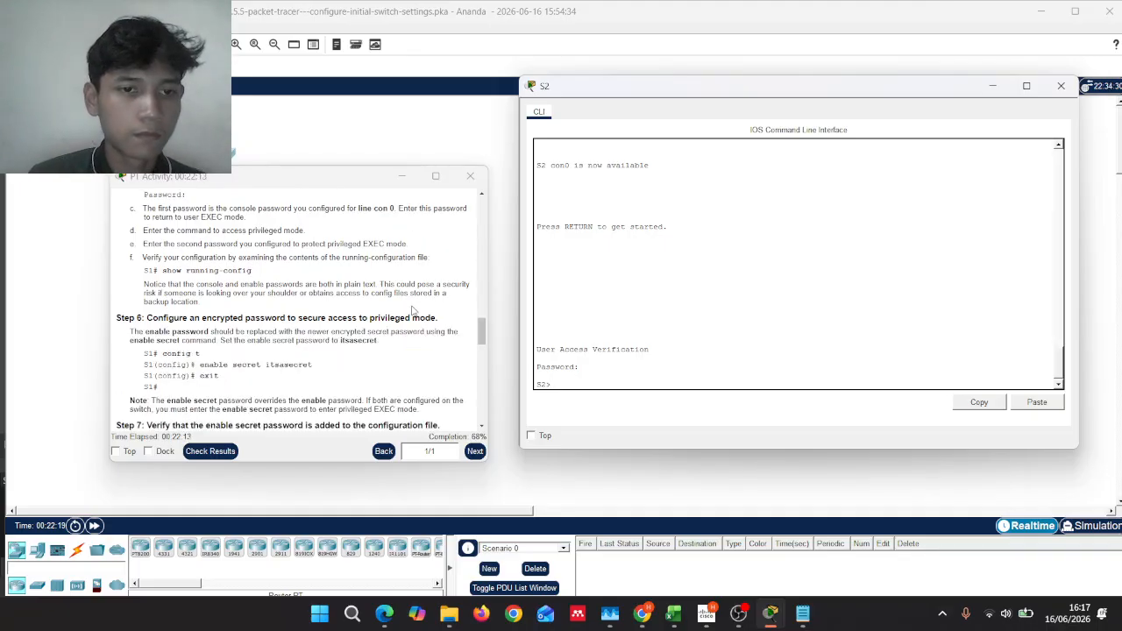
pyautogui.scroll(-1, 412, 309)
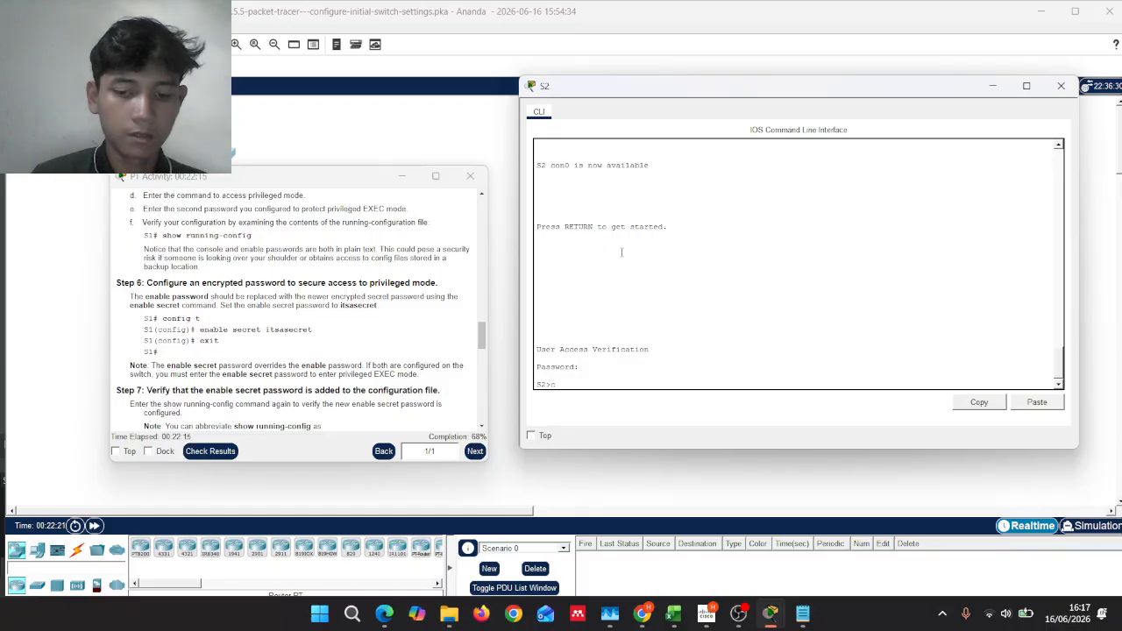
# Step: Try 'config t' at the S2> user prompt and see it rejected
pyautogui.write('onfig t')
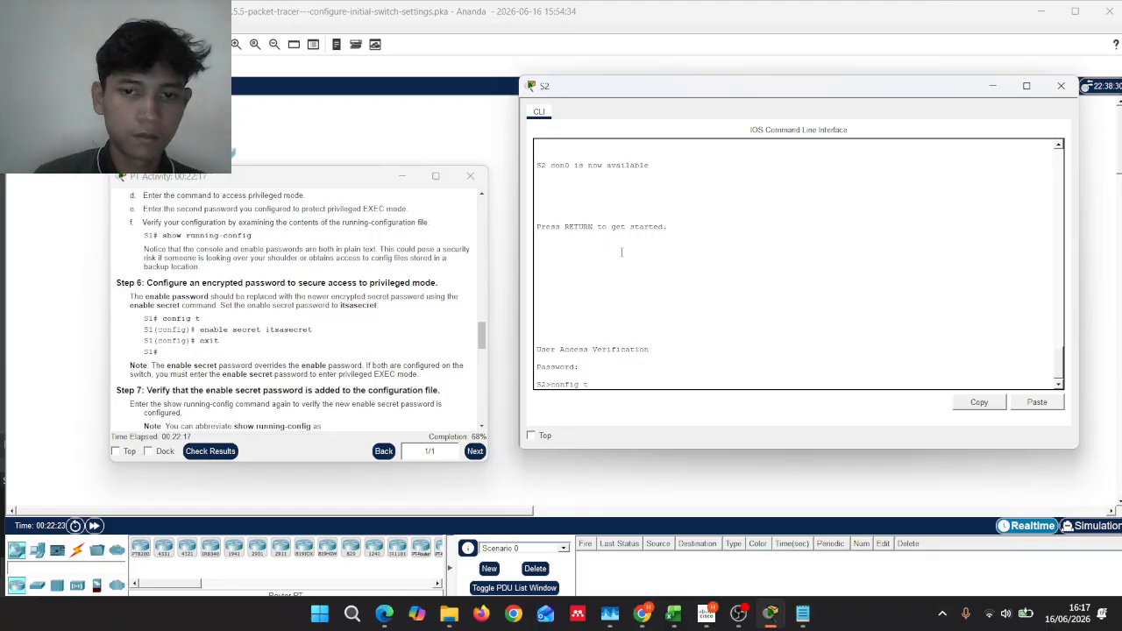
pyautogui.press('Return')
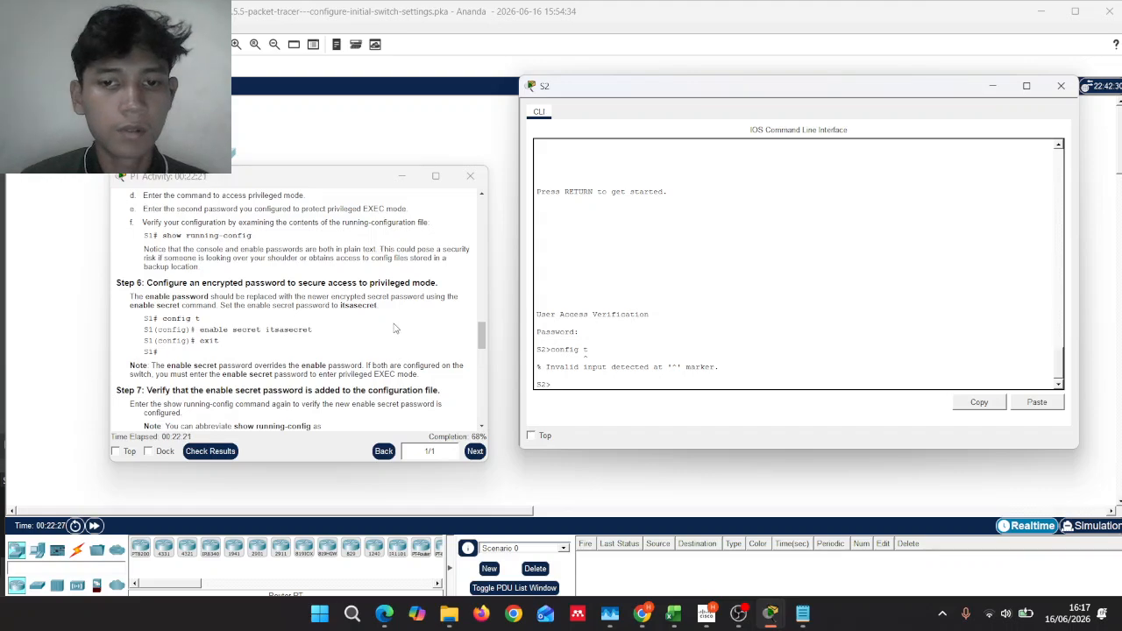
pyautogui.scroll(2, 396, 326)
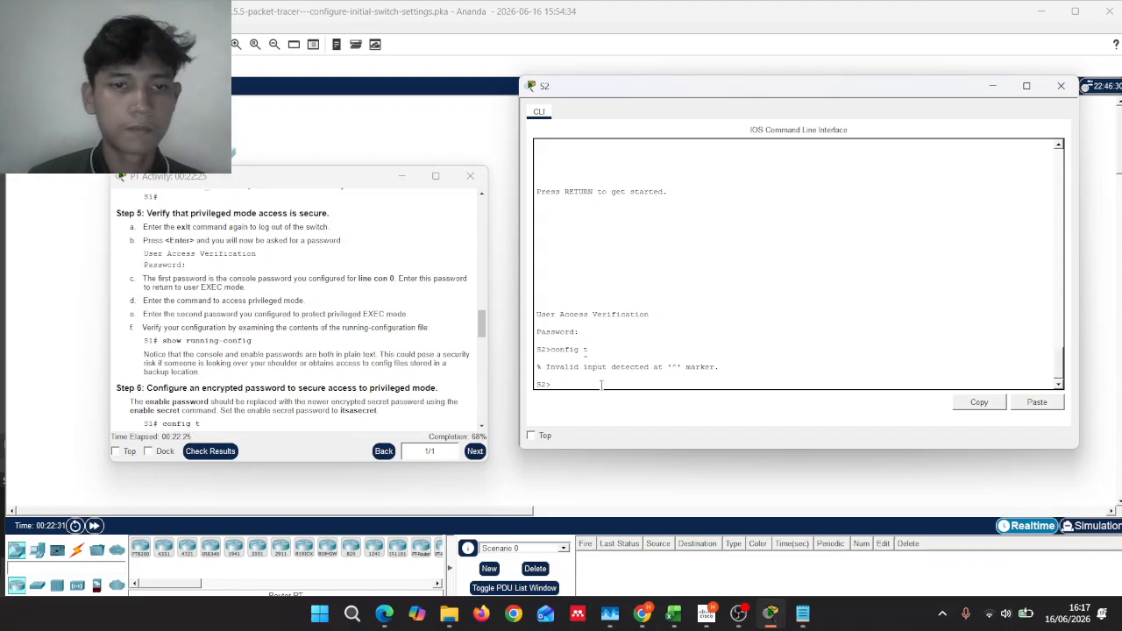
# Step: Enter privileged EXEC mode on S2 using 'enable' and the enable password
pyautogui.write('able')
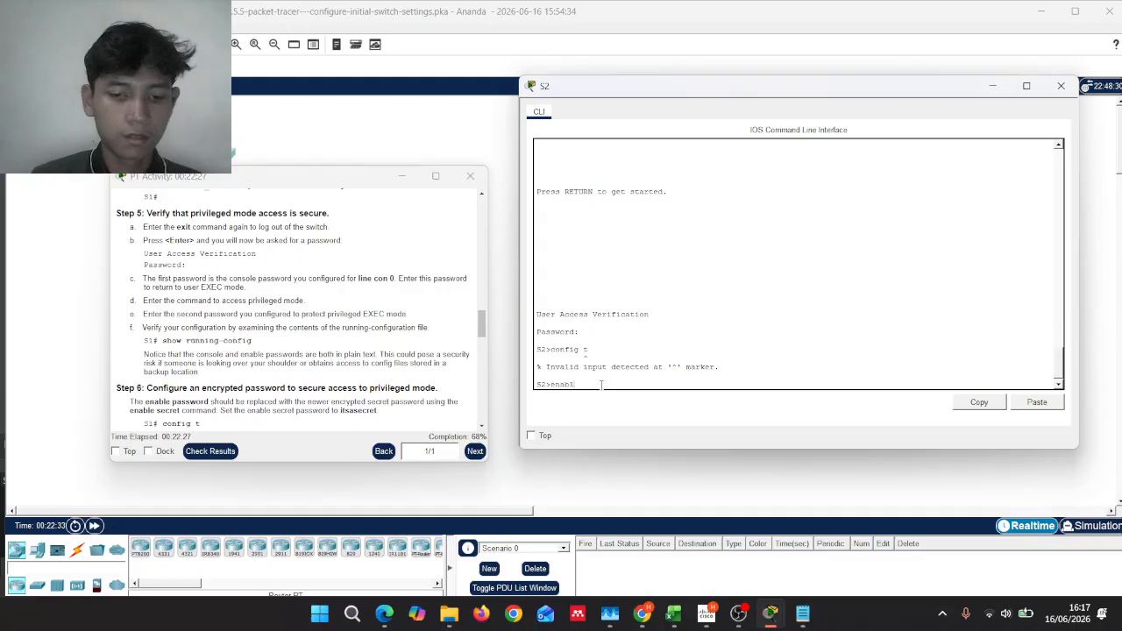
pyautogui.press('Return')
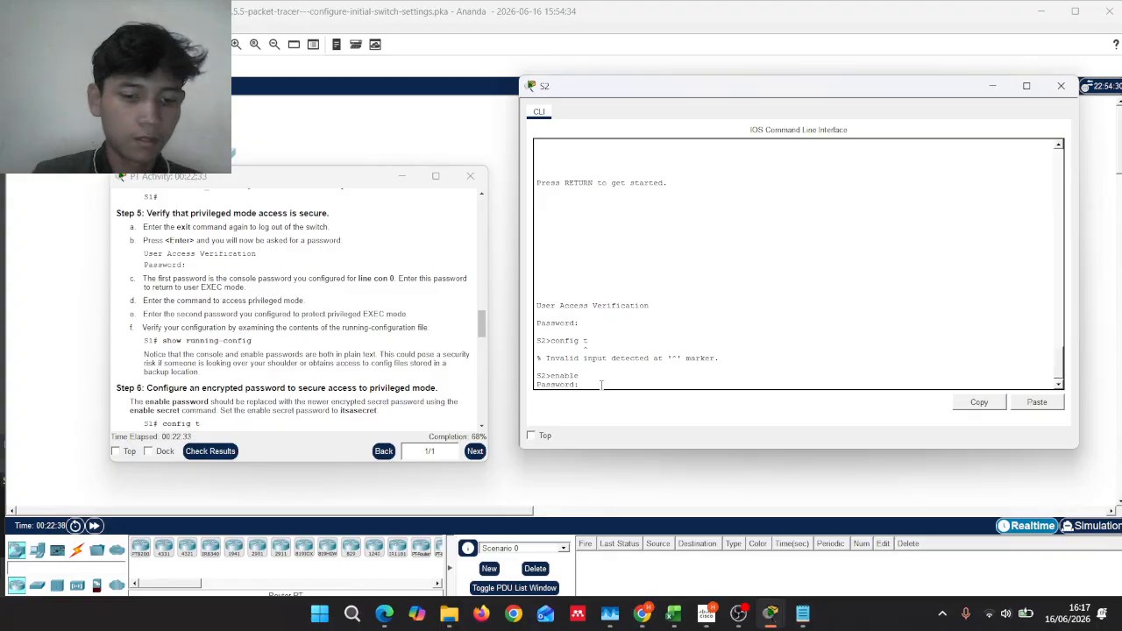
pyautogui.press('Return')
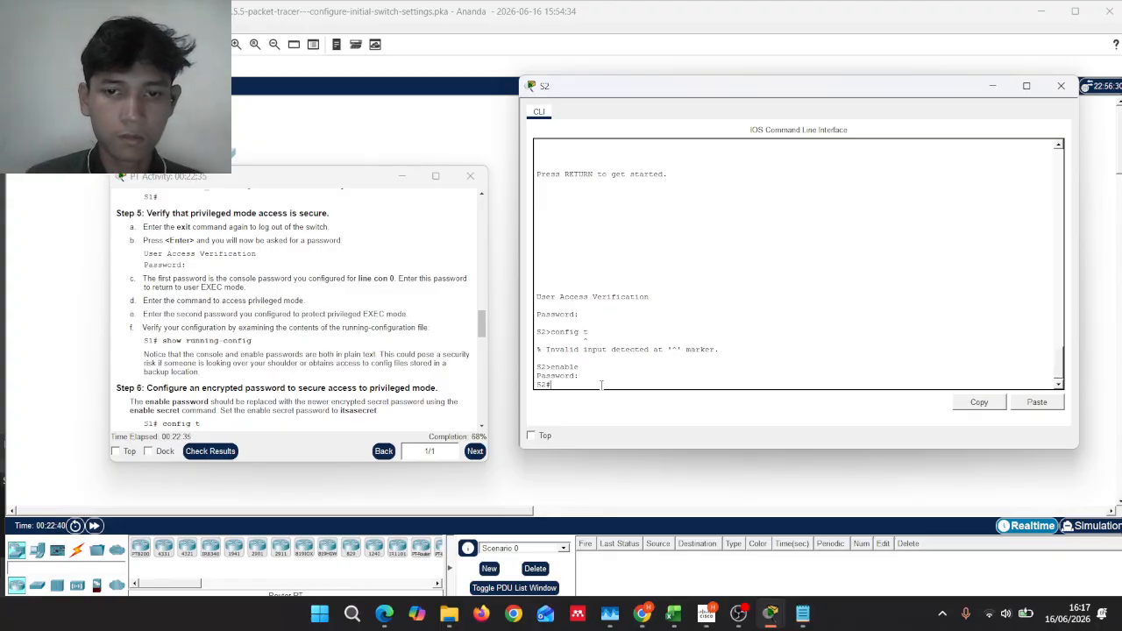
pyautogui.scroll(-3, 176, 298)
pyautogui.scroll(-1, 173, 298)
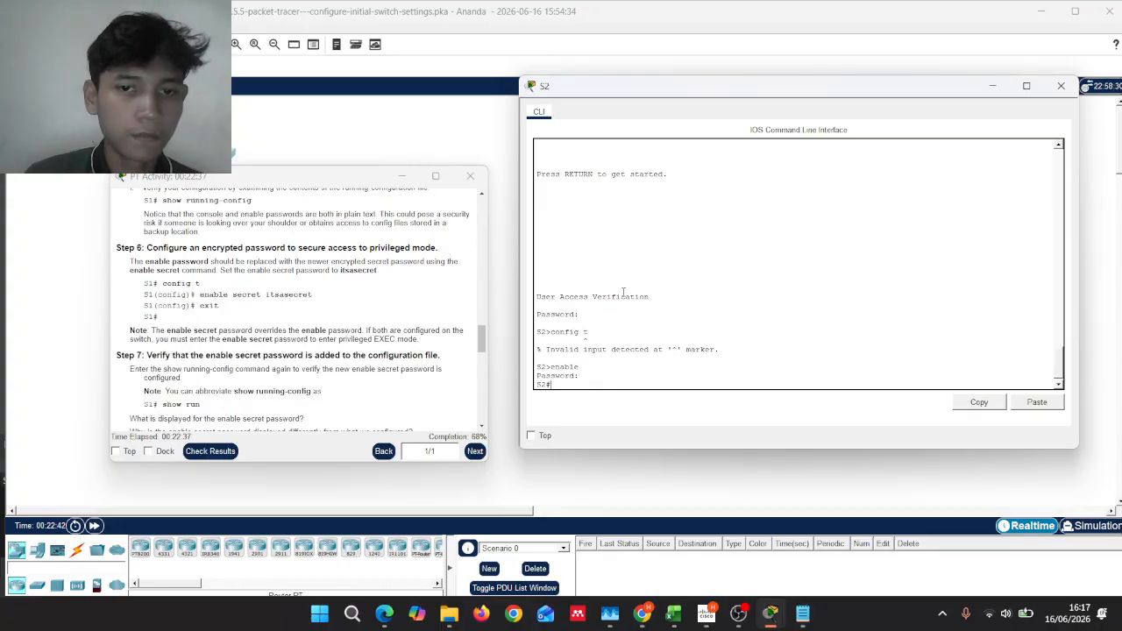
# Step: In global configuration mode, set the enable secret password, then exit back to S2#
pyautogui.write('config')
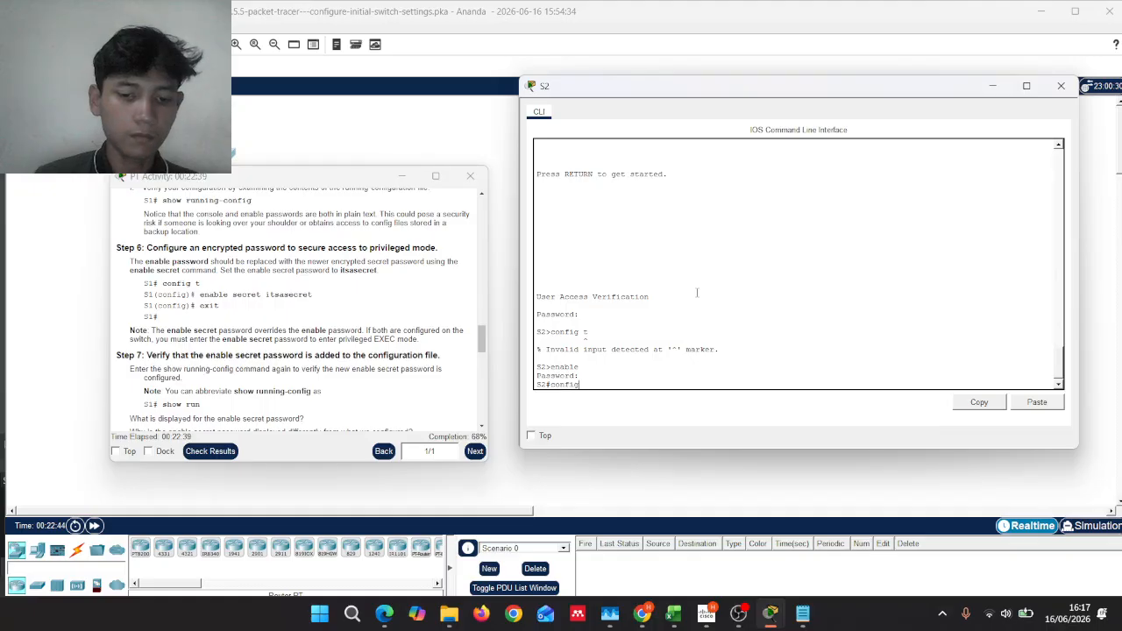
pyautogui.write(' t')
pyautogui.press('Return')
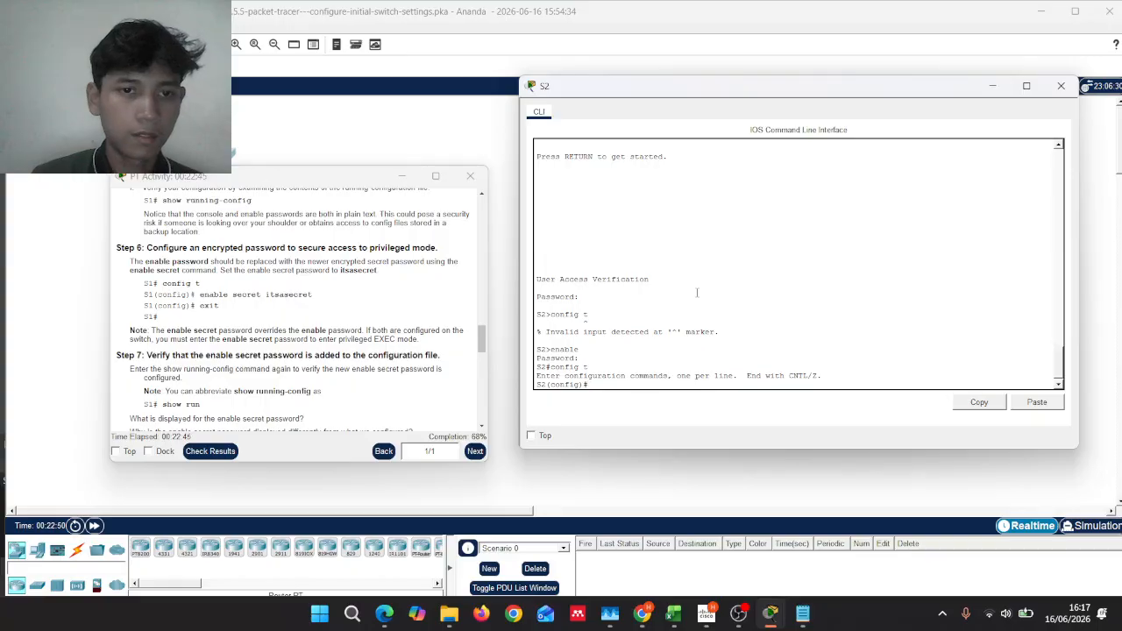
pyautogui.write('enabl')
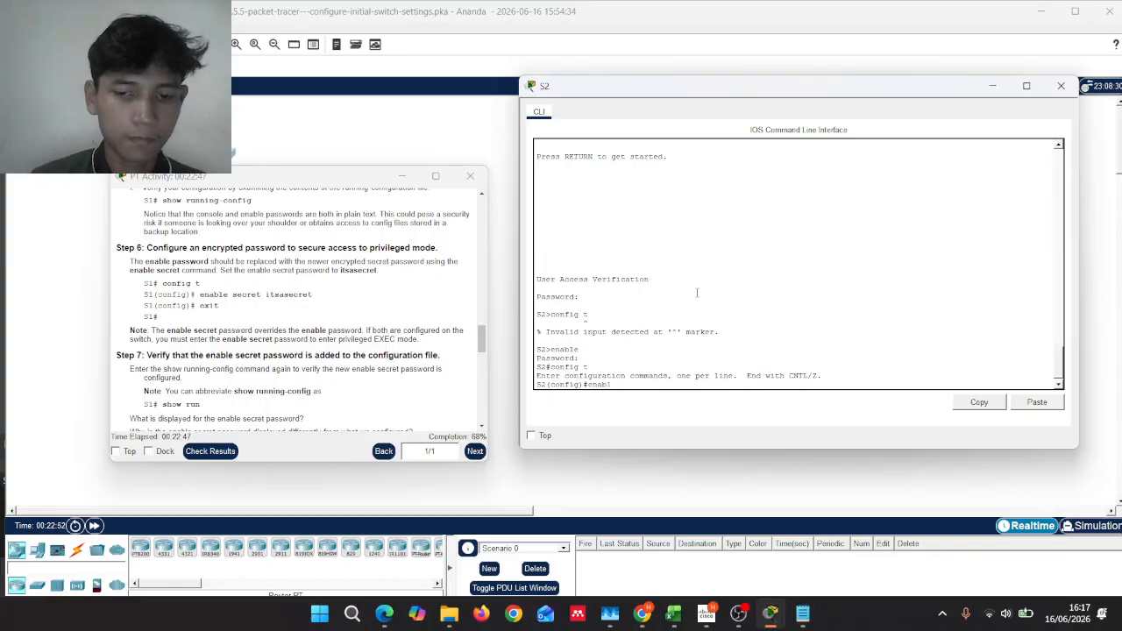
pyautogui.write('e')
pyautogui.write(' sec')
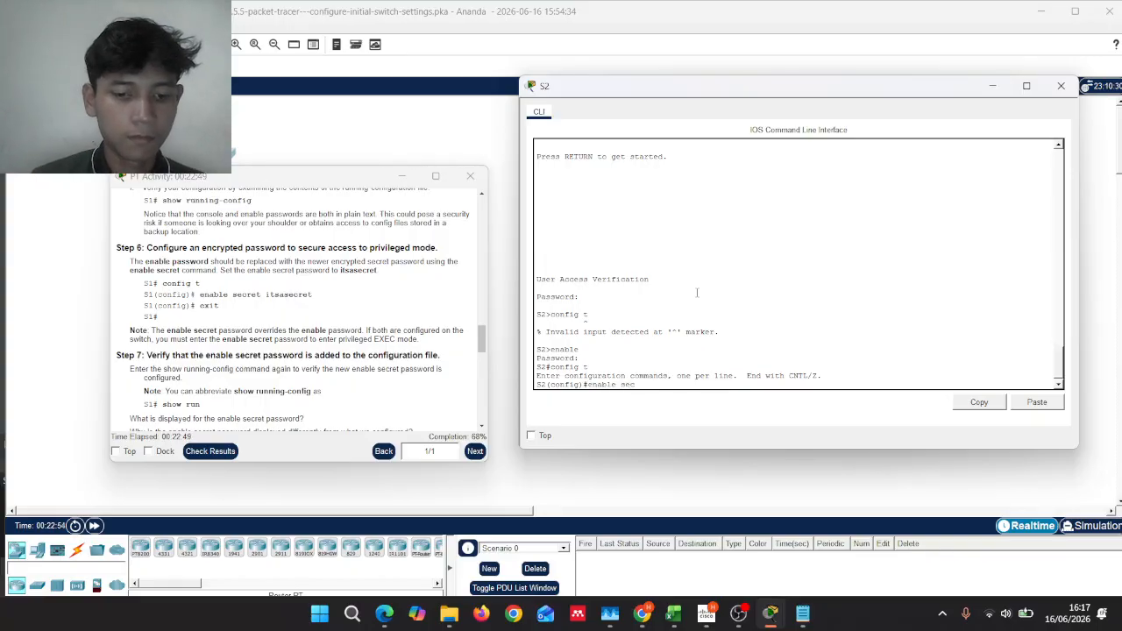
pyautogui.write('ret it')
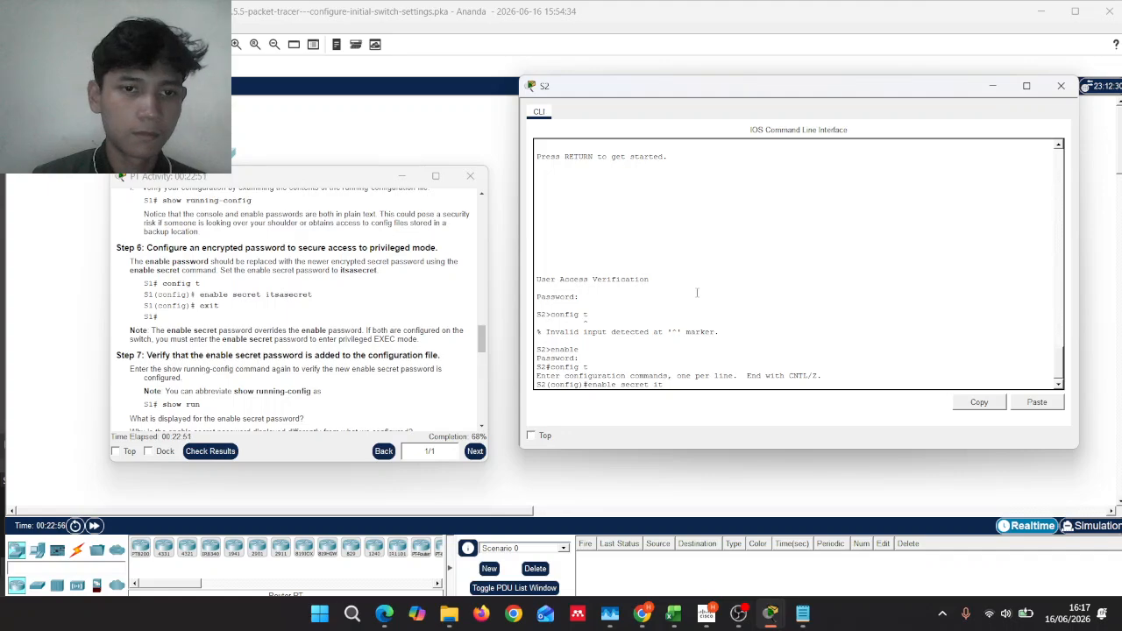
pyautogui.write('sasec')
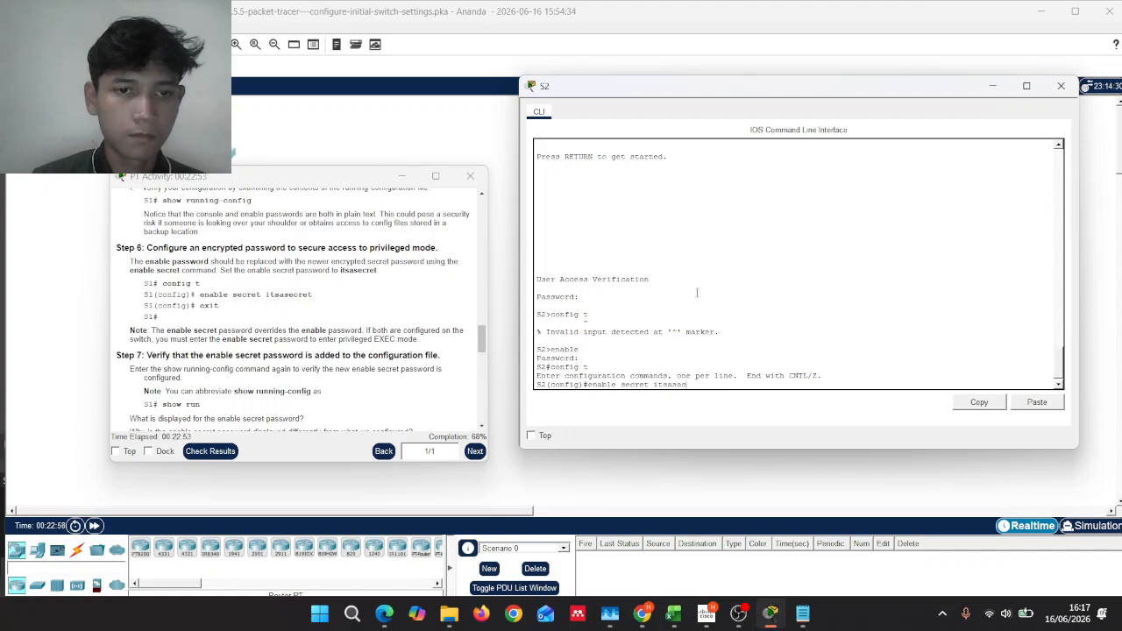
pyautogui.write('ret')
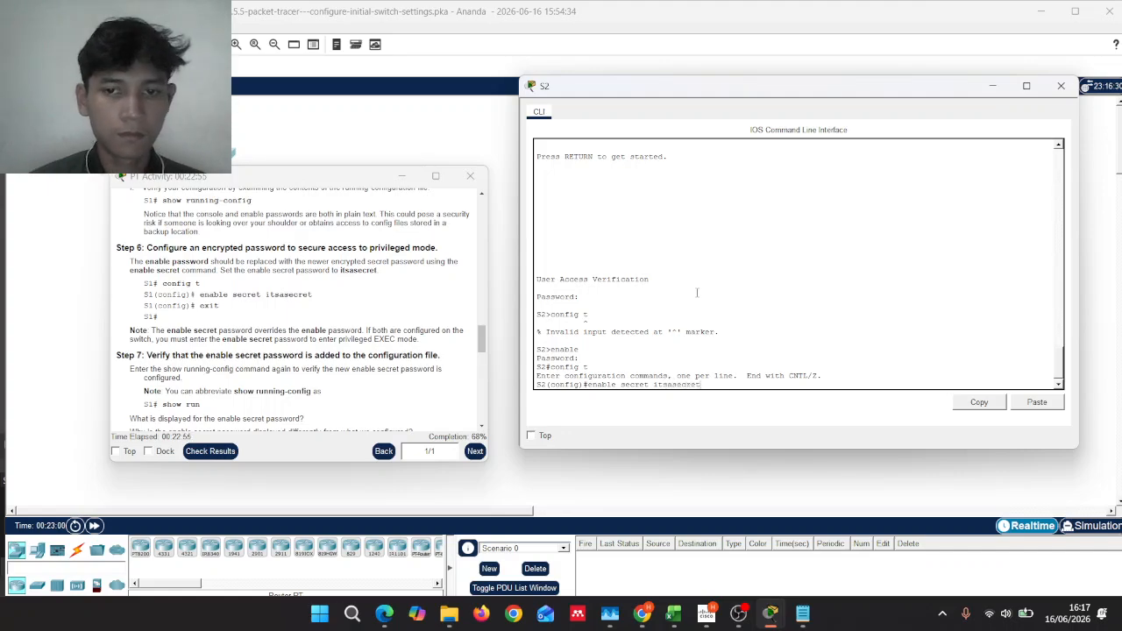
pyautogui.press('Return')
pyautogui.write('exi')
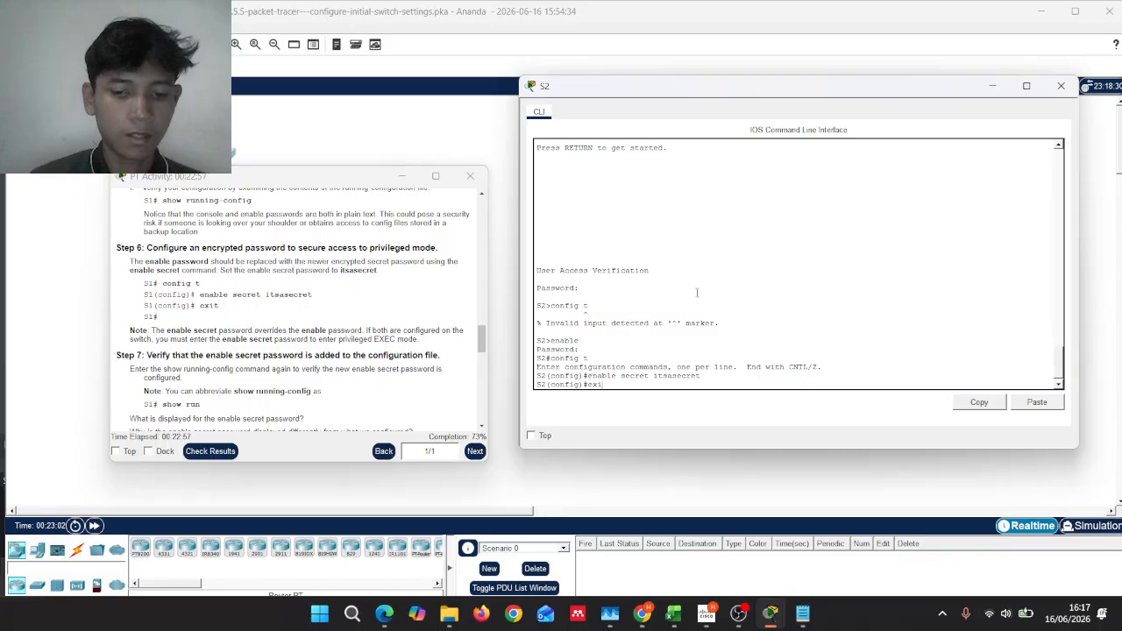
pyautogui.write('t')
pyautogui.press('Return')
pyautogui.press('Return')
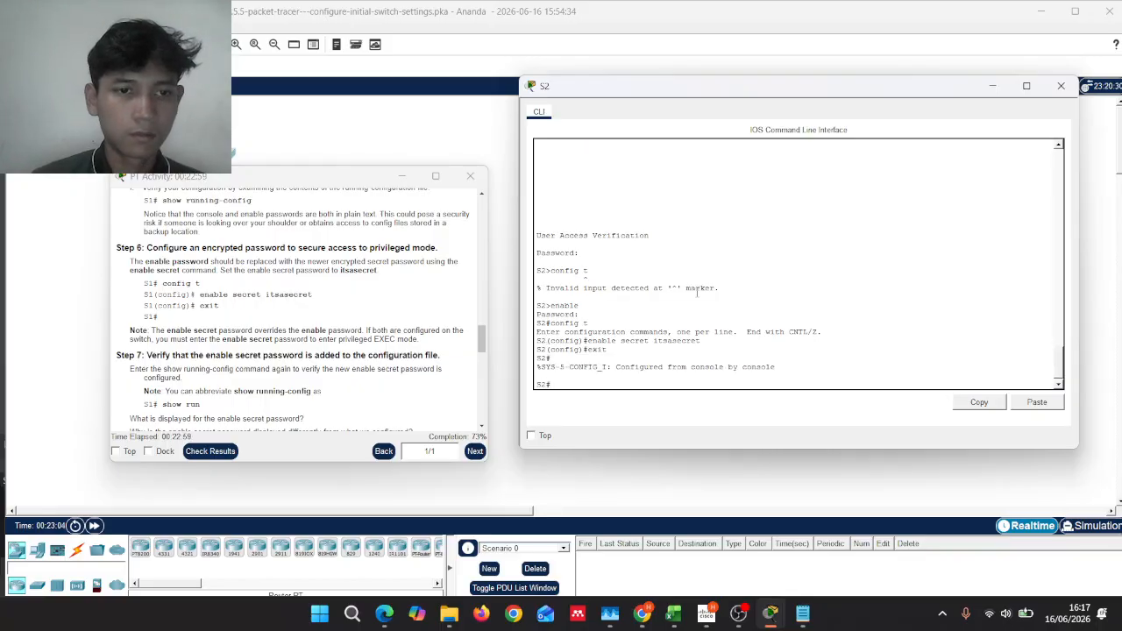
# Step: Run 'show run' and page through S2's configuration to confirm the enable secret is hashed
pyautogui.scroll(-1, 399, 280)
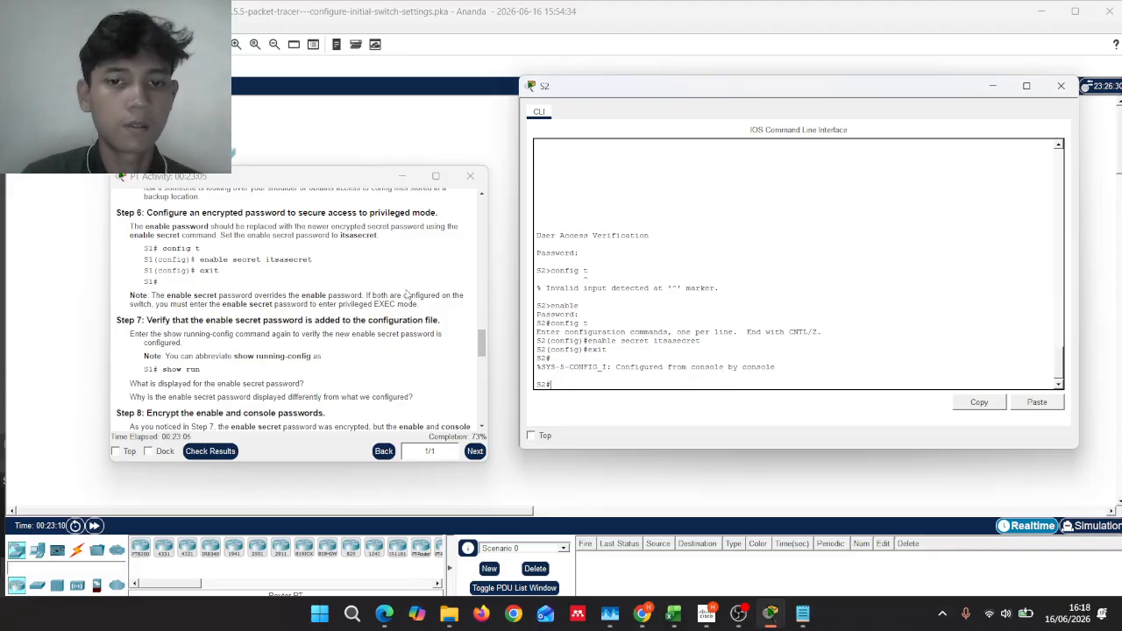
pyautogui.scroll(-2, 382, 289)
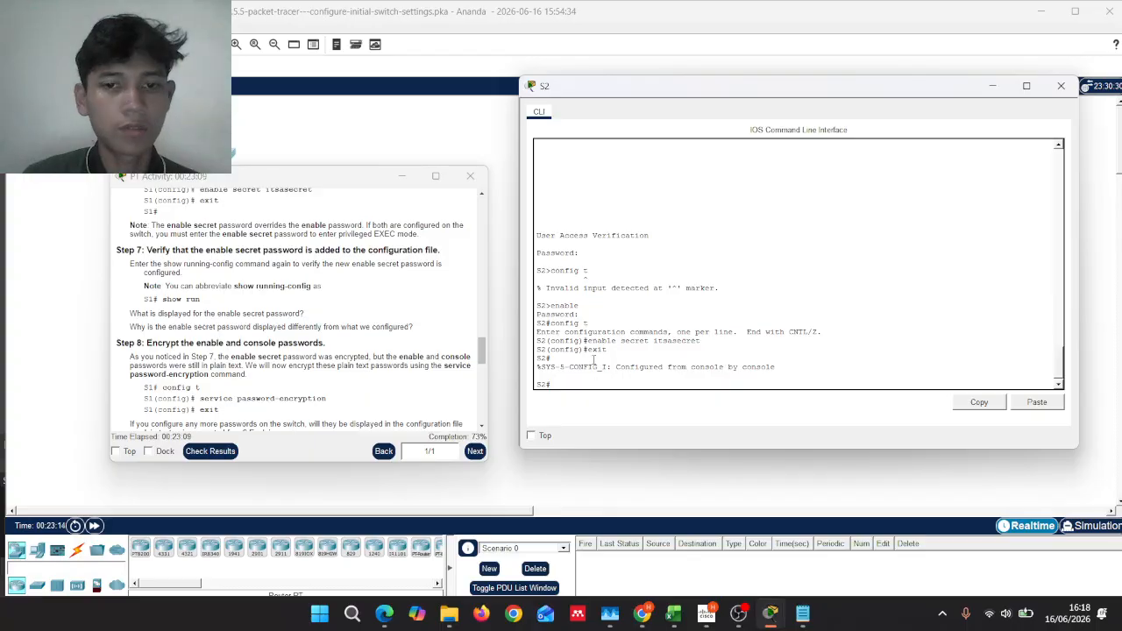
pyautogui.write('show')
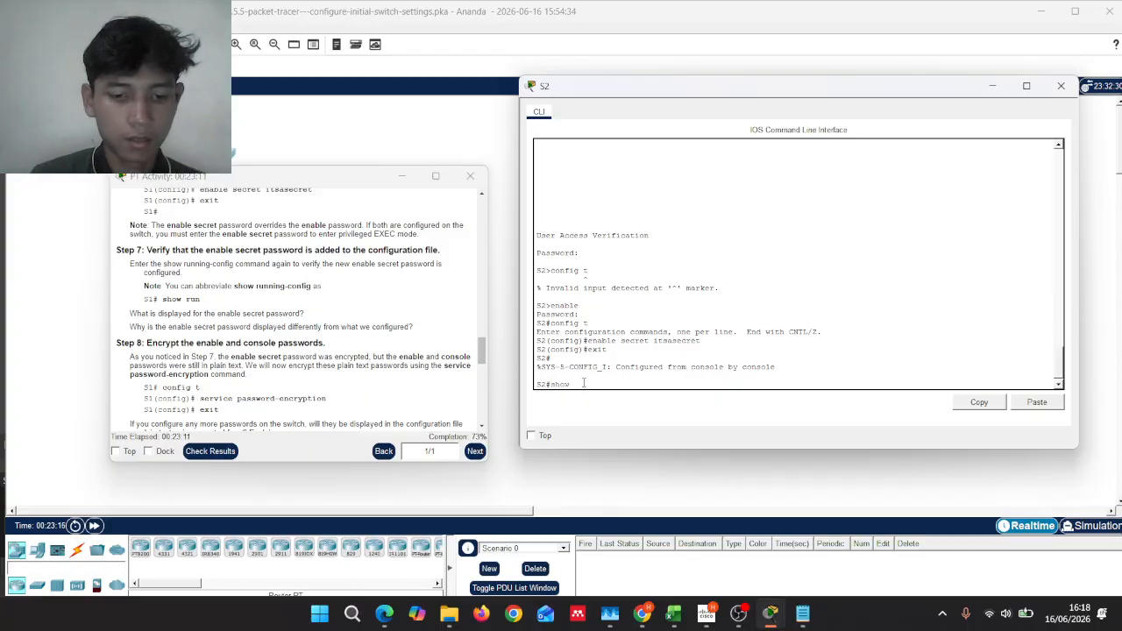
pyautogui.write(' run')
pyautogui.press('Return')
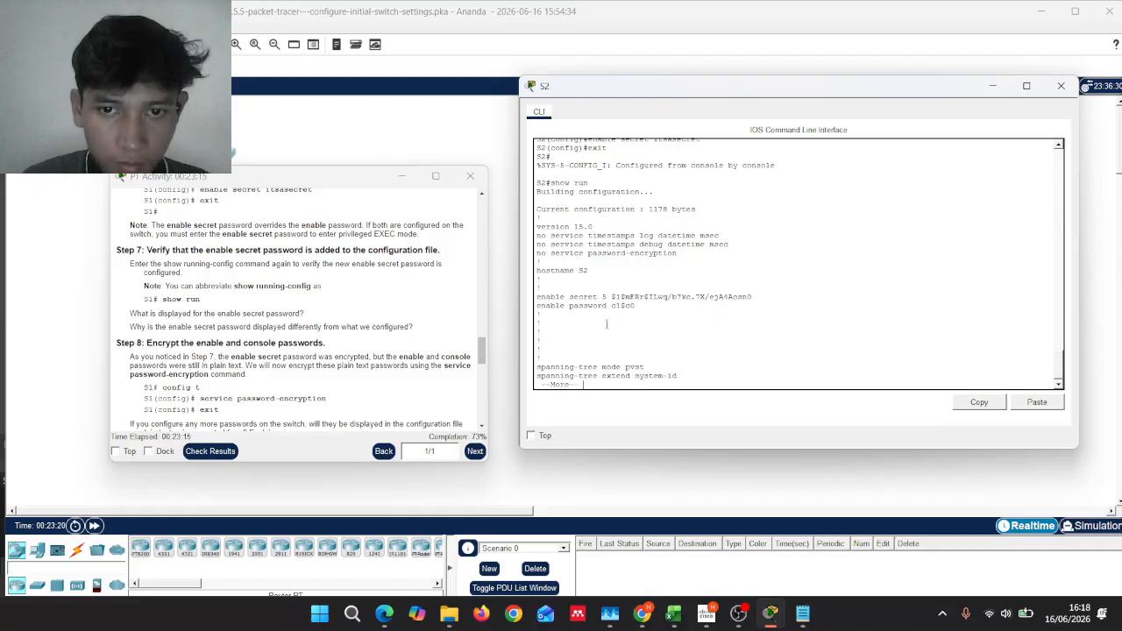
pyautogui.press('Return')
pyautogui.press('Return')
pyautogui.press('Return')
pyautogui.press('Return')
pyautogui.press('Return')
pyautogui.press('Return')
pyautogui.press('Return')
pyautogui.press('Return')
pyautogui.press('Return')
pyautogui.press('Return')
pyautogui.press('Return')
pyautogui.press('Return')
pyautogui.press('Return')
pyautogui.press('Return')
pyautogui.press('Return')
pyautogui.press('Return')
pyautogui.press('Return')
pyautogui.press('Return')
pyautogui.press('Return')
pyautogui.press('Return')
pyautogui.press('Return')
pyautogui.press('Return')
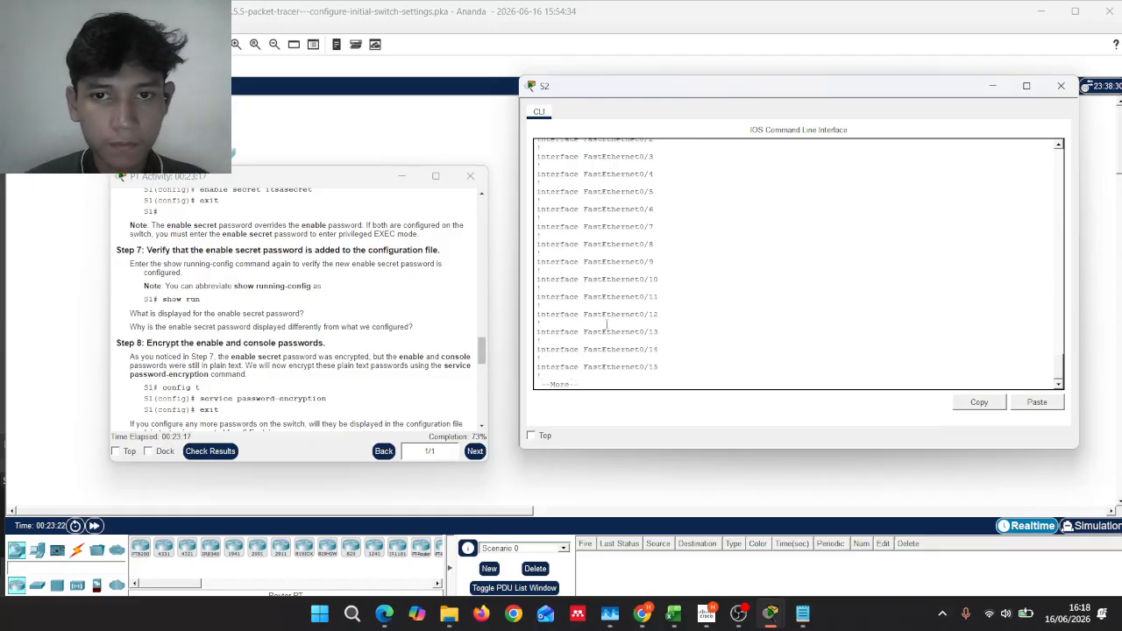
pyautogui.press('Return')
pyautogui.press('Return')
pyautogui.press('Return')
pyautogui.press('Return')
pyautogui.press('Return')
pyautogui.press('Return')
pyautogui.press('Return')
pyautogui.press('Return')
pyautogui.press('Return')
pyautogui.press('Return')
pyautogui.press('Return')
pyautogui.press('Return')
pyautogui.press('Return')
pyautogui.press('Return')
pyautogui.press('Return')
pyautogui.press('Return')
pyautogui.press('Return')
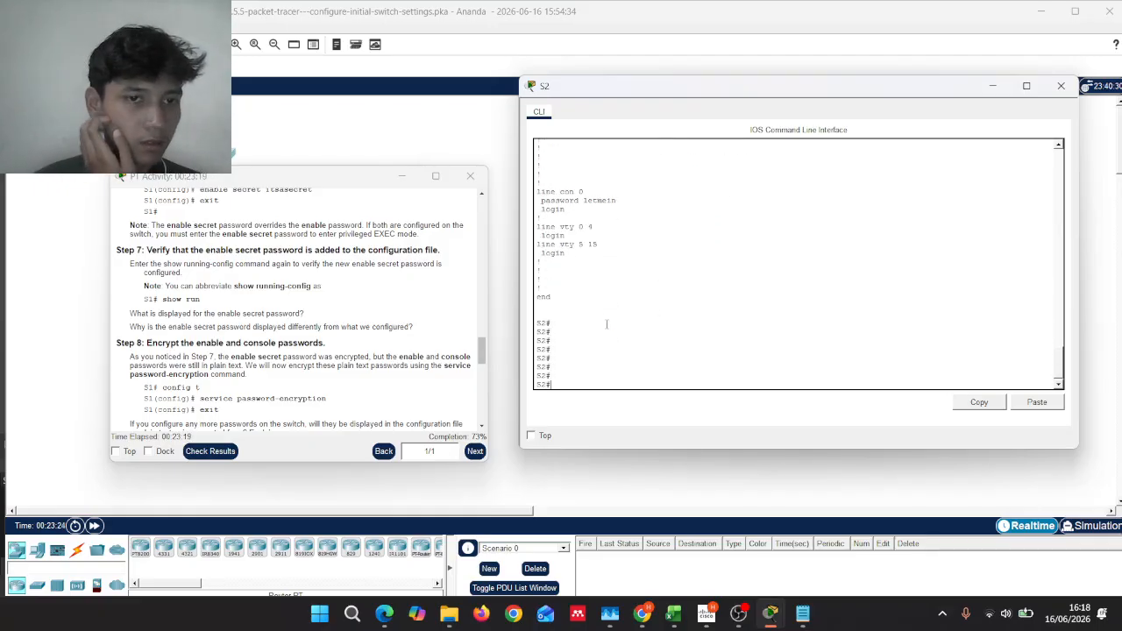
pyautogui.scroll(-2, 395, 325)
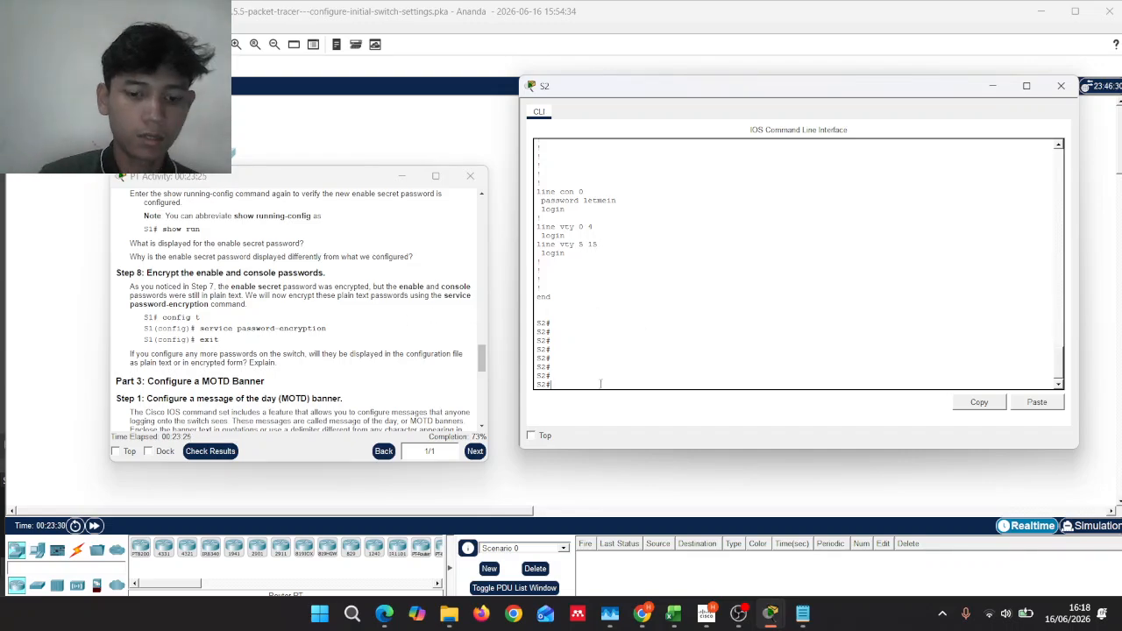
# Step: Enable 'service password-encryption' in global config, correcting the misspelled first attempt
pyautogui.write('confi')
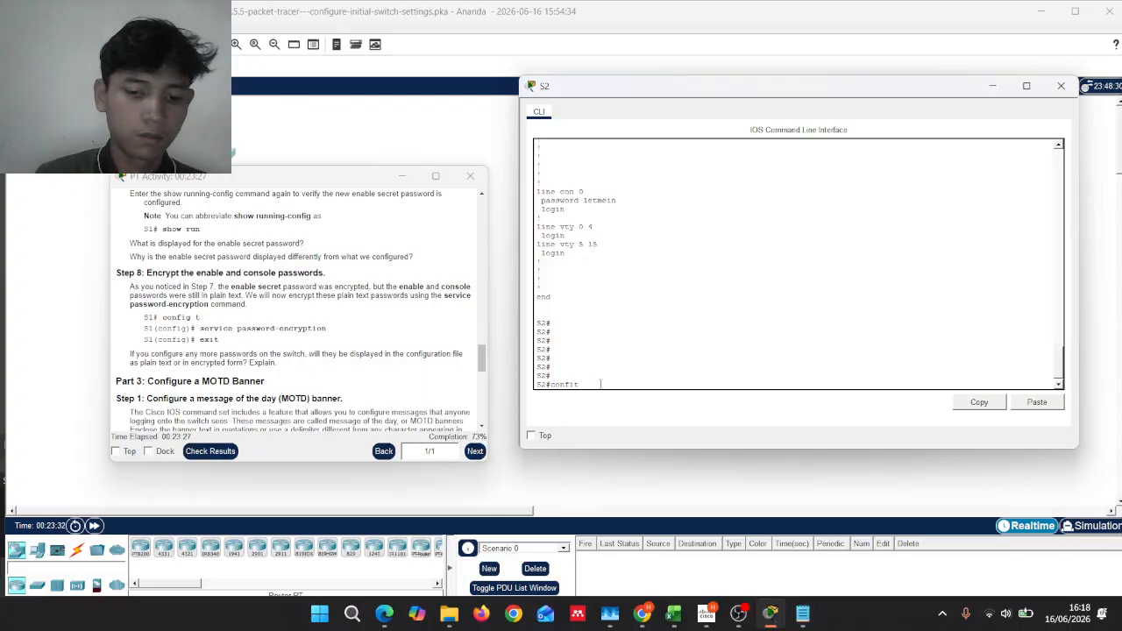
pyautogui.write('g t')
pyautogui.press('Return')
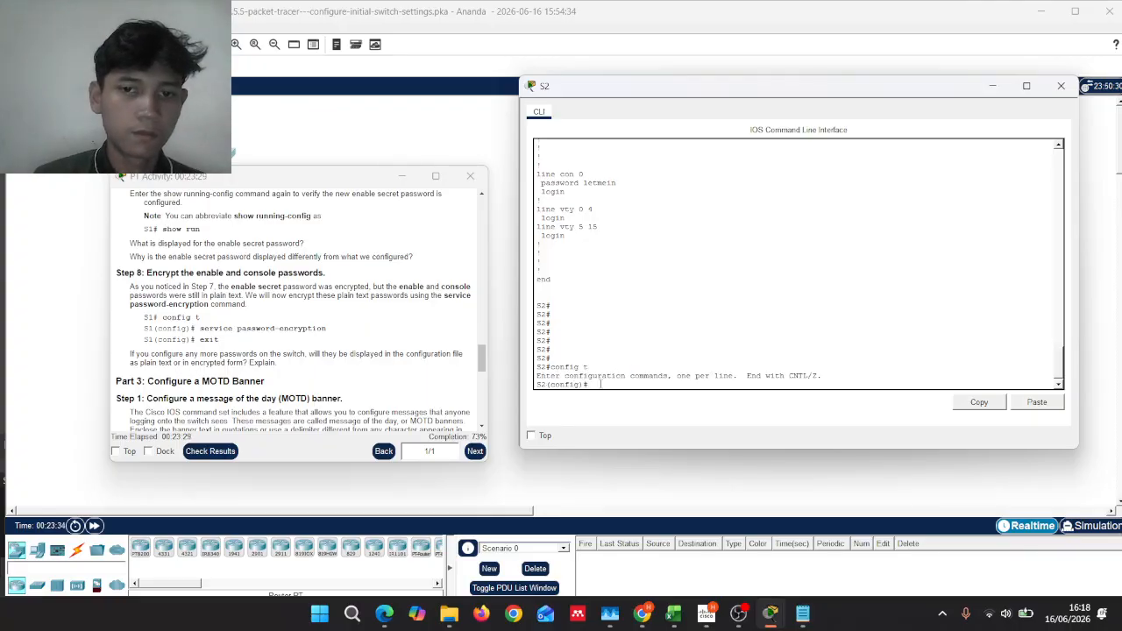
pyautogui.write('ser')
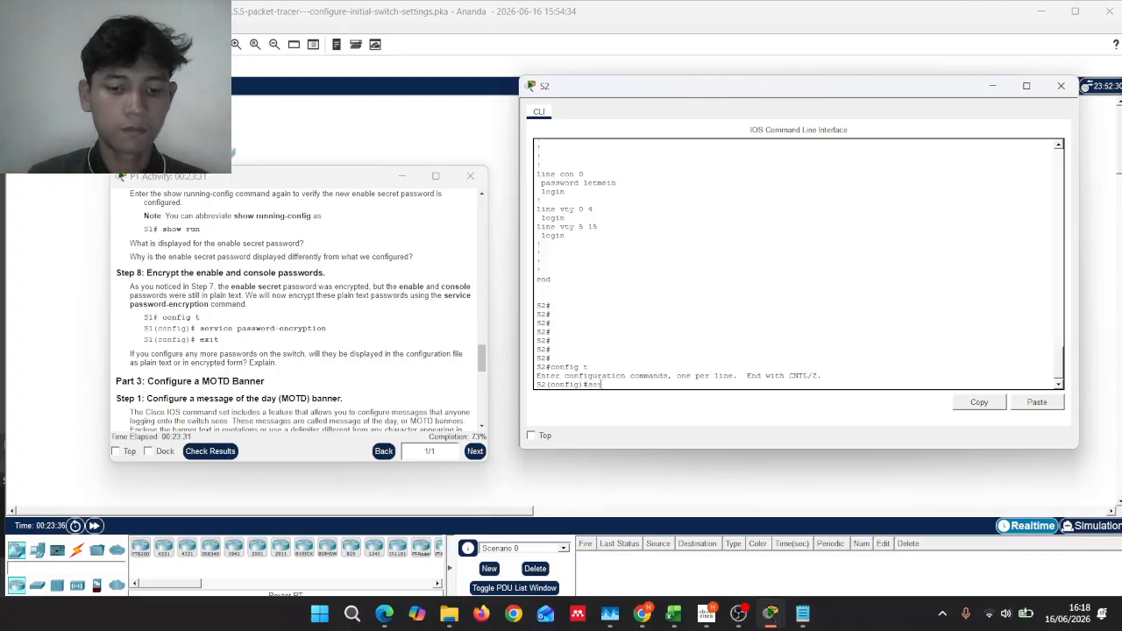
pyautogui.write('vice')
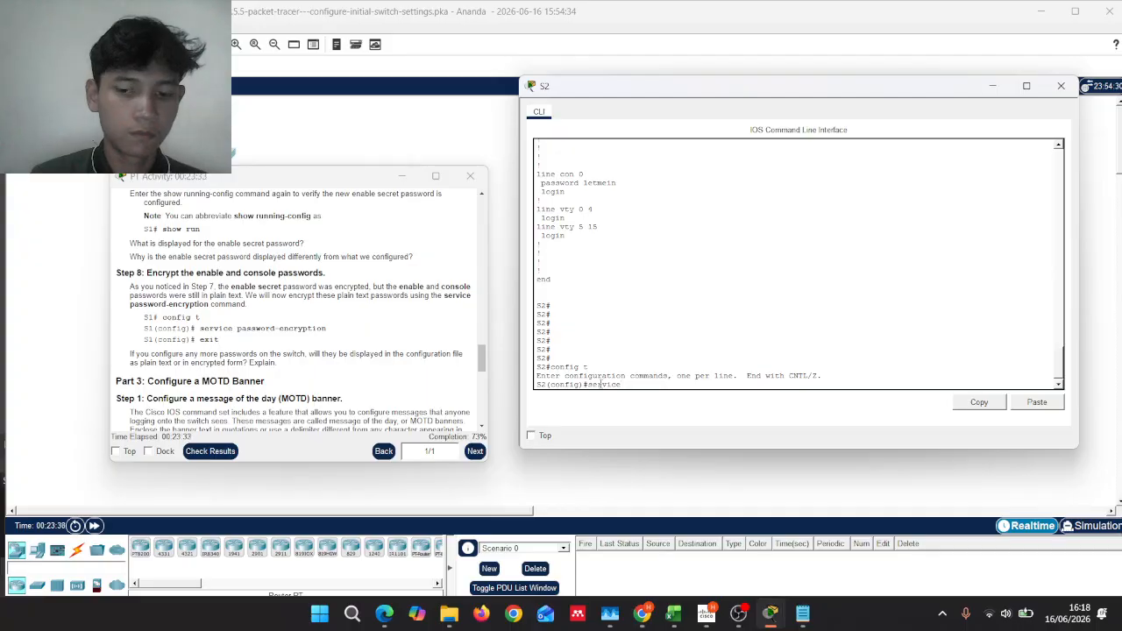
pyautogui.write(' passw')
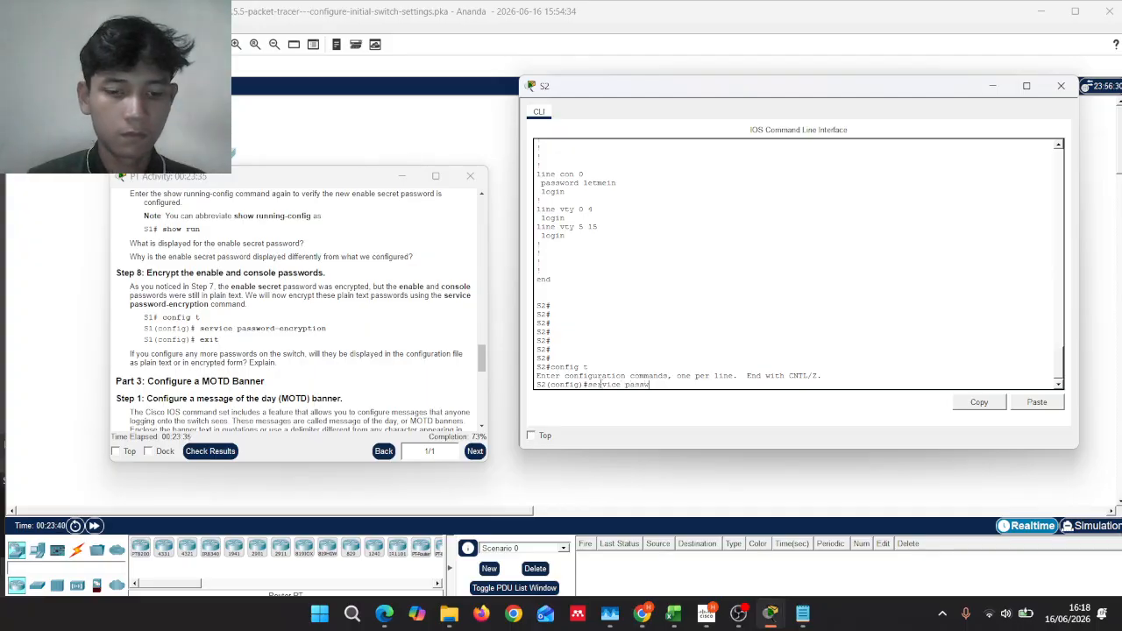
pyautogui.write('ord-')
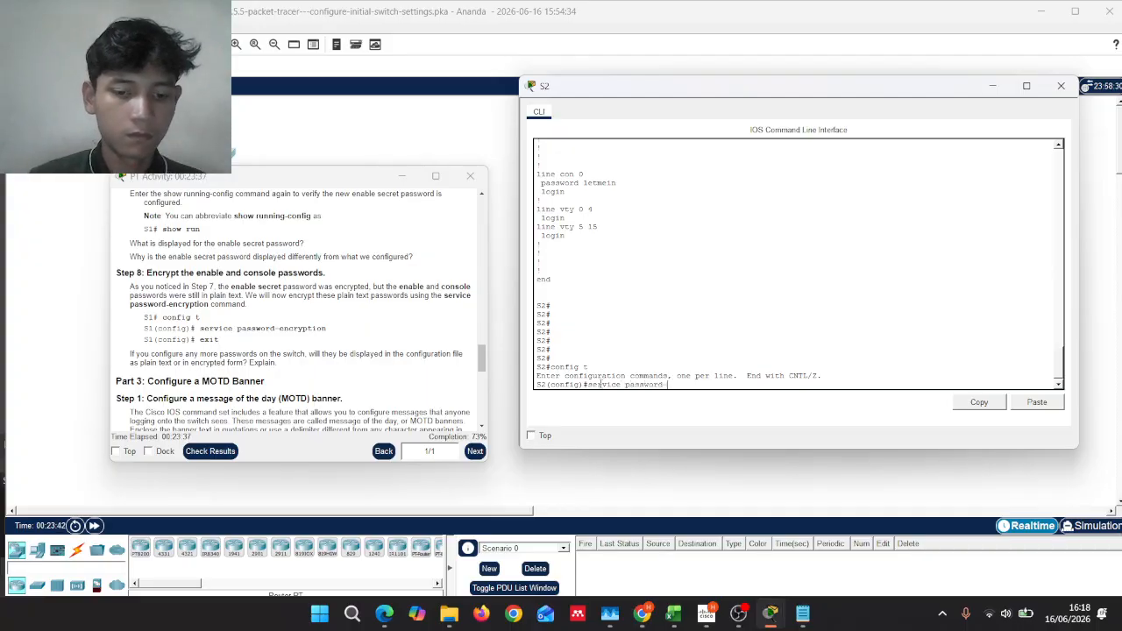
pyautogui.write('enc')
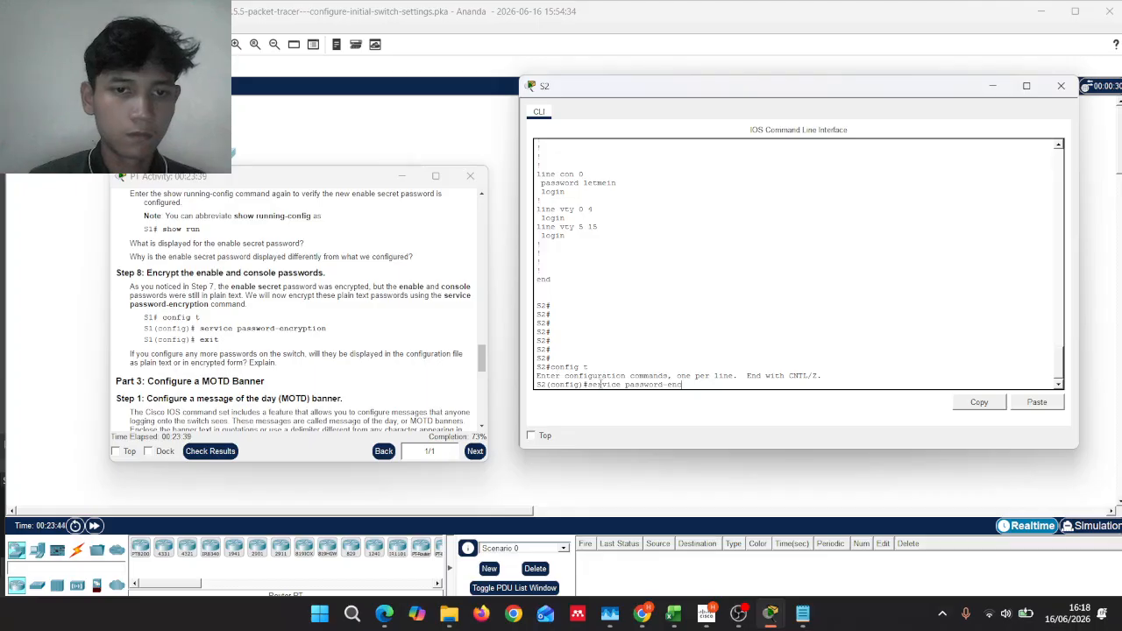
pyautogui.write('rp')
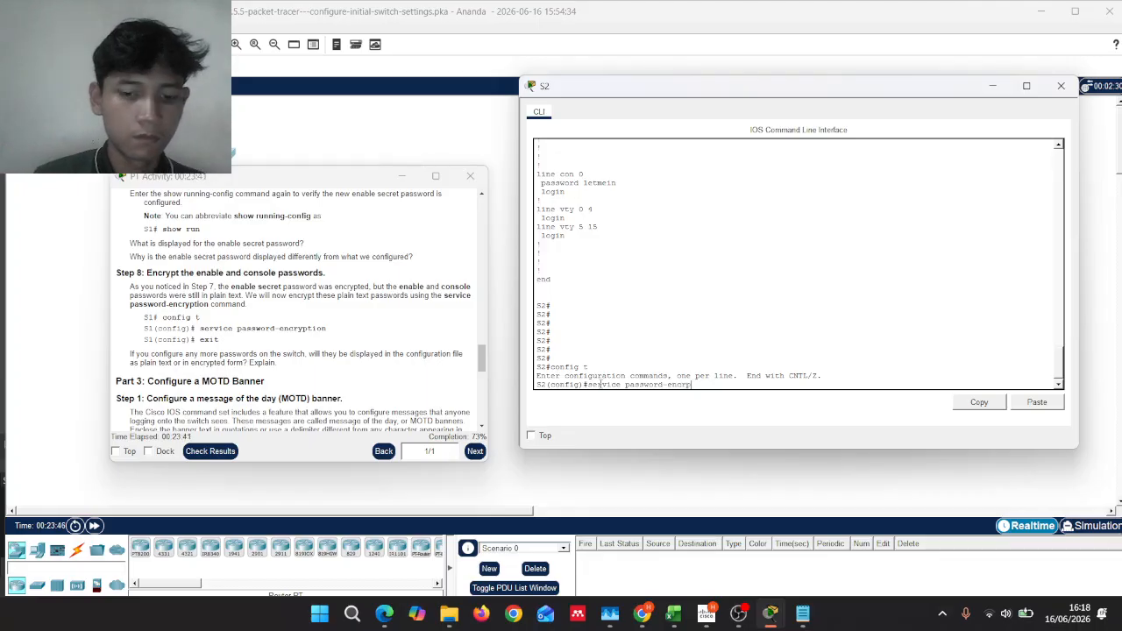
pyautogui.write('tion')
pyautogui.press('Return')
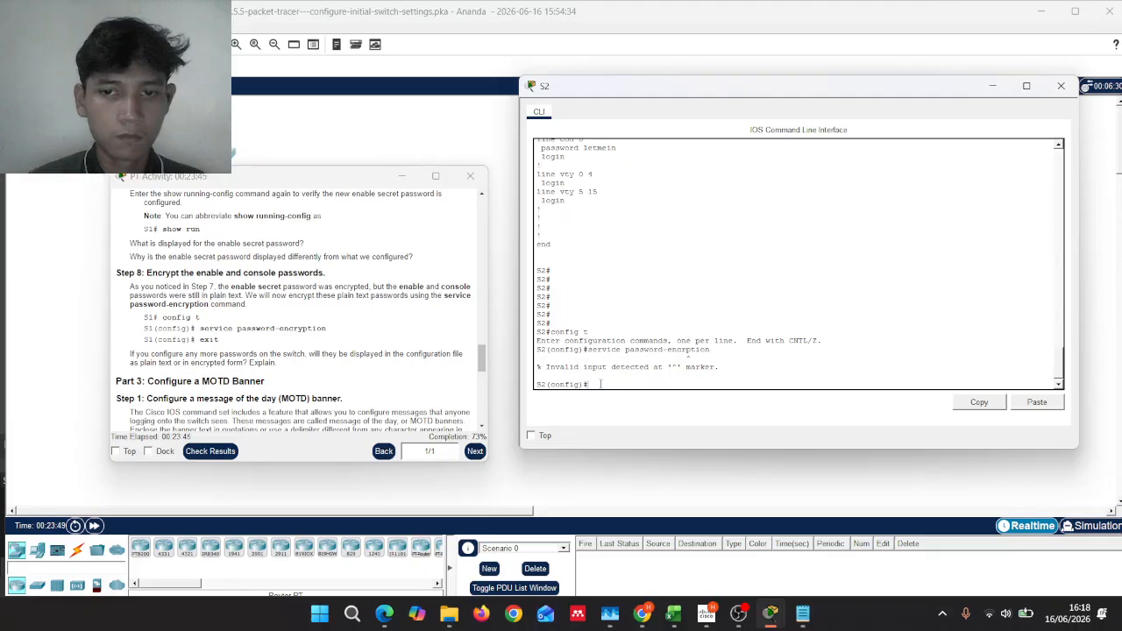
pyautogui.press('Up')
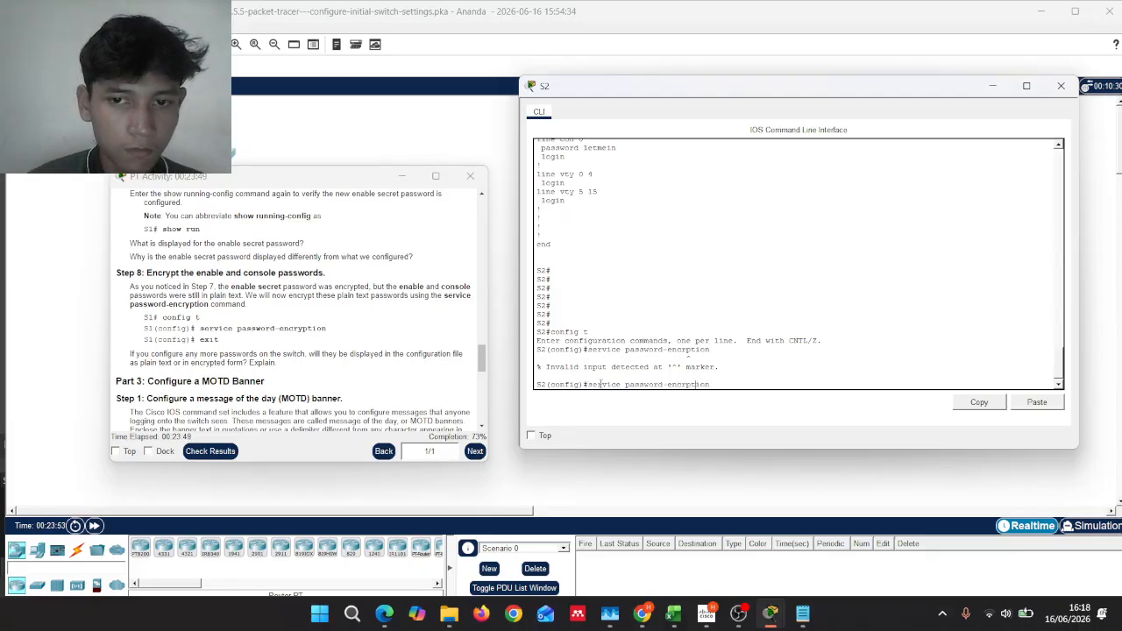
pyautogui.write('y')
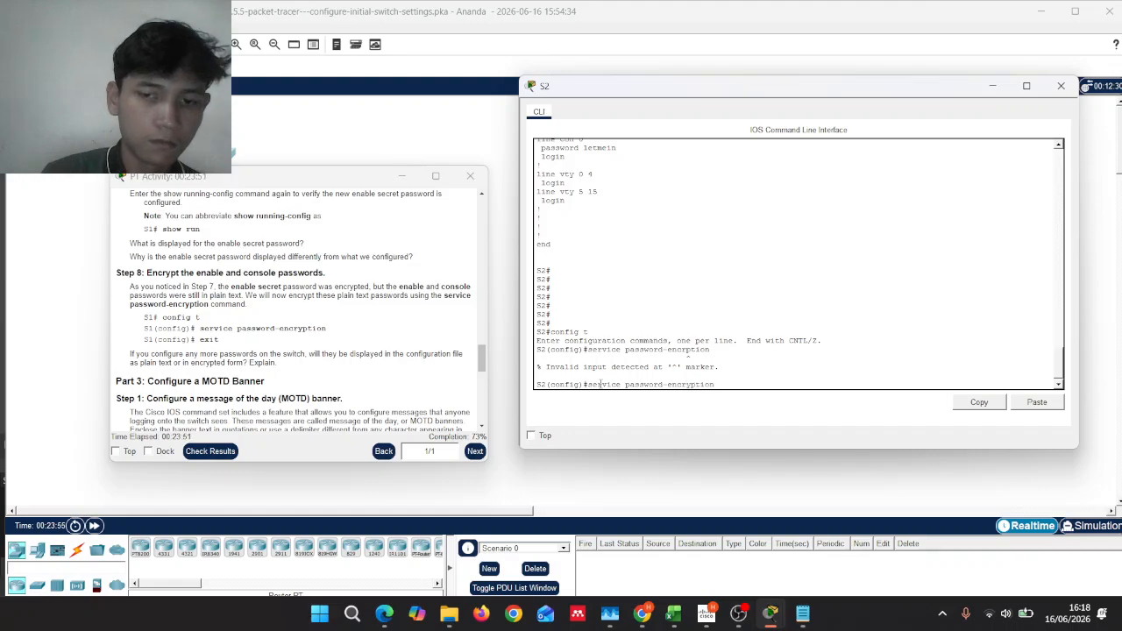
pyautogui.press('Return')
# Step: Exit to the S2# privileged prompt and scroll through the console output
pyautogui.write('e')
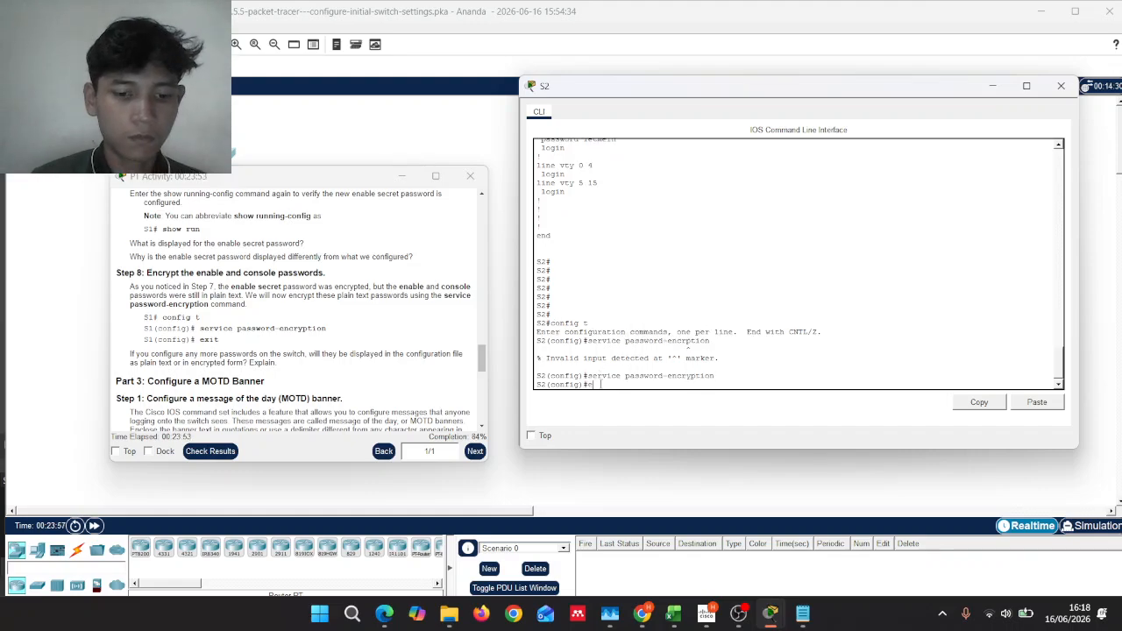
pyautogui.write('xit')
pyautogui.press('Return')
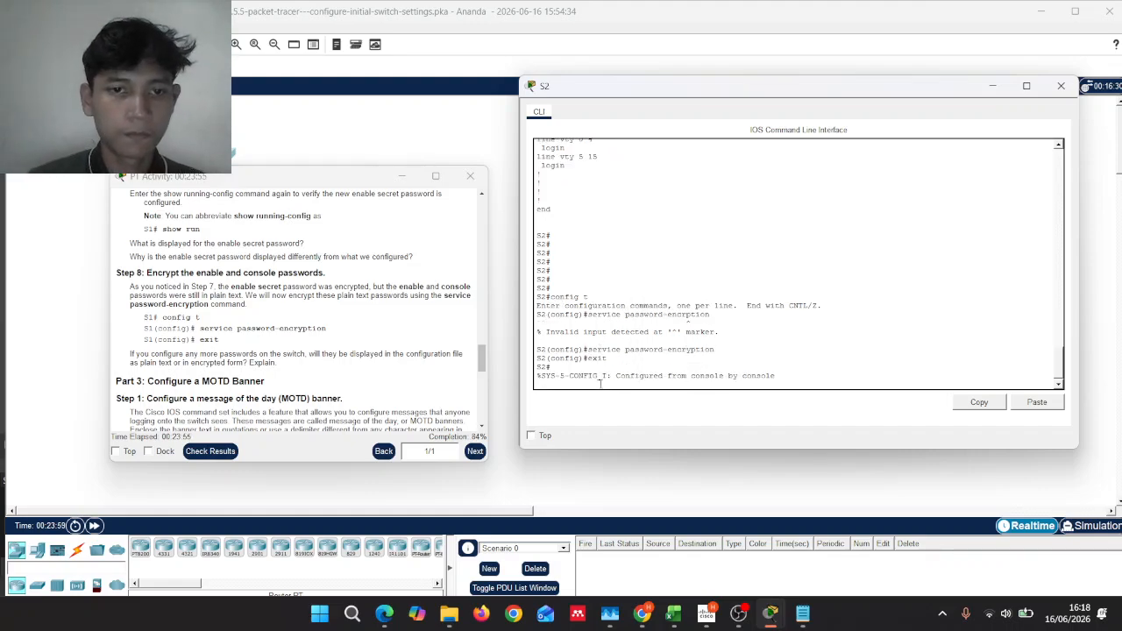
pyautogui.scroll(-5, 261, 324)
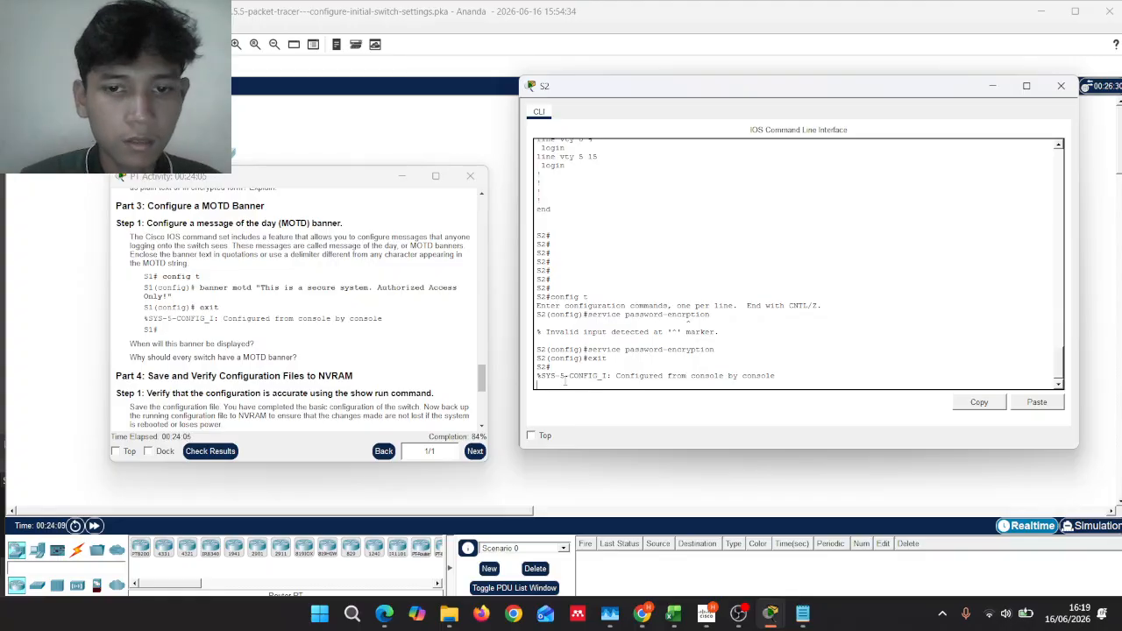
pyautogui.press('Return')
pyautogui.scroll(2, 419, 347)
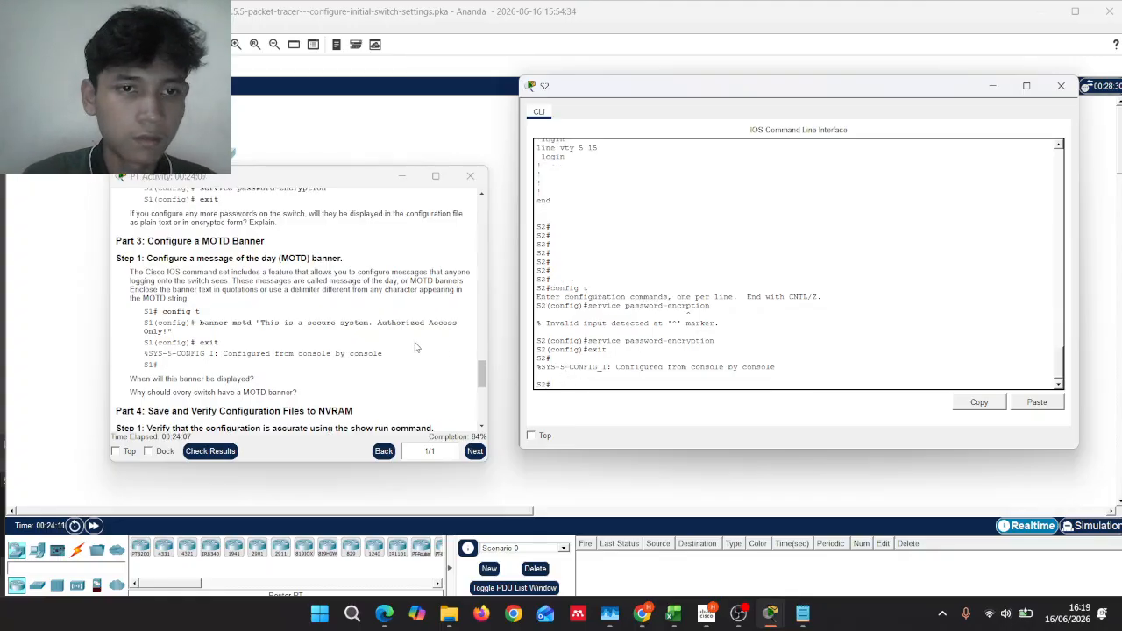
pyautogui.scroll(1, 416, 347)
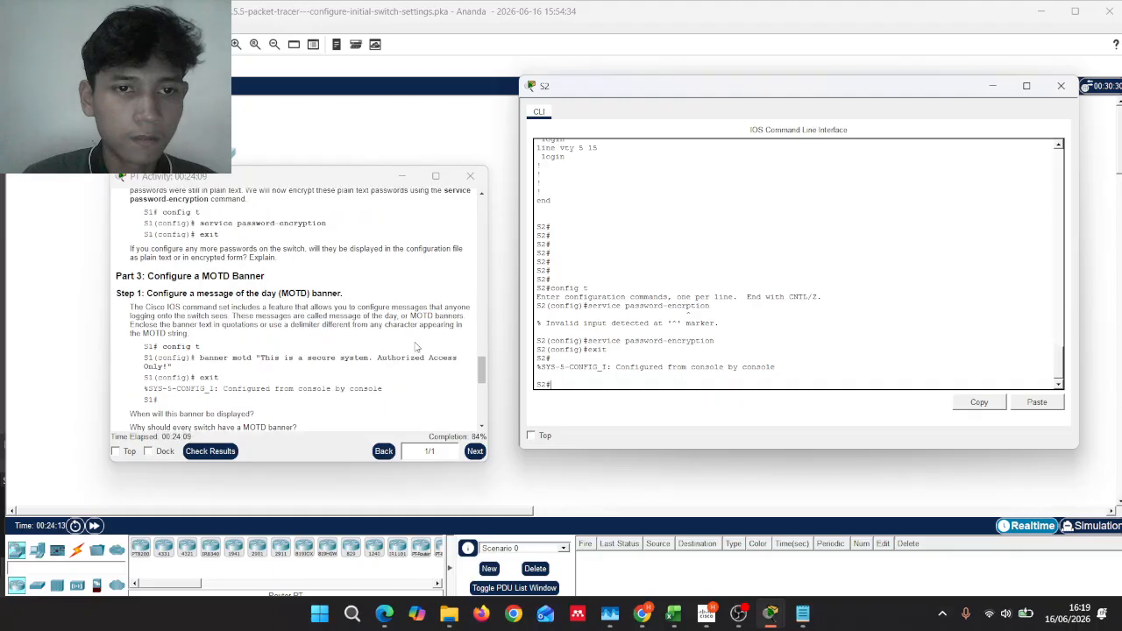
pyautogui.scroll(-1, 416, 347)
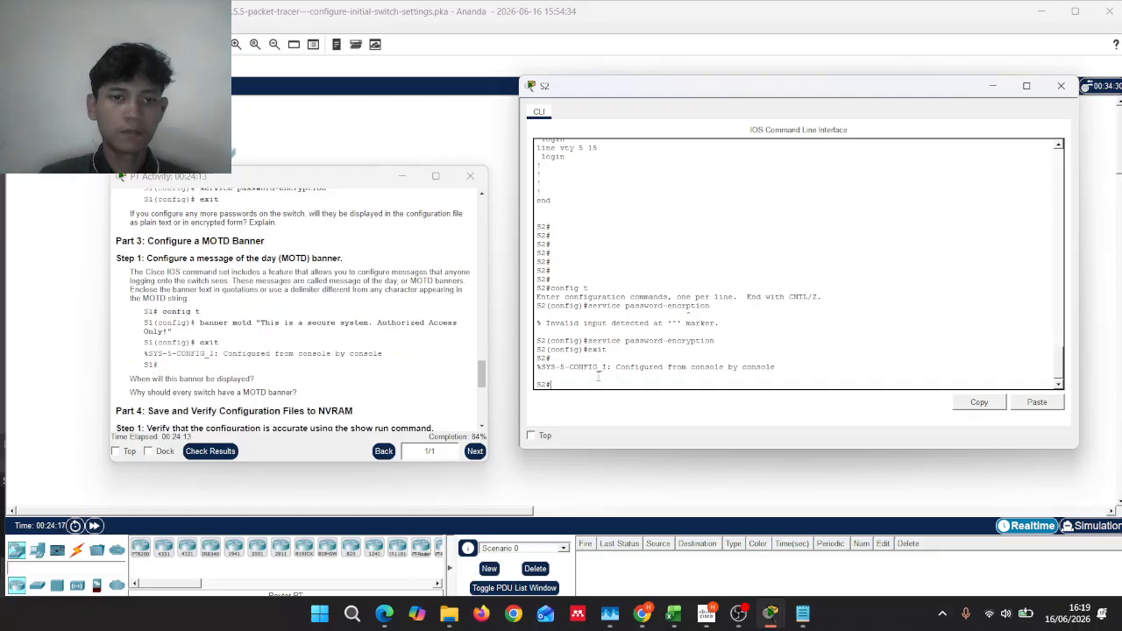
# Step: Via config t, set banner motd "This is a secure system. Authorized Access Only!" and exit
pyautogui.write('config')
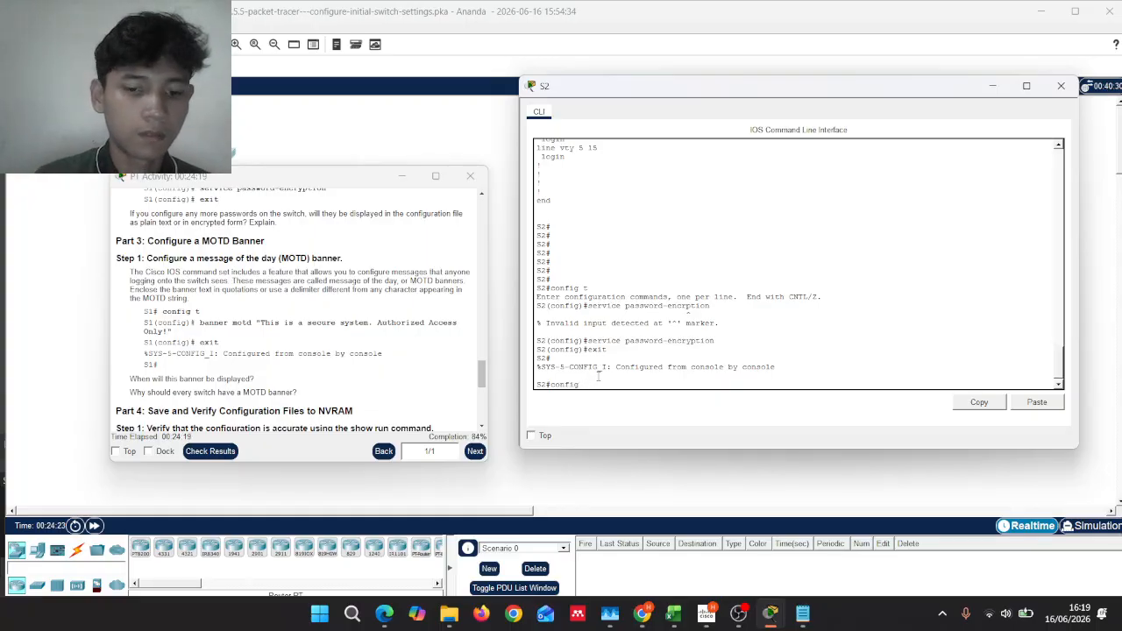
pyautogui.write('u t')
pyautogui.press('Return')
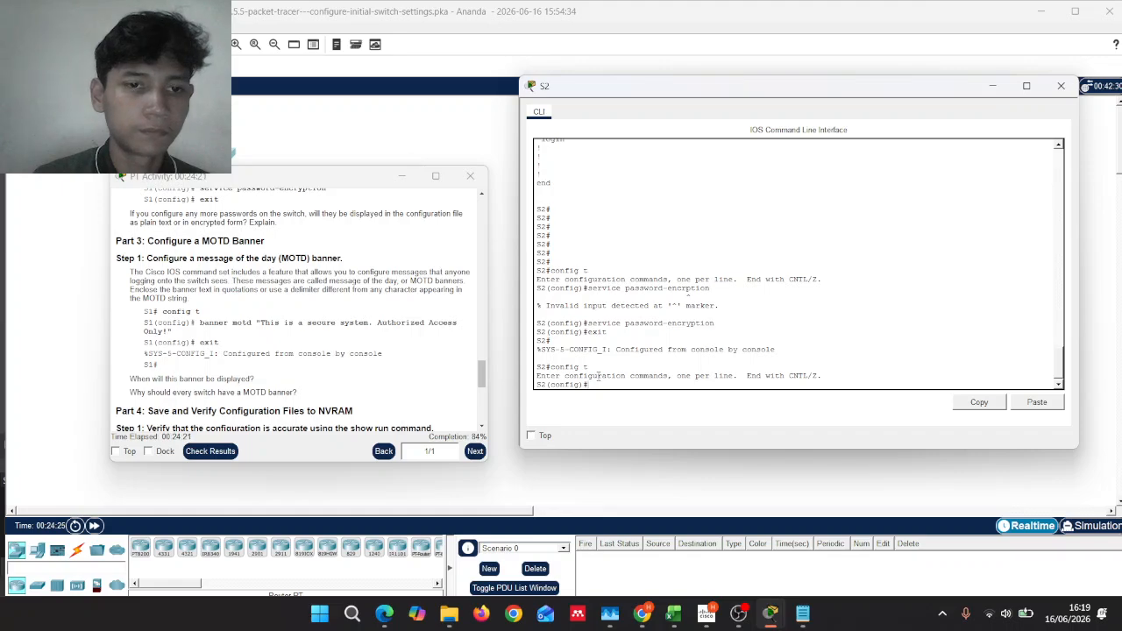
pyautogui.write('banner')
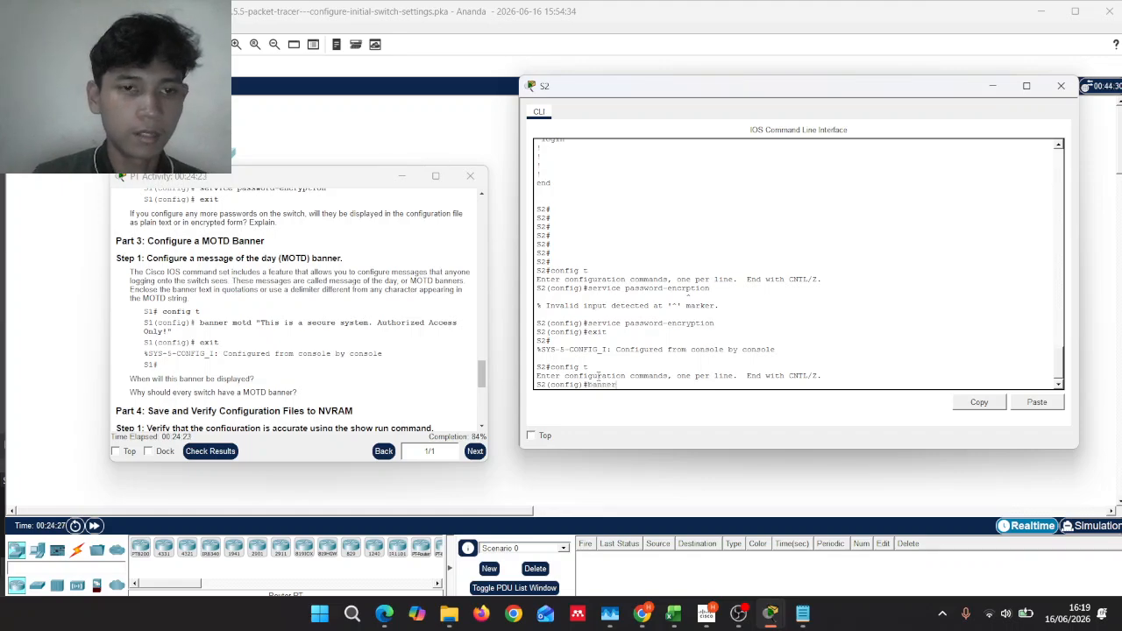
pyautogui.write(' motd ')
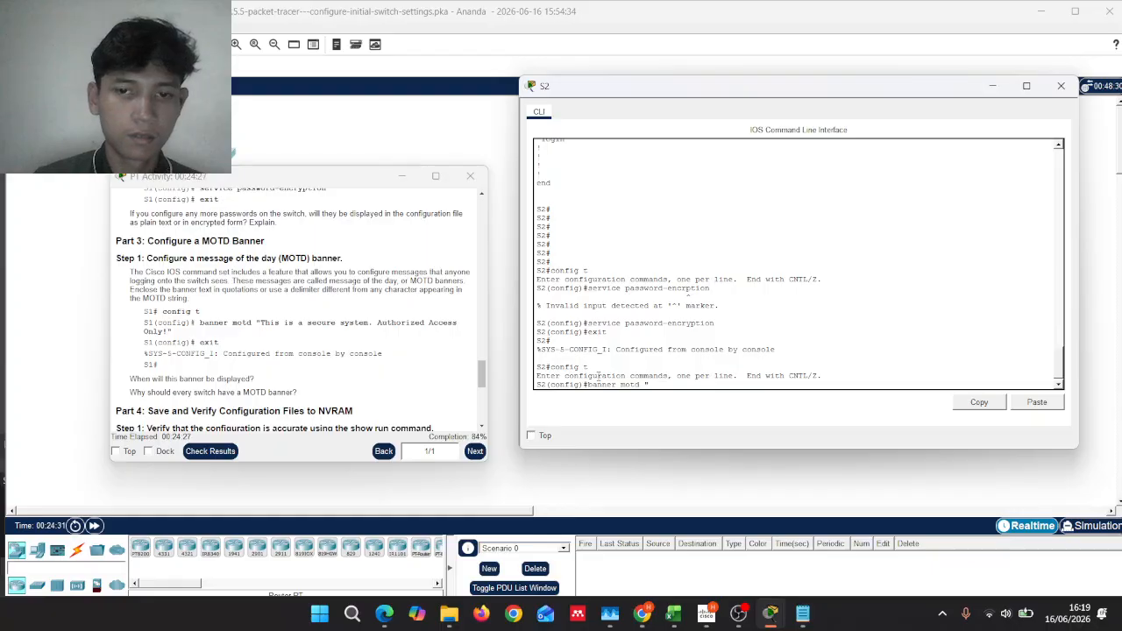
pyautogui.write('"This')
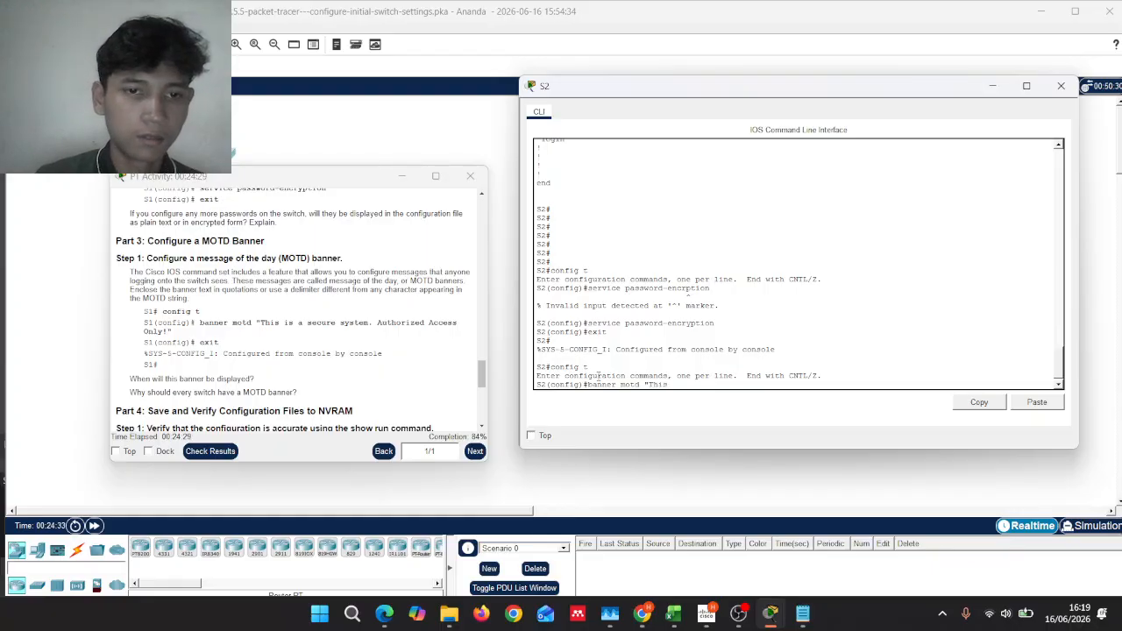
pyautogui.write(' is a')
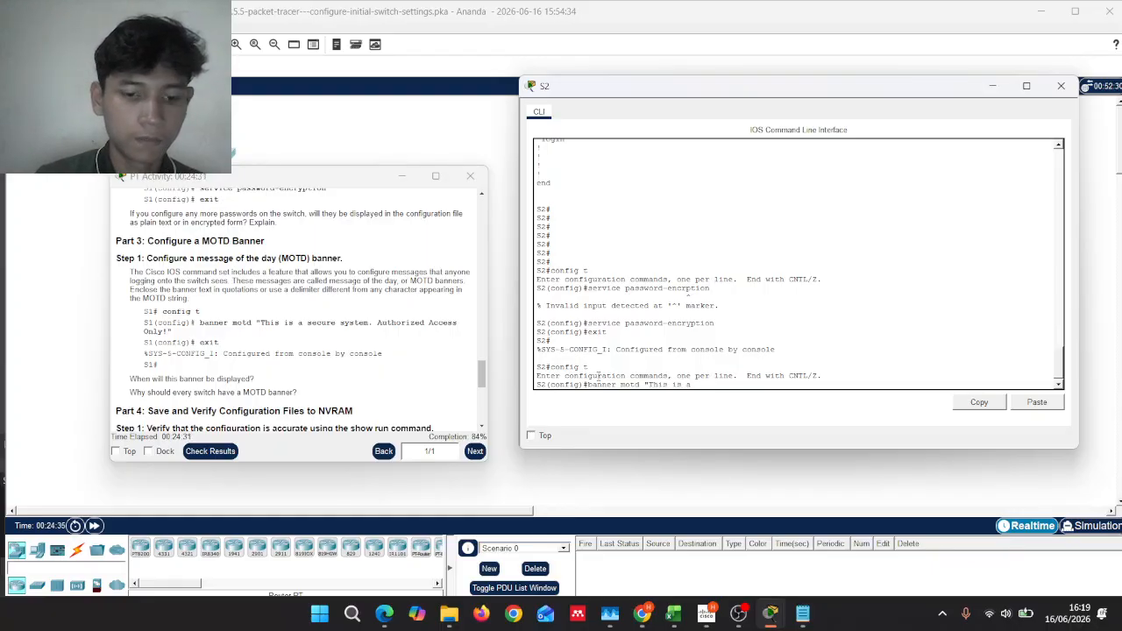
pyautogui.write(' sec')
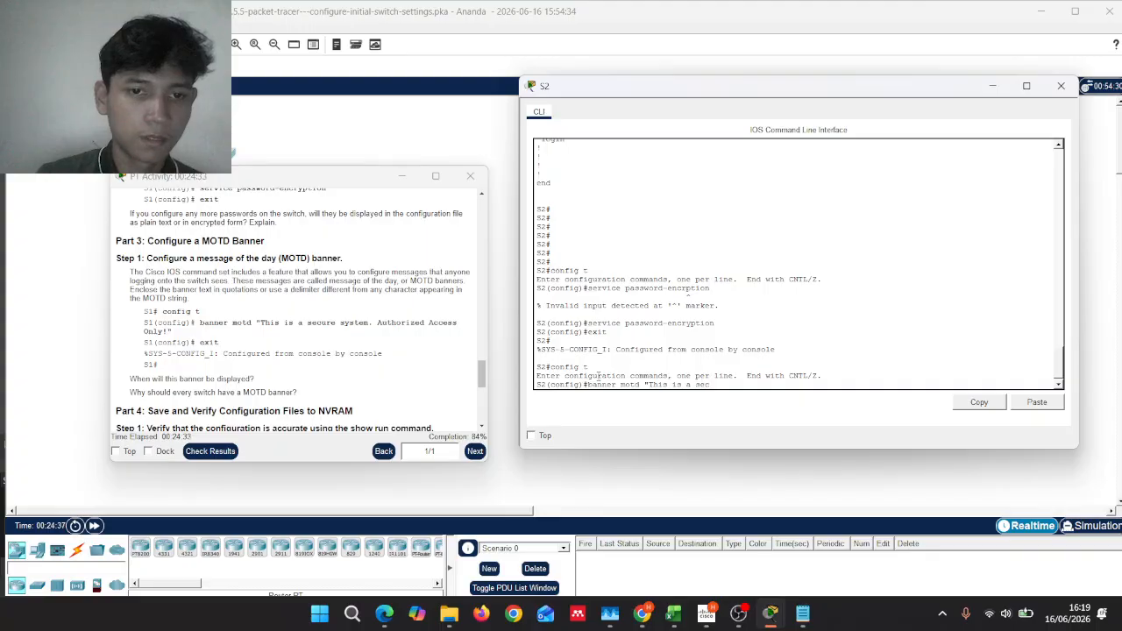
pyautogui.write('ure')
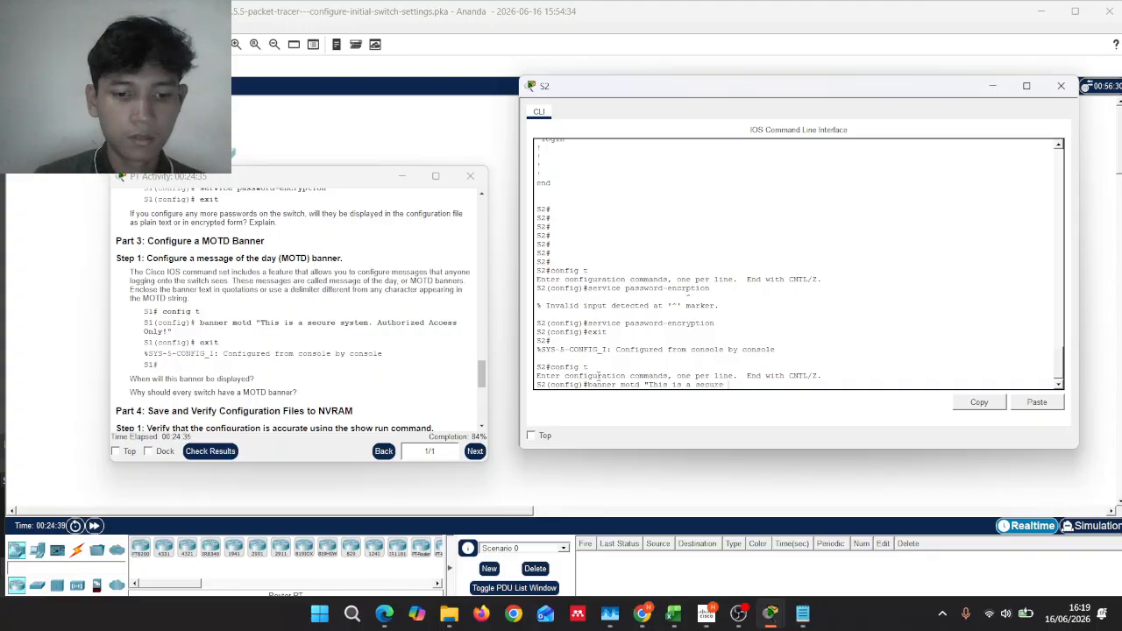
pyautogui.write(' system')
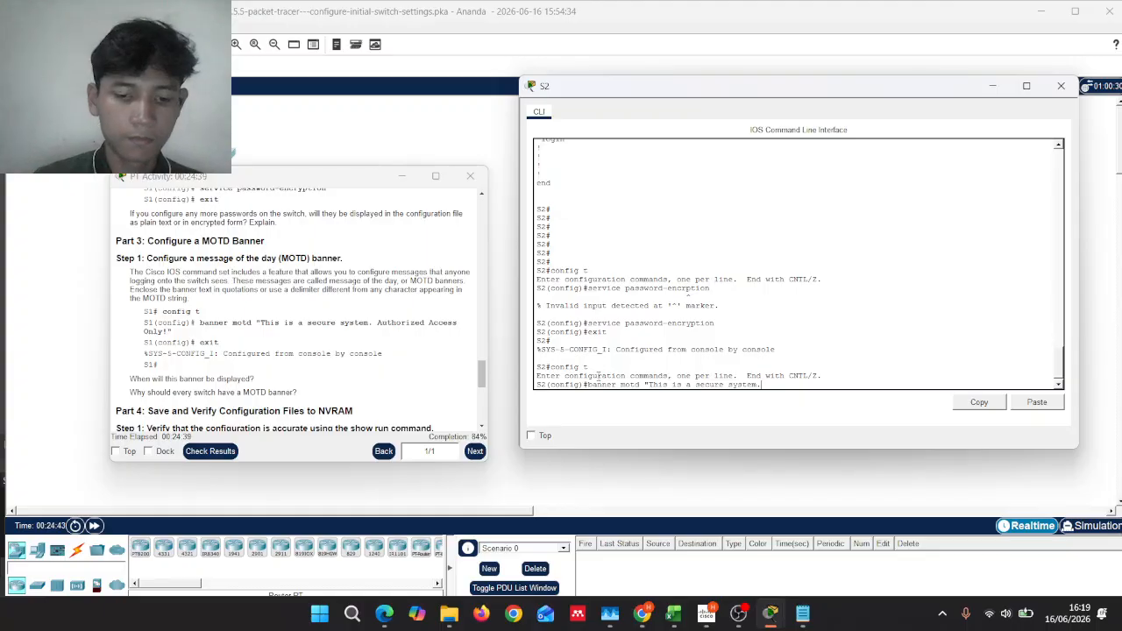
pyautogui.write('. Au')
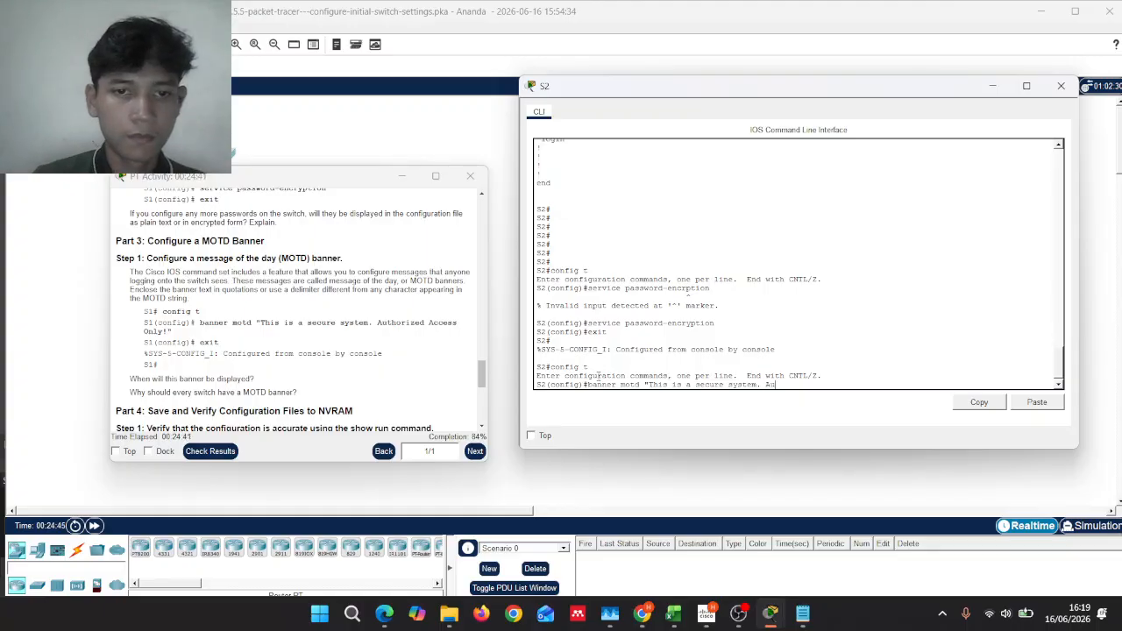
pyautogui.write('thori')
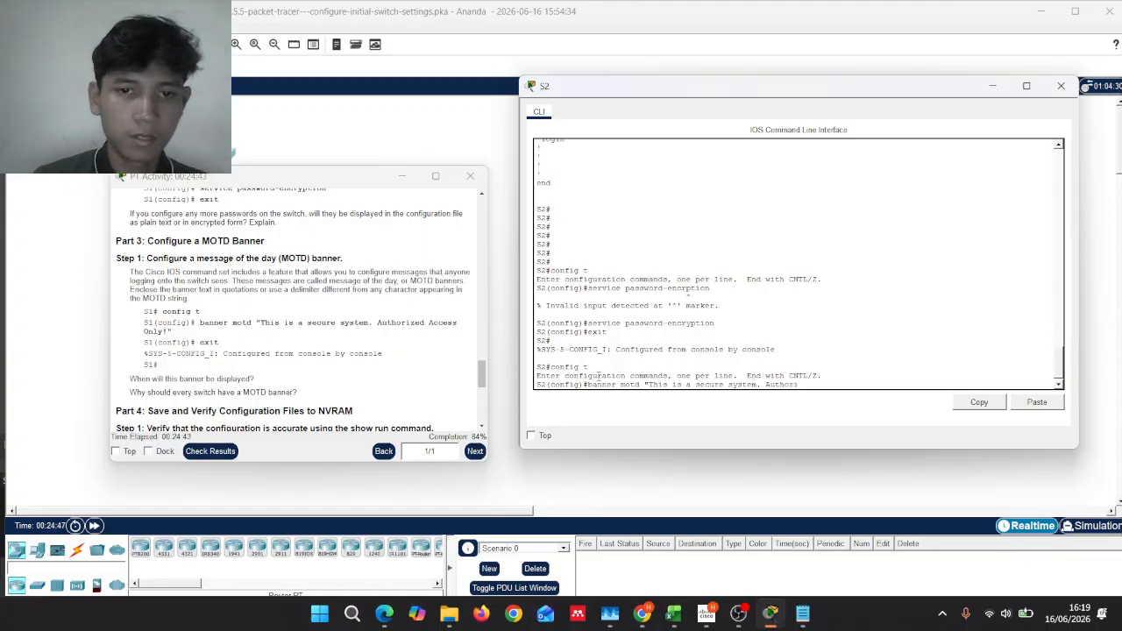
pyautogui.write('zed ')
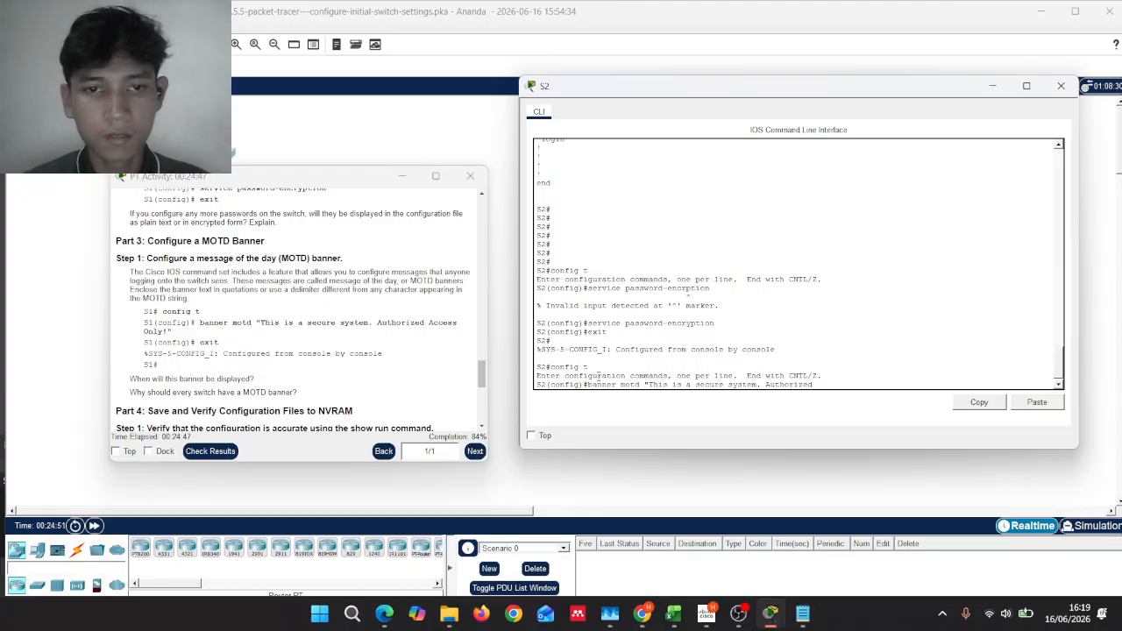
pyautogui.write('Acc')
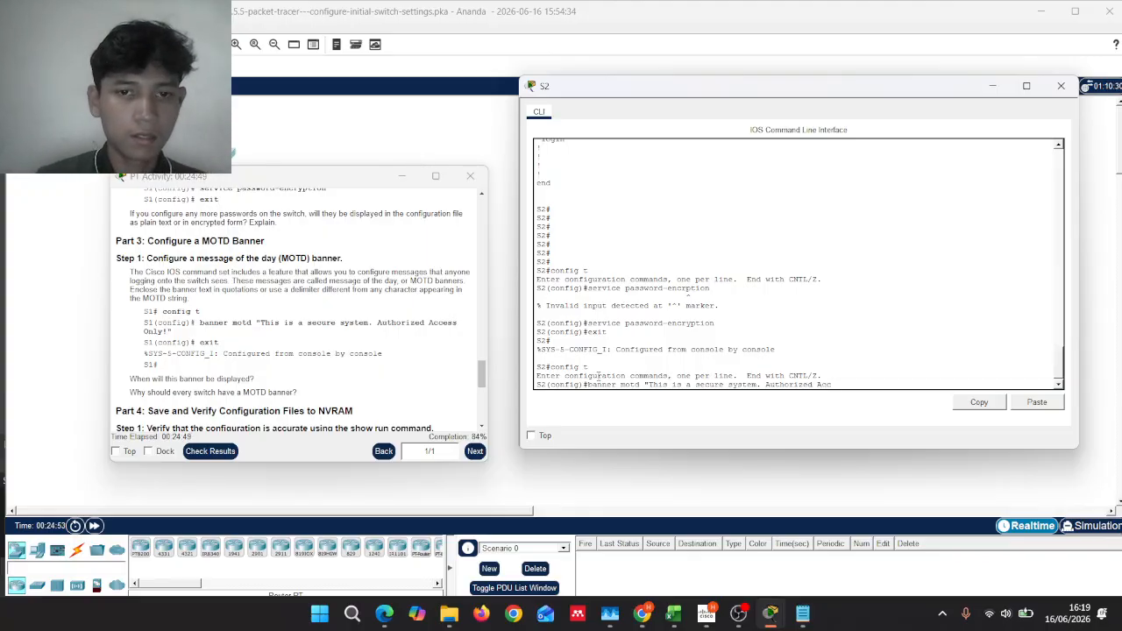
pyautogui.write('ess')
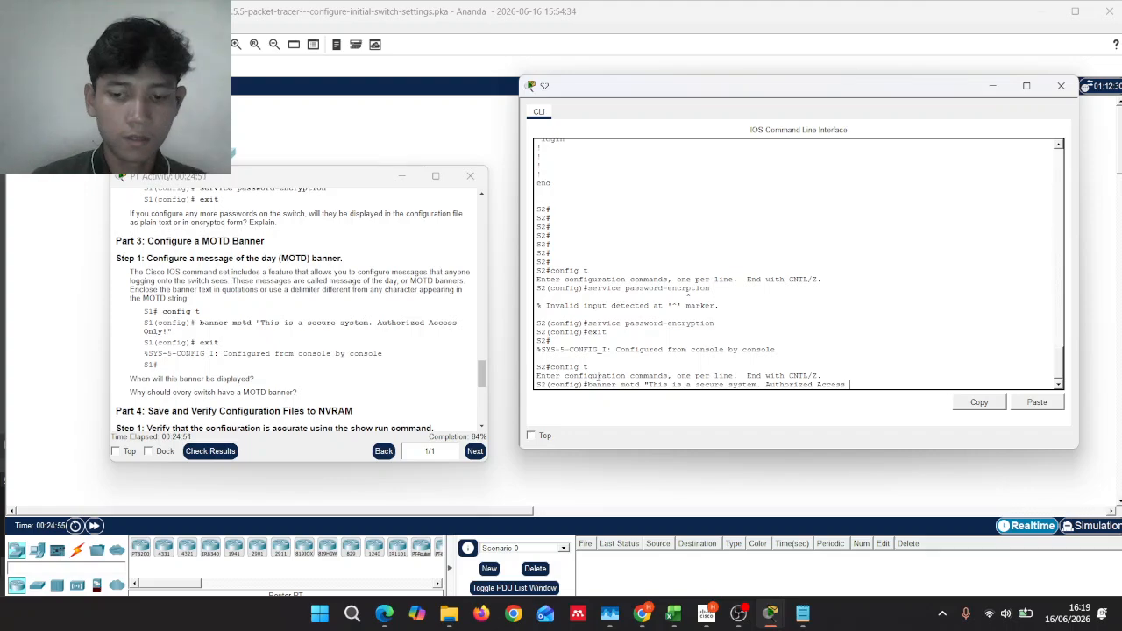
pyautogui.write(' Only!"')
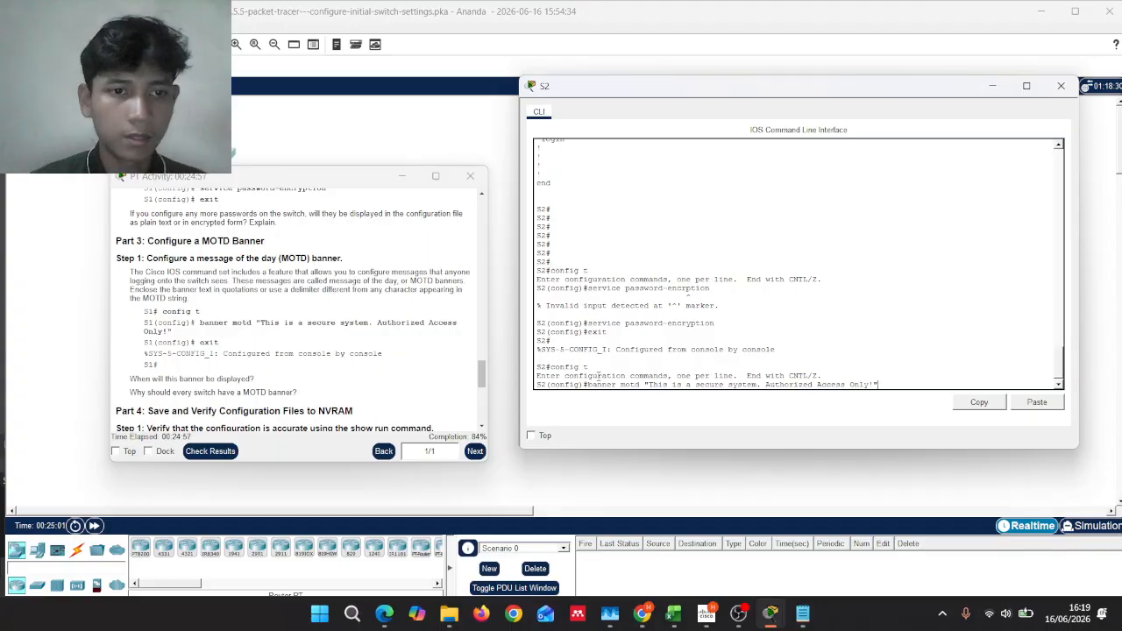
pyautogui.press('Return')
pyautogui.write('exit')
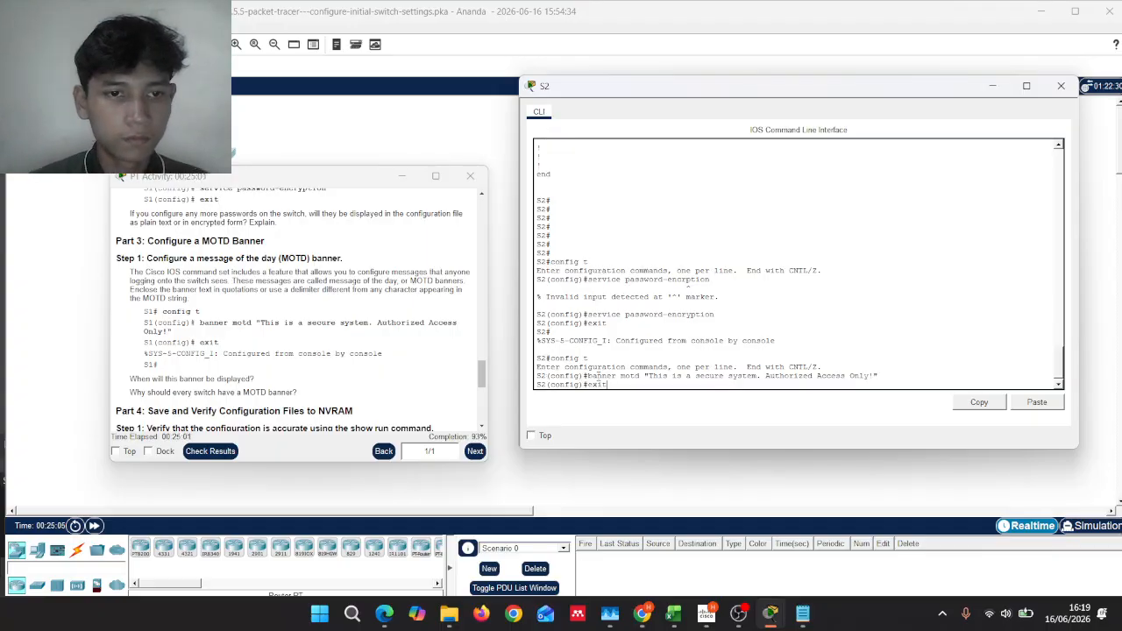
pyautogui.press('Return')
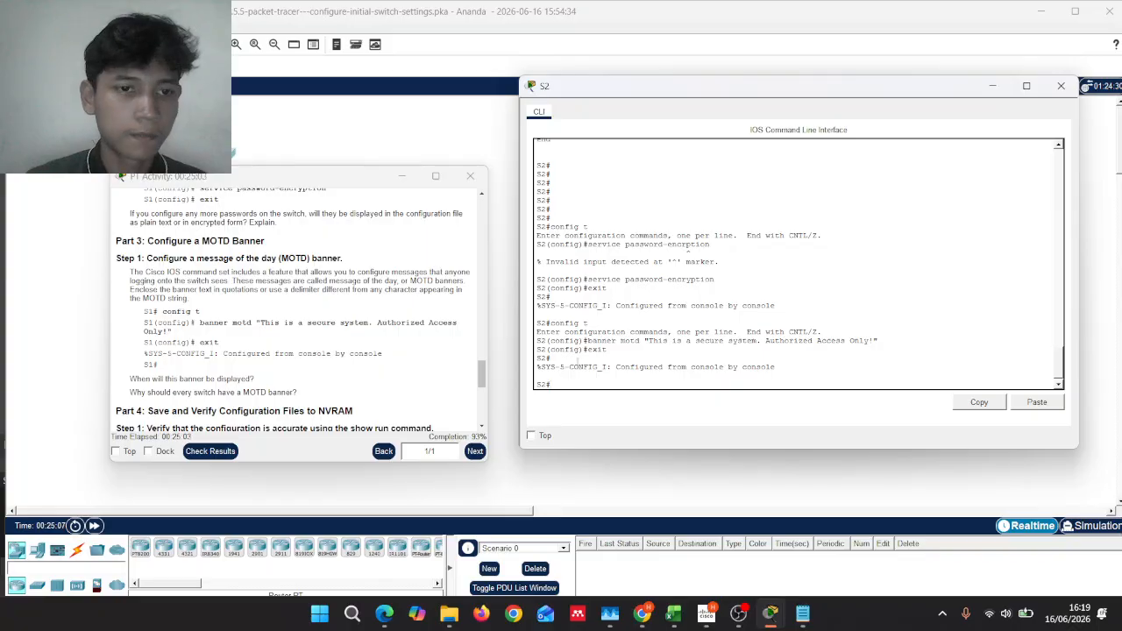
# Step: Run 'copy running-config startup-config' to save S2's configuration to NVRAM
pyautogui.scroll(-5, 390, 333)
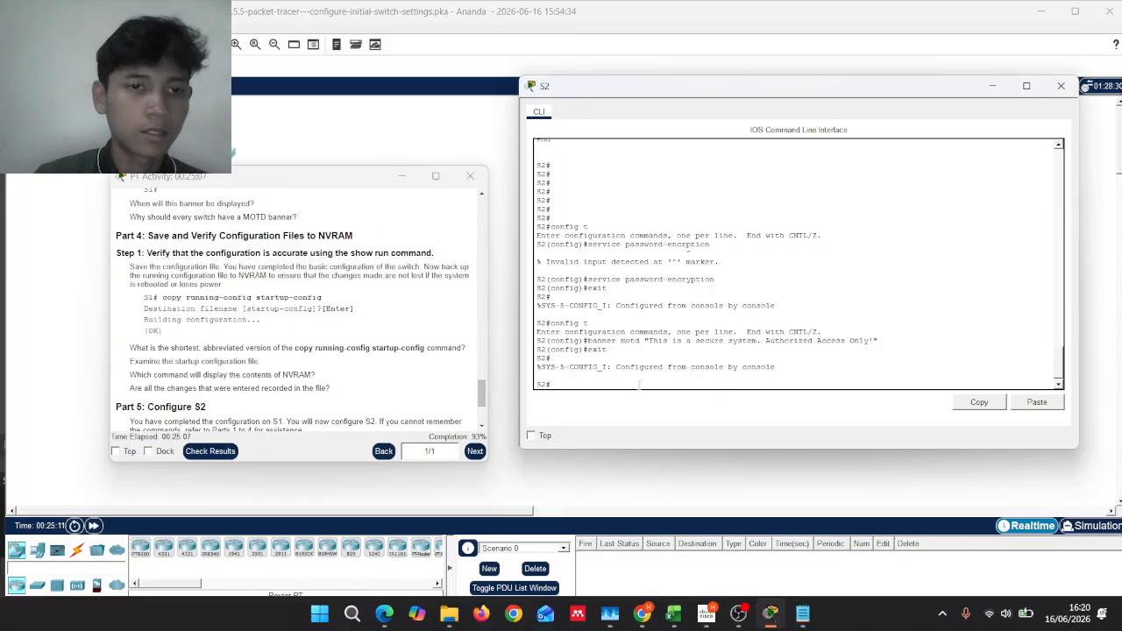
pyautogui.write('copy')
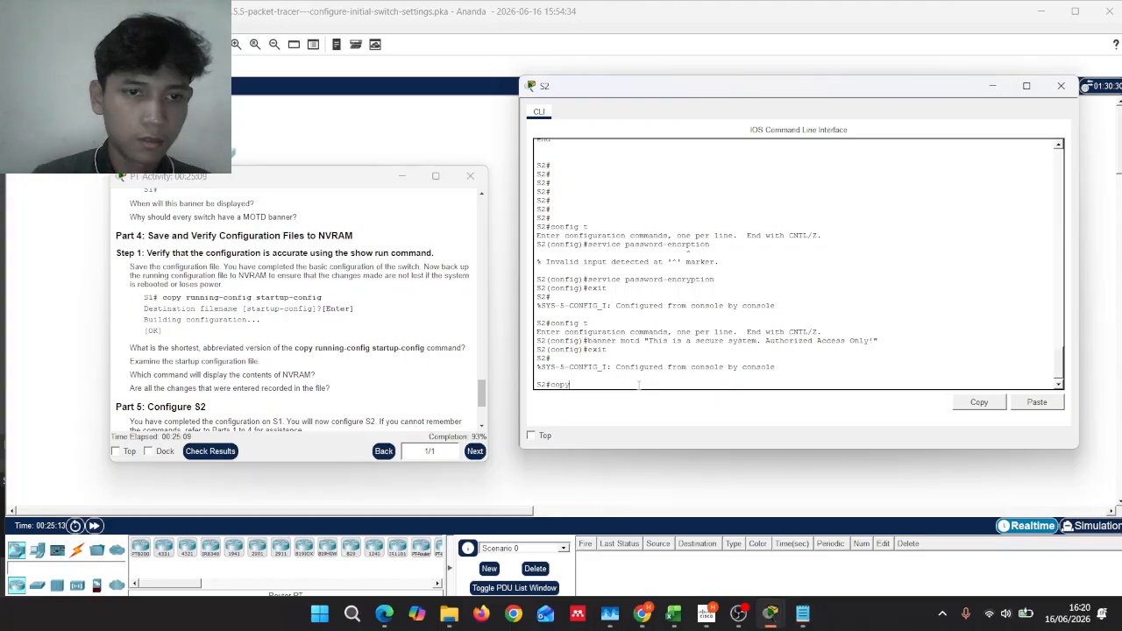
pyautogui.write(' runnin')
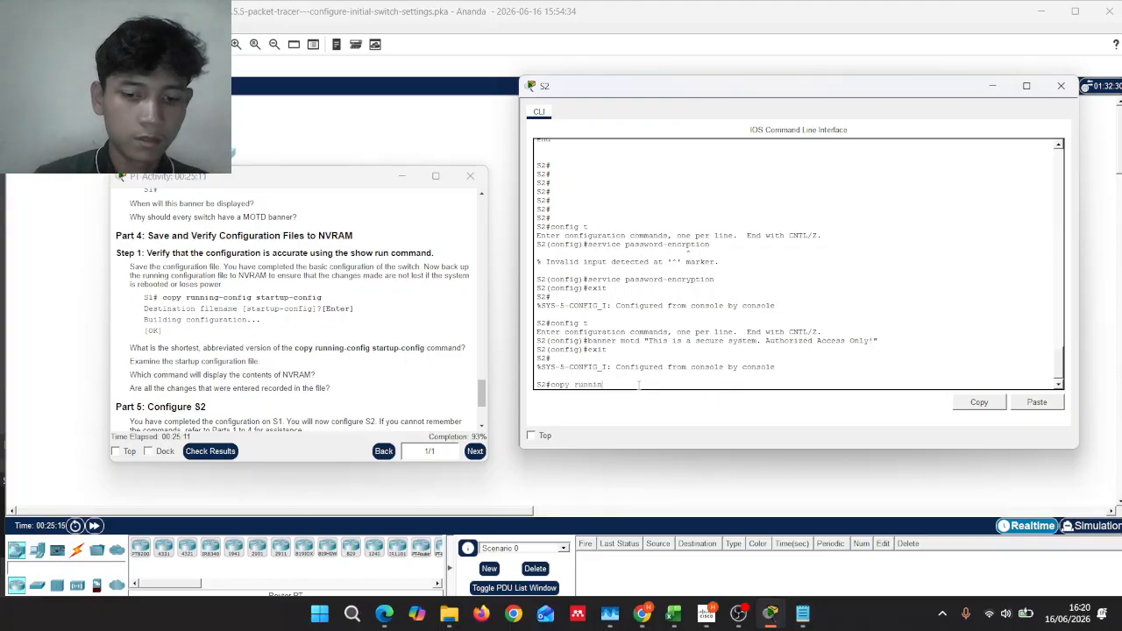
pyautogui.write('g-')
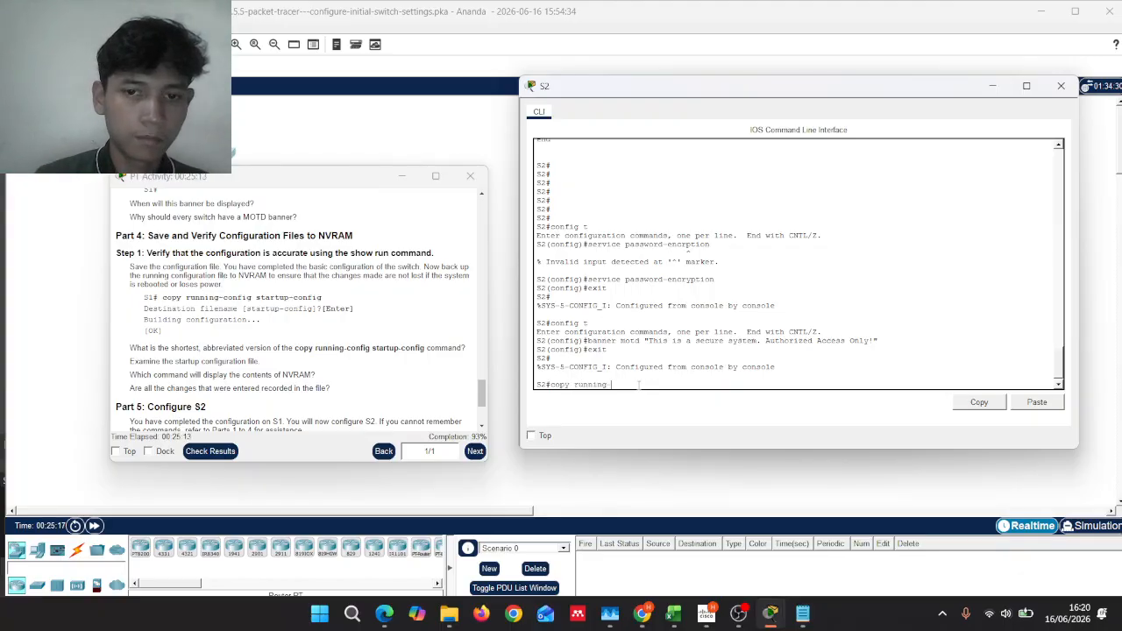
pyautogui.write('confi')
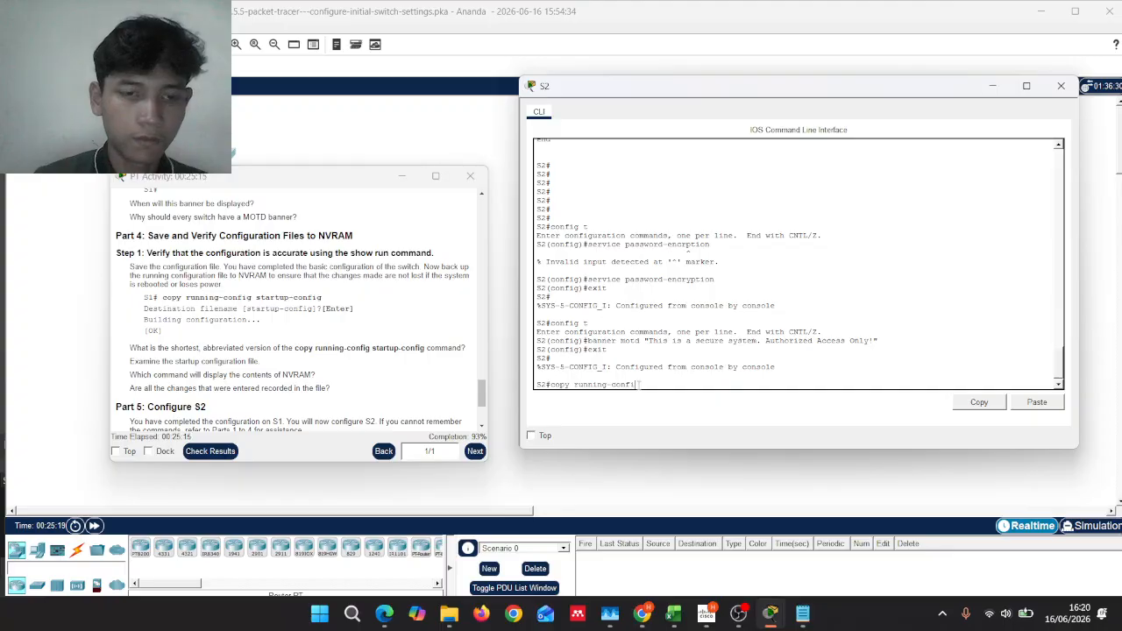
pyautogui.write('g')
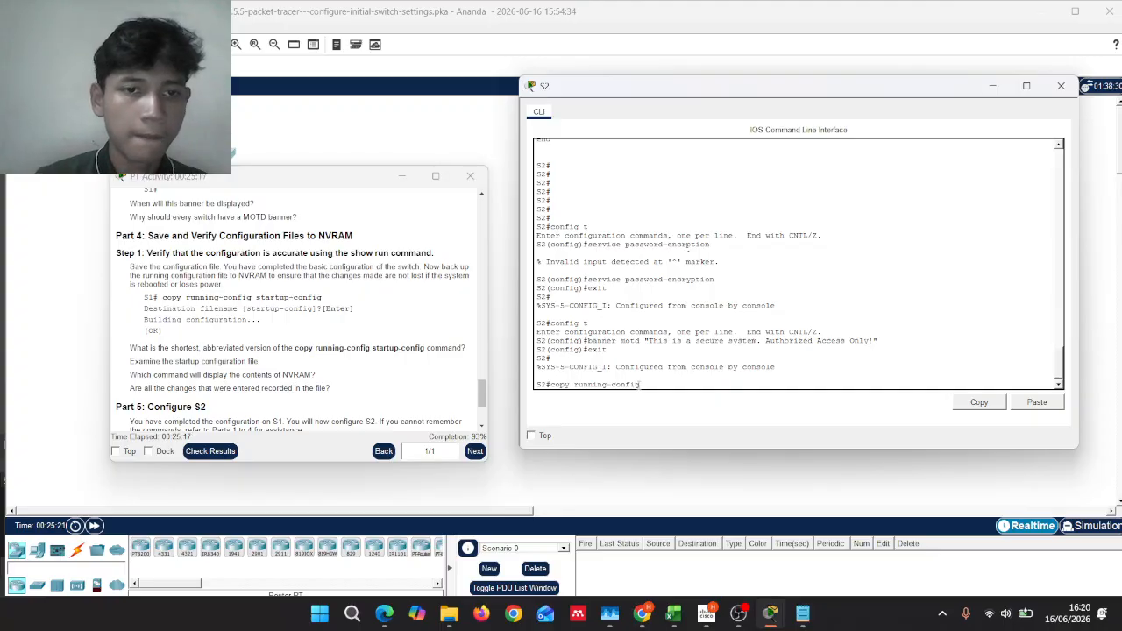
pyautogui.write(' startu')
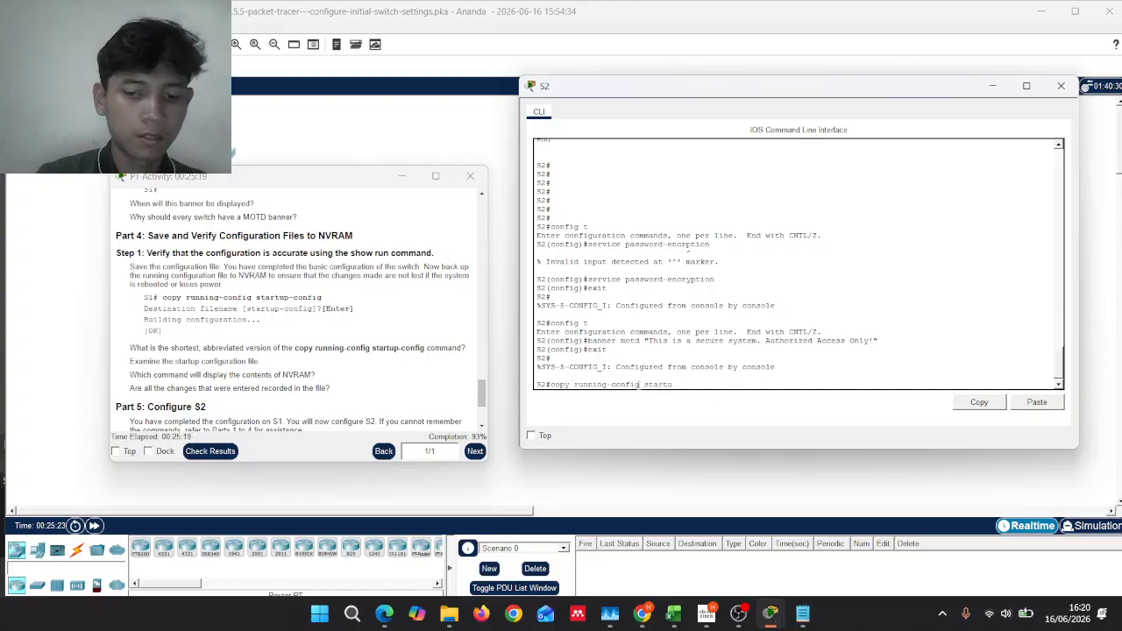
pyautogui.write('p-')
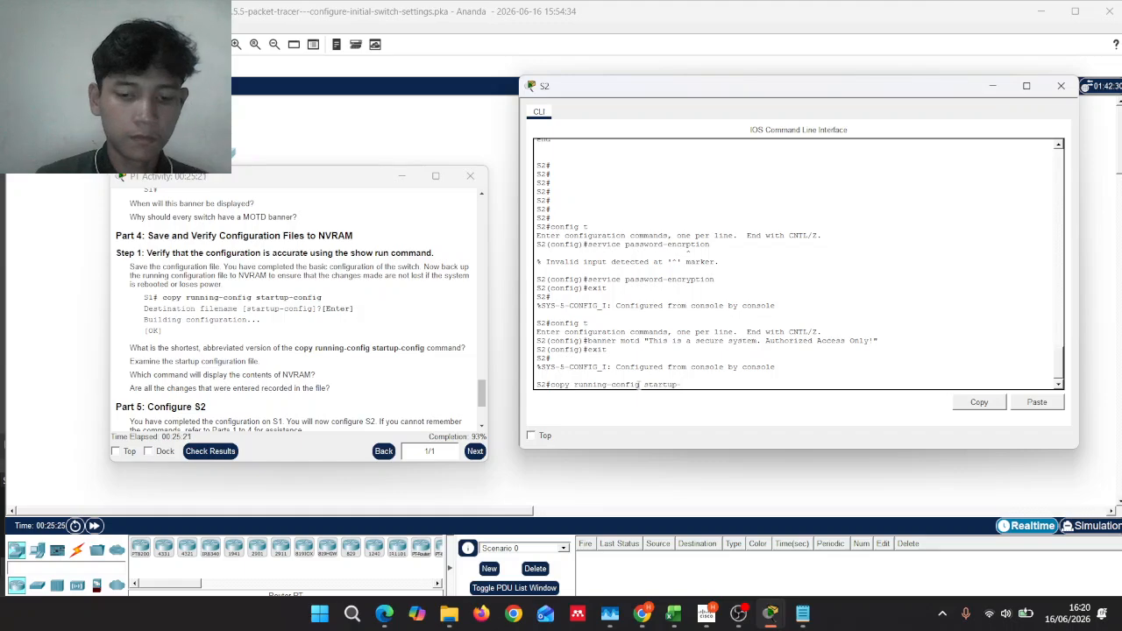
pyautogui.write('config')
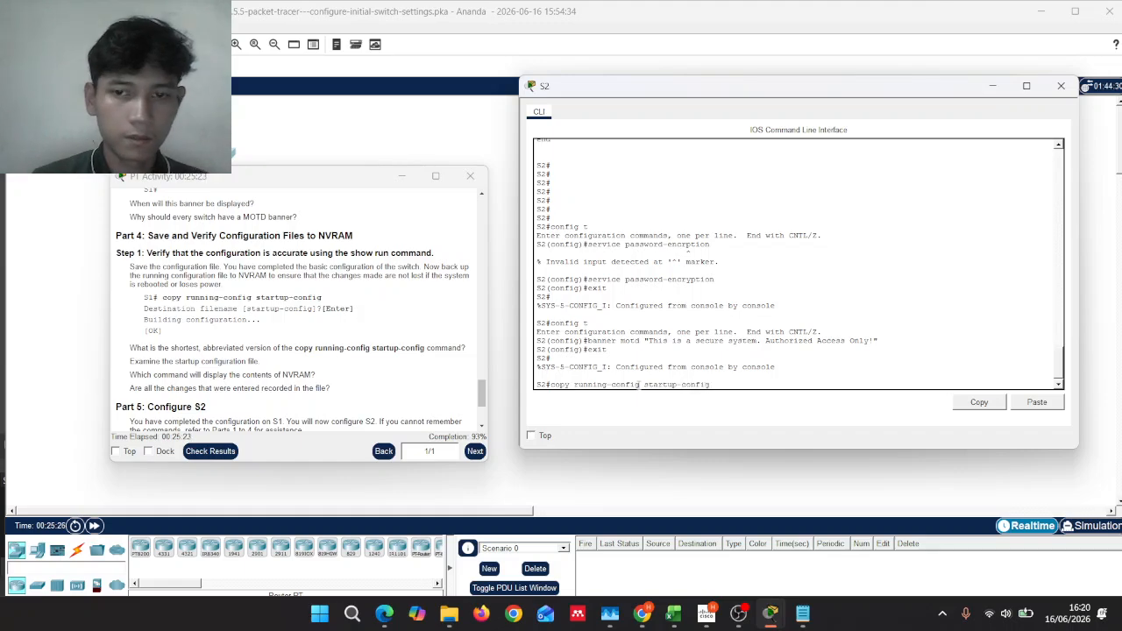
pyautogui.press('Return')
pyautogui.press('Return')
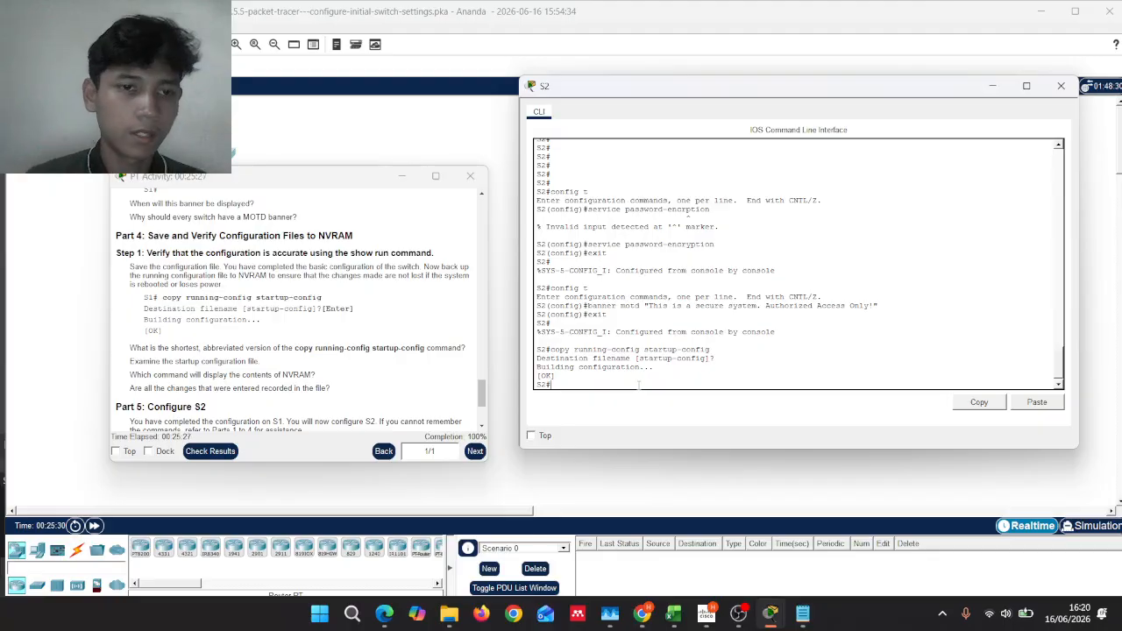
# Step: Confirm the 72/72 score on the Overall Feedback tab, close results, and bring OBS forward
pyautogui.scroll(-2, 336, 339)
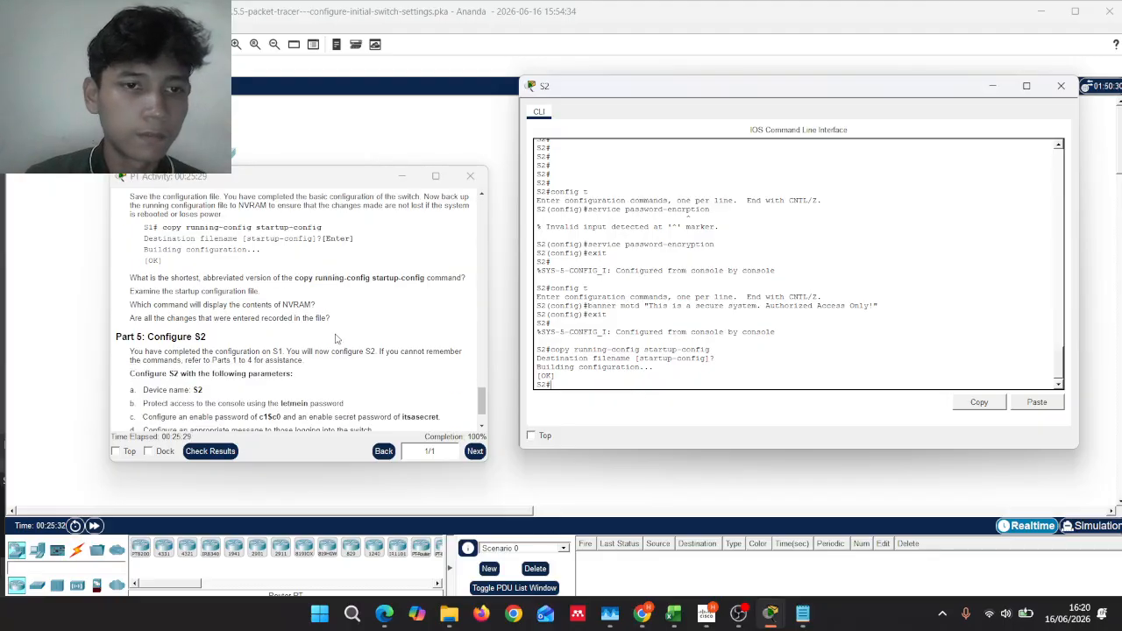
pyautogui.scroll(-2, 335, 338)
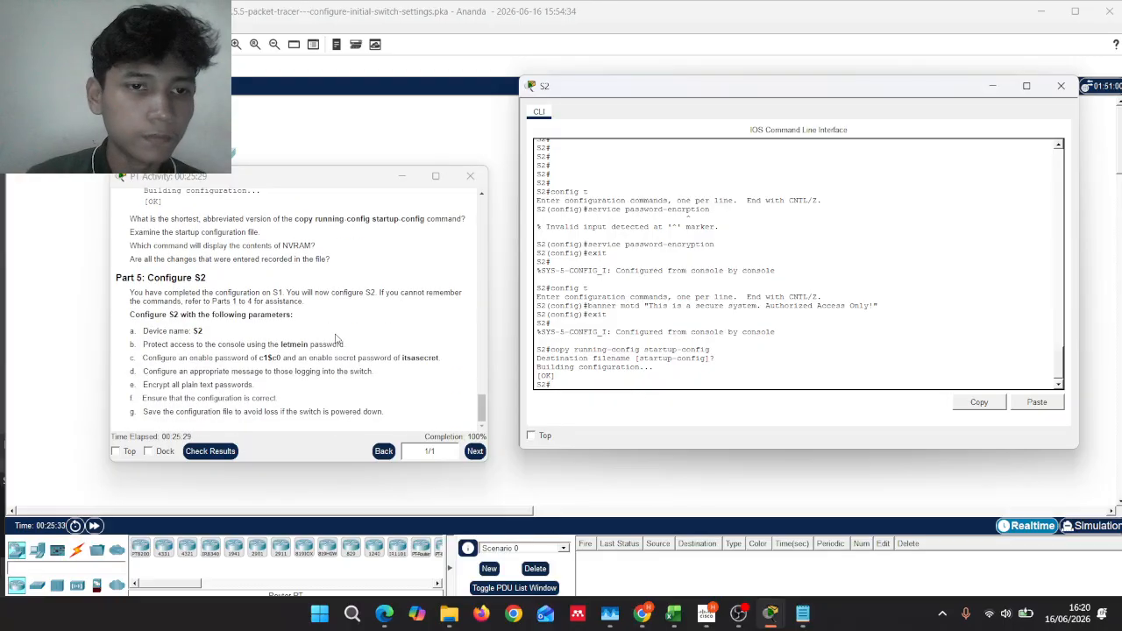
pyautogui.click(210, 452)
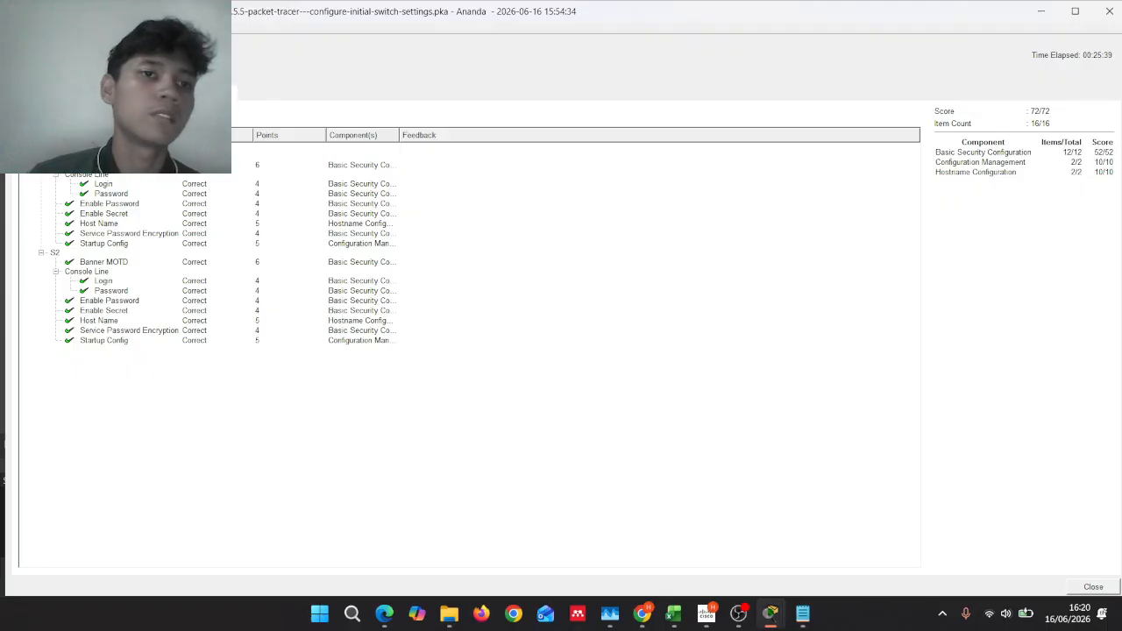
pyautogui.click(51, 92)
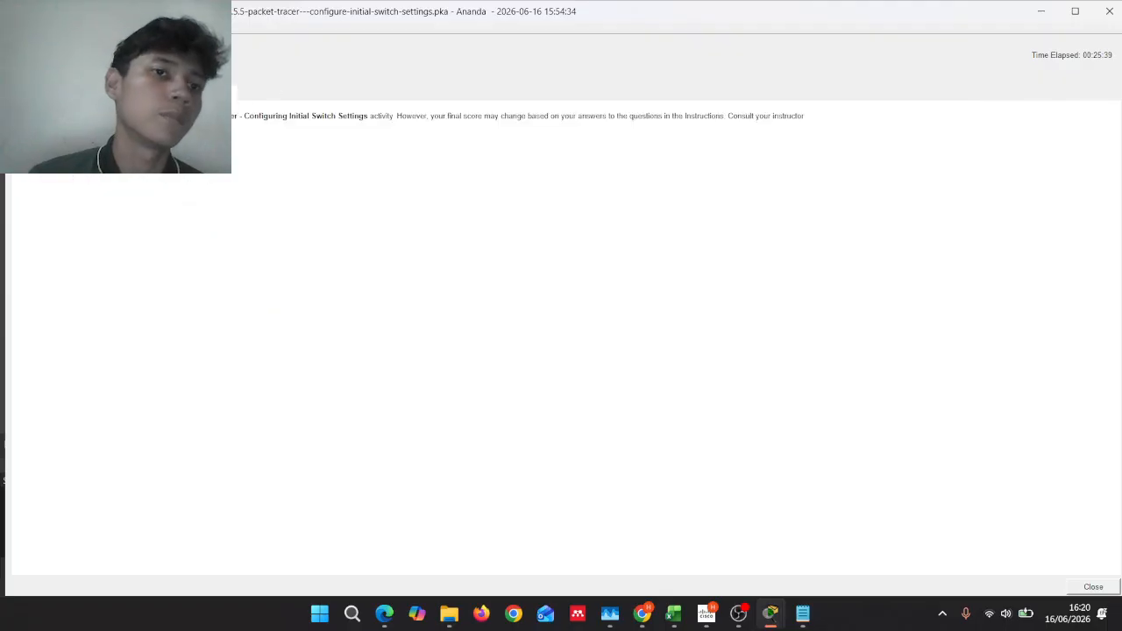
pyautogui.click(1110, 10)
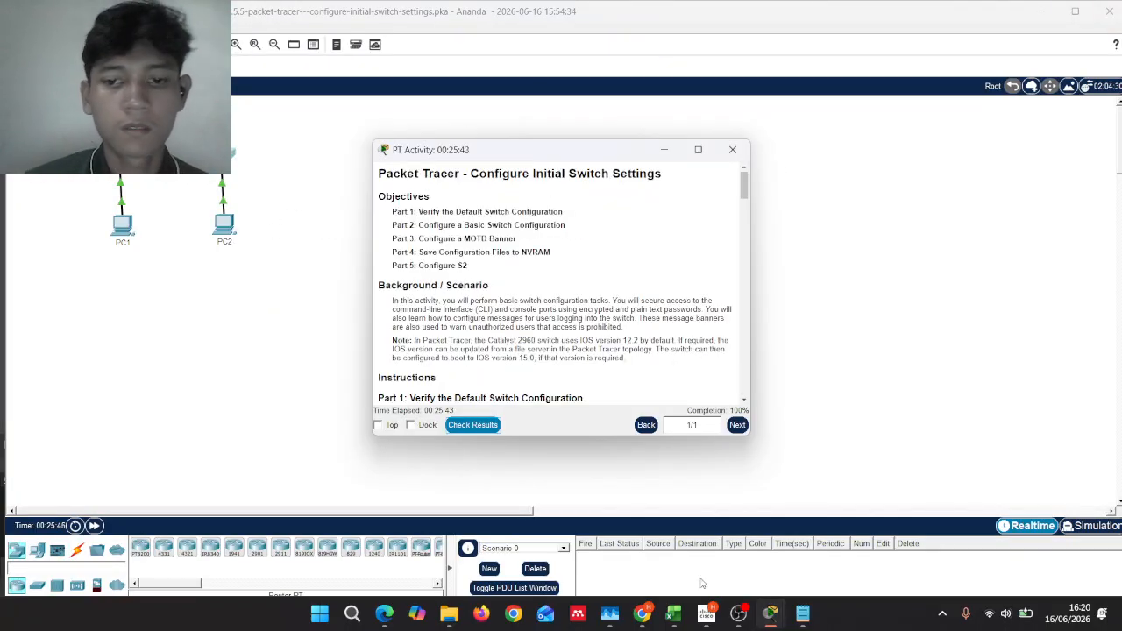
pyautogui.click(749, 618)
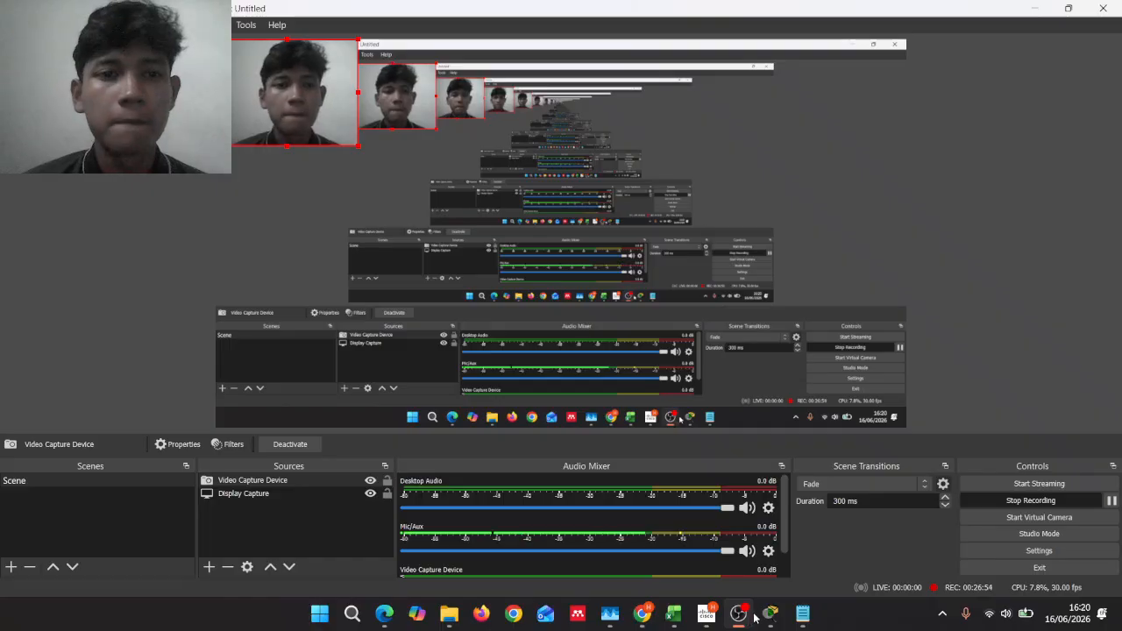